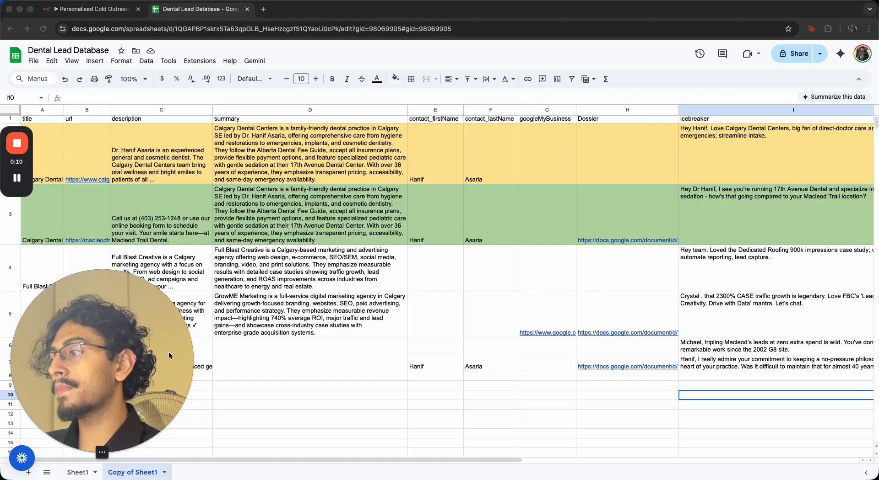
{"action": "mouse_move", "coordinate": [91, 453]}
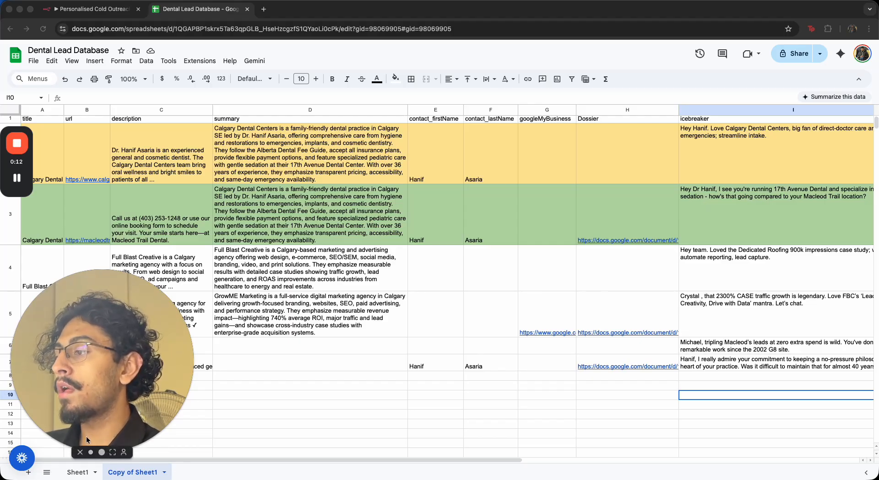
{"action": "left_click", "coordinate": [92, 453]}
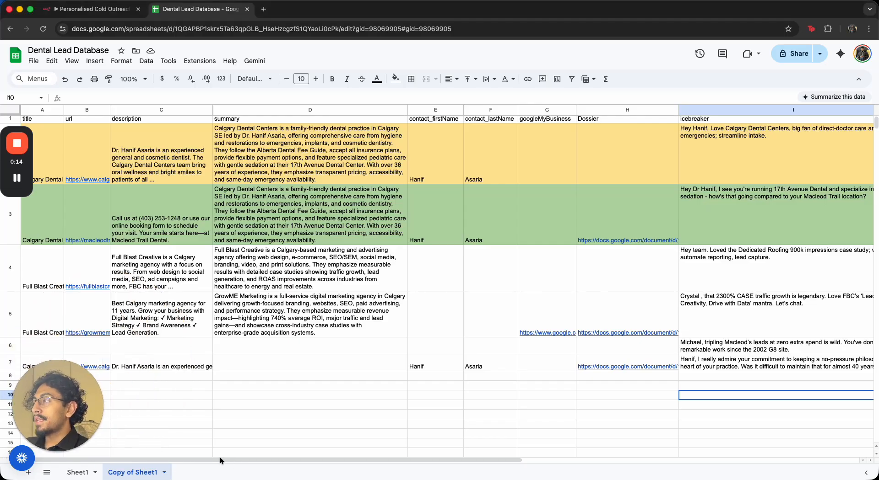
Review the first lead's title, URL, description and summary cells in row 2 of the lead sheet
{"action": "left_click", "coordinate": [48, 130]}
{"action": "left_click", "coordinate": [83, 131]}
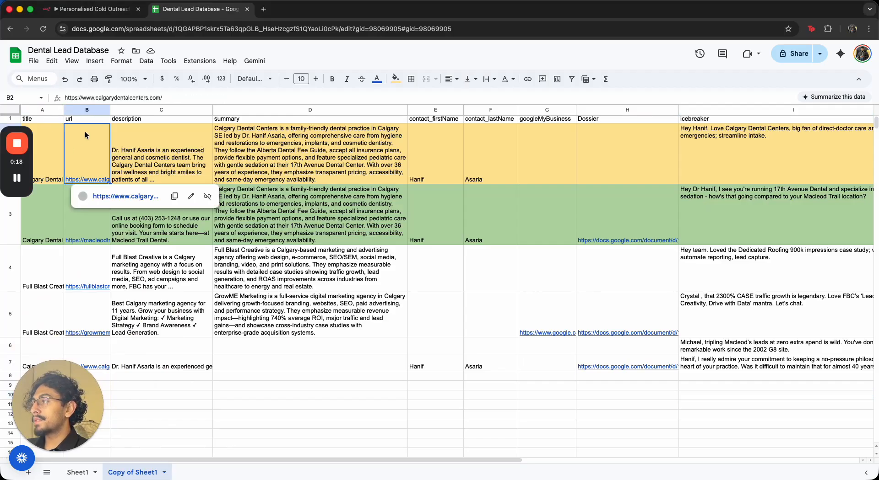
{"action": "left_click", "coordinate": [137, 144]}
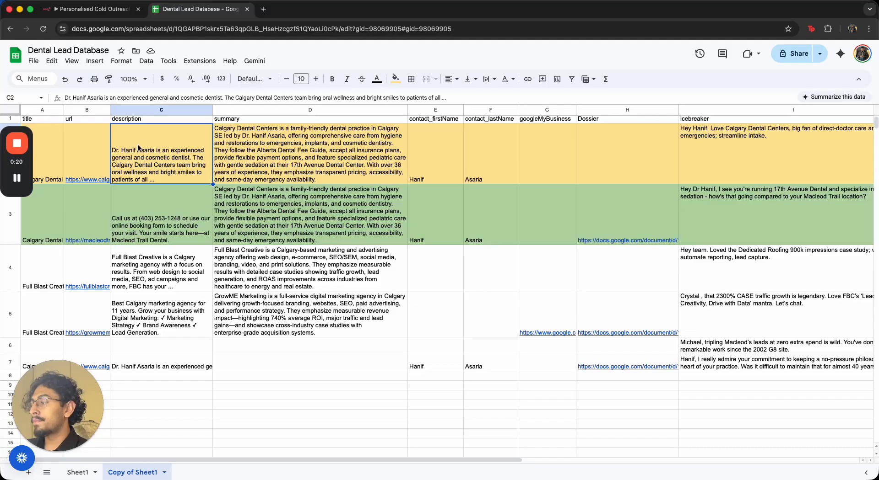
{"action": "left_click", "coordinate": [316, 144]}
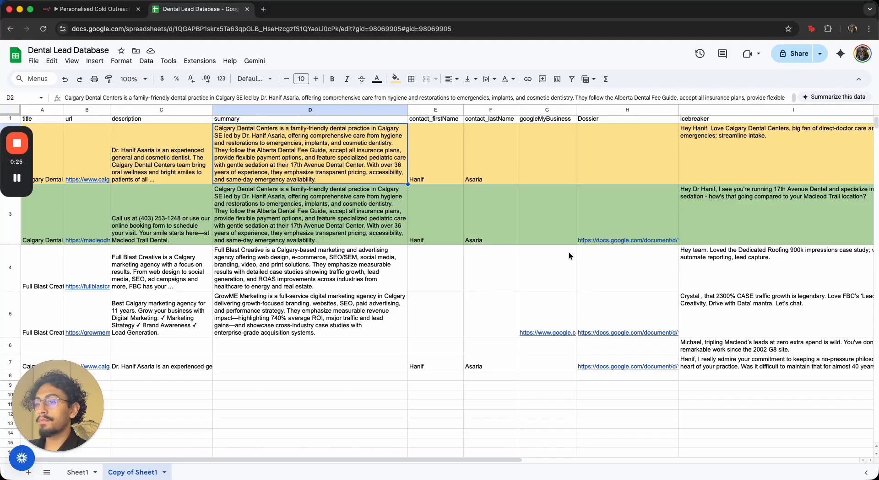
{"action": "left_click", "coordinate": [679, 174]}
{"action": "scroll", "coordinate": [405, 460], "scroll_direction": "right", "scroll_amount": 7}
{"action": "scroll", "coordinate": [580, 424], "scroll_direction": "right", "scroll_amount": 4}
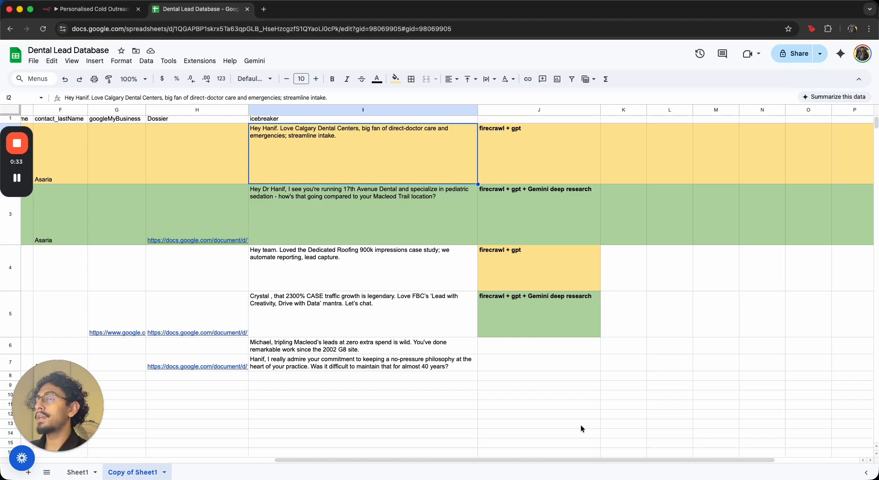
Inspect the first lead's icebreaker text and its method note in the neighbouring column
{"action": "left_click", "coordinate": [529, 151]}
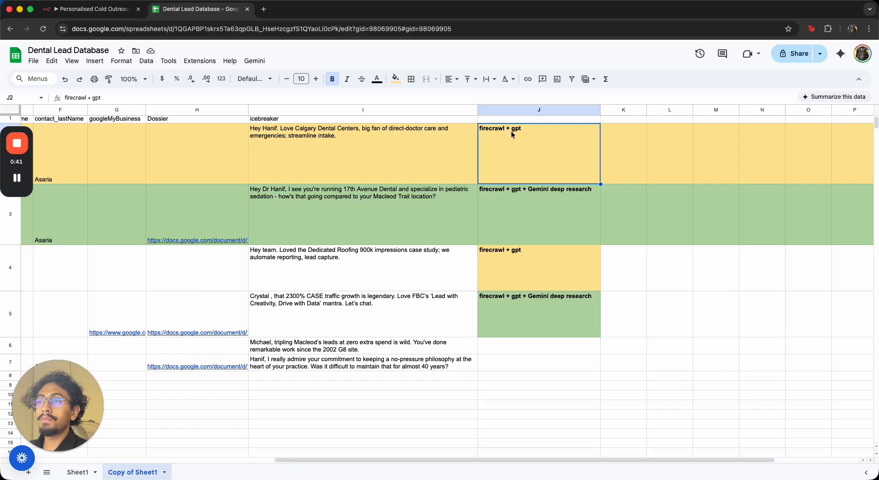
{"action": "left_click", "coordinate": [351, 138]}
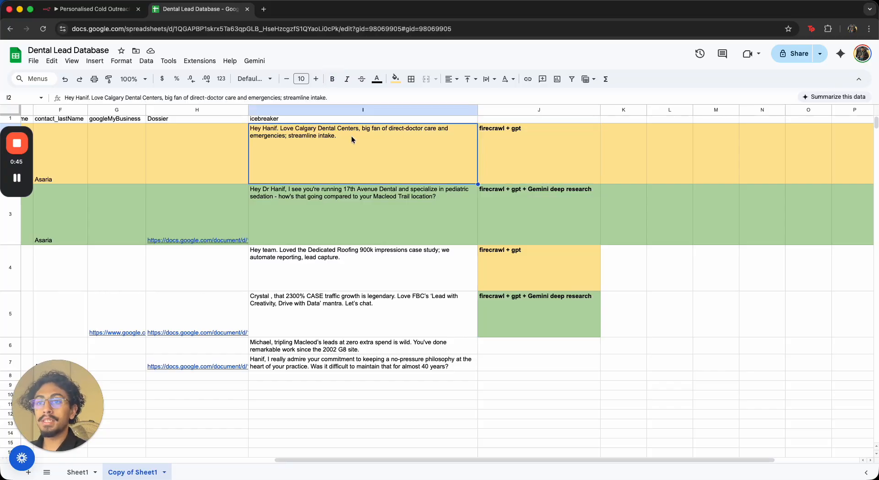
{"action": "double_click", "coordinate": [255, 128]}
{"action": "left_click_drag", "start_coordinate": [255, 128], "coordinate": [419, 135]}
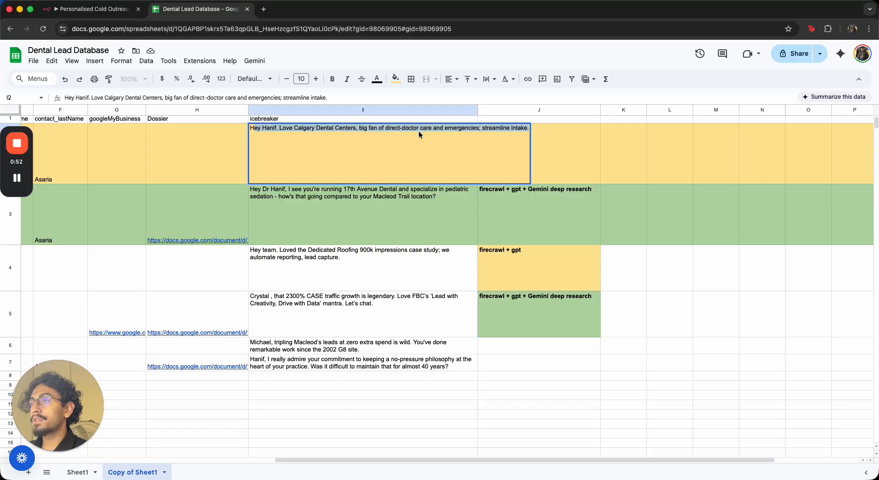
{"action": "left_click", "coordinate": [479, 131]}
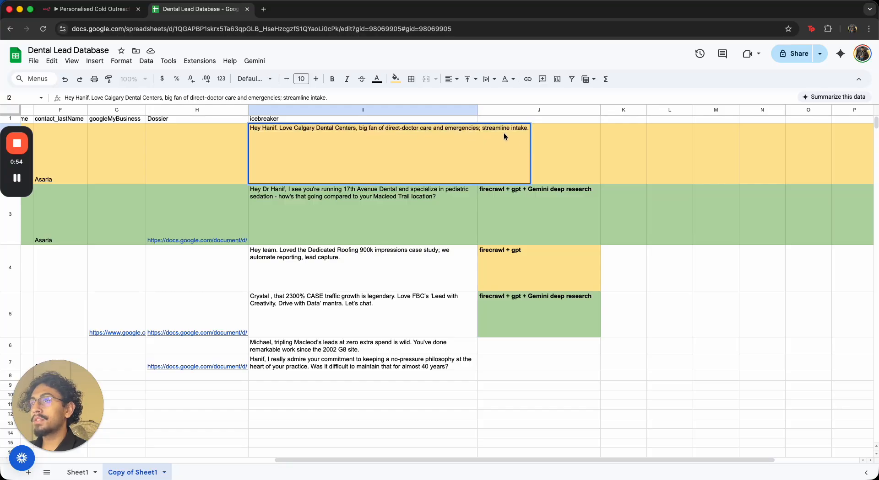
{"action": "left_click", "coordinate": [572, 134]}
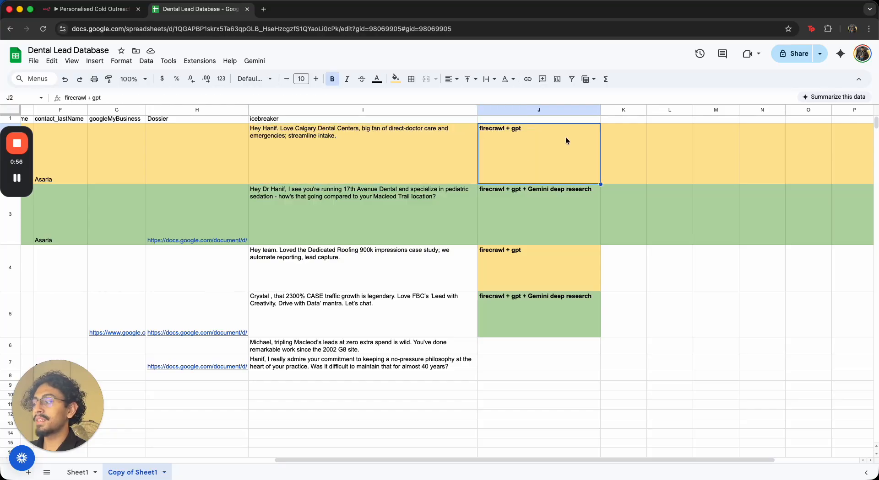
{"action": "left_click", "coordinate": [341, 211]}
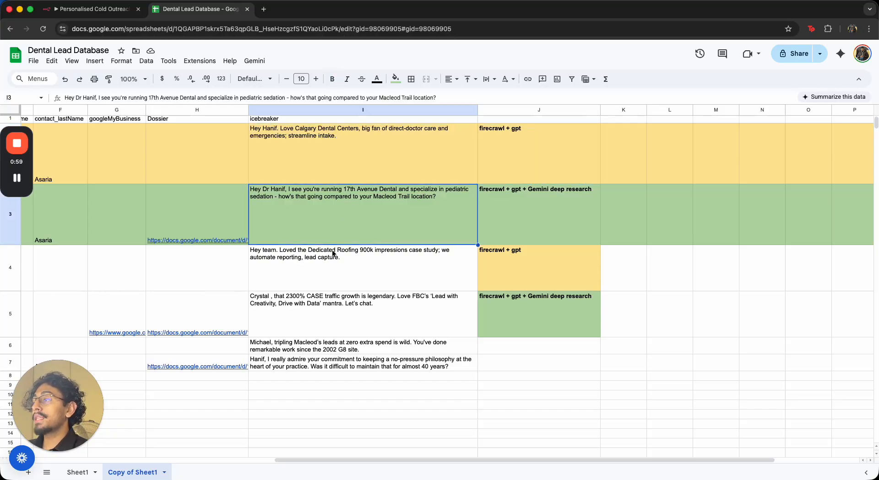
Compare the second lead's icebreaker and its firecrawl + gpt + Gemini deep research note against the first row
{"action": "scroll", "coordinate": [178, 428], "scroll_direction": "left", "scroll_amount": 10}
{"action": "scroll", "coordinate": [340, 451], "scroll_direction": "right", "scroll_amount": 5}
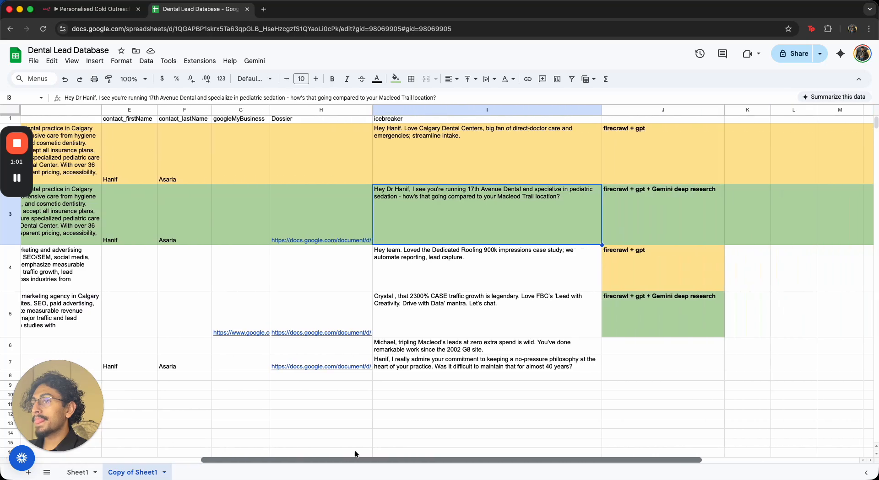
{"action": "scroll", "coordinate": [339, 450], "scroll_direction": "right", "scroll_amount": 4}
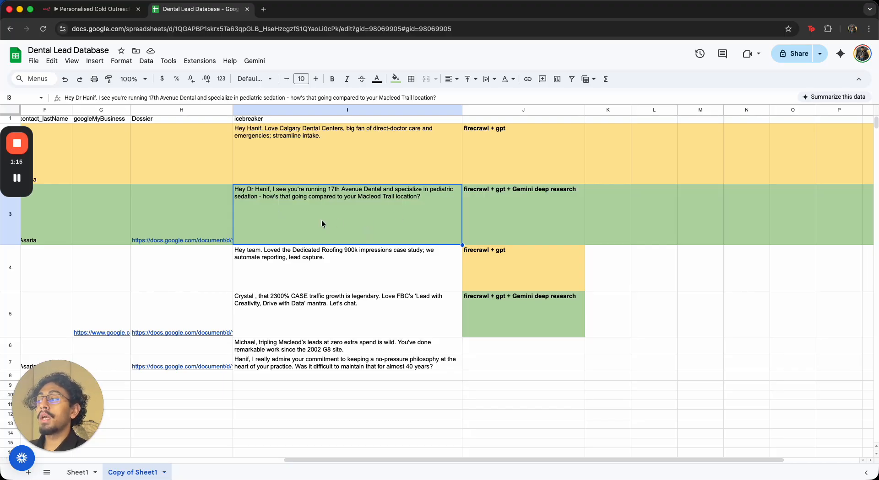
{"action": "left_click", "coordinate": [485, 205]}
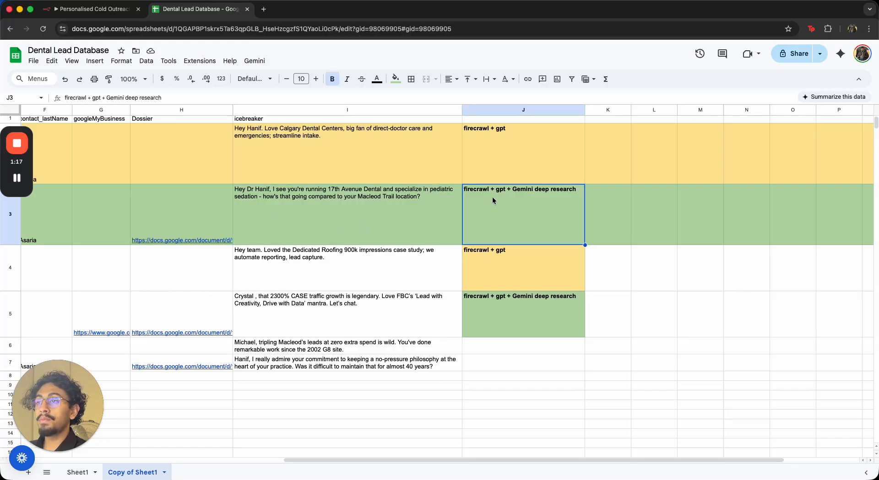
{"action": "double_click", "coordinate": [515, 189]}
{"action": "left_click", "coordinate": [592, 186]}
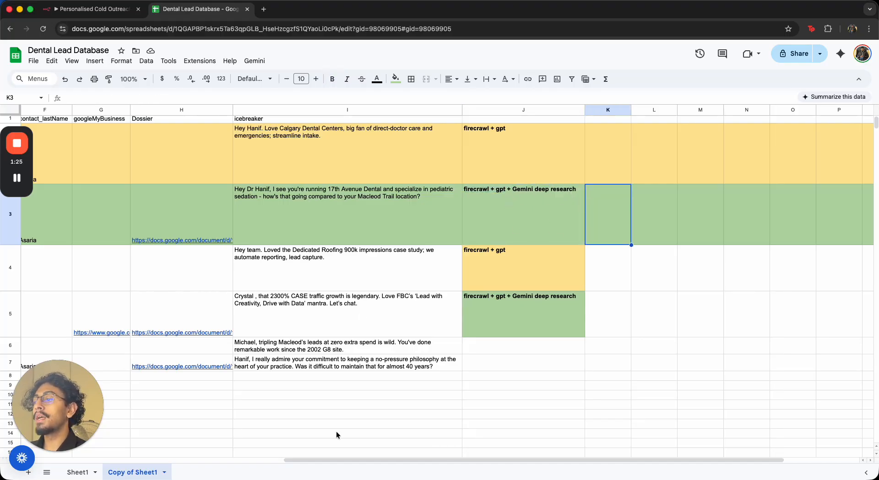
{"action": "left_click_drag", "start_coordinate": [335, 460], "coordinate": [286, 415]}
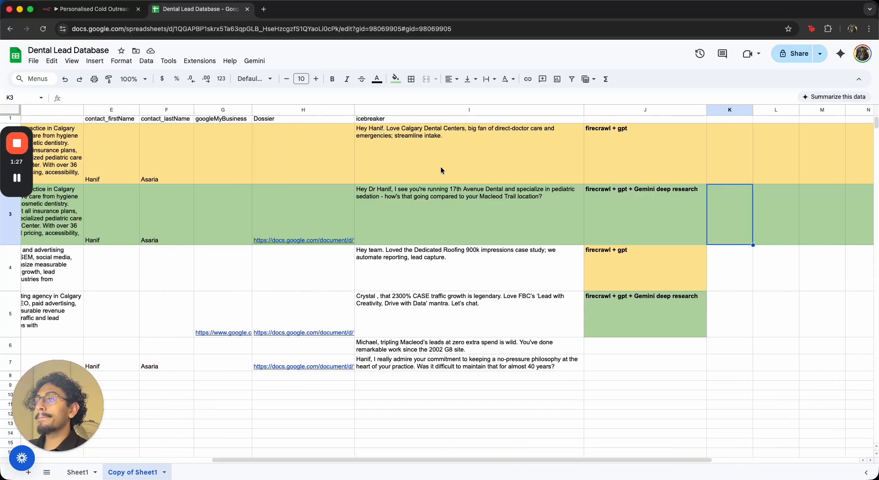
{"action": "left_click", "coordinate": [435, 149]}
{"action": "left_click", "coordinate": [597, 133]}
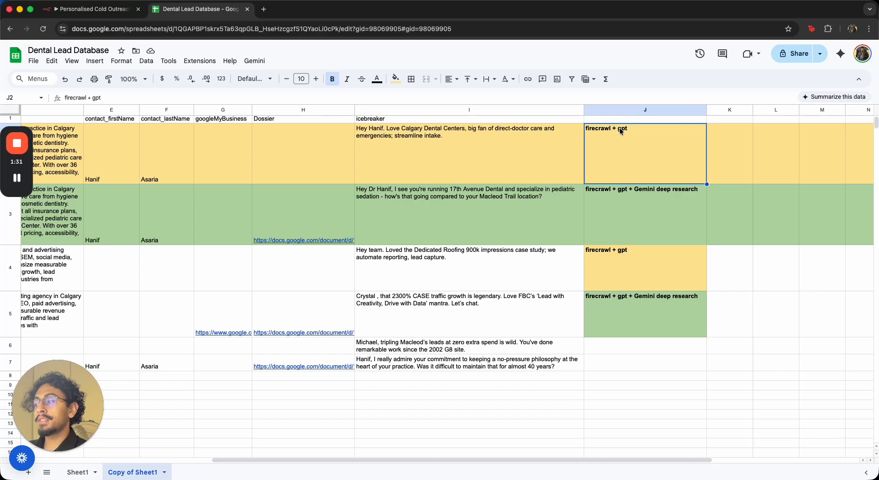
Open the second lead's Dossier document from row 3 and take it out of the trash
{"action": "left_click", "coordinate": [438, 237]}
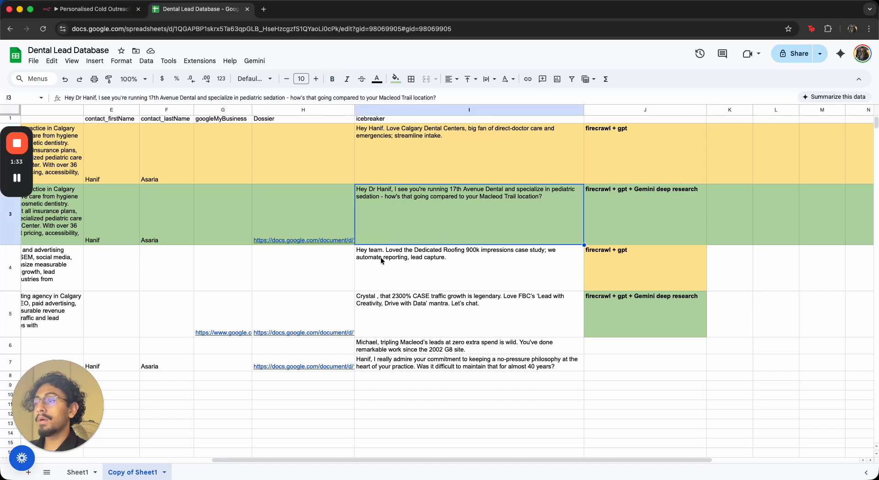
{"action": "left_click", "coordinate": [313, 241]}
{"action": "left_click", "coordinate": [316, 254]}
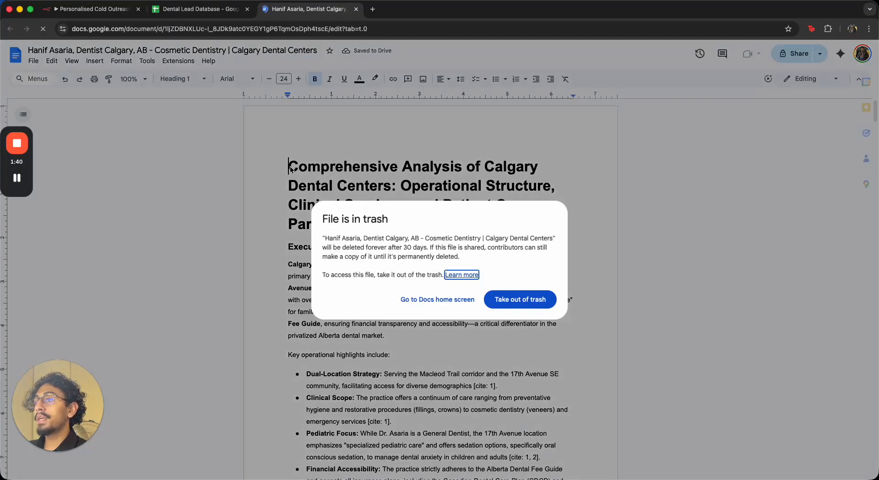
{"action": "left_click", "coordinate": [533, 301]}
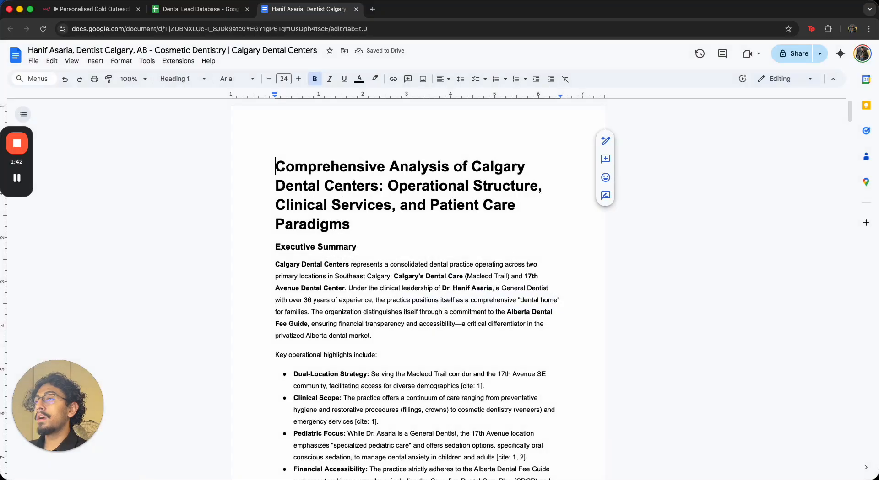
Read through the Calgary Dental Centers dossier document, then return to the lead database sheet
{"action": "left_click_drag", "start_coordinate": [281, 159], "coordinate": [392, 206]}
{"action": "left_click", "coordinate": [430, 205]}
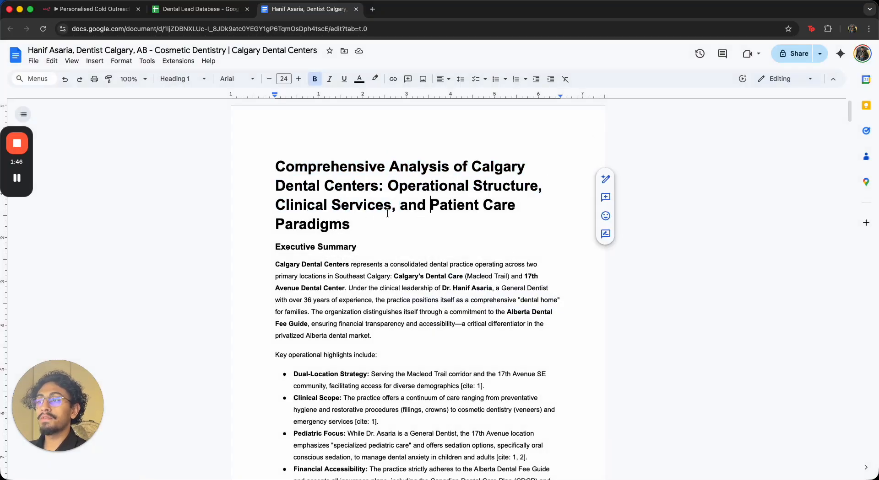
{"action": "scroll", "coordinate": [372, 273], "scroll_direction": "down", "scroll_amount": 1}
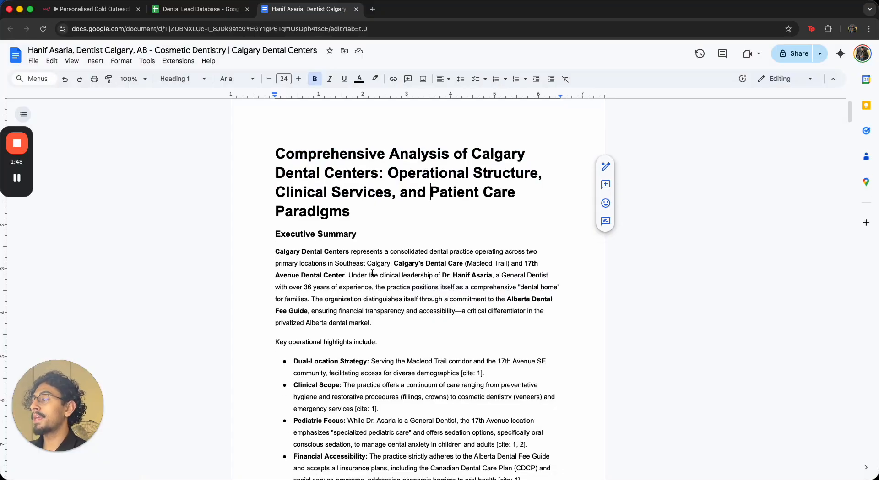
{"action": "scroll", "coordinate": [372, 274], "scroll_direction": "down", "scroll_amount": 3}
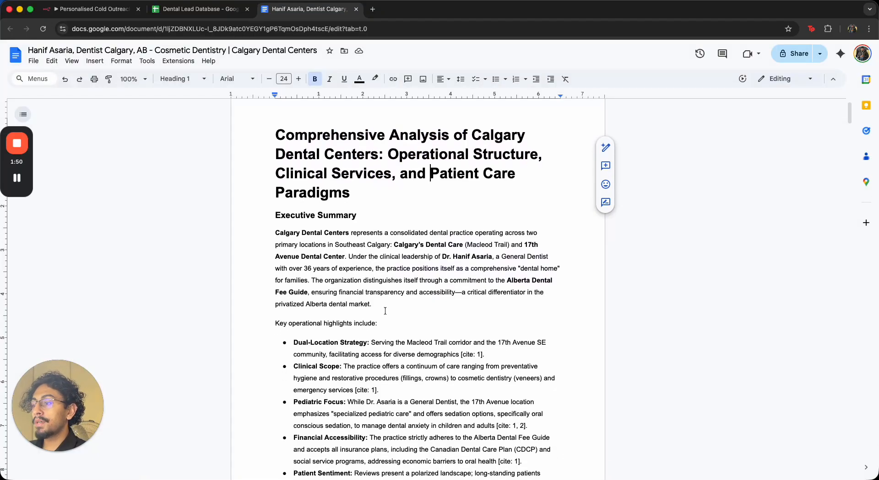
{"action": "left_click_drag", "start_coordinate": [294, 326], "coordinate": [462, 339]}
{"action": "left_click", "coordinate": [495, 341]}
{"action": "scroll", "coordinate": [483, 335], "scroll_direction": "down", "scroll_amount": 15}
{"action": "scroll", "coordinate": [482, 336], "scroll_direction": "down", "scroll_amount": 20}
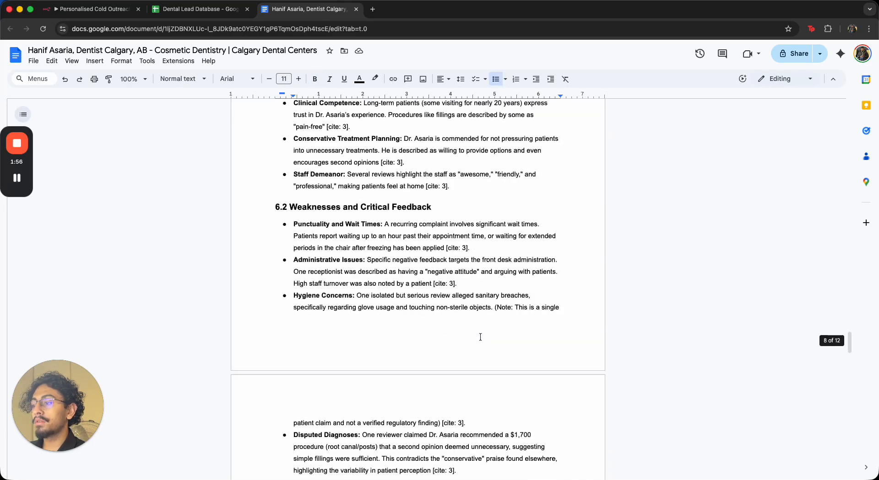
{"action": "scroll", "coordinate": [480, 337], "scroll_direction": "up", "scroll_amount": 10}
{"action": "scroll", "coordinate": [479, 338], "scroll_direction": "down", "scroll_amount": 3}
{"action": "scroll", "coordinate": [479, 337], "scroll_direction": "down", "scroll_amount": 6}
{"action": "scroll", "coordinate": [471, 331], "scroll_direction": "up", "scroll_amount": 7}
{"action": "left_click", "coordinate": [201, 9]}
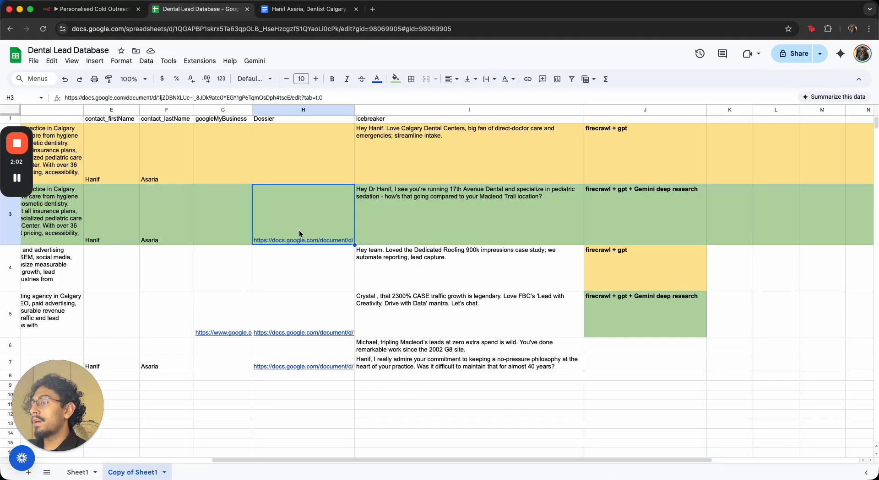
Review the icebreakers written for the marketing agency leads in rows 4 to 6
{"action": "left_click", "coordinate": [395, 453]}
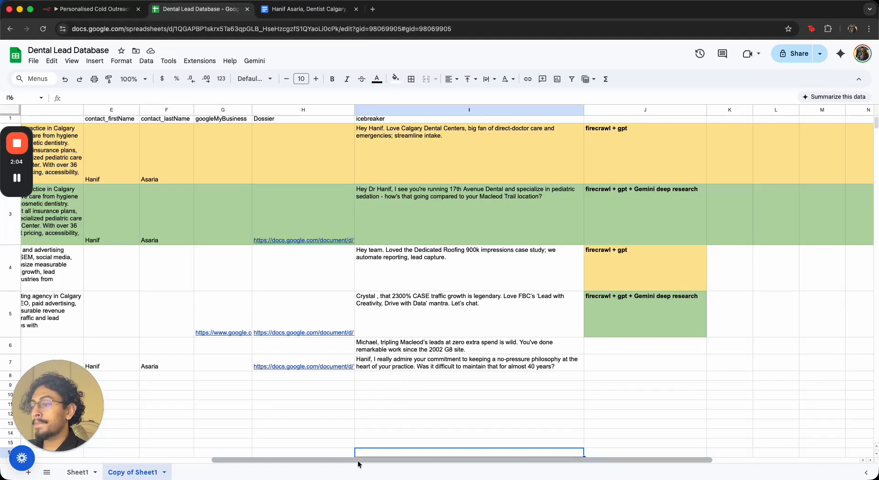
{"action": "left_click", "coordinate": [351, 425]}
{"action": "left_click_drag", "start_coordinate": [362, 461], "coordinate": [118, 447]}
{"action": "left_click", "coordinate": [52, 279]}
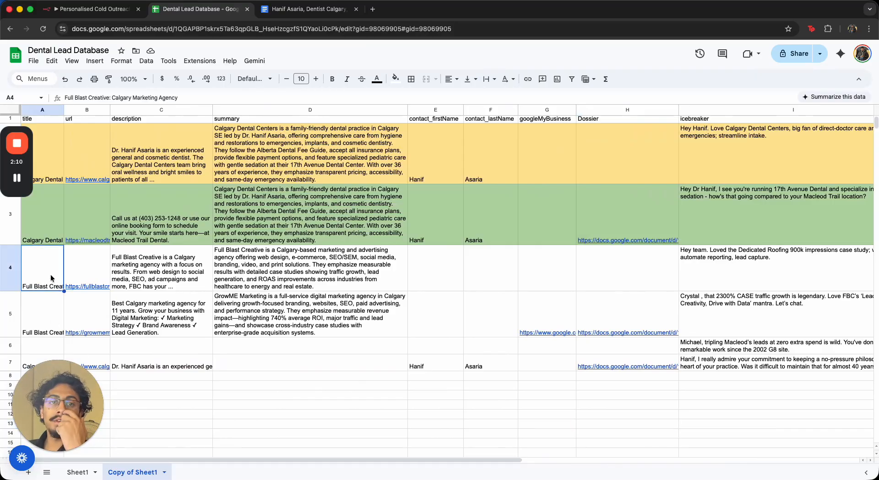
{"action": "left_click_drag", "start_coordinate": [250, 460], "coordinate": [512, 477]}
{"action": "left_click", "coordinate": [279, 270]}
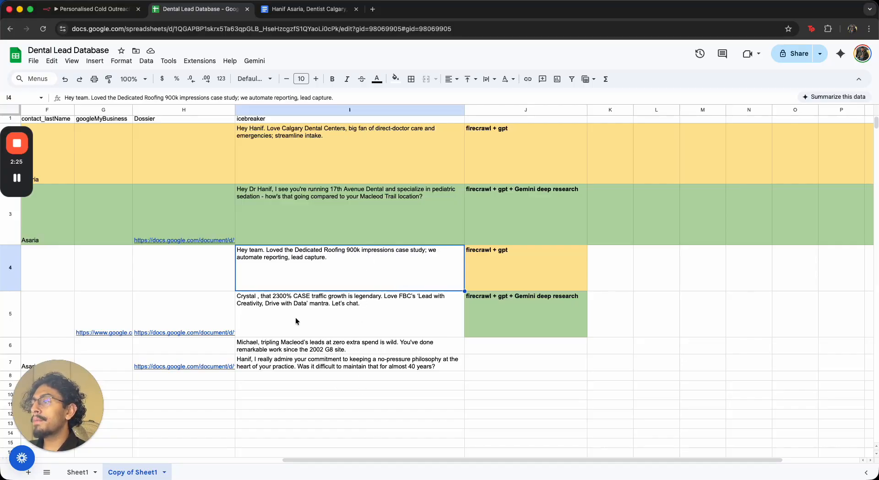
{"action": "left_click", "coordinate": [283, 319]}
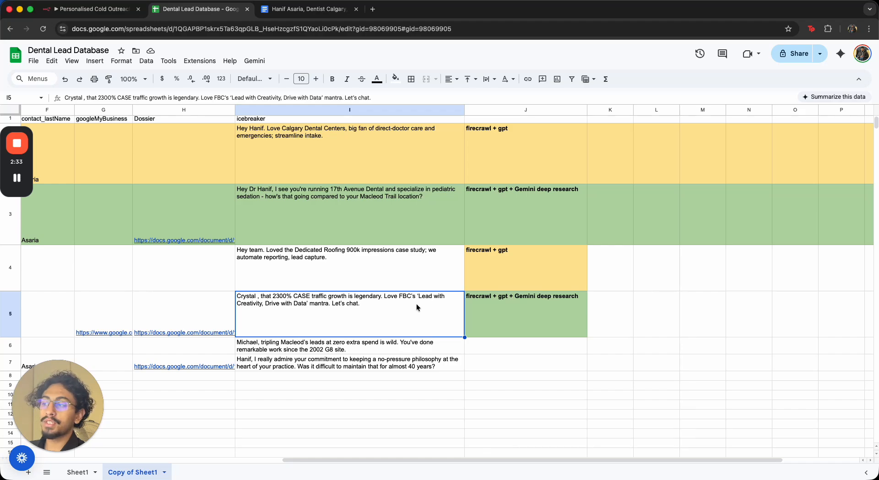
{"action": "left_click", "coordinate": [262, 349]}
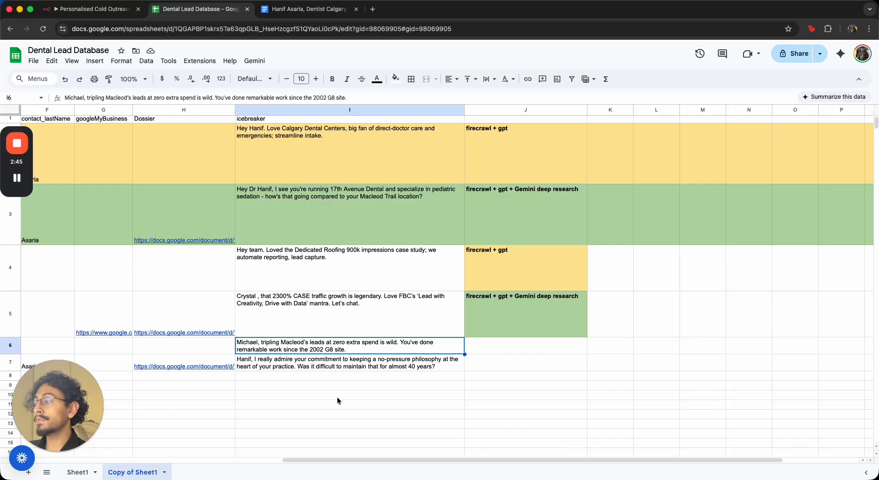
Open the Dossier document linked in row 5 and take it out of the trash
{"action": "left_click", "coordinate": [203, 332]}
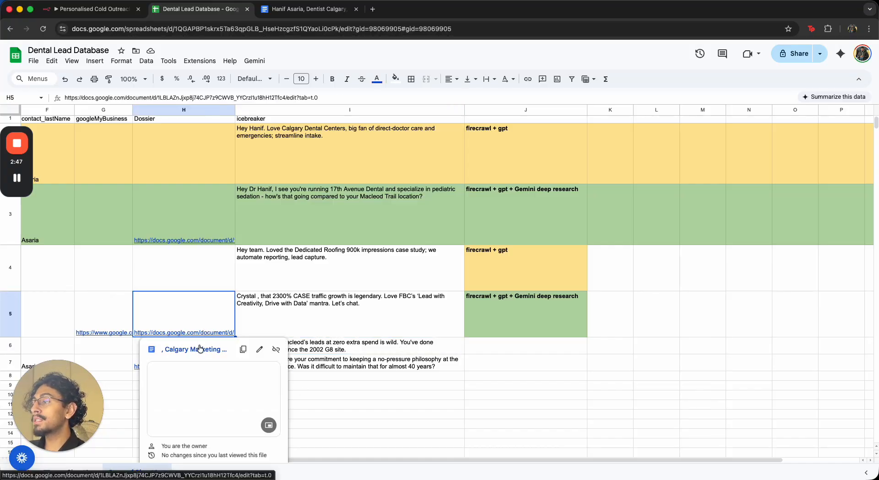
{"action": "left_click", "coordinate": [200, 350]}
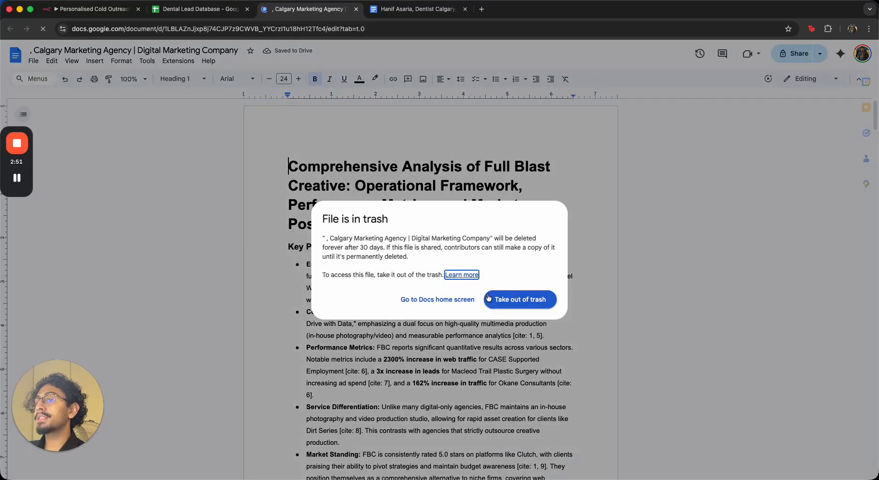
{"action": "left_click", "coordinate": [489, 298]}
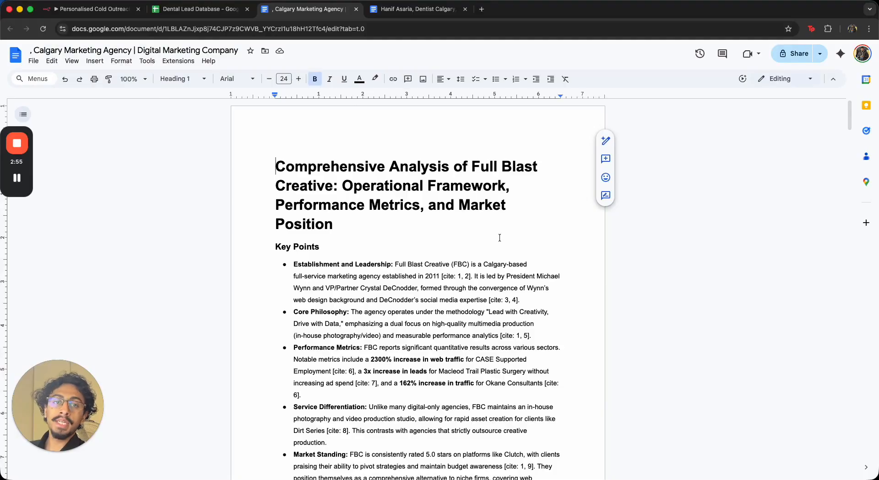
{"action": "left_click_drag", "start_coordinate": [275, 162], "coordinate": [440, 239]}
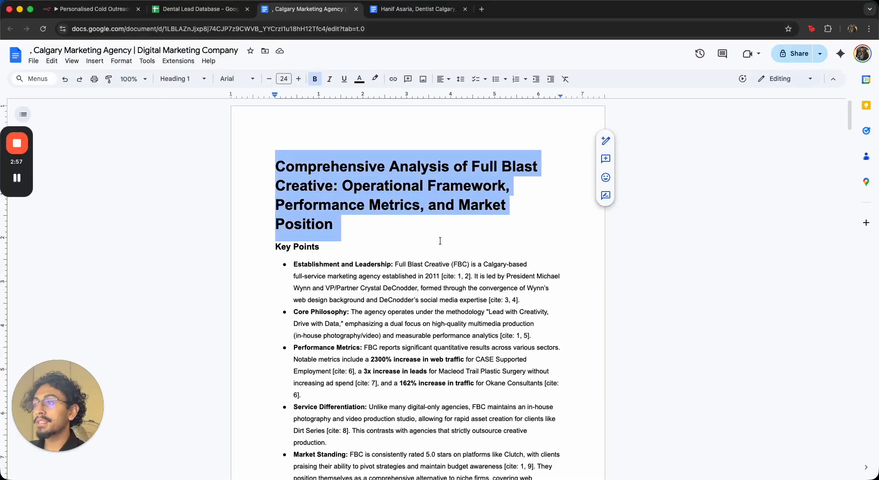
Skim the remaining case-study sections of the Full Blast Creative dossier, then return to the lead database sheet
{"action": "scroll", "coordinate": [437, 292], "scroll_direction": "down", "scroll_amount": 20}
{"action": "scroll", "coordinate": [436, 292], "scroll_direction": "down", "scroll_amount": 20}
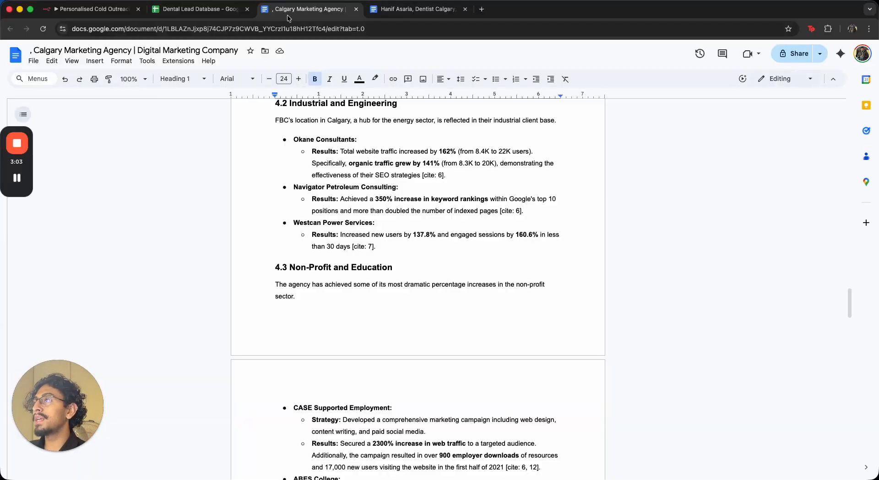
{"action": "left_click", "coordinate": [196, 9]}
{"action": "left_click_drag", "start_coordinate": [416, 458], "coordinate": [303, 447]}
{"action": "left_click", "coordinate": [341, 405]}
{"action": "left_click", "coordinate": [364, 326]}
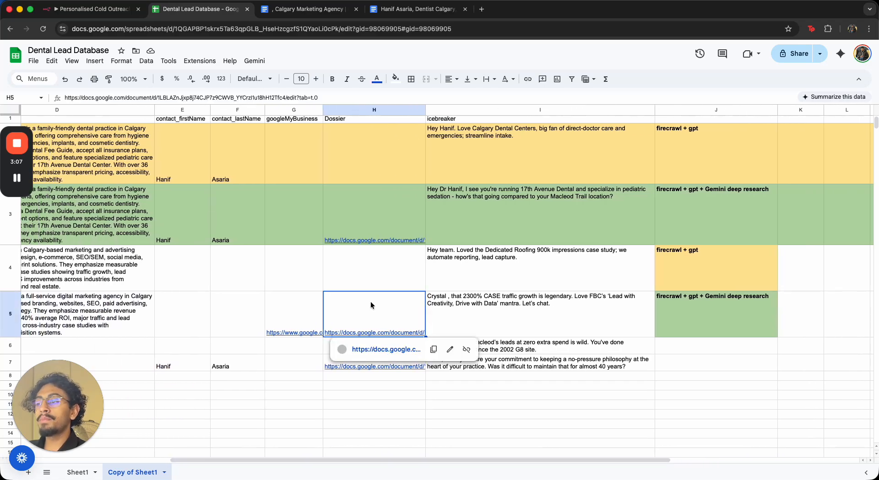
Compare the Calgary Dental Centers icebreakers in rows 3 and 7 and preview row 7's Dossier link
{"action": "left_click", "coordinate": [488, 388]}
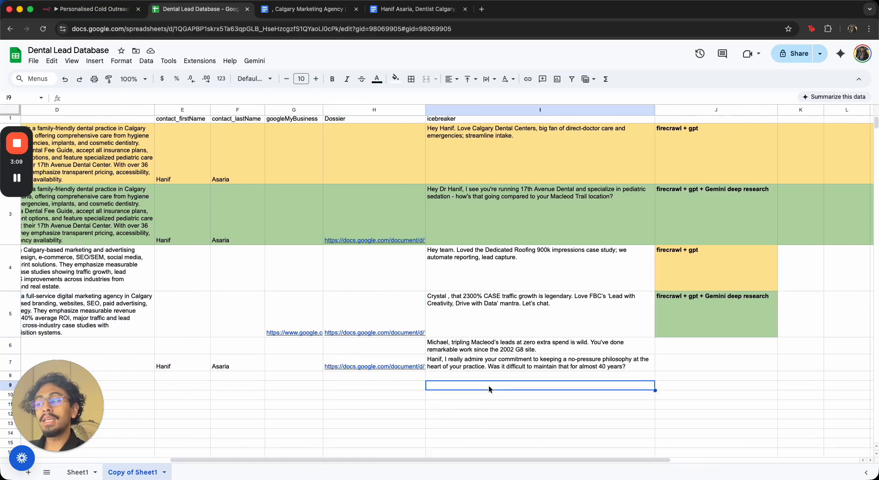
{"action": "left_click", "coordinate": [369, 365]}
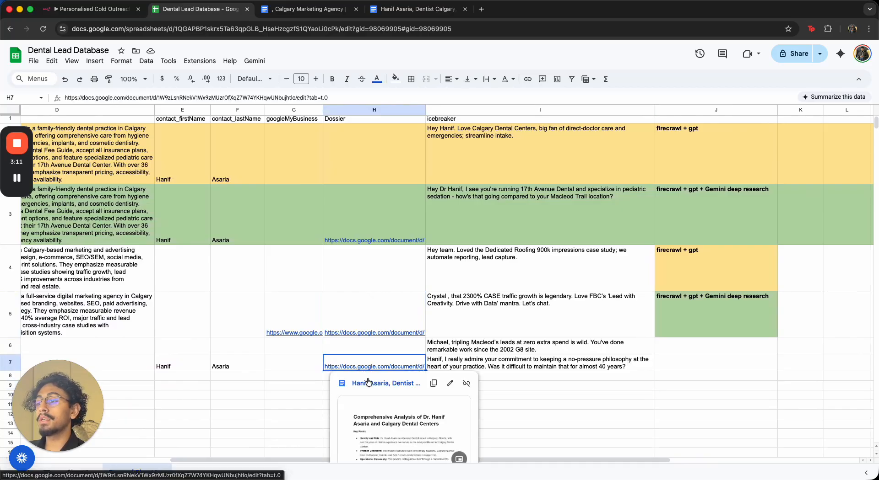
{"action": "left_click", "coordinate": [514, 395]}
{"action": "left_click", "coordinate": [450, 366]}
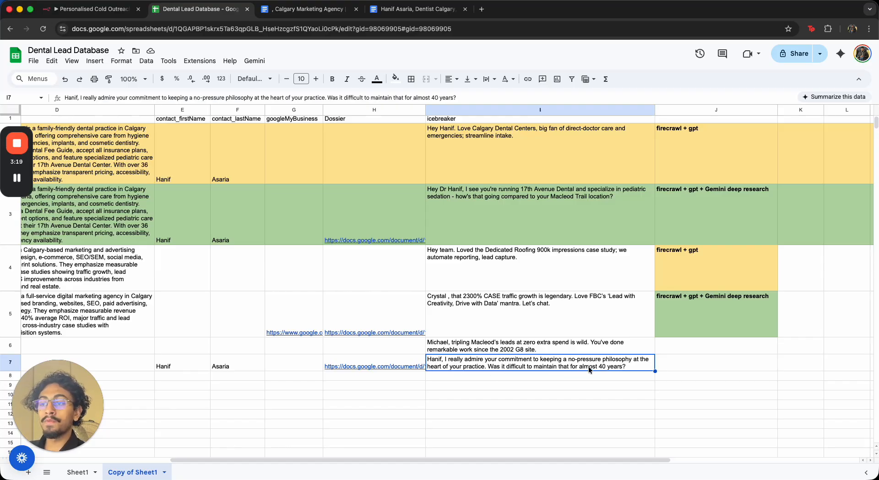
{"action": "left_click", "coordinate": [522, 232]}
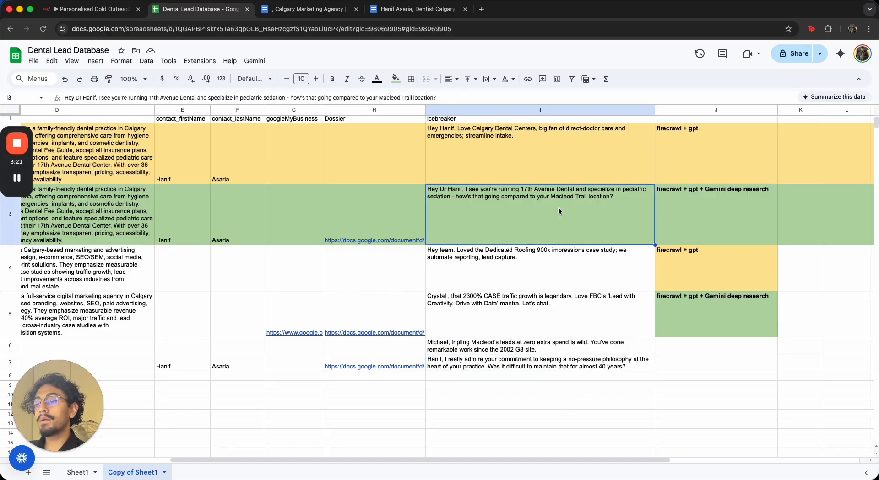
{"action": "left_click", "coordinate": [526, 360]}
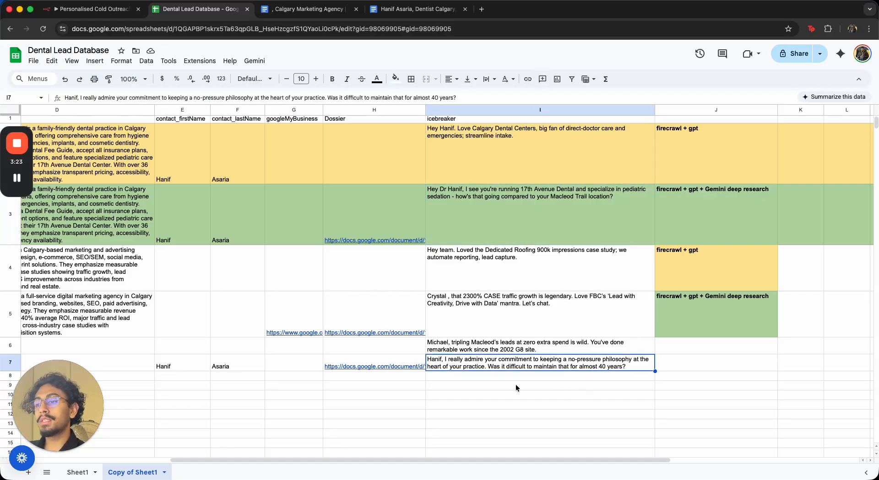
{"action": "left_click", "coordinate": [542, 392]}
Open the Dossier document linked in row 7 and highlight its title
{"action": "left_click", "coordinate": [374, 367]}
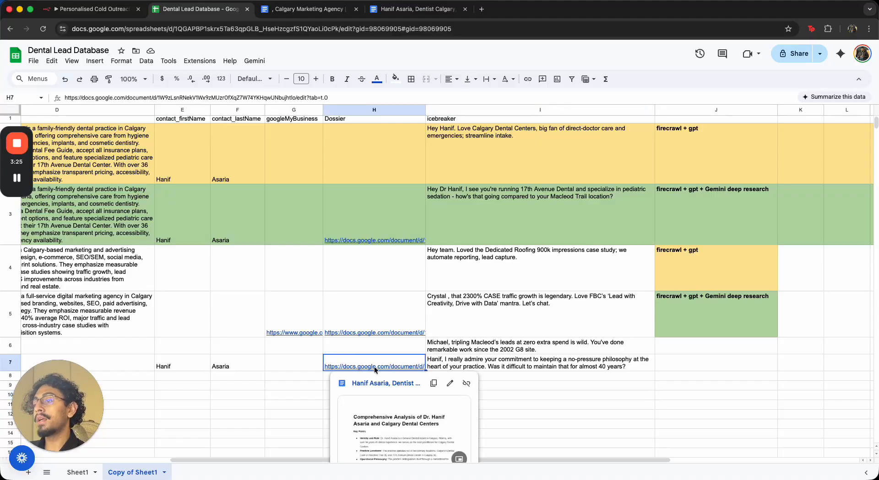
{"action": "left_click", "coordinate": [375, 384]}
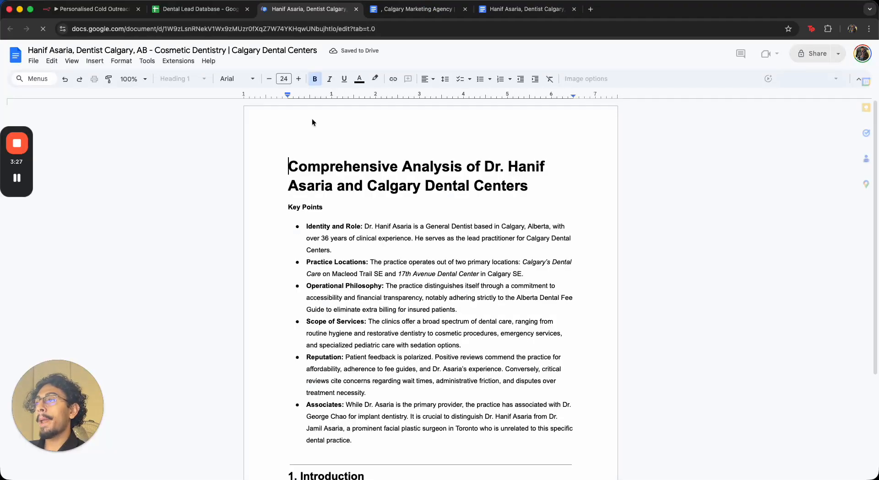
{"action": "left_click_drag", "start_coordinate": [275, 124], "coordinate": [513, 159]}
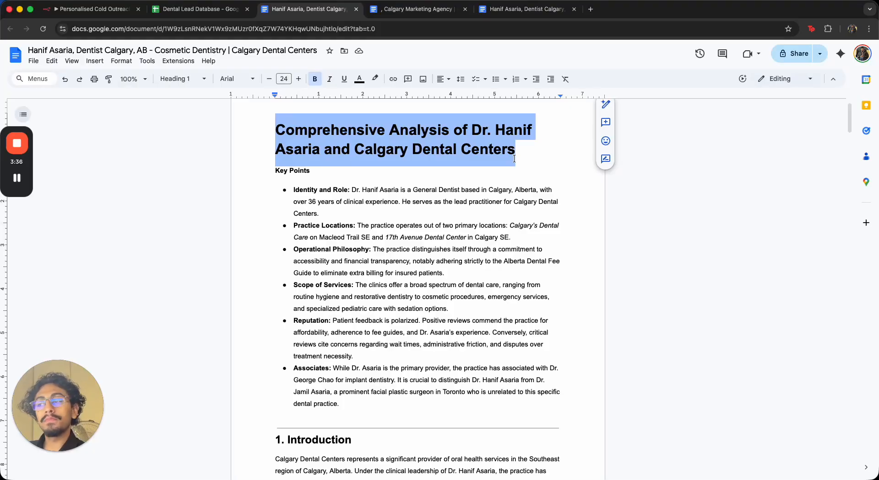
{"action": "scroll", "coordinate": [481, 189], "scroll_direction": "down", "scroll_amount": 1}
{"action": "left_click_drag", "start_coordinate": [299, 186], "coordinate": [364, 186]}
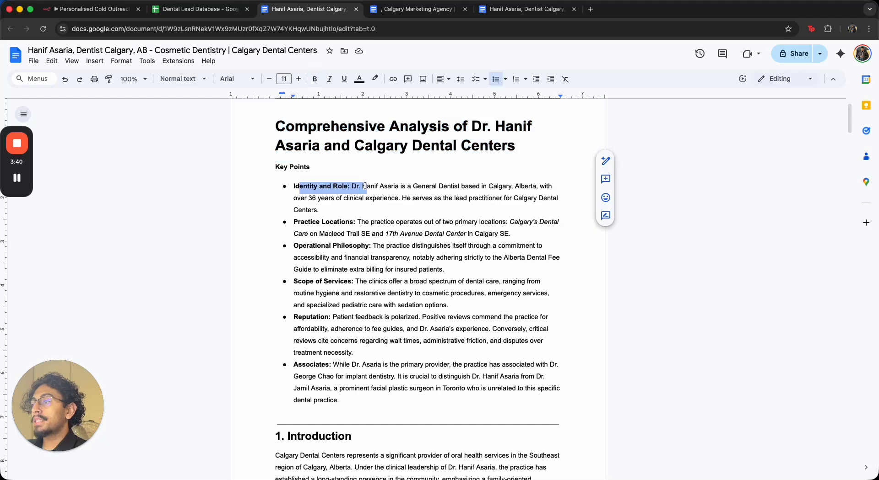
{"action": "left_click_drag", "start_coordinate": [308, 247], "coordinate": [437, 258]}
{"action": "scroll", "coordinate": [437, 258], "scroll_direction": "down", "scroll_amount": 2}
{"action": "left_click", "coordinate": [299, 217]}
{"action": "left_click_drag", "start_coordinate": [299, 217], "coordinate": [379, 231]}
{"action": "scroll", "coordinate": [379, 231], "scroll_direction": "down", "scroll_amount": 9}
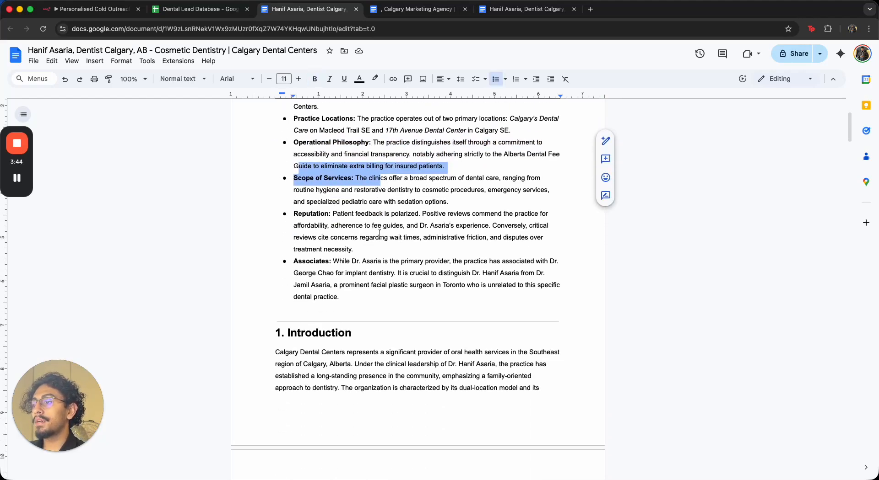
{"action": "scroll", "coordinate": [368, 246], "scroll_direction": "down", "scroll_amount": 9}
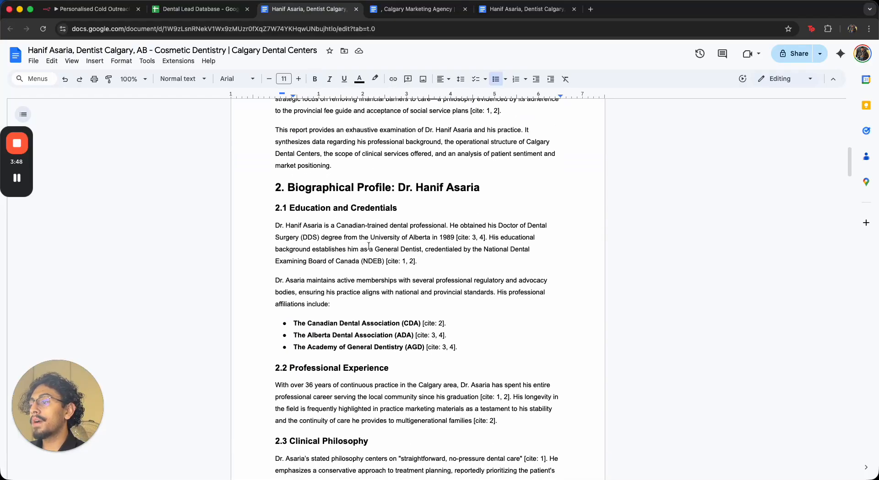
{"action": "scroll", "coordinate": [369, 246], "scroll_direction": "down", "scroll_amount": 4}
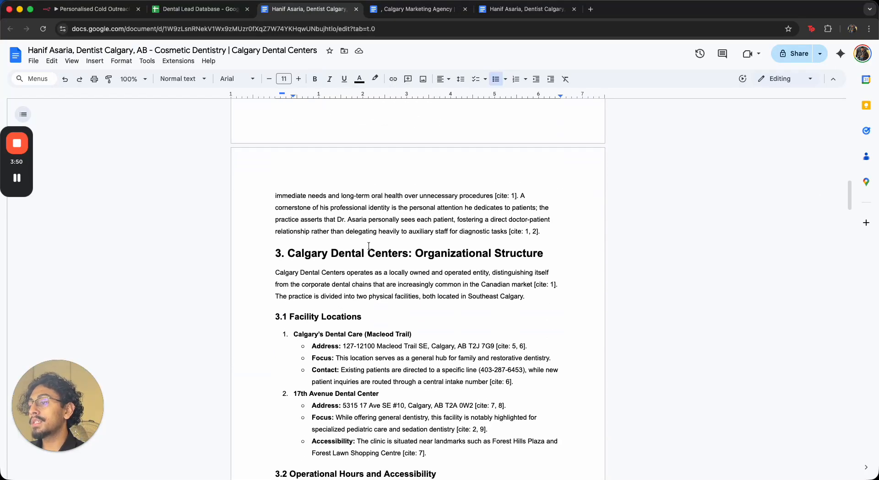
{"action": "scroll", "coordinate": [369, 247], "scroll_direction": "down", "scroll_amount": 6}
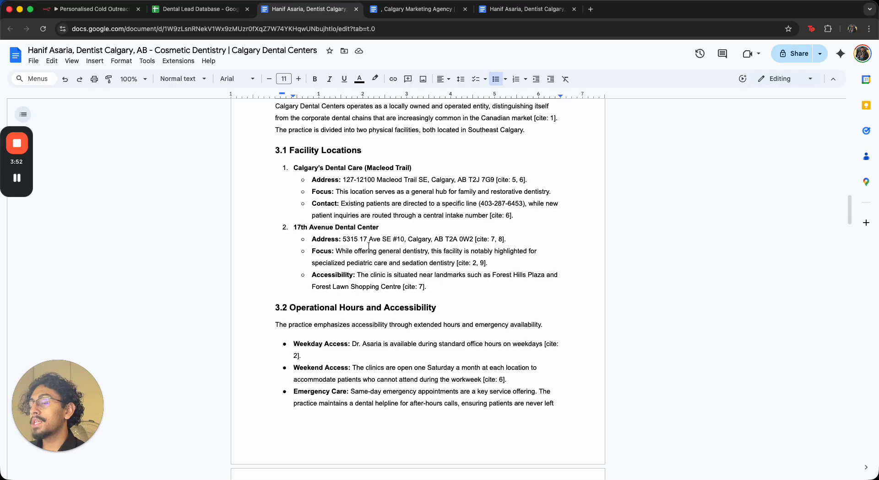
{"action": "scroll", "coordinate": [369, 246], "scroll_direction": "down", "scroll_amount": 2}
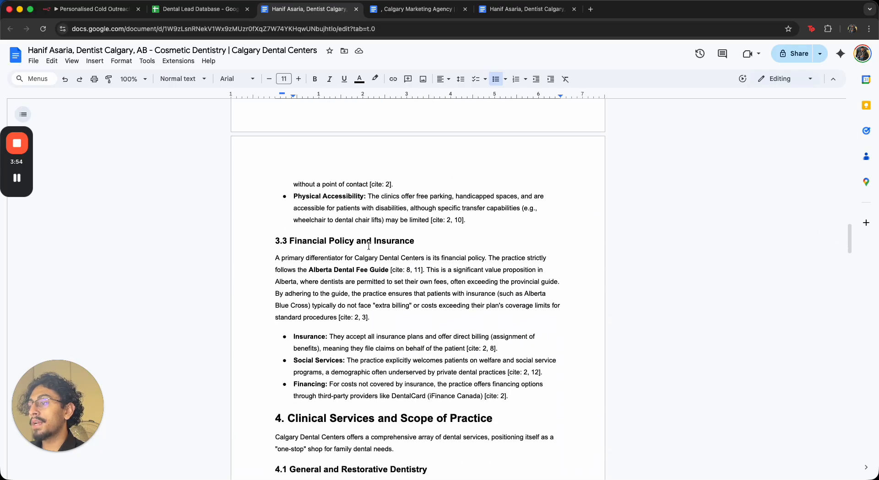
{"action": "scroll", "coordinate": [368, 247], "scroll_direction": "down", "scroll_amount": 20}
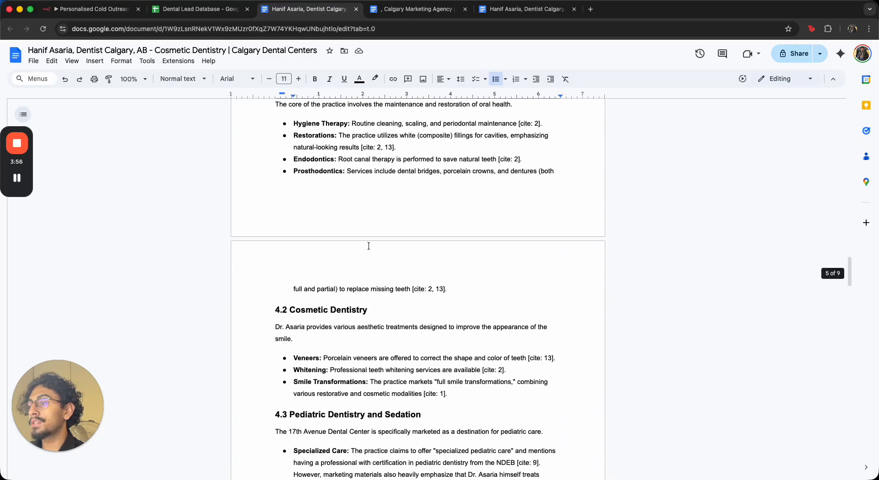
{"action": "scroll", "coordinate": [369, 246], "scroll_direction": "down", "scroll_amount": 8}
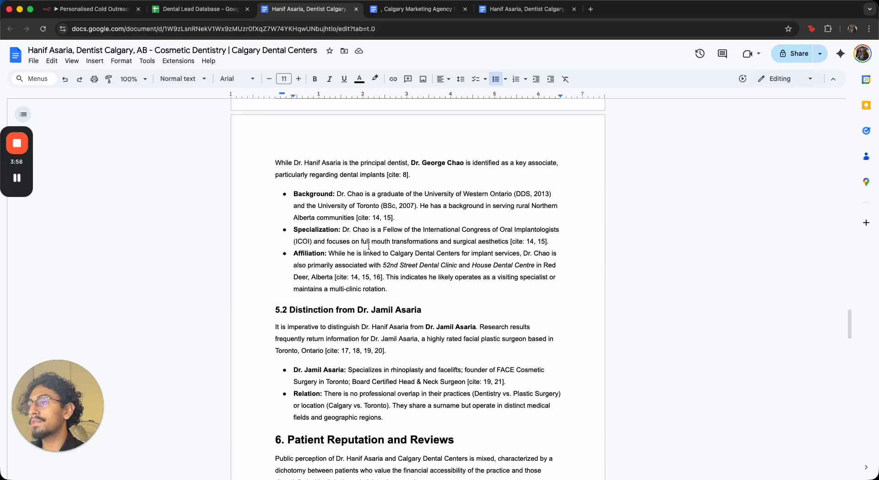
{"action": "scroll", "coordinate": [369, 247], "scroll_direction": "down", "scroll_amount": 20}
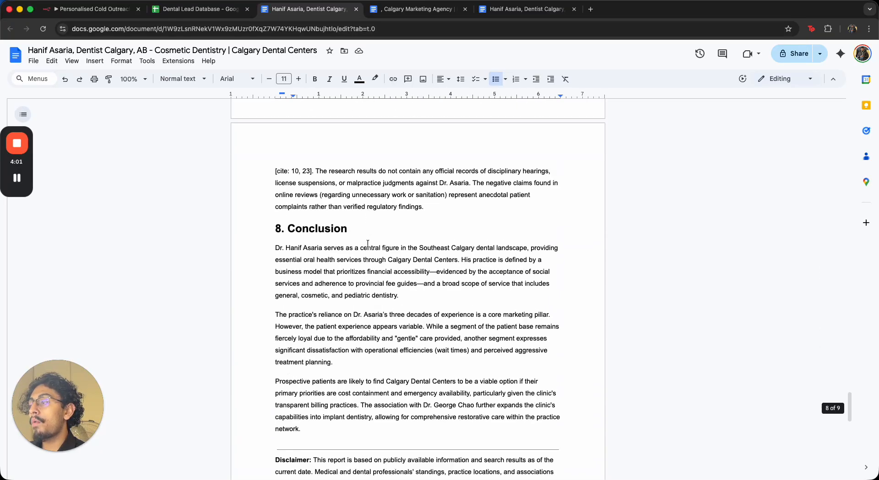
{"action": "scroll", "coordinate": [380, 351], "scroll_direction": "up", "scroll_amount": 15}
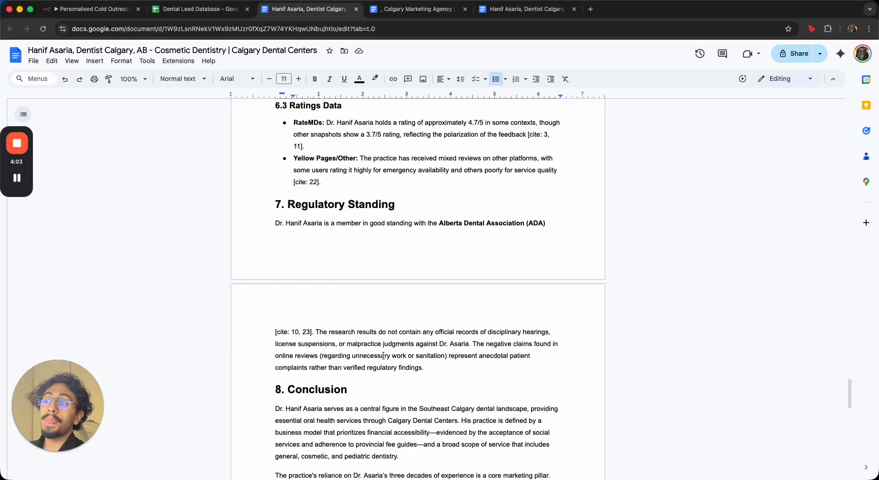
{"action": "scroll", "coordinate": [380, 351], "scroll_direction": "up", "scroll_amount": 20}
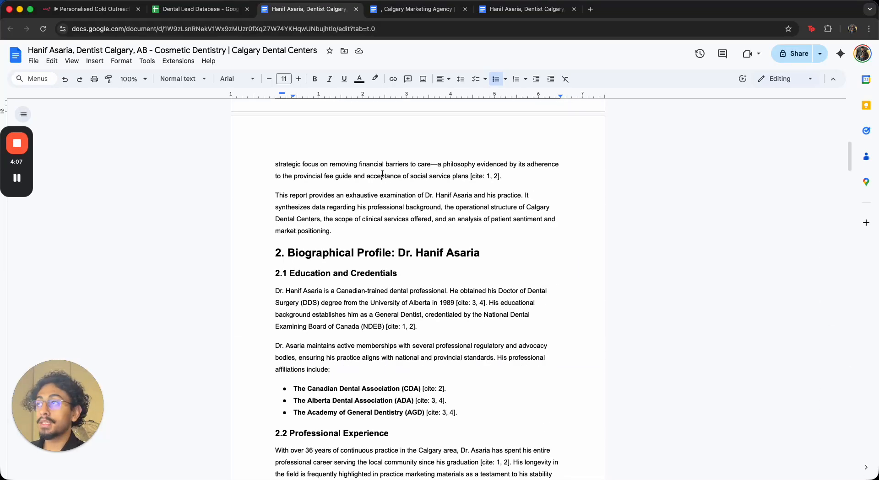
Return to the lead database sheet and scroll back to the title, url and description columns
{"action": "left_click", "coordinate": [200, 30]}
{"action": "left_click", "coordinate": [207, 14]}
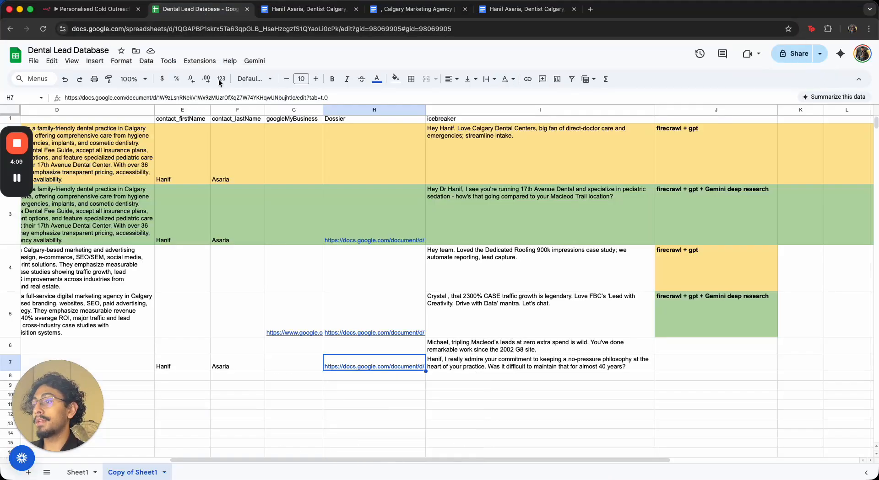
{"action": "left_click", "coordinate": [485, 339]}
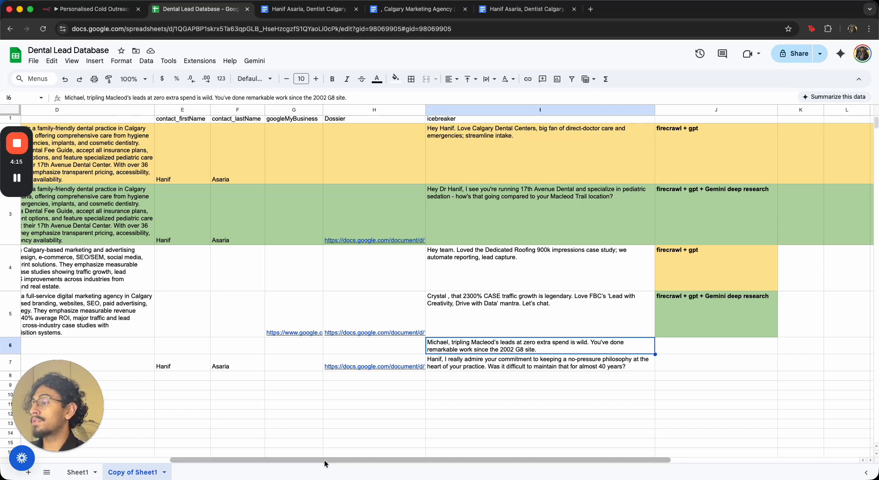
{"action": "left_click_drag", "start_coordinate": [324, 460], "coordinate": [160, 432]}
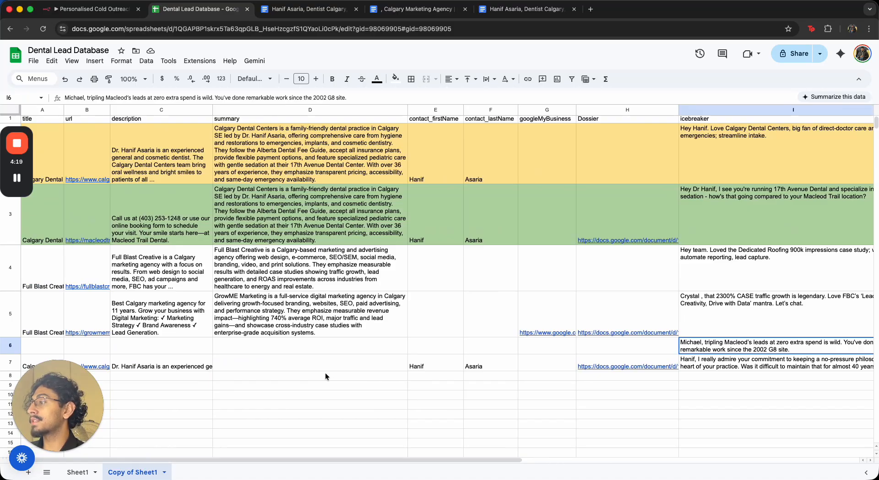
Switch to the Personalised Cold Outreach workflow in n8n and pan along its nodes from the trigger to the icebreaker steps
{"action": "mouse_move", "coordinate": [87, 240]}
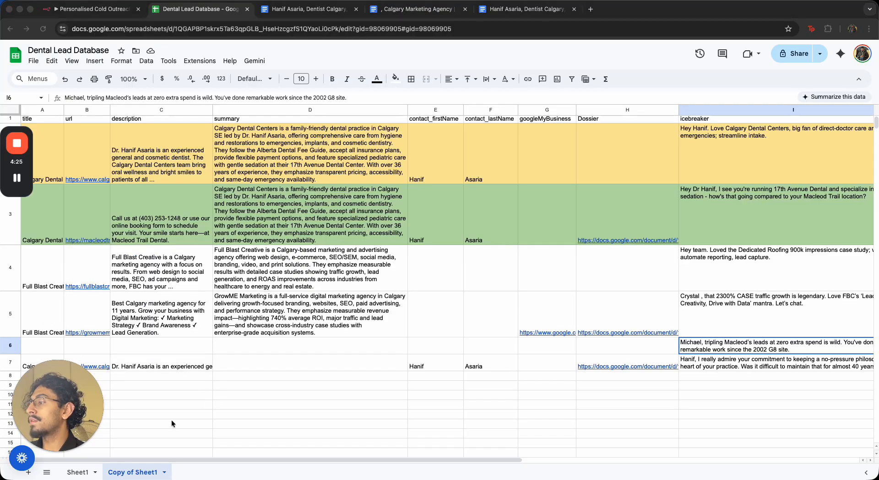
{"action": "left_click", "coordinate": [169, 461]}
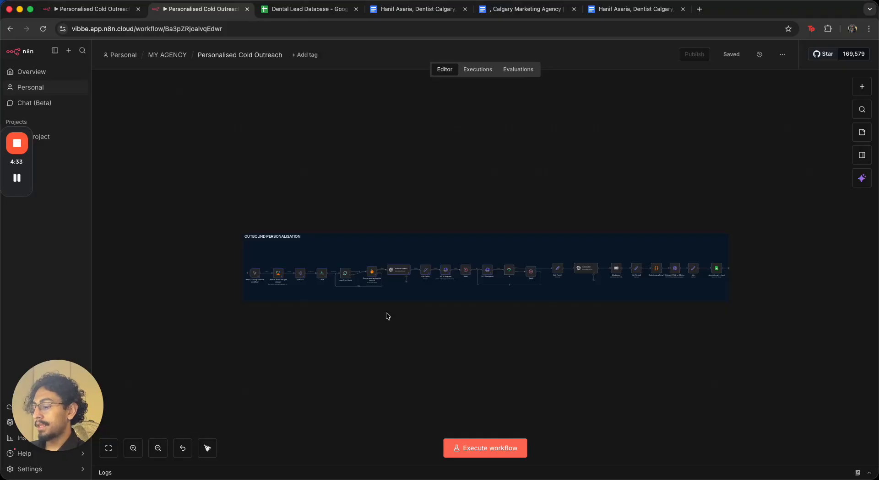
{"action": "scroll", "coordinate": [391, 285], "scroll_direction": "up", "scroll_amount": 3}
{"action": "scroll", "coordinate": [308, 276], "scroll_direction": "up", "scroll_amount": 5}
{"action": "scroll", "coordinate": [224, 248], "scroll_direction": "left", "scroll_amount": 3}
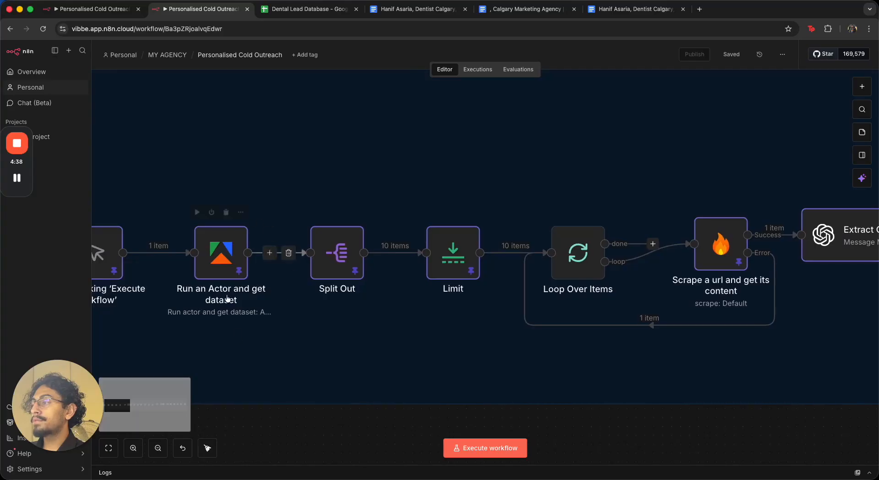
{"action": "scroll", "coordinate": [224, 247], "scroll_direction": "left", "scroll_amount": 2}
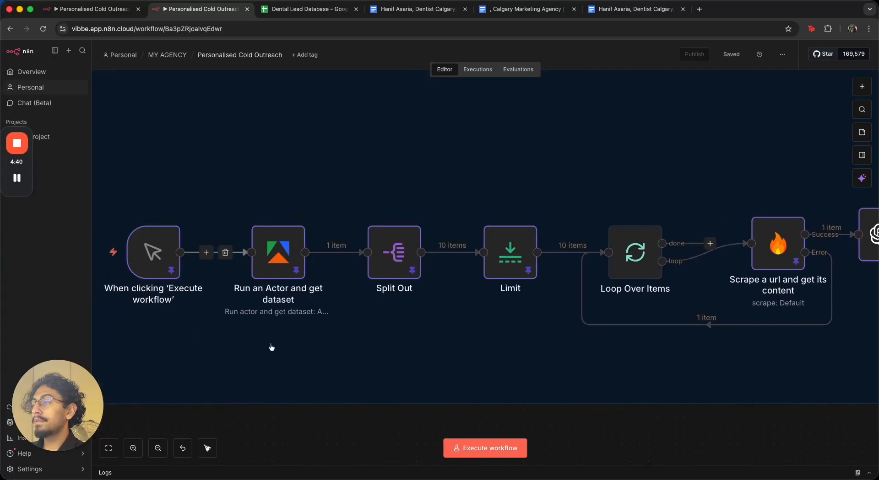
{"action": "scroll", "coordinate": [404, 361], "scroll_direction": "down", "scroll_amount": 3}
{"action": "scroll", "coordinate": [355, 322], "scroll_direction": "up", "scroll_amount": 4}
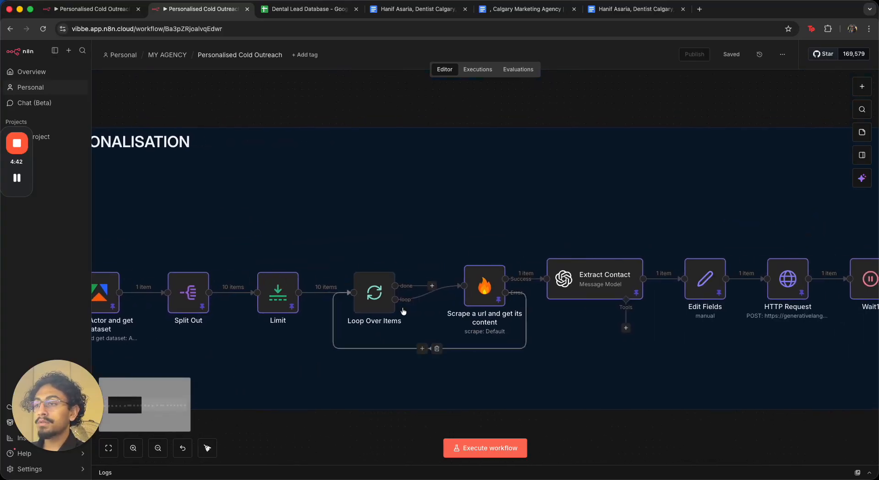
{"action": "scroll", "coordinate": [480, 293], "scroll_direction": "up", "scroll_amount": 5}
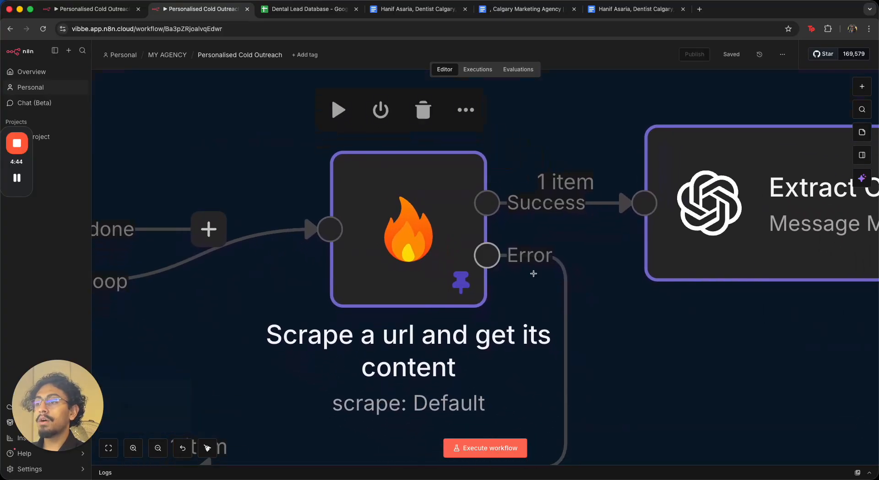
{"action": "scroll", "coordinate": [457, 283], "scroll_direction": "down", "scroll_amount": 5}
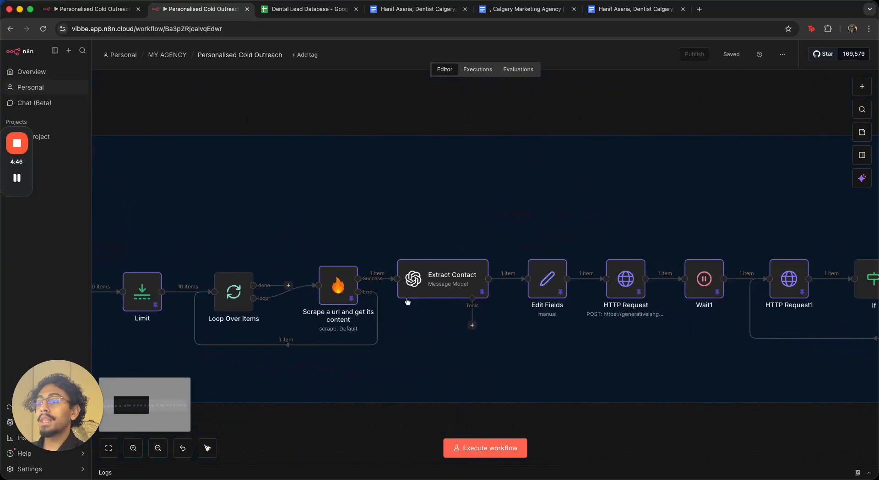
{"action": "scroll", "coordinate": [441, 282], "scroll_direction": "up", "scroll_amount": 2}
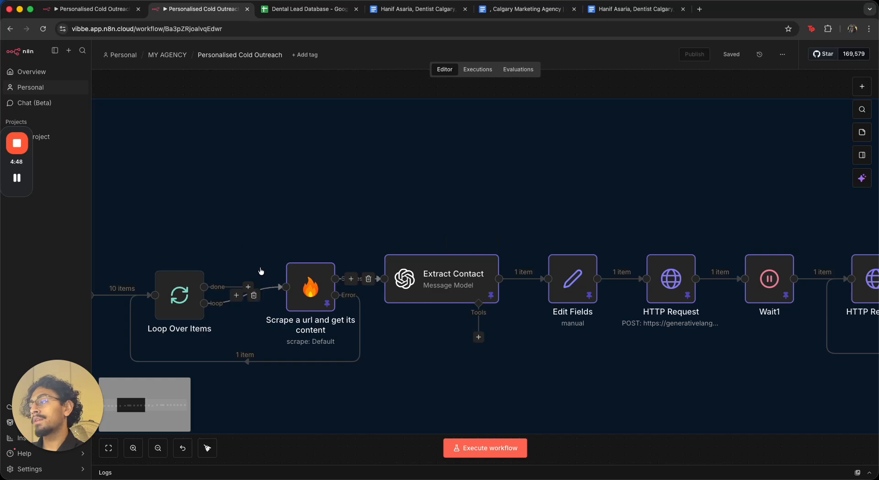
{"action": "scroll", "coordinate": [348, 291], "scroll_direction": "up", "scroll_amount": 5}
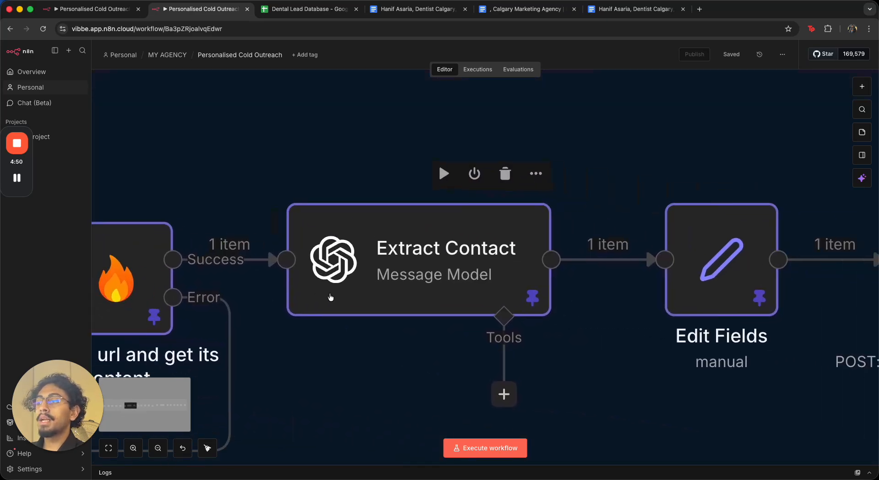
{"action": "scroll", "coordinate": [426, 317], "scroll_direction": "down", "scroll_amount": 10}
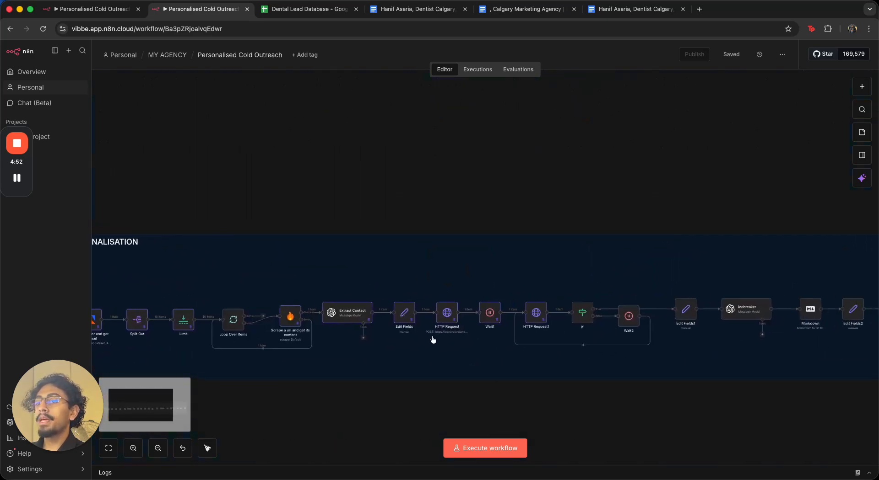
{"action": "left_click_drag", "start_coordinate": [444, 340], "coordinate": [323, 331]}
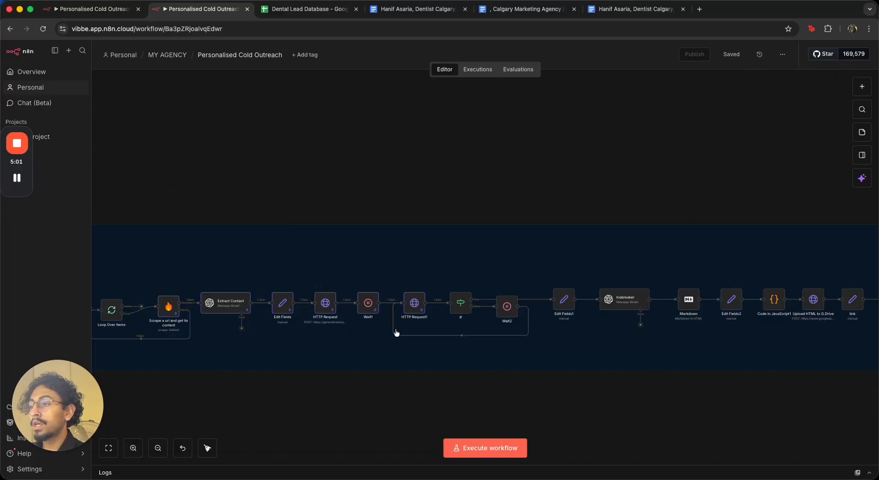
Inspect the wait settings of the Wait1 and Wait2 nodes in the outreach workflow
{"action": "scroll", "coordinate": [353, 331], "scroll_direction": "right", "scroll_amount": 5}
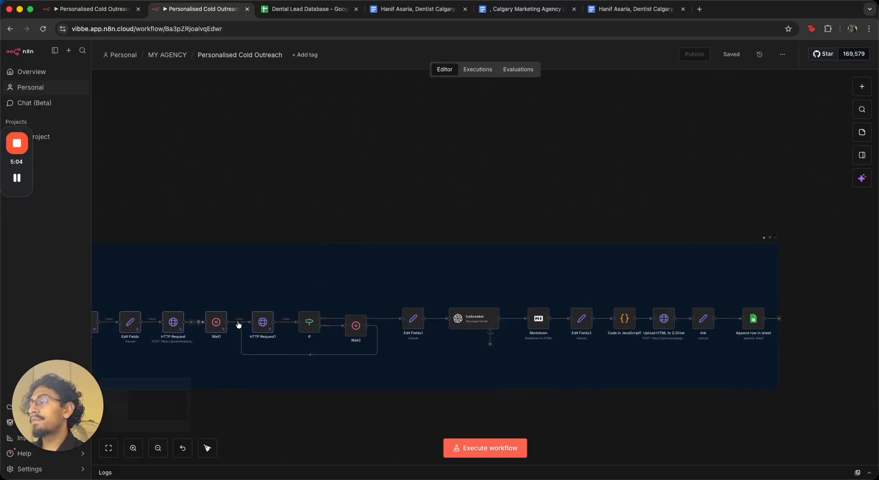
{"action": "scroll", "coordinate": [255, 326], "scroll_direction": "up", "scroll_amount": 10}
{"action": "scroll", "coordinate": [179, 321], "scroll_direction": "up", "scroll_amount": 5}
{"action": "scroll", "coordinate": [662, 333], "scroll_direction": "down", "scroll_amount": 1}
{"action": "scroll", "coordinate": [664, 333], "scroll_direction": "down", "scroll_amount": 4}
{"action": "scroll", "coordinate": [766, 304], "scroll_direction": "up", "scroll_amount": 5}
{"action": "scroll", "coordinate": [765, 307], "scroll_direction": "down", "scroll_amount": 10}
{"action": "left_click_drag", "start_coordinate": [765, 308], "coordinate": [325, 289]}
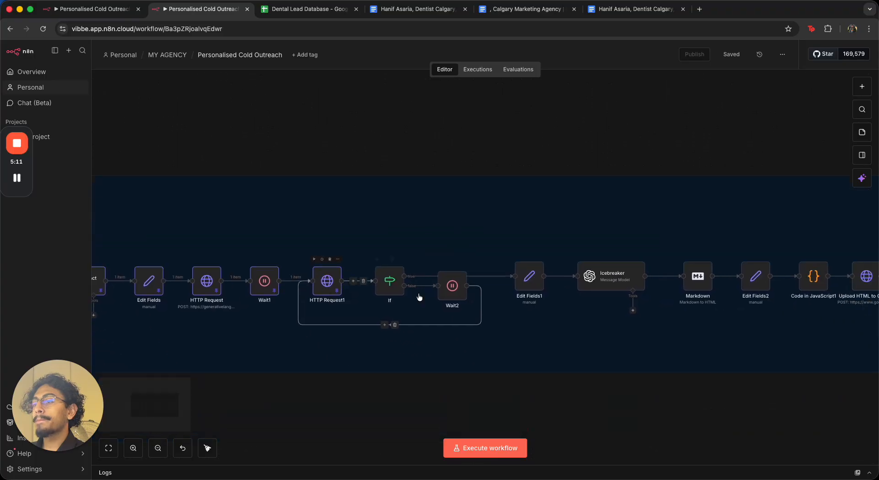
{"action": "double_click", "coordinate": [264, 280]}
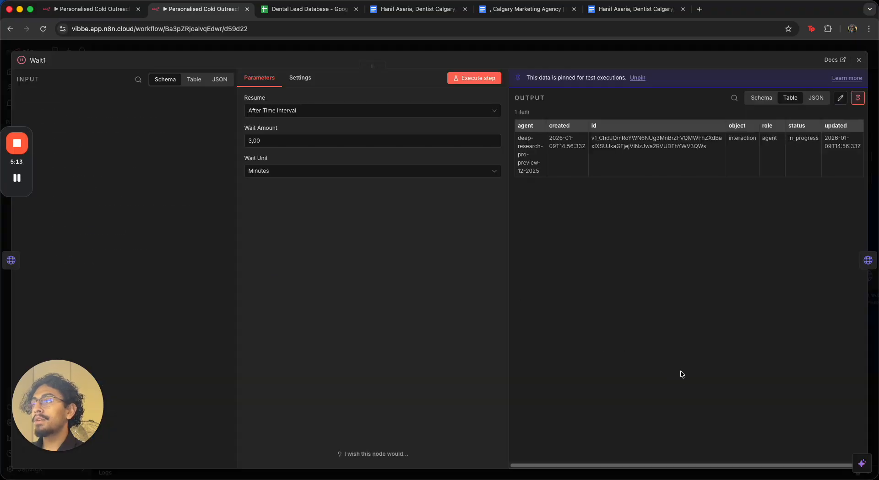
{"action": "left_click", "coordinate": [543, 49]}
{"action": "double_click", "coordinate": [449, 286]}
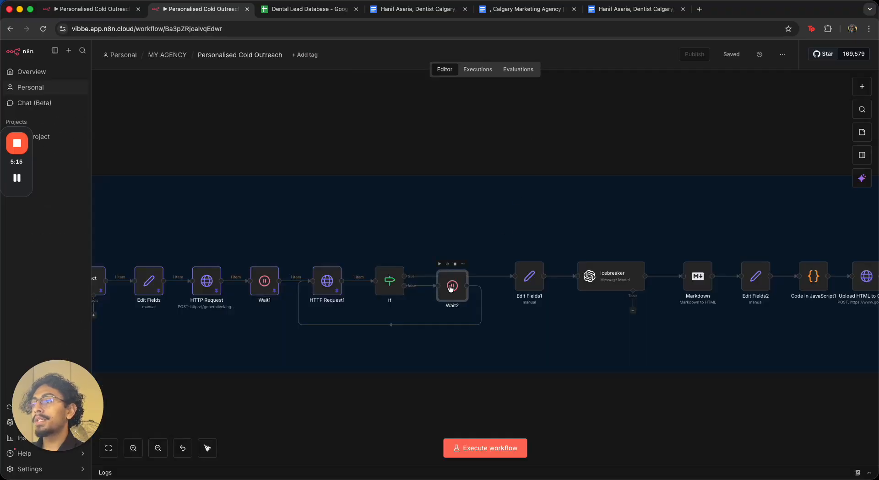
{"action": "left_click", "coordinate": [524, 51]}
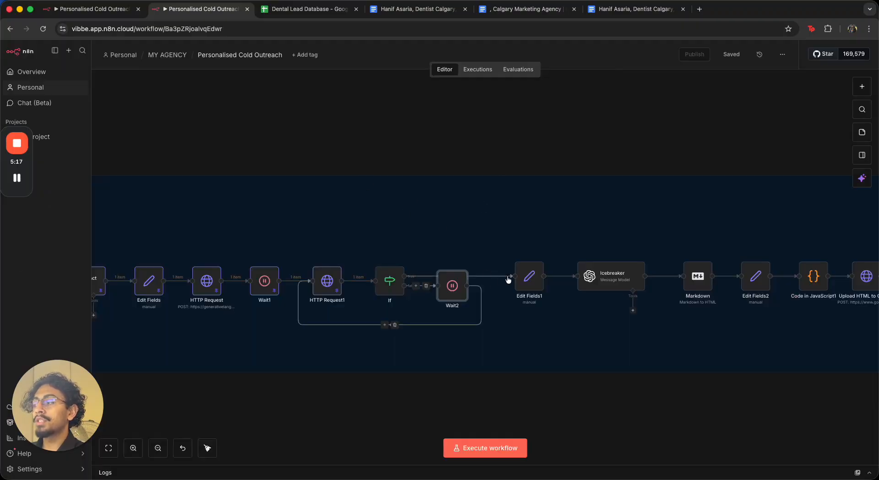
Examine the whole Outbound Personalisation workflow from the trigger through to the Append row in sheet node
{"action": "scroll", "coordinate": [643, 324], "scroll_direction": "right", "scroll_amount": 4}
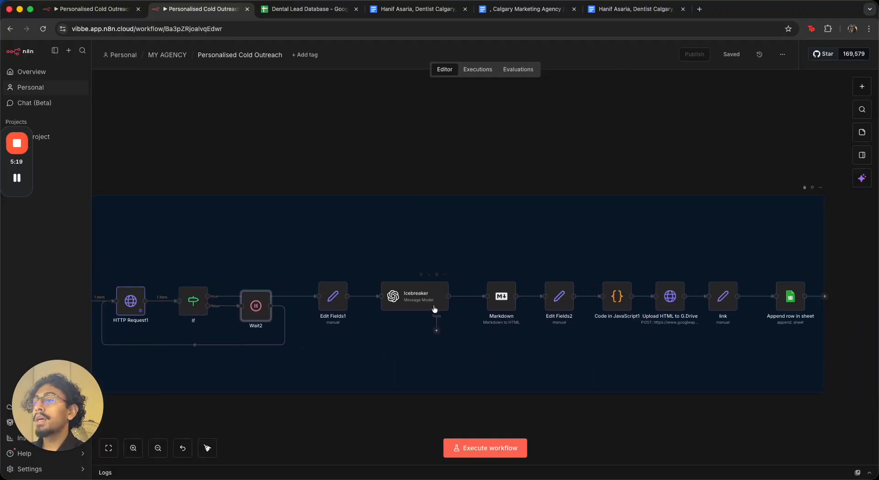
{"action": "scroll", "coordinate": [434, 307], "scroll_direction": "up", "scroll_amount": 5}
{"action": "scroll", "coordinate": [504, 338], "scroll_direction": "down", "scroll_amount": 7}
{"action": "scroll", "coordinate": [620, 353], "scroll_direction": "right", "scroll_amount": 4}
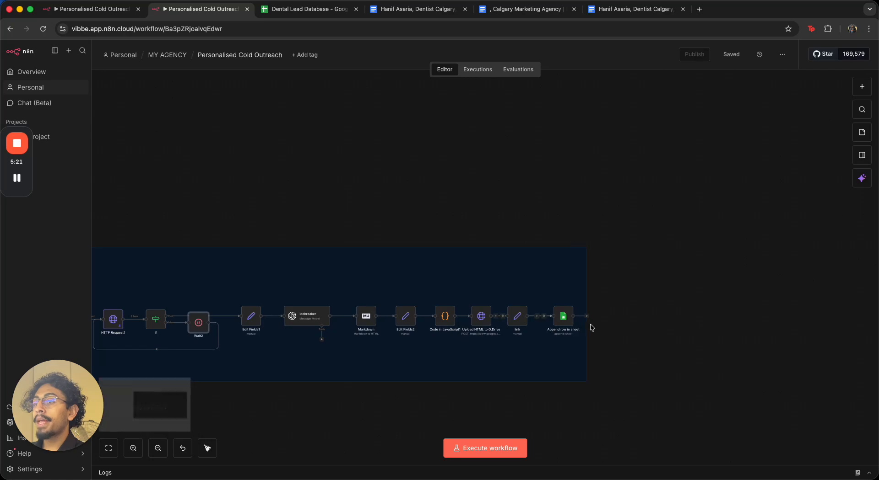
{"action": "scroll", "coordinate": [590, 327], "scroll_direction": "up", "scroll_amount": 5}
{"action": "scroll", "coordinate": [551, 368], "scroll_direction": "down", "scroll_amount": 3}
{"action": "scroll", "coordinate": [551, 368], "scroll_direction": "down", "scroll_amount": 4}
{"action": "scroll", "coordinate": [381, 363], "scroll_direction": "down", "scroll_amount": 3}
{"action": "left_click_drag", "start_coordinate": [380, 363], "coordinate": [406, 312]}
{"action": "scroll", "coordinate": [406, 312], "scroll_direction": "up", "scroll_amount": 4}
{"action": "scroll", "coordinate": [406, 314], "scroll_direction": "up", "scroll_amount": 2}
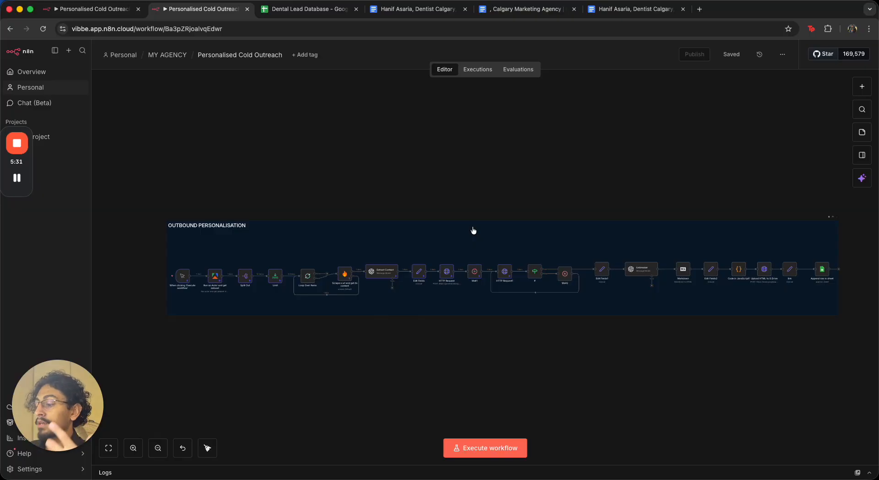
Close the finished workflow tab and add a manual 'When clicking Execute workflow' trigger to the empty Personalised Cold Outreach workflow
{"action": "key", "text": "super+w"}
{"action": "left_click", "coordinate": [87, 9]}
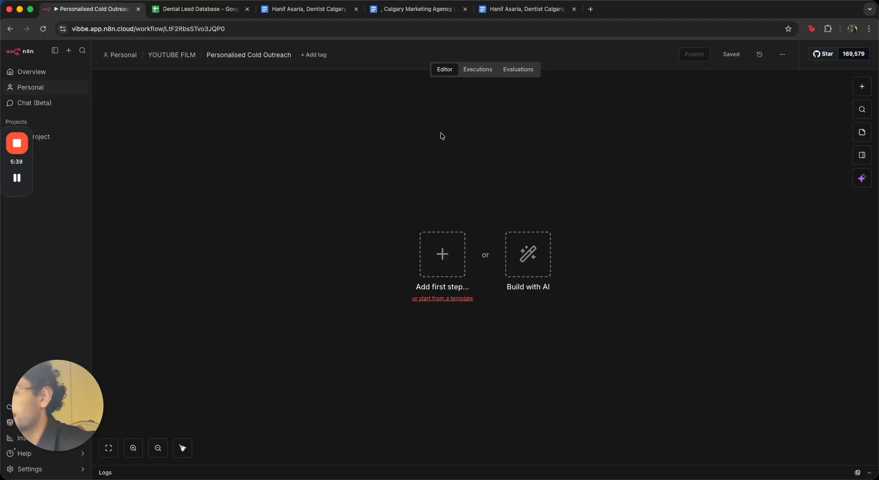
{"action": "left_click", "coordinate": [442, 255]}
{"action": "type", "text": "click"}
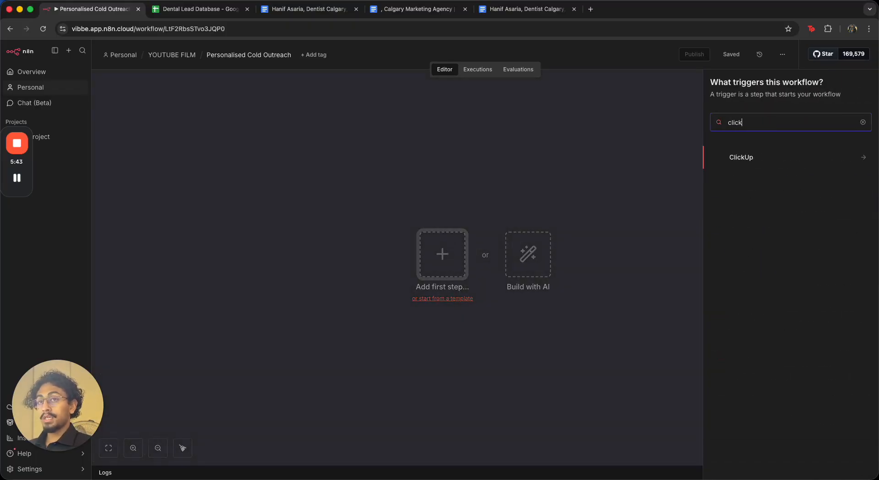
{"action": "key", "text": "Return"}
{"action": "left_click_drag", "start_coordinate": [463, 254], "coordinate": [321, 252]}
{"action": "left_click_drag", "start_coordinate": [416, 255], "coordinate": [279, 256]}
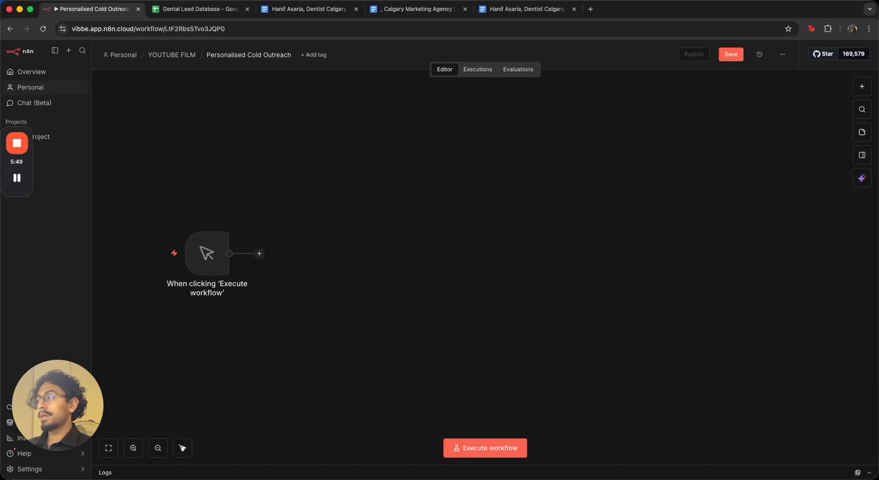
Add an Apify node after the trigger using the 'Run an Actor and get dataset' action
{"action": "left_click", "coordinate": [259, 254]}
{"action": "type", "text": "apify"}
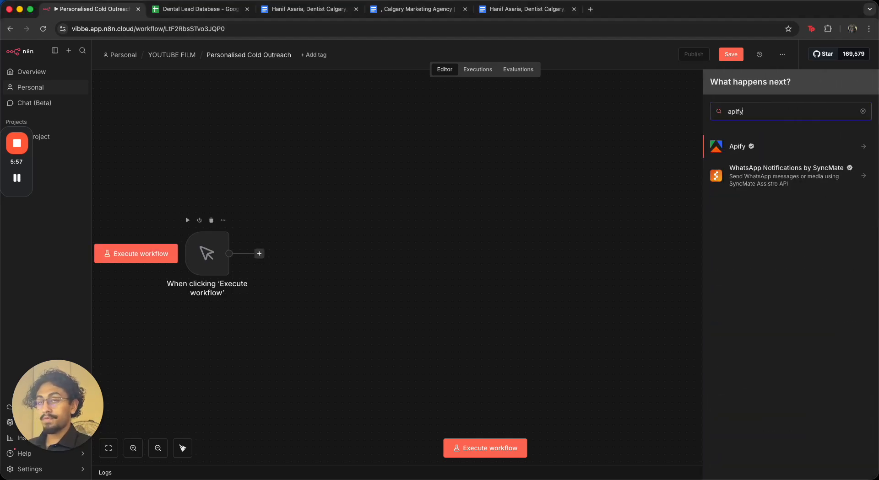
{"action": "left_click", "coordinate": [750, 144]}
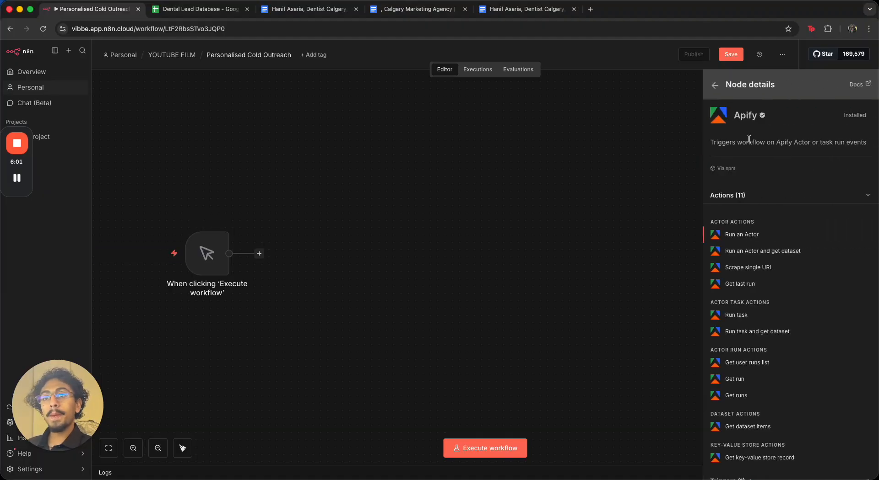
{"action": "left_click", "coordinate": [760, 252]}
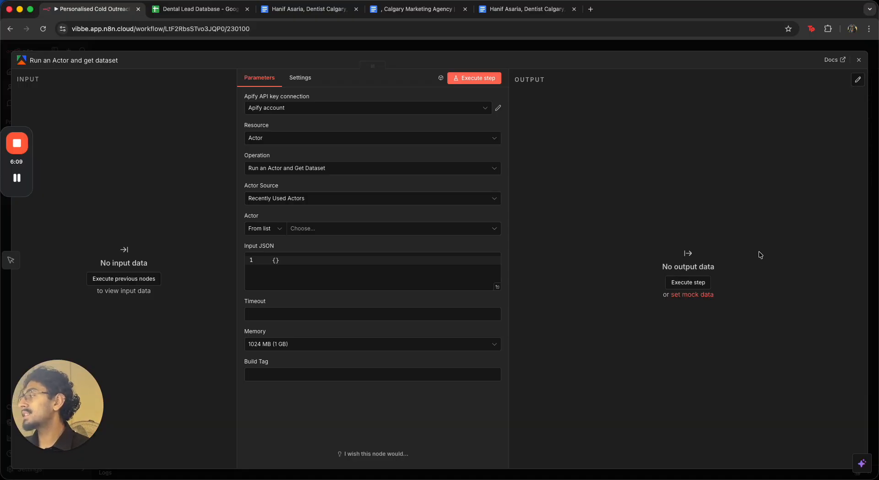
{"action": "left_click", "coordinate": [359, 232]}
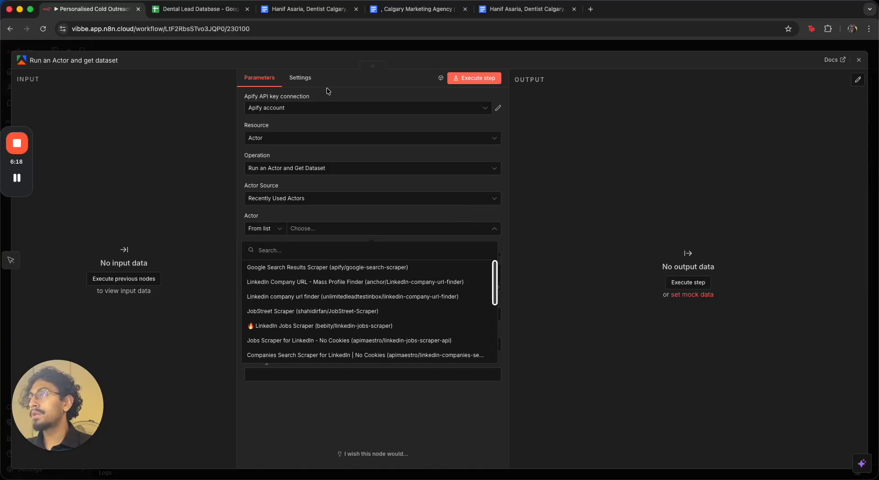
{"action": "left_click", "coordinate": [334, 108]}
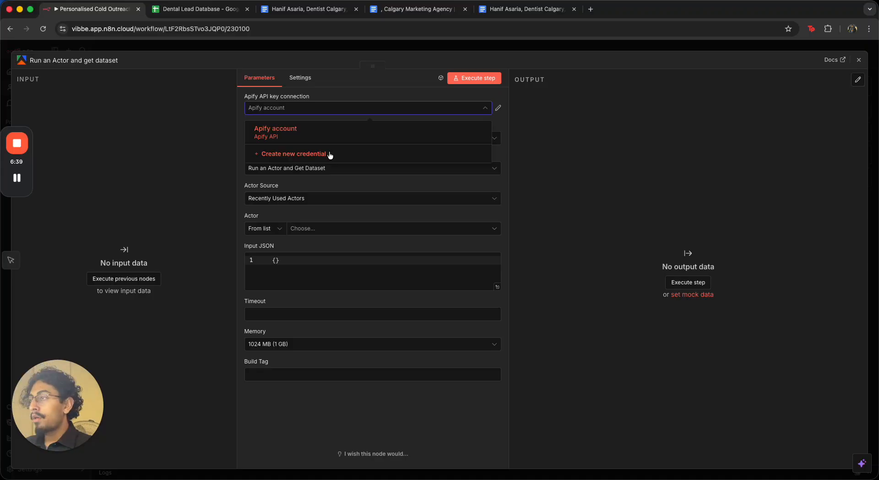
{"action": "left_click", "coordinate": [325, 133]}
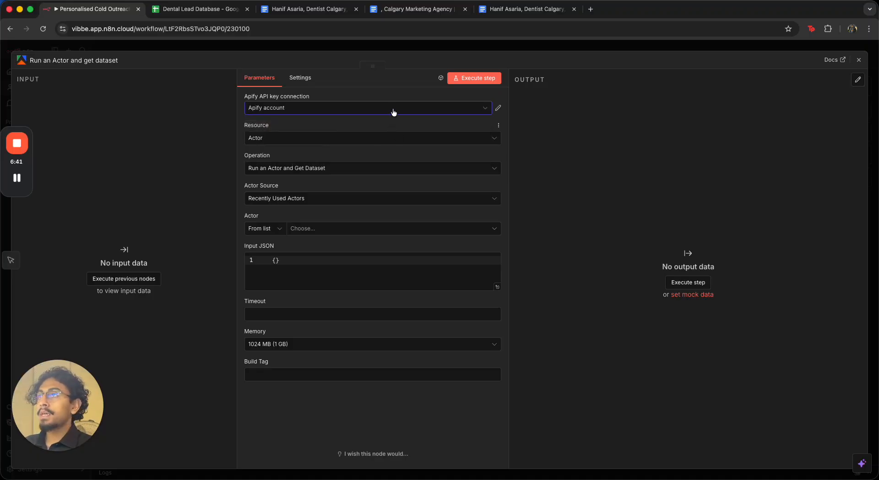
Open the Apify console in a new tab and go to the API & Integrations settings
{"action": "key", "text": "super+t"}
{"action": "type", "text": "apify.com"}
{"action": "key", "text": "Return"}
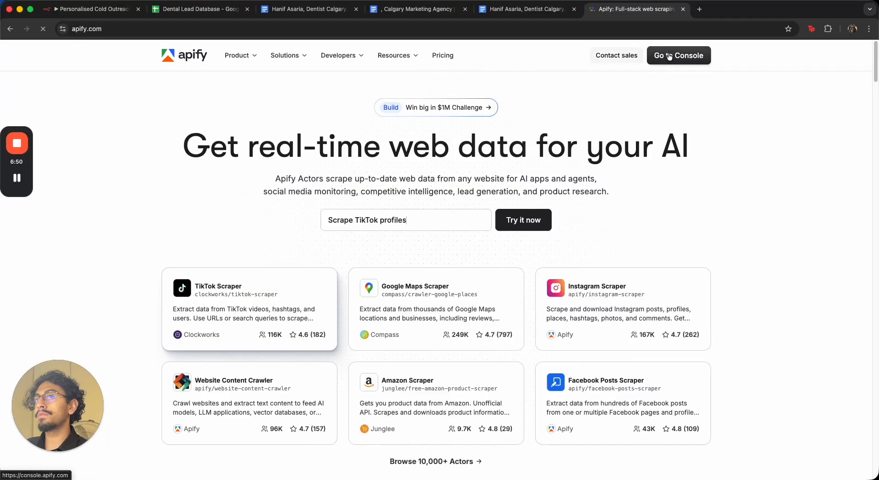
{"action": "left_click", "coordinate": [668, 56]}
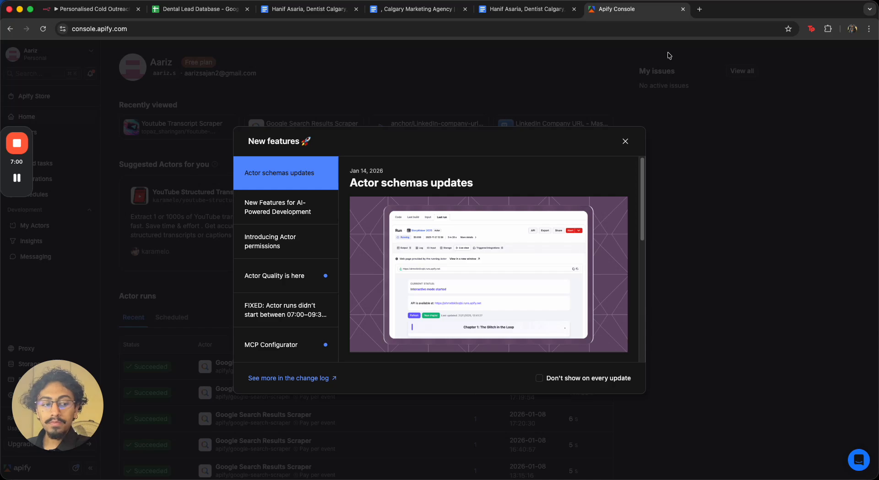
{"action": "left_click", "coordinate": [622, 142]}
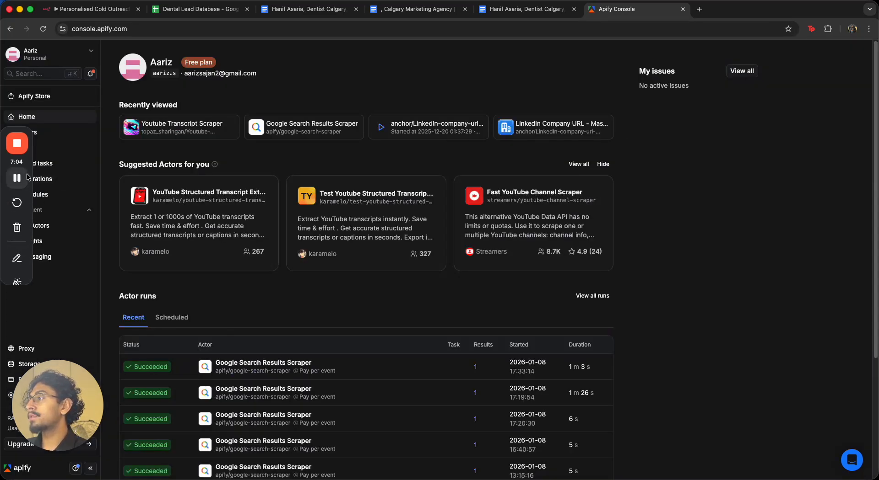
{"action": "left_click_drag", "start_coordinate": [29, 171], "coordinate": [874, 109]}
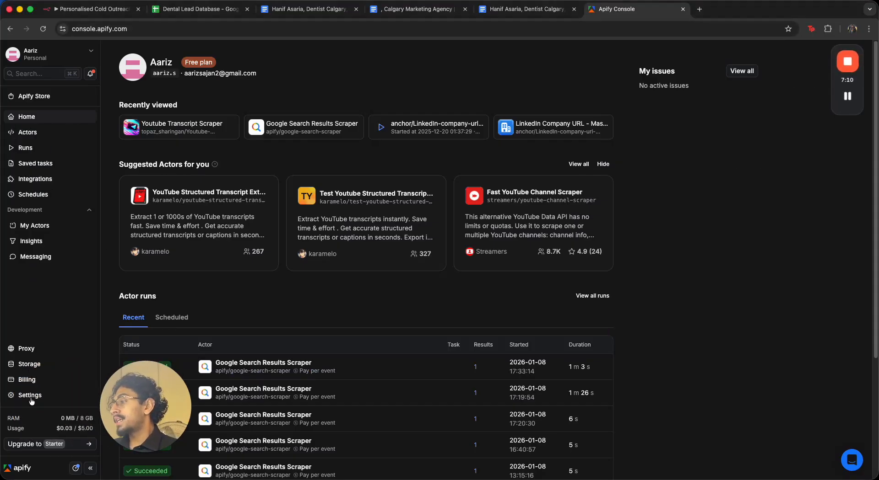
{"action": "left_click", "coordinate": [30, 396]}
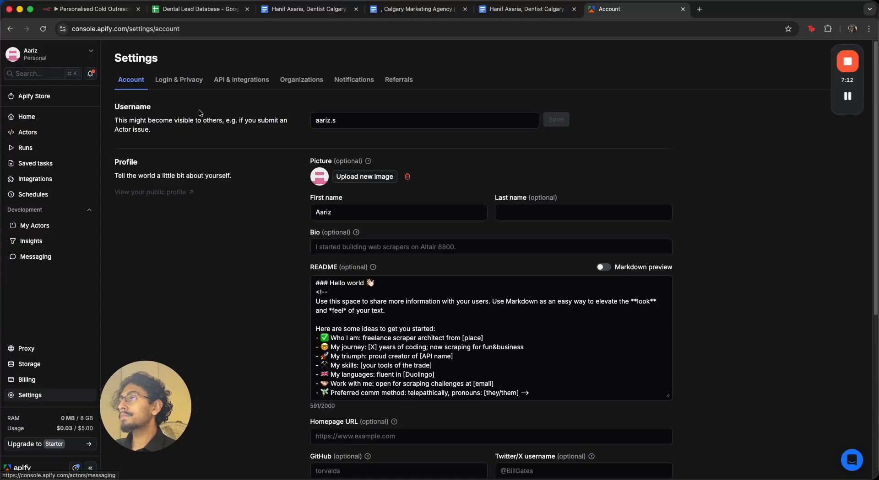
{"action": "left_click", "coordinate": [227, 83]}
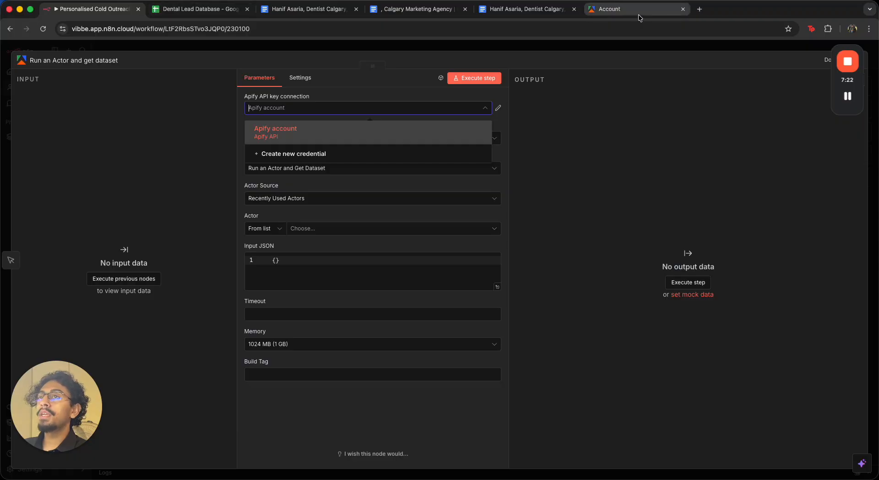
Try to create a new Apify credential that connects with an API key
{"action": "left_click", "coordinate": [609, 9]}
{"action": "left_click_drag", "start_coordinate": [119, 184], "coordinate": [263, 200]}
{"action": "left_click", "coordinate": [263, 200]}
{"action": "left_click", "coordinate": [91, 9]}
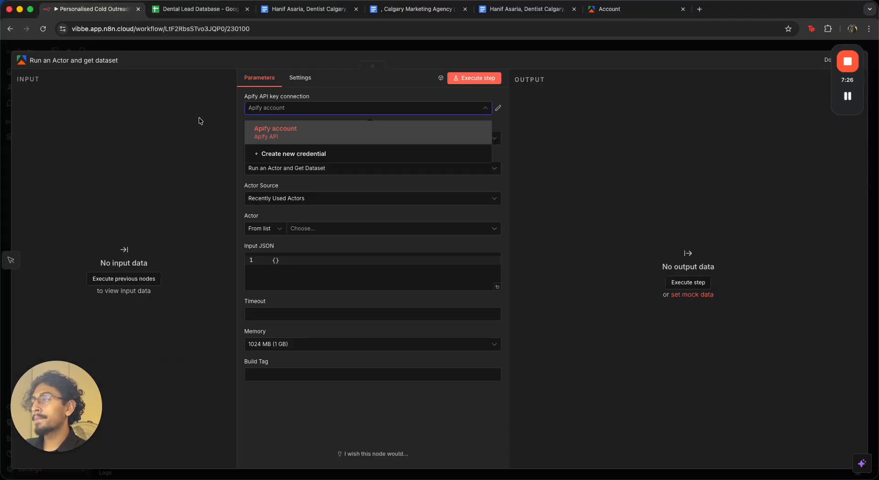
{"action": "left_click", "coordinate": [313, 155]}
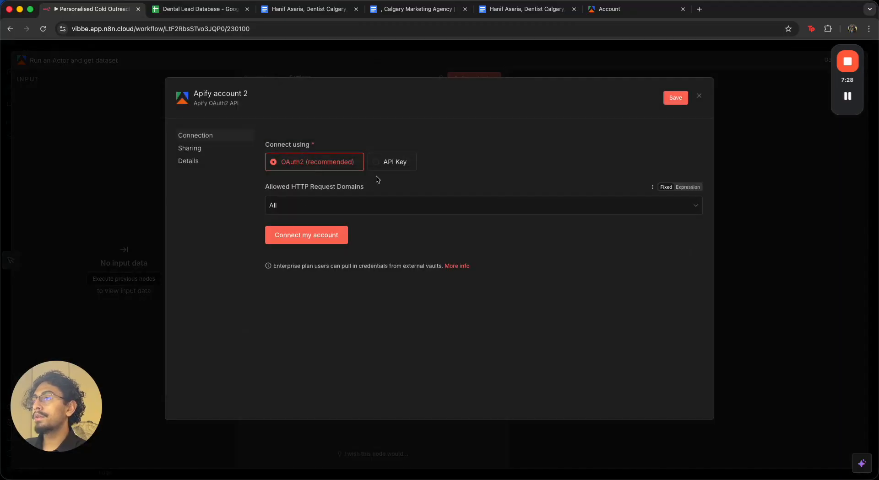
{"action": "left_click", "coordinate": [388, 162]}
{"action": "left_click", "coordinate": [366, 232]}
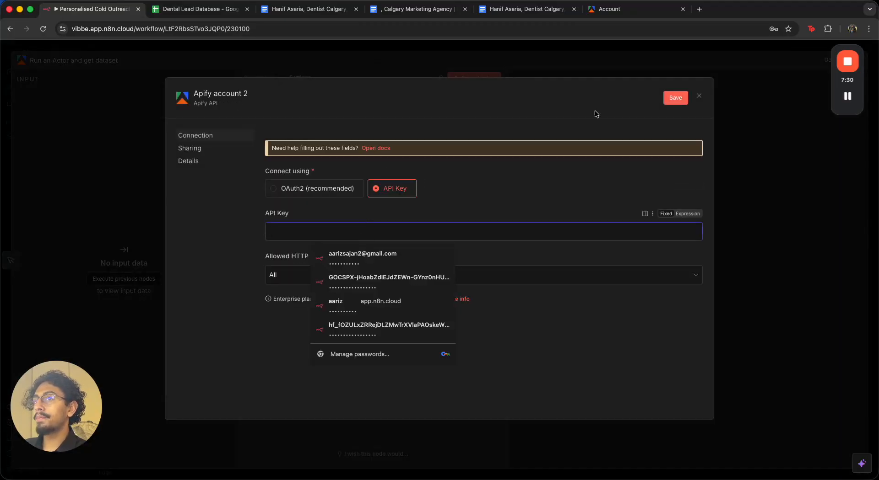
{"action": "left_click", "coordinate": [699, 96]}
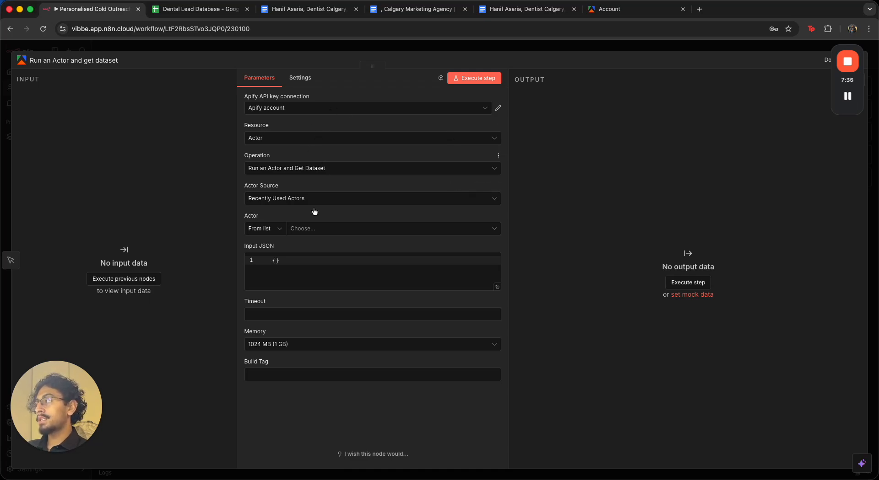
Select Google Search Results Scraper (apify/google-search-scraper) as the Actor and open it in the Apify console
{"action": "left_click", "coordinate": [304, 229]}
{"action": "left_click", "coordinate": [371, 261]}
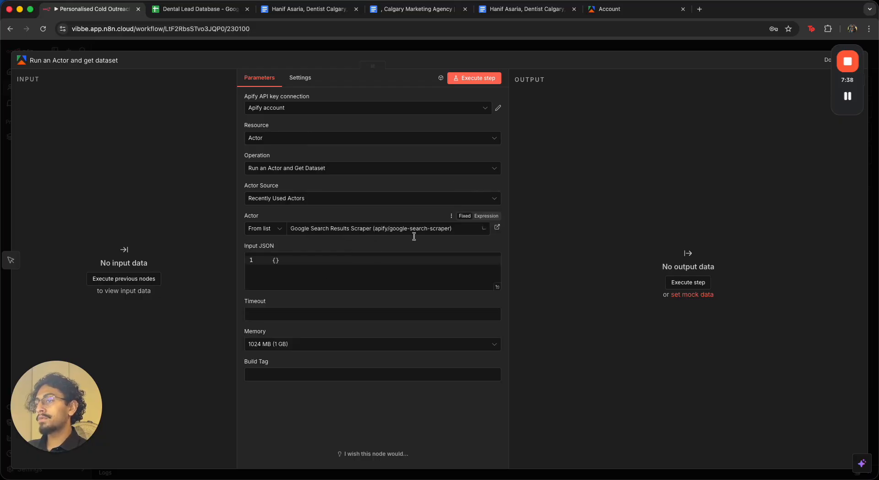
{"action": "left_click", "coordinate": [497, 228]}
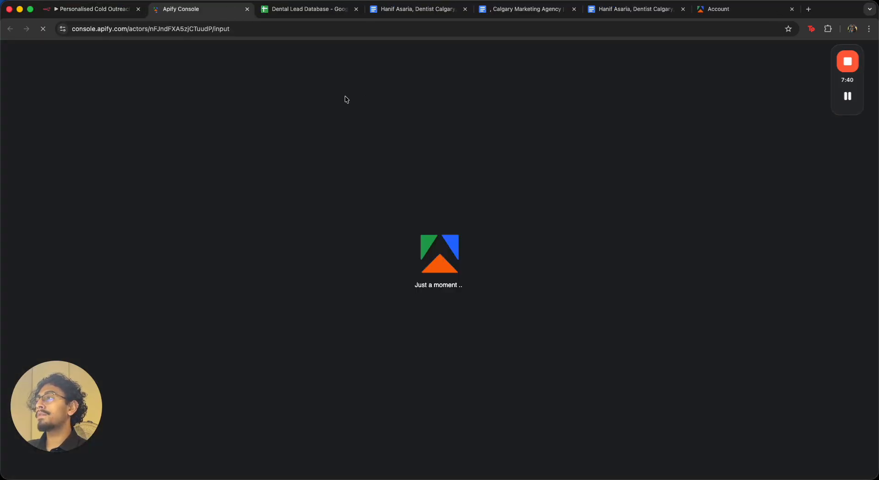
Copy the scraper's input configuration from its JSON input view
{"action": "left_click", "coordinate": [296, 34]}
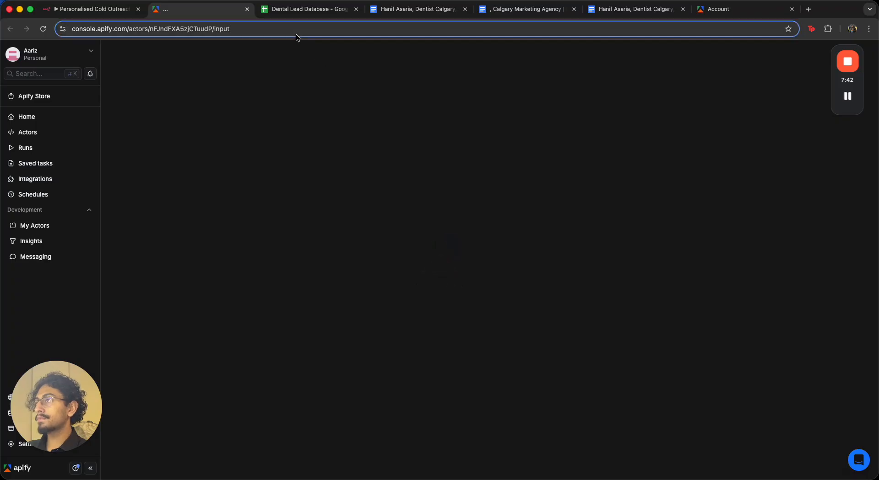
{"action": "left_click_drag", "start_coordinate": [296, 29], "coordinate": [90, 24]}
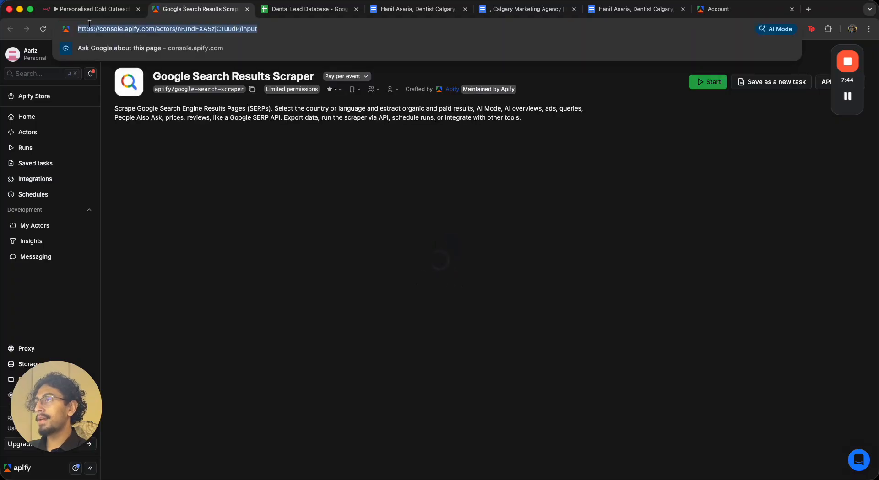
{"action": "left_click", "coordinate": [252, 147]}
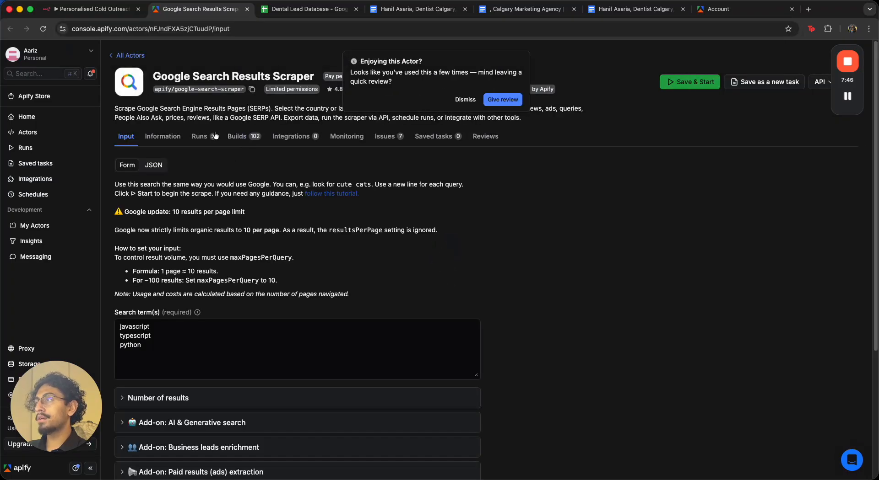
{"action": "left_click", "coordinate": [155, 166]}
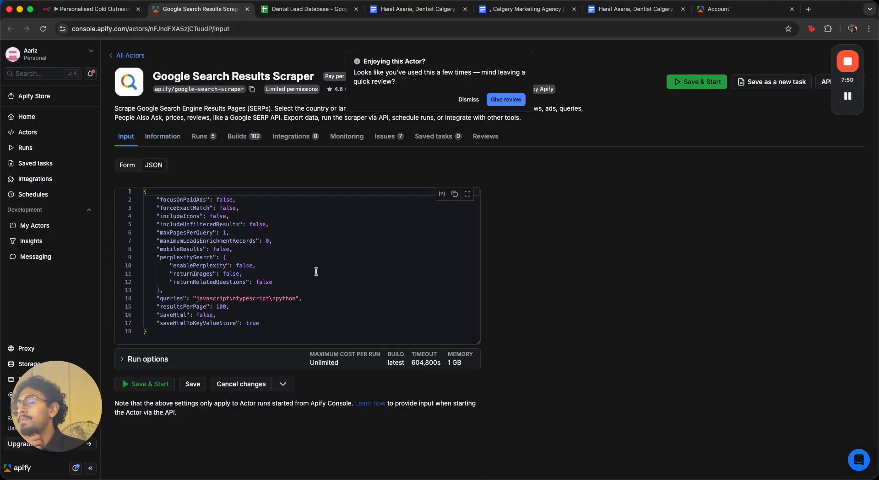
{"action": "left_click_drag", "start_coordinate": [307, 331], "coordinate": [60, 196]}
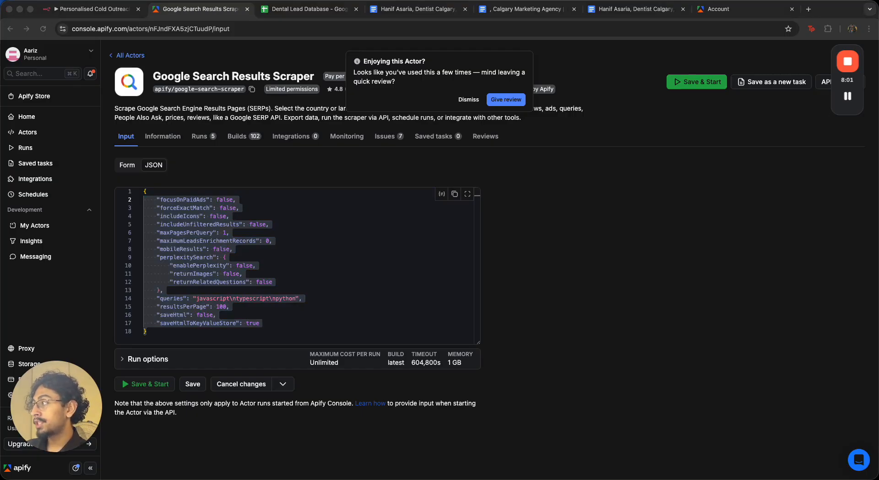
{"action": "left_click", "coordinate": [494, 203]}
Paste the copied scraper input configuration into the Apify node's Input JSON editor
{"action": "left_click", "coordinate": [107, 11]}
{"action": "left_click", "coordinate": [348, 269]}
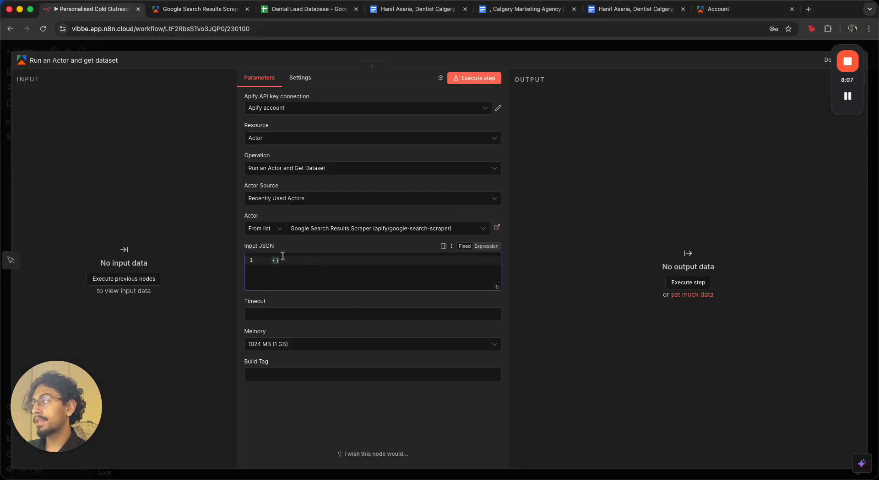
{"action": "left_click", "coordinate": [497, 287]}
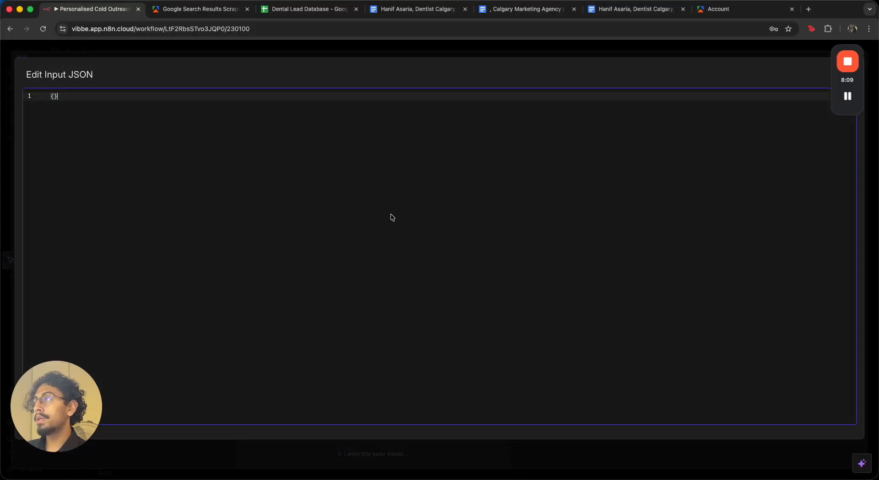
{"action": "key", "text": "super+a"}
{"action": "type", "text": "{     \"countryCode\": \"ca\",     \"focusOnPaidAds\": false,     \"forceExactMatch\": false,     \"includeIcons\": false,     \"includeUnfilteredResults\": true,     \"languageCode\": \"en\",     \"maxPagesPerQuery\": 1,     \"mobileResults\": true,     \"queries\": \"calgary marketing agency\",     \"resultsPerPage\": 1,     \"saveHtml\": false,     \"saveHtmlToKeyValueStore\": false }"}
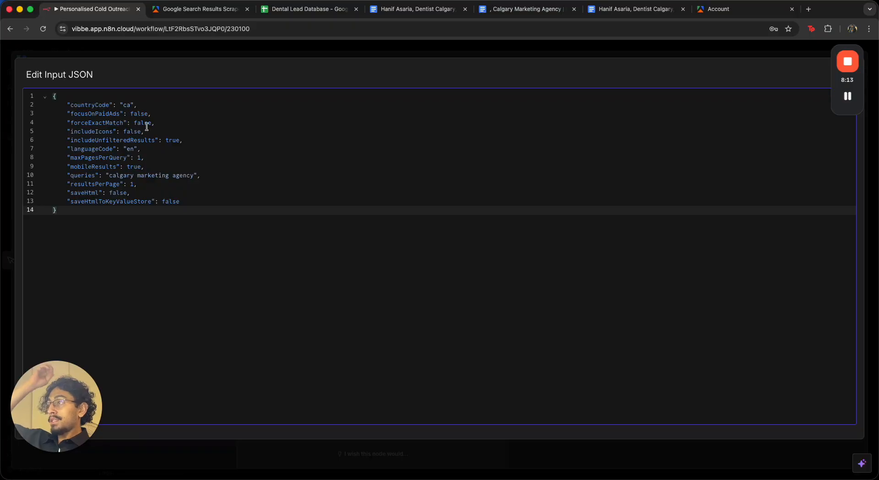
Set resultsPerPage to 10 in the Input JSON
{"action": "left_click_drag", "start_coordinate": [139, 106], "coordinate": [121, 106]}
{"action": "left_click", "coordinate": [203, 99]}
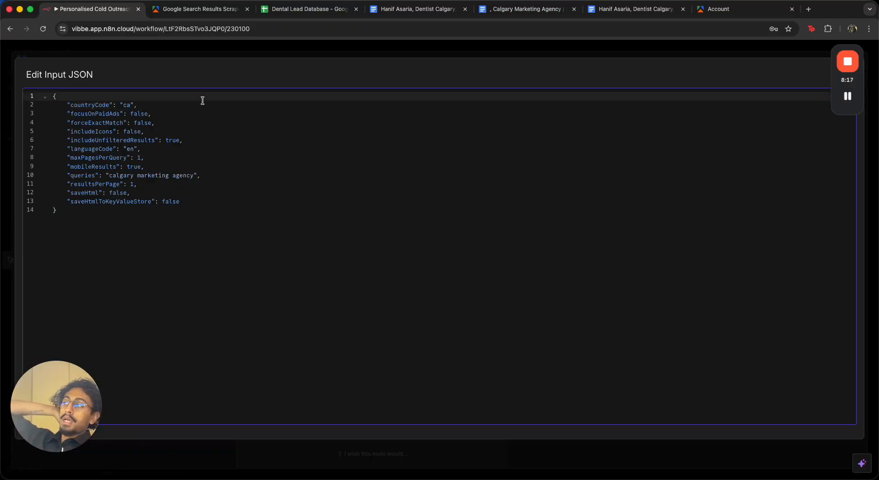
{"action": "left_click", "coordinate": [155, 103]}
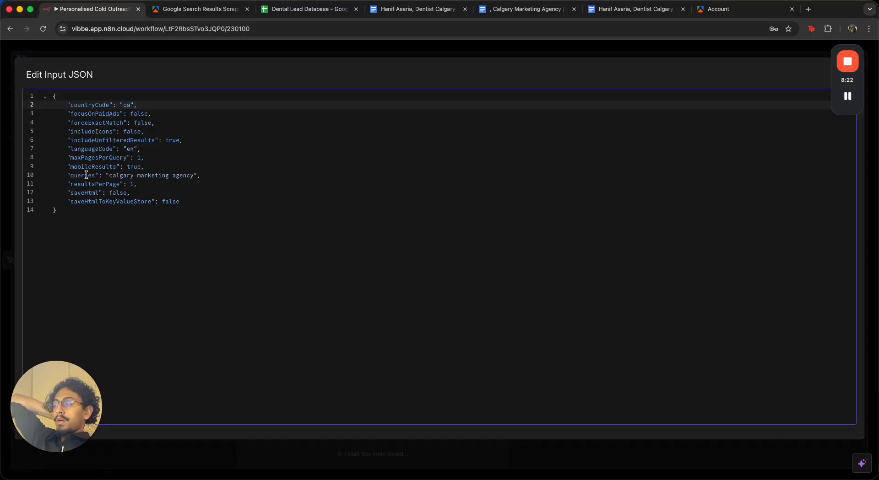
{"action": "left_click_drag", "start_coordinate": [107, 175], "coordinate": [233, 178]}
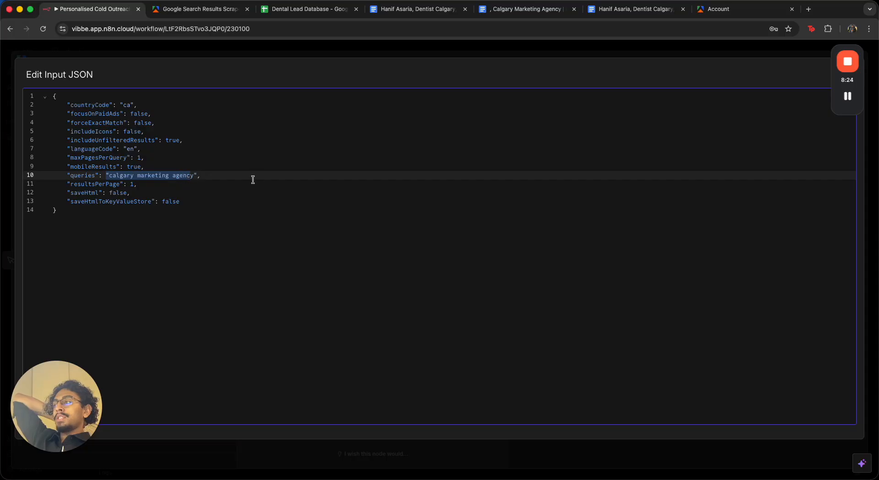
{"action": "left_click", "coordinate": [217, 185]}
{"action": "left_click_drag", "start_coordinate": [134, 159], "coordinate": [155, 162]}
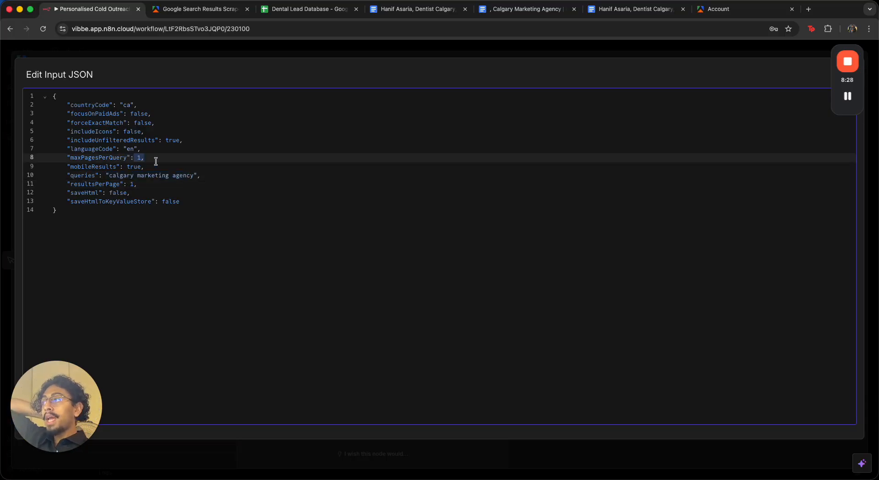
{"action": "left_click_drag", "start_coordinate": [140, 184], "coordinate": [120, 186]}
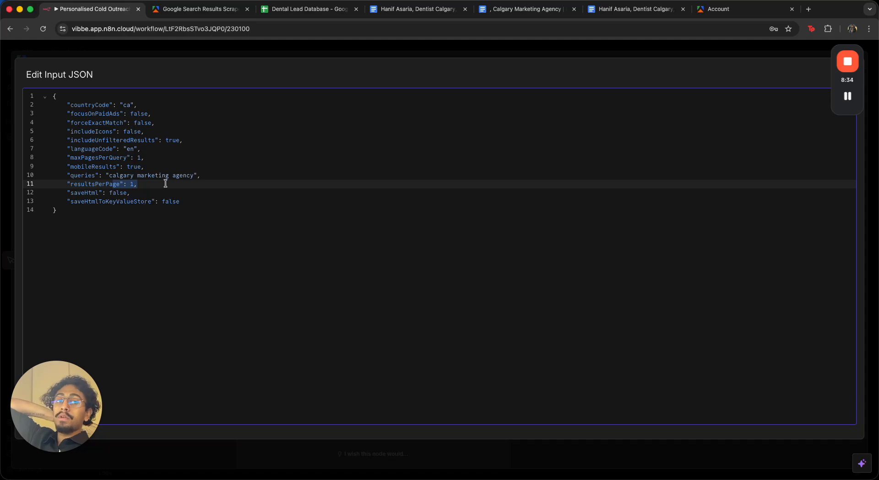
{"action": "left_click_drag", "start_coordinate": [150, 161], "coordinate": [110, 158]}
{"action": "left_click", "coordinate": [151, 213]}
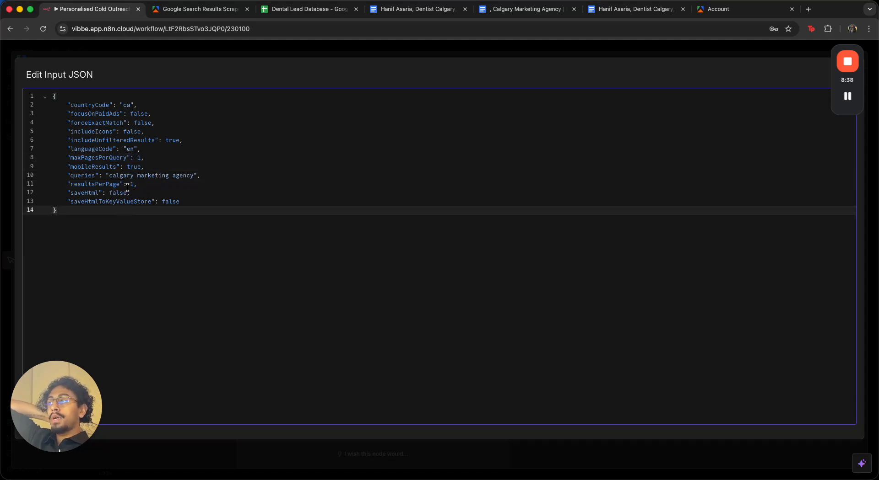
{"action": "left_click", "coordinate": [133, 185]}
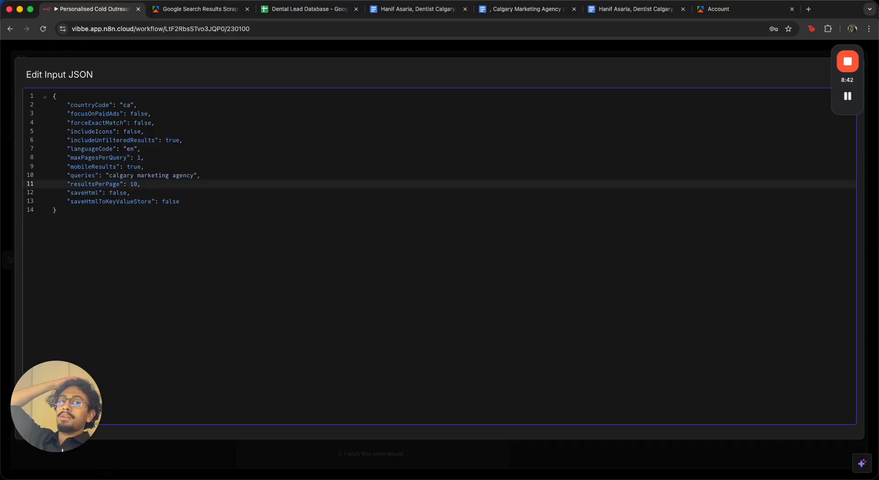
Review the scraper's pay-per-event pricing and the account's usage in the Apify console
{"action": "left_click", "coordinate": [231, 10]}
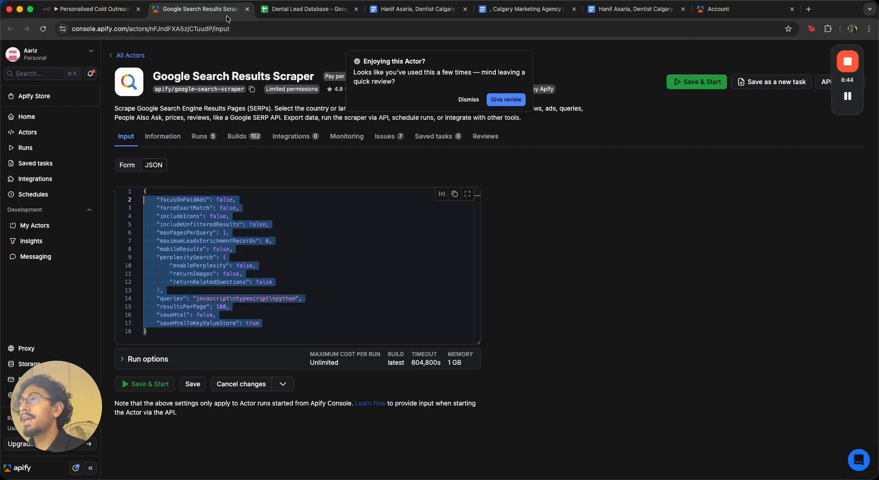
{"action": "left_click", "coordinate": [467, 100]}
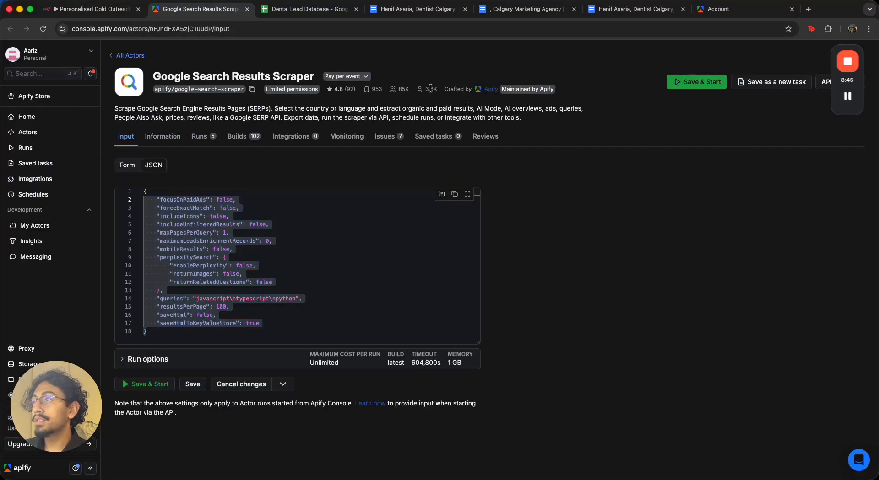
{"action": "left_click", "coordinate": [363, 77]}
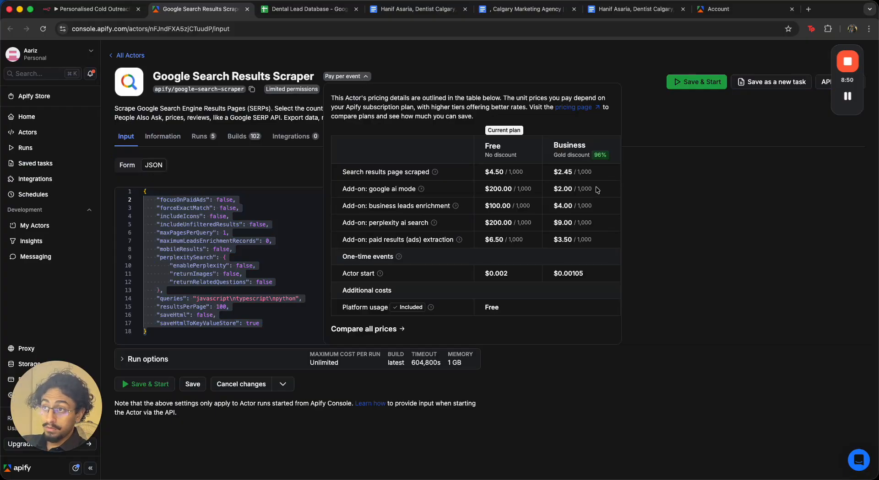
{"action": "double_click", "coordinate": [515, 172]}
{"action": "left_click_drag", "start_coordinate": [485, 173], "coordinate": [504, 173]}
{"action": "left_click", "coordinate": [515, 174]}
{"action": "left_click_drag", "start_coordinate": [88, 415], "coordinate": [87, 354]}
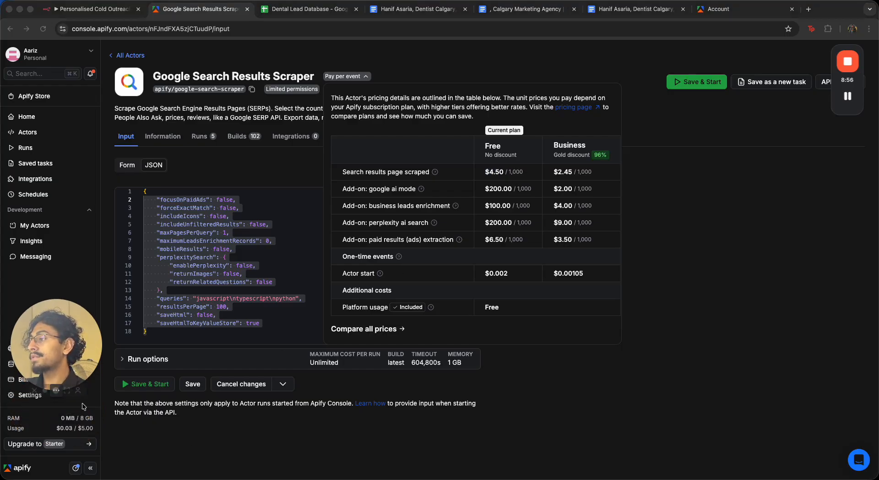
{"action": "left_click", "coordinate": [55, 430]}
{"action": "left_click_drag", "start_coordinate": [55, 430], "coordinate": [101, 432]}
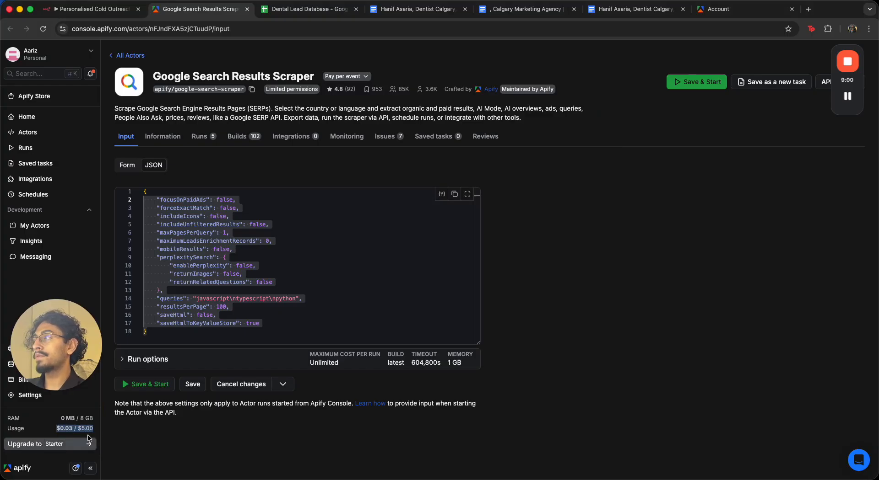
{"action": "mouse_move", "coordinate": [84, 431]}
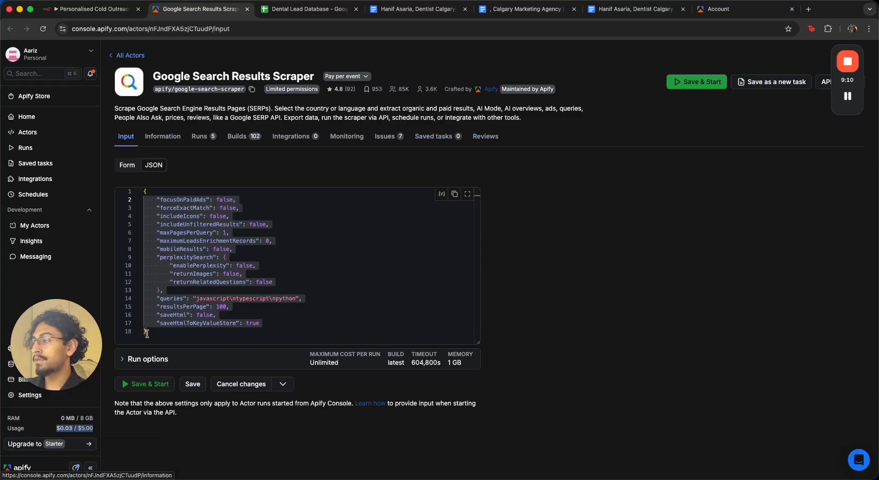
{"action": "left_click", "coordinate": [39, 382]}
{"action": "left_click_drag", "start_coordinate": [39, 382], "coordinate": [2, 432]}
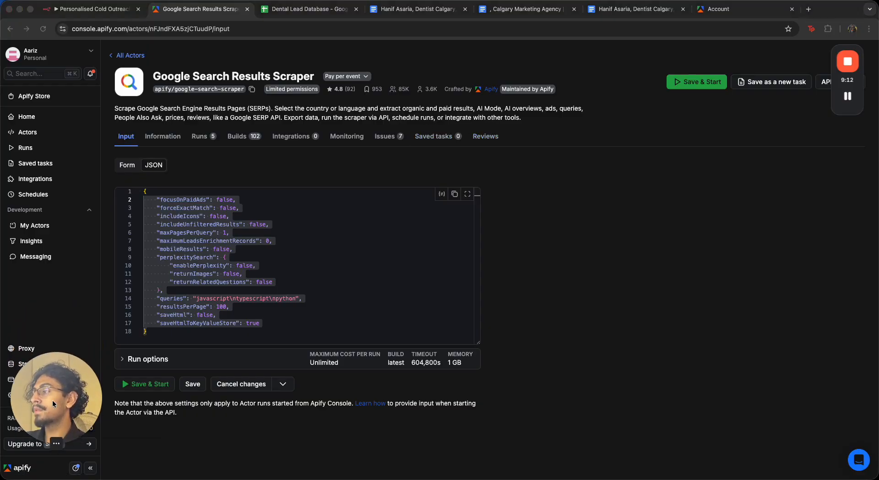
Set the queries value to "toronto med spa" and resultsPerPage to 5, then close the JSON editor
{"action": "left_click", "coordinate": [97, 10]}
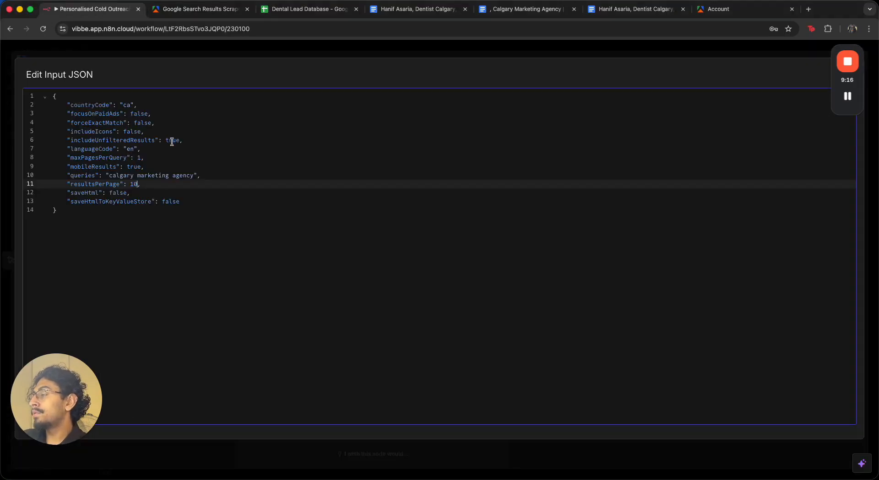
{"action": "left_click_drag", "start_coordinate": [110, 177], "coordinate": [192, 179]}
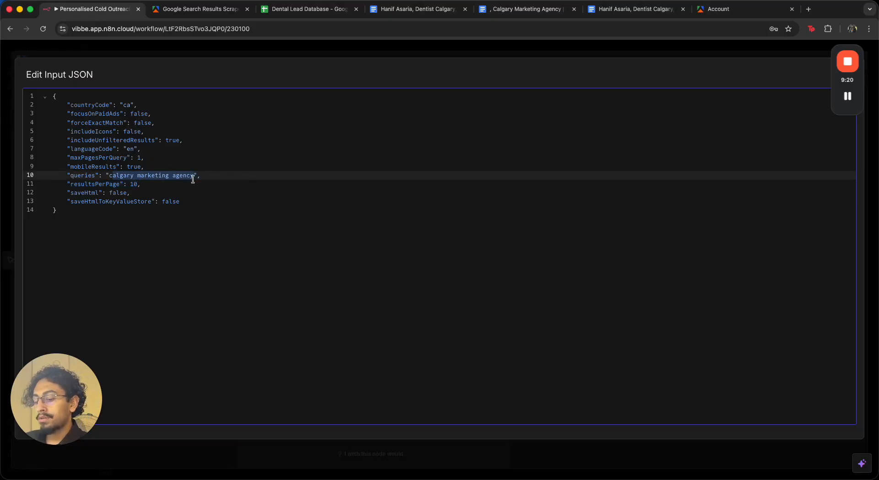
{"action": "type", "text": "c"}
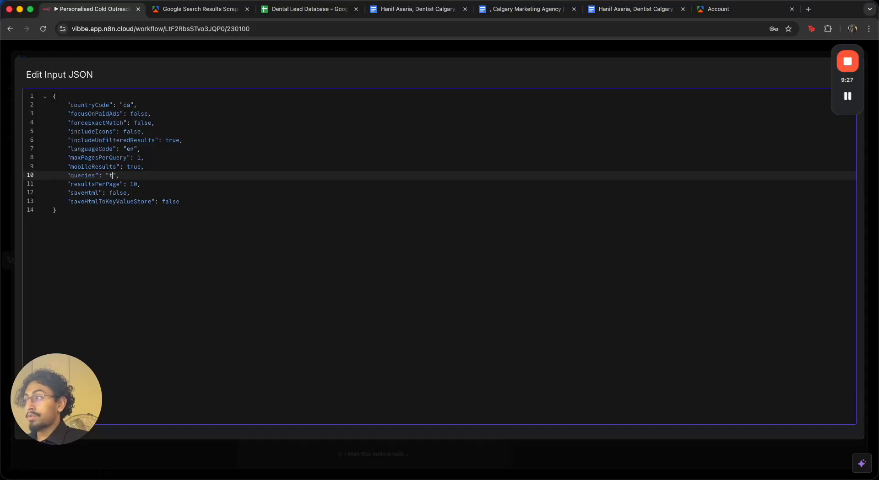
{"action": "type", "text": "troronto restraunt"}
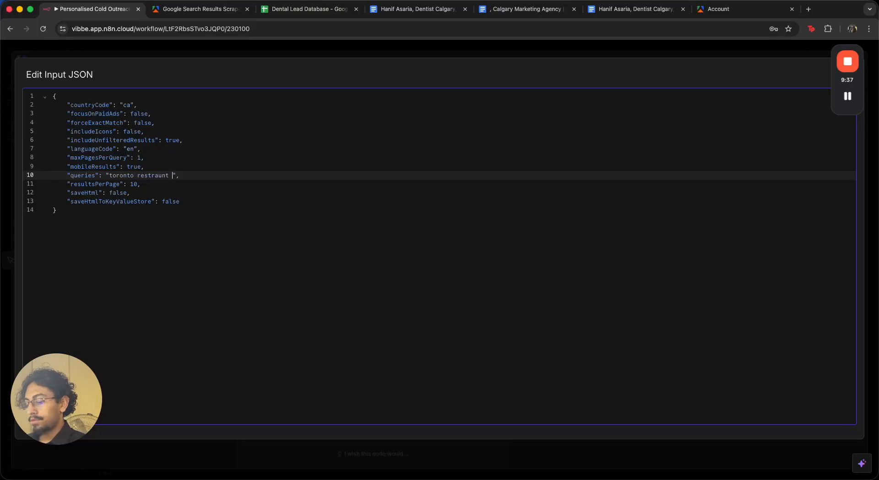
{"action": "key", "text": "alt+BackSpace"}
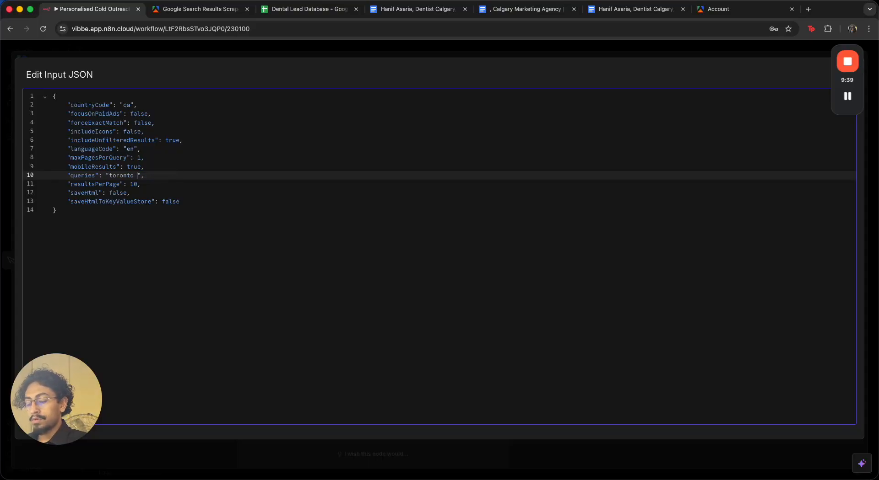
{"action": "left_click", "coordinate": [138, 185]}
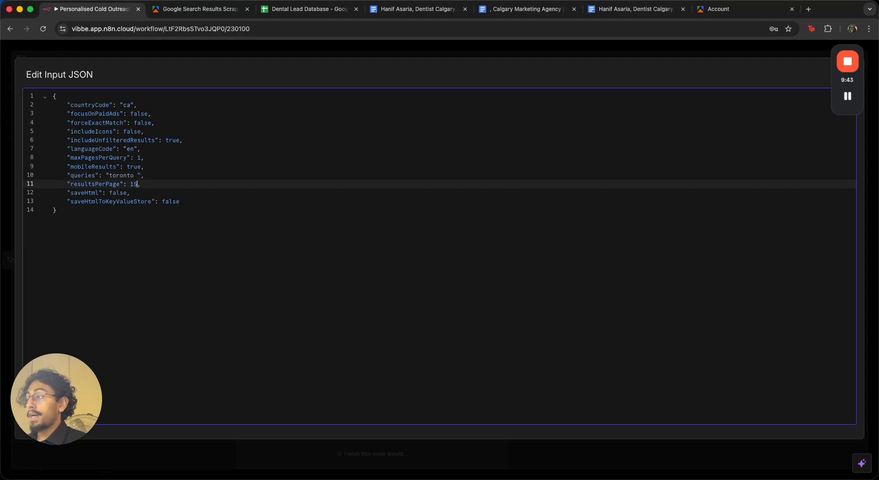
{"action": "left_click", "coordinate": [138, 177]}
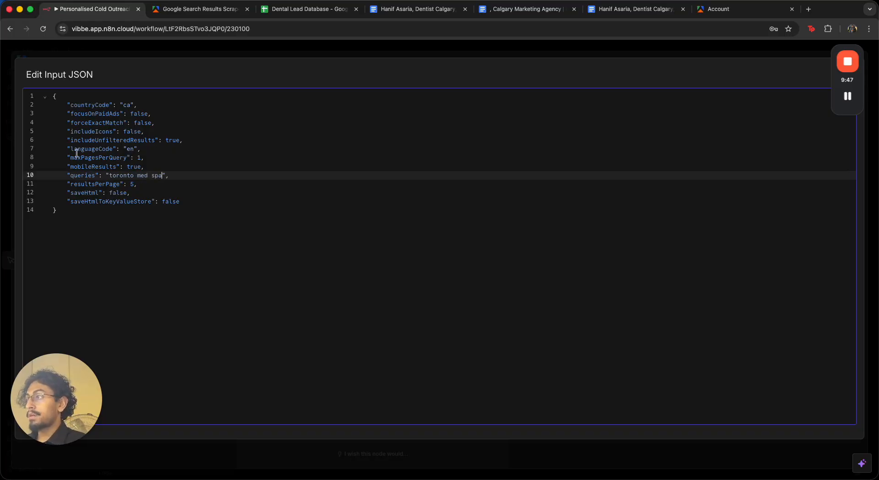
{"action": "left_click", "coordinate": [207, 55]}
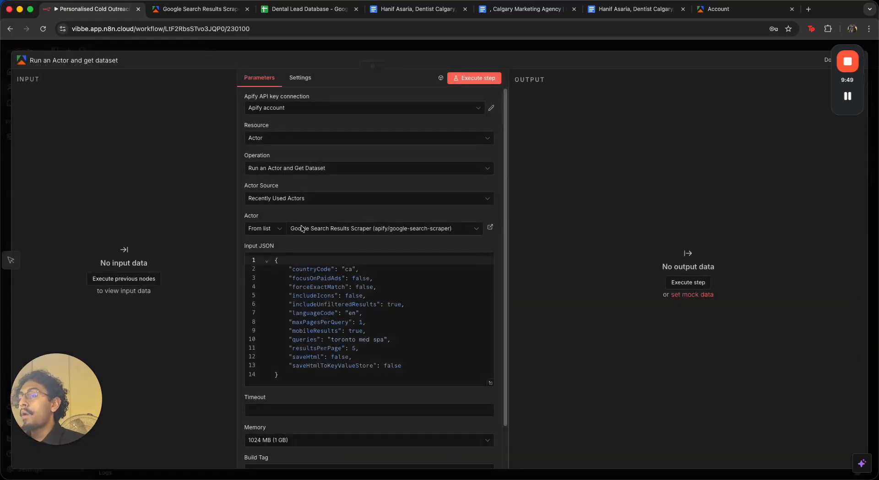
Return to the workflow canvas and execute the workflow
{"action": "scroll", "coordinate": [369, 275], "scroll_direction": "down", "scroll_amount": 2}
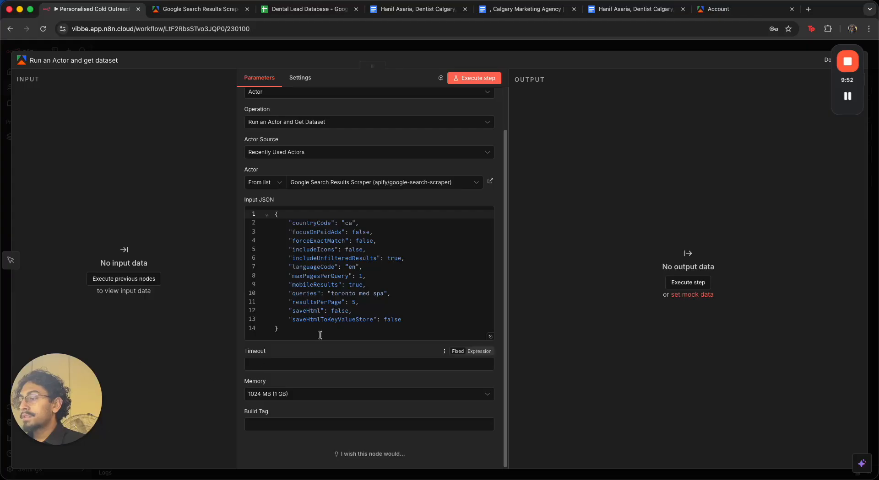
{"action": "left_click", "coordinate": [347, 50]}
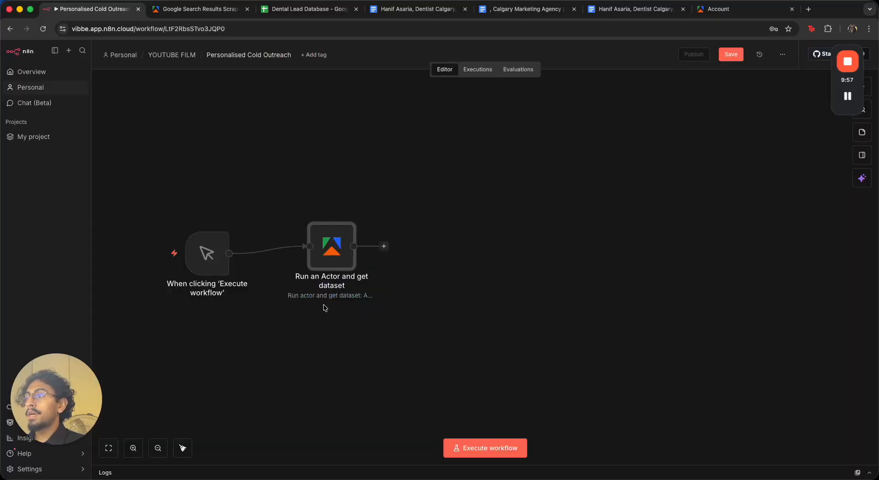
{"action": "left_click_drag", "start_coordinate": [328, 268], "coordinate": [328, 275]}
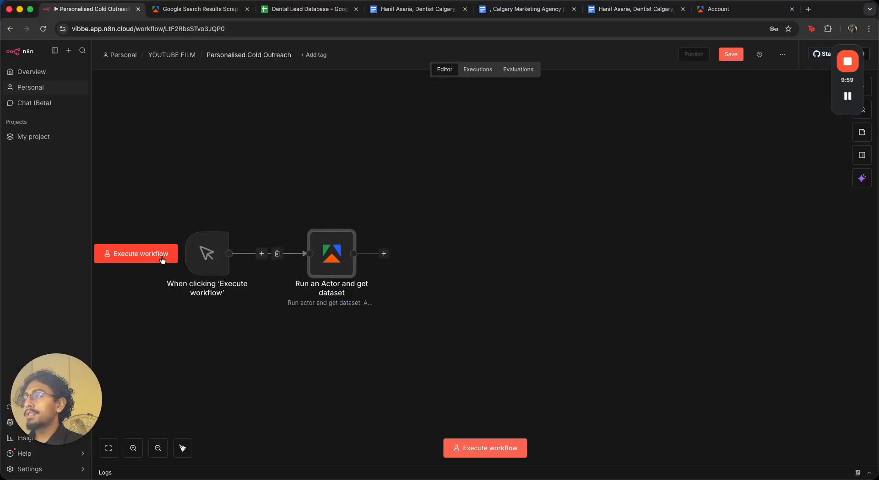
{"action": "left_click", "coordinate": [157, 256]}
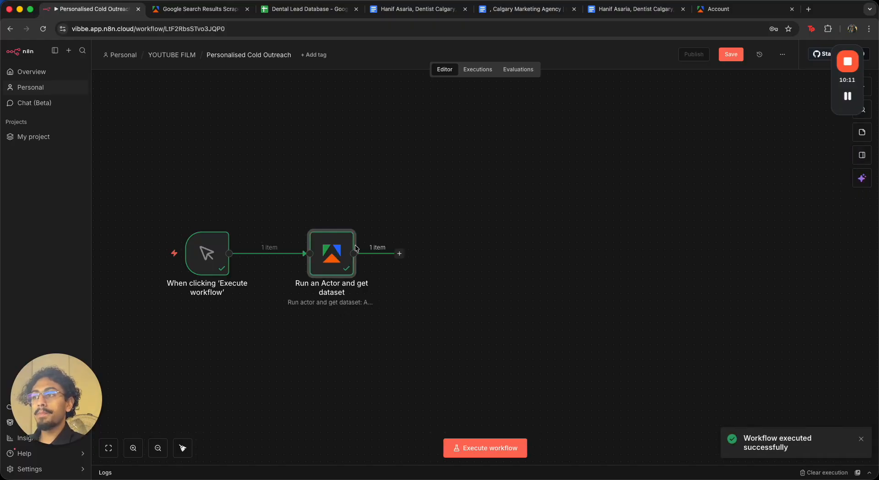
Open the Apify node and browse the scraped search results in its output table
{"action": "double_click", "coordinate": [337, 253]}
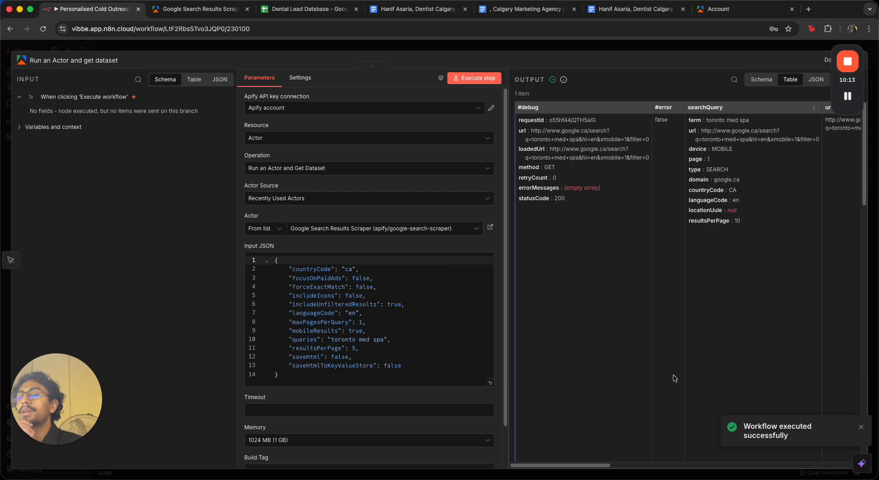
{"action": "scroll", "coordinate": [610, 462], "scroll_direction": "right", "scroll_amount": 3}
{"action": "scroll", "coordinate": [611, 462], "scroll_direction": "right", "scroll_amount": 10}
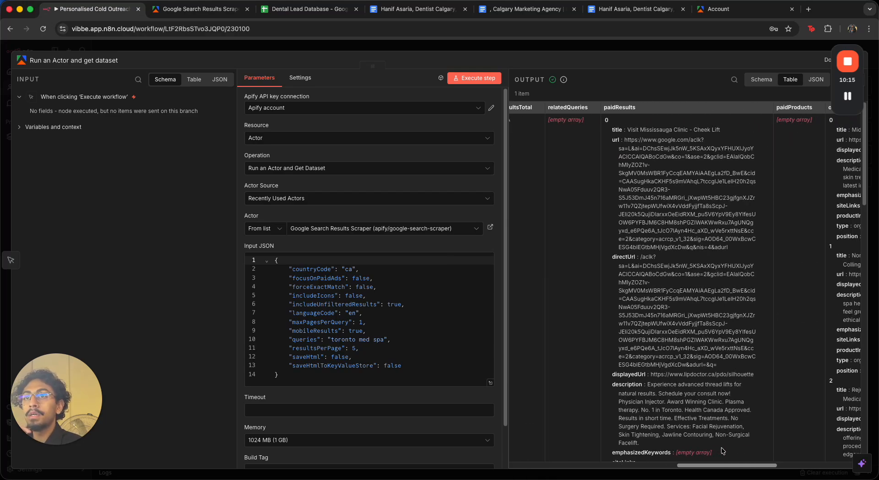
{"action": "scroll", "coordinate": [729, 419], "scroll_direction": "down", "scroll_amount": 10}
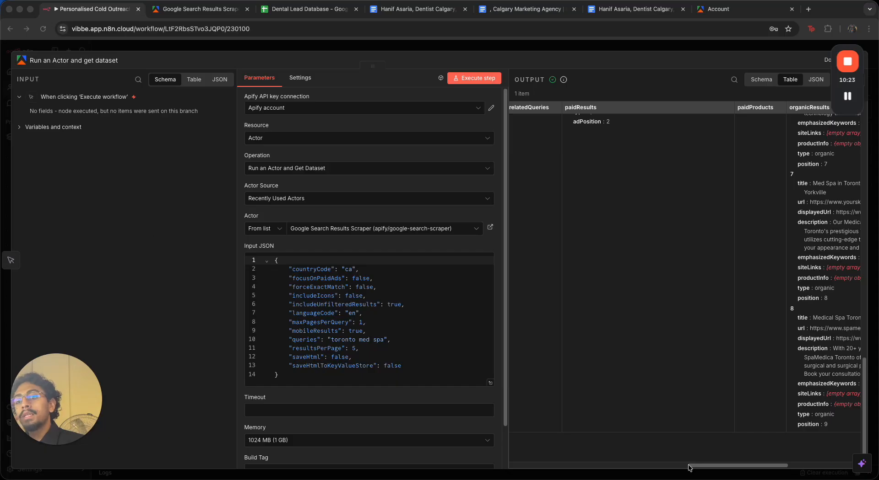
{"action": "mouse_move", "coordinate": [728, 476]}
{"action": "left_click", "coordinate": [727, 456]}
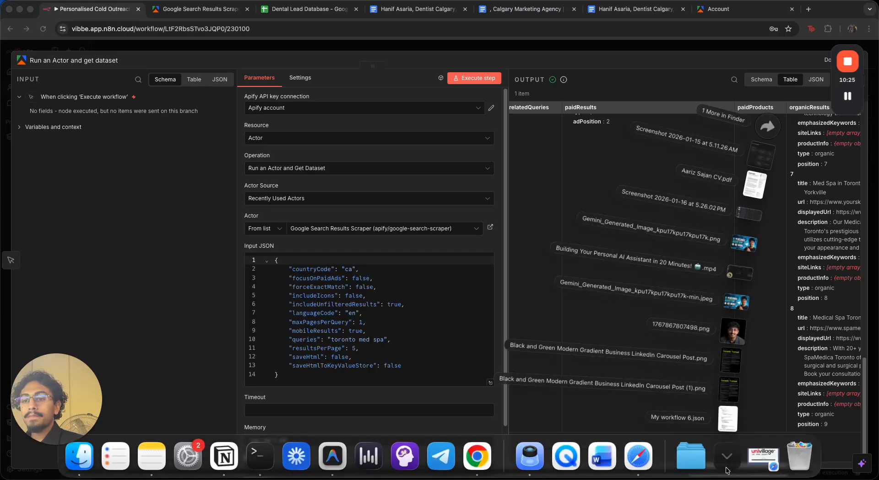
{"action": "left_click", "coordinate": [669, 357]}
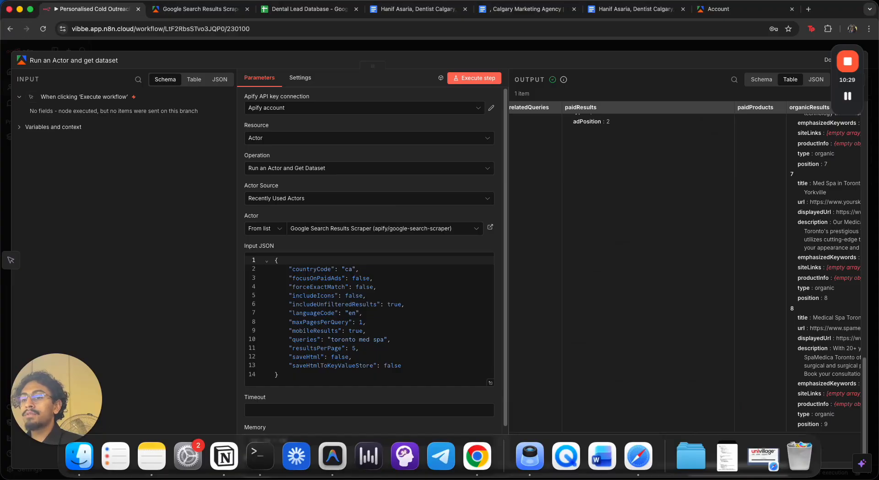
{"action": "mouse_move", "coordinate": [518, 479]}
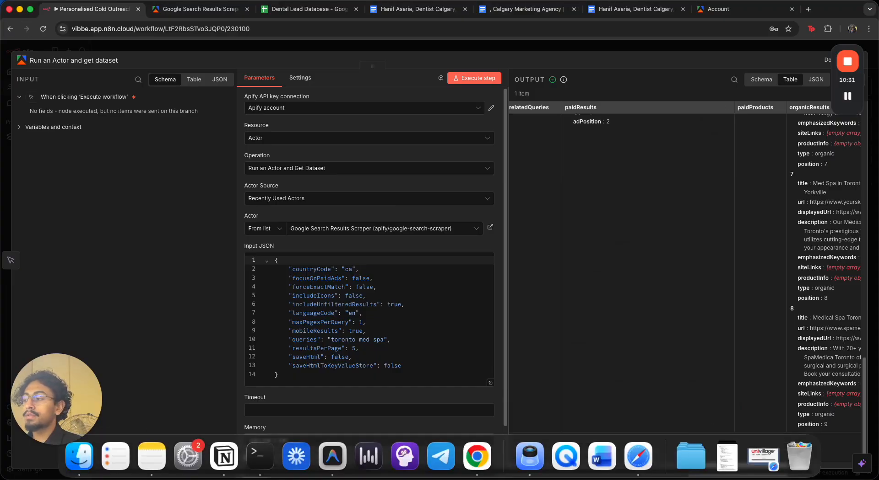
Examine the organic search result titles in the Apify node's output table
{"action": "left_click", "coordinate": [31, 9]}
{"action": "scroll", "coordinate": [668, 268], "scroll_direction": "right", "scroll_amount": 5}
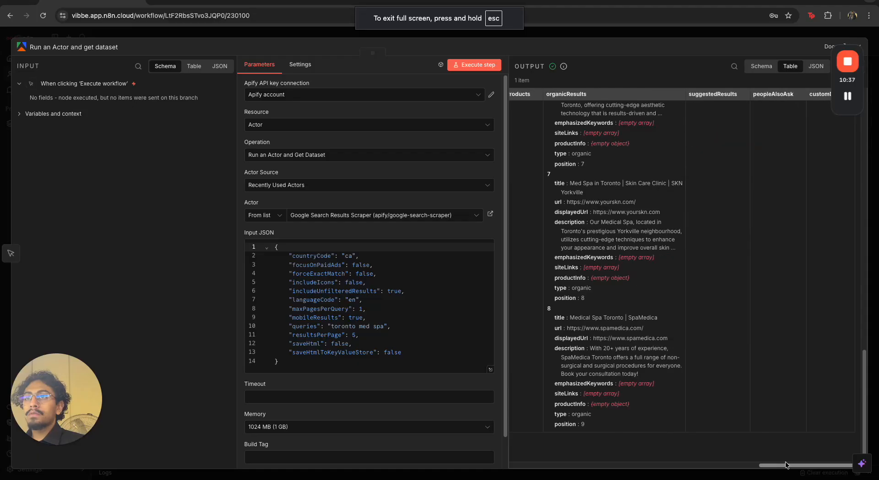
{"action": "scroll", "coordinate": [668, 269], "scroll_direction": "up", "scroll_amount": 10}
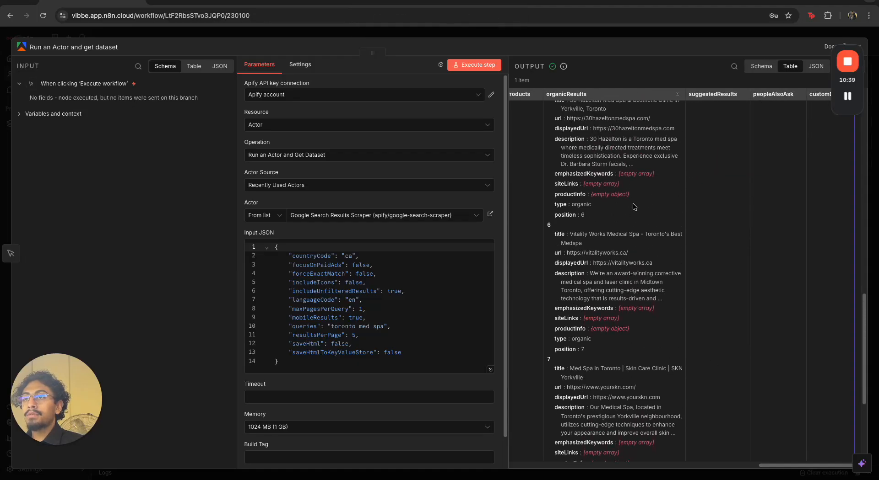
{"action": "scroll", "coordinate": [633, 206], "scroll_direction": "up", "scroll_amount": 8}
{"action": "left_click_drag", "start_coordinate": [599, 117], "coordinate": [649, 120]}
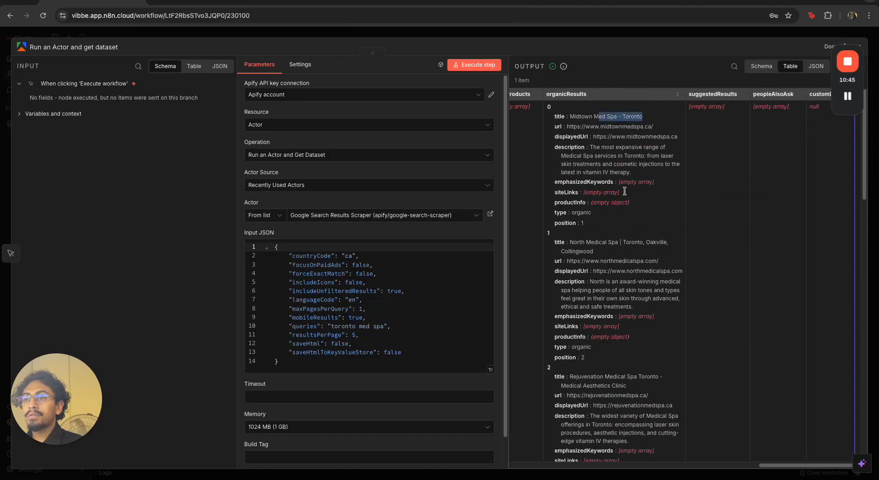
{"action": "left_click_drag", "start_coordinate": [570, 243], "coordinate": [618, 254]}
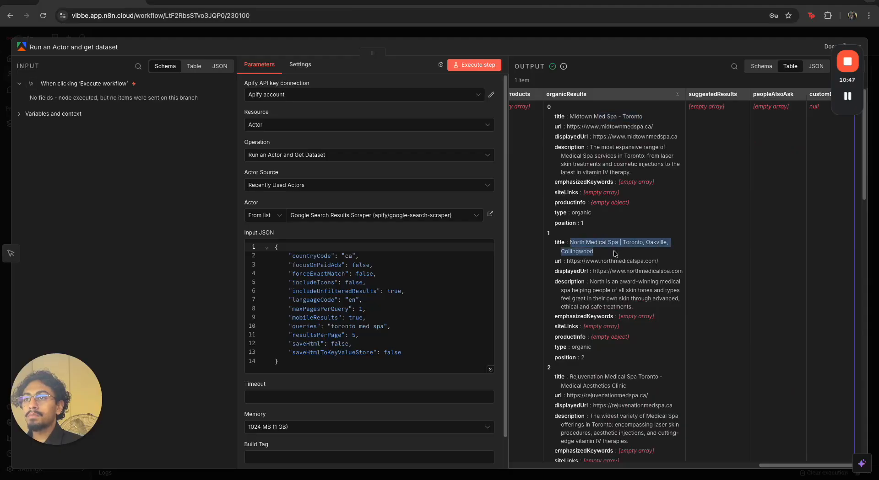
{"action": "scroll", "coordinate": [613, 251], "scroll_direction": "down", "scroll_amount": 3}
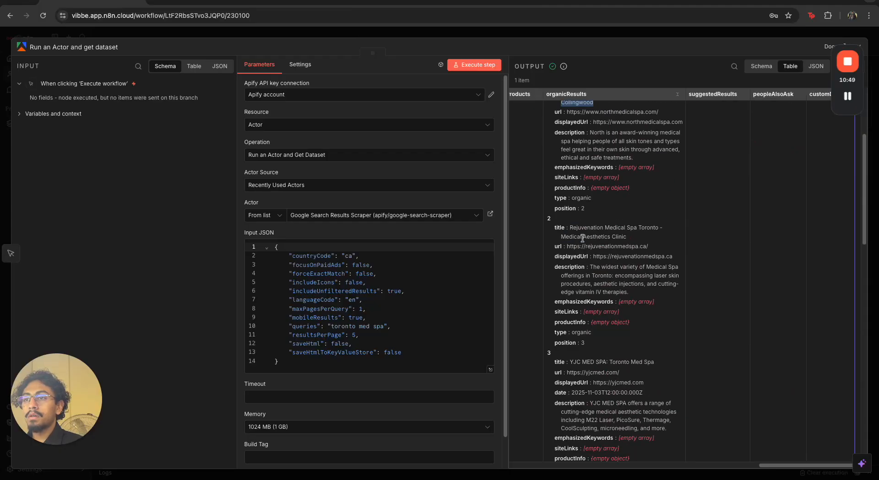
{"action": "left_click_drag", "start_coordinate": [570, 228], "coordinate": [655, 236]}
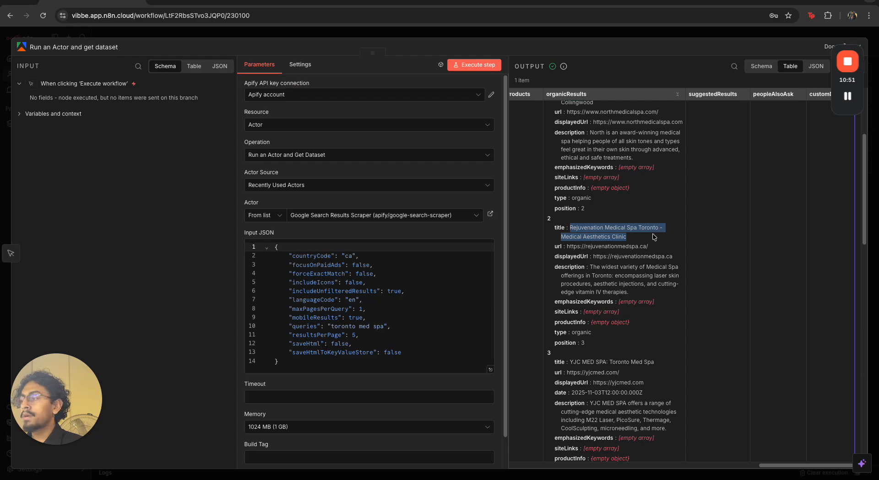
{"action": "scroll", "coordinate": [654, 237], "scroll_direction": "down", "scroll_amount": 1}
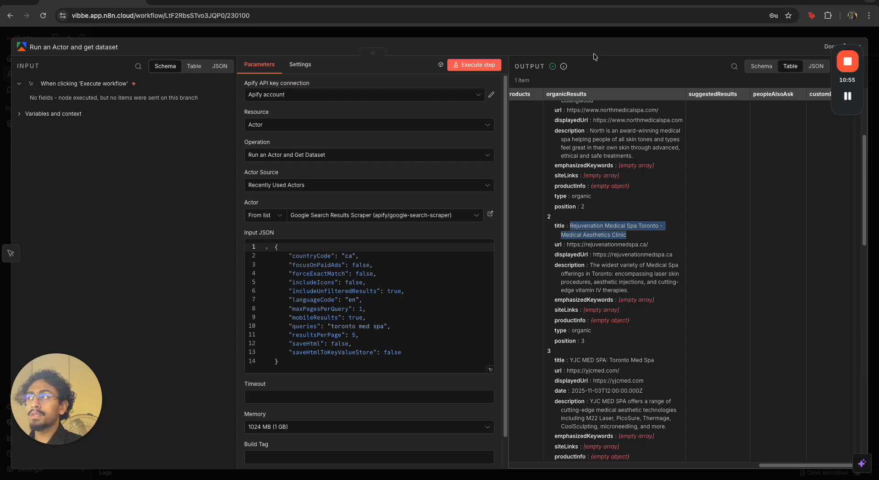
{"action": "left_click", "coordinate": [724, 32]}
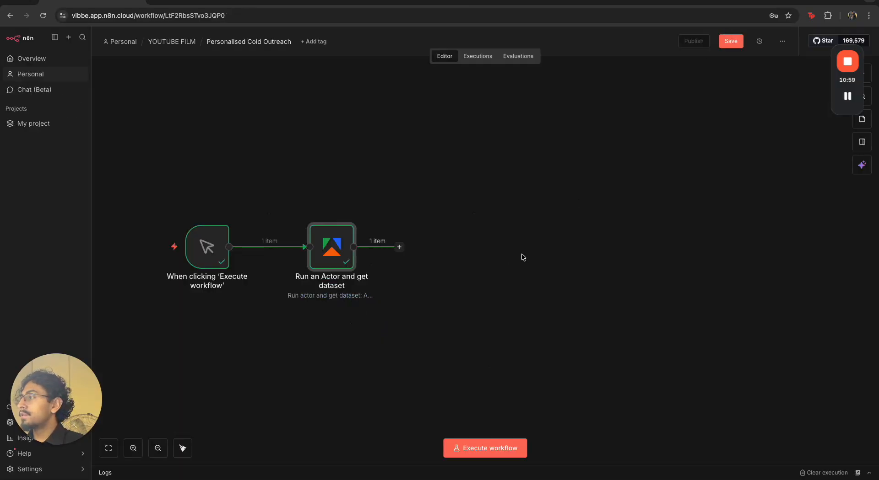
Add a Split Out node after the Apify node and set it to split out the organicResults field
{"action": "left_click", "coordinate": [399, 247]}
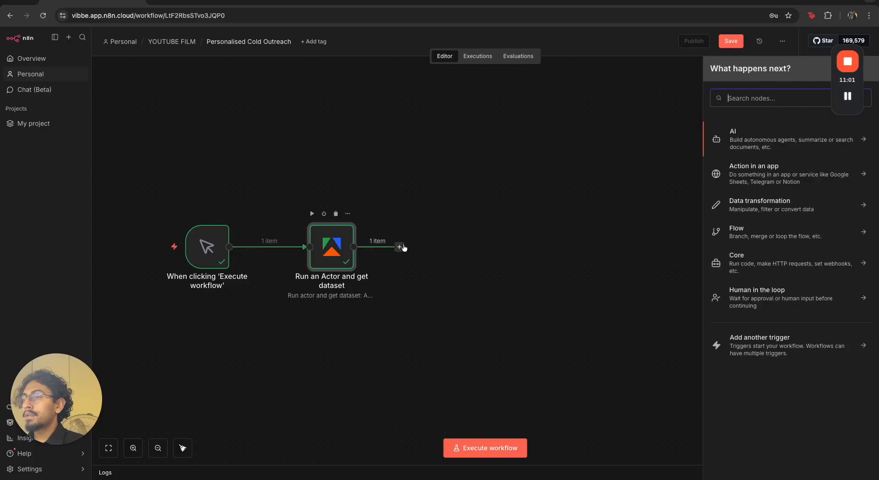
{"action": "type", "text": "split"}
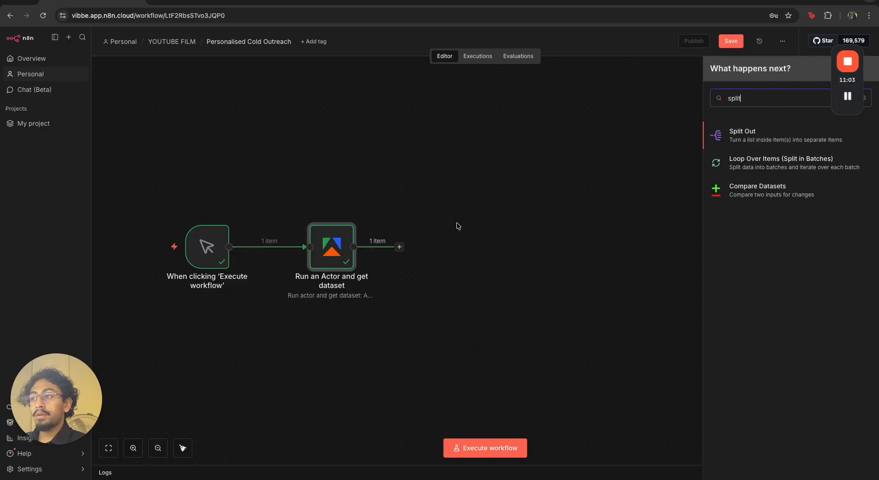
{"action": "left_click", "coordinate": [737, 132]}
{"action": "left_click", "coordinate": [283, 98]}
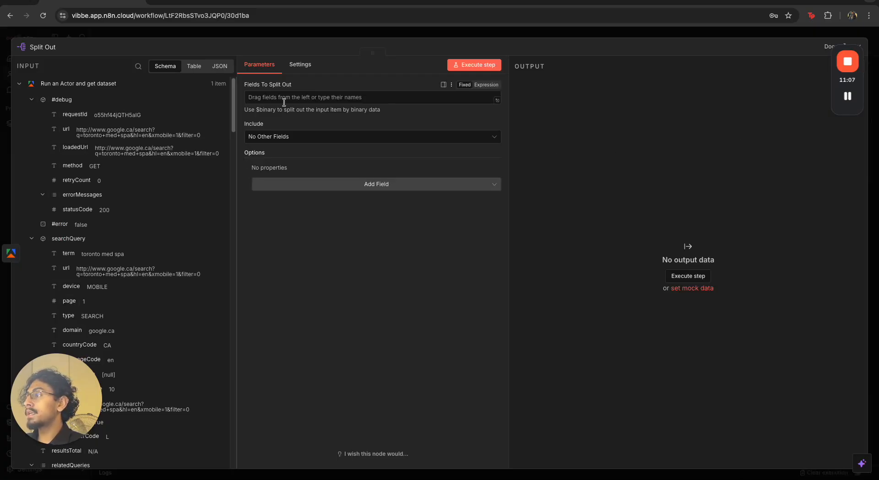
{"action": "scroll", "coordinate": [94, 186], "scroll_direction": "down", "scroll_amount": 10}
{"action": "scroll", "coordinate": [93, 186], "scroll_direction": "down", "scroll_amount": 12}
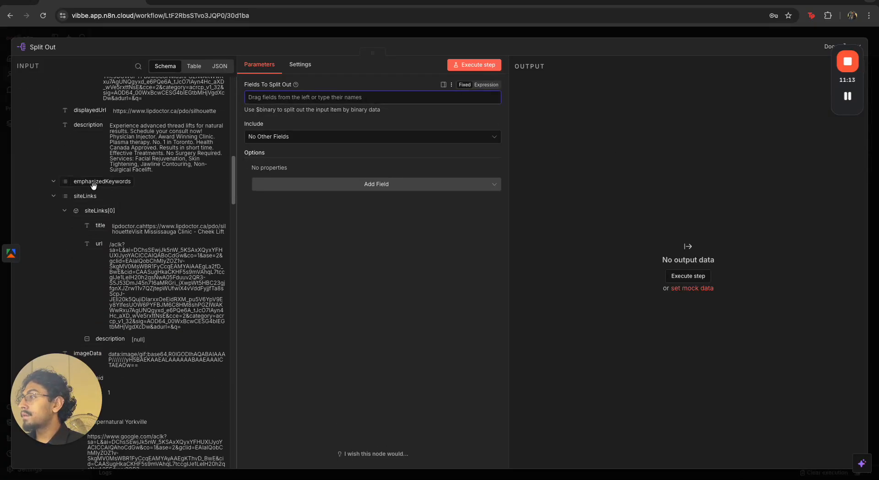
{"action": "scroll", "coordinate": [93, 185], "scroll_direction": "down", "scroll_amount": 8}
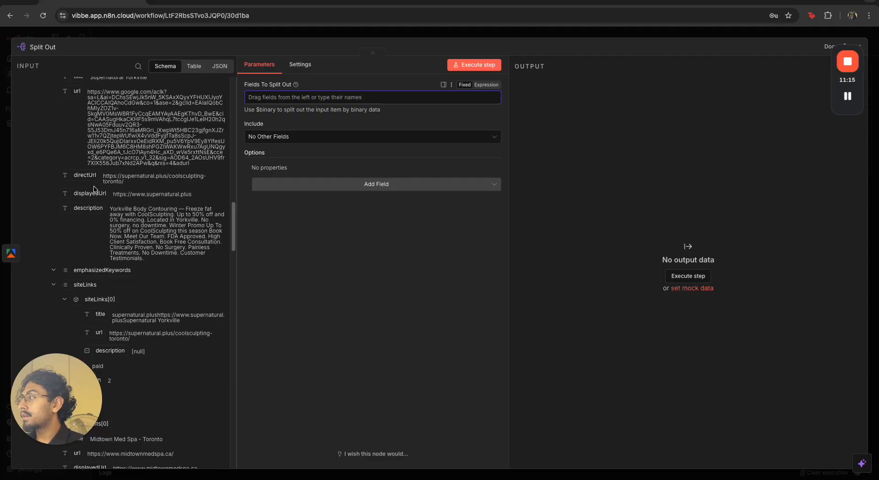
{"action": "scroll", "coordinate": [93, 188], "scroll_direction": "down", "scroll_amount": 6}
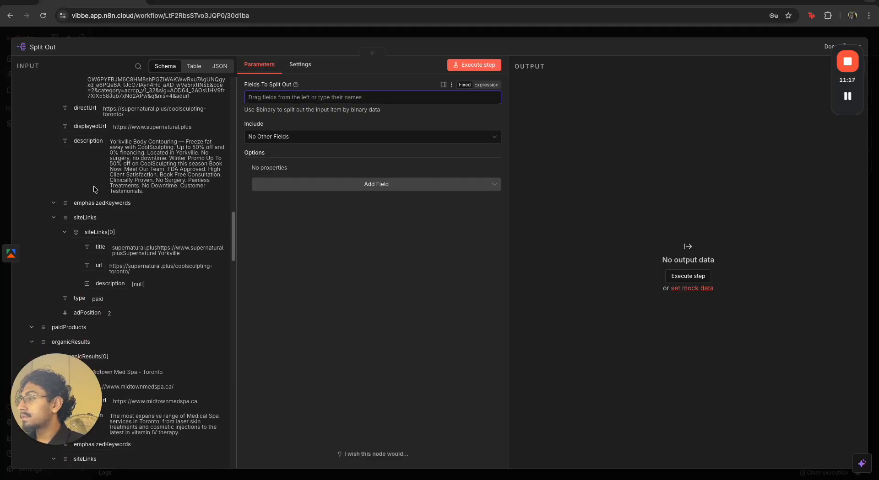
{"action": "left_click_drag", "start_coordinate": [87, 274], "coordinate": [302, 101]}
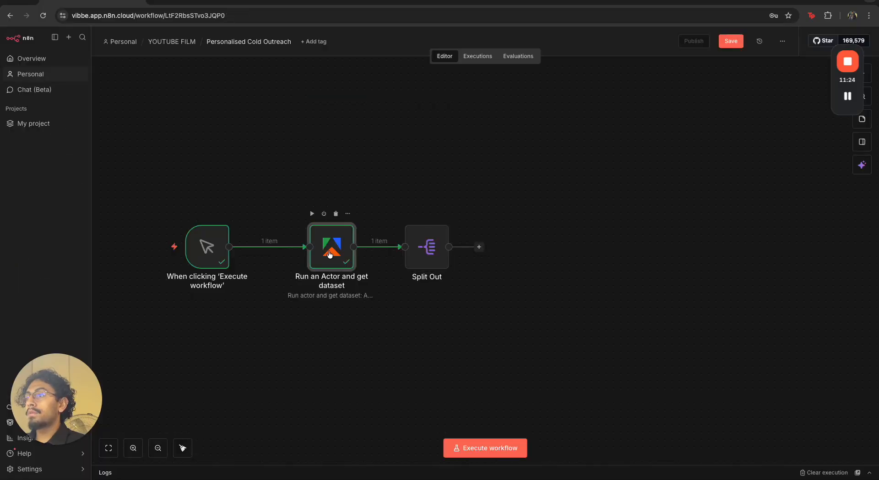
Pin the Apify node's output data and execute the workflow
{"action": "double_click", "coordinate": [330, 254]}
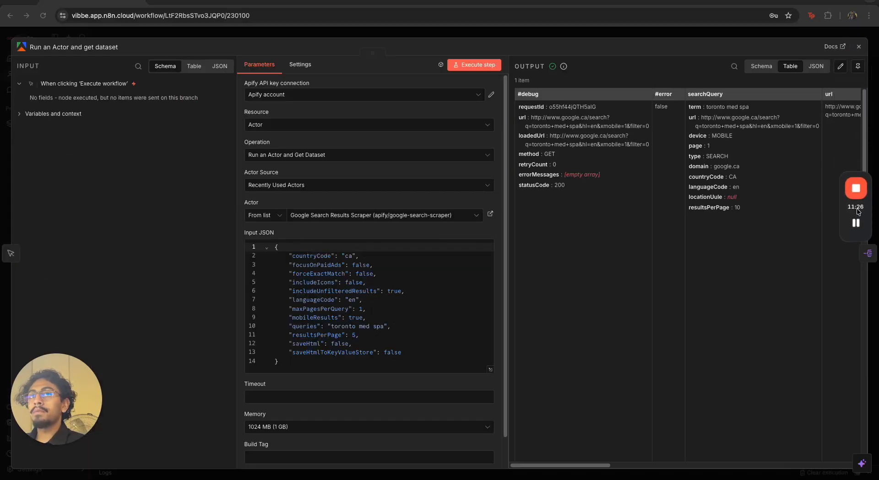
{"action": "left_click", "coordinate": [857, 66]}
{"action": "left_click", "coordinate": [852, 47]}
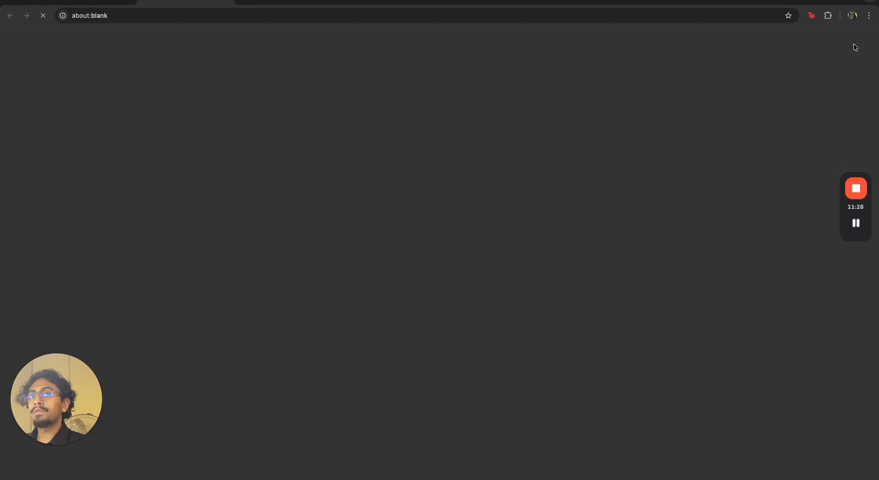
{"action": "key", "text": "super+w"}
{"action": "left_click", "coordinate": [851, 48]}
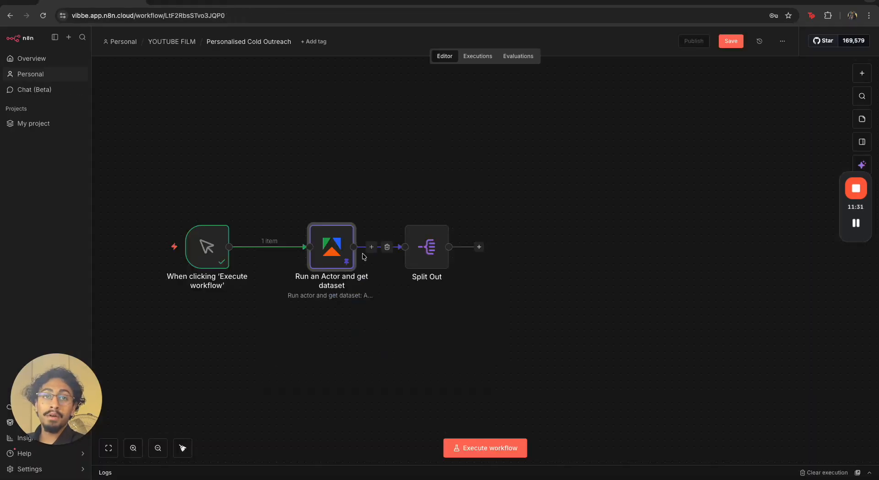
{"action": "left_click_drag", "start_coordinate": [284, 203], "coordinate": [386, 316]}
{"action": "left_click", "coordinate": [387, 288]}
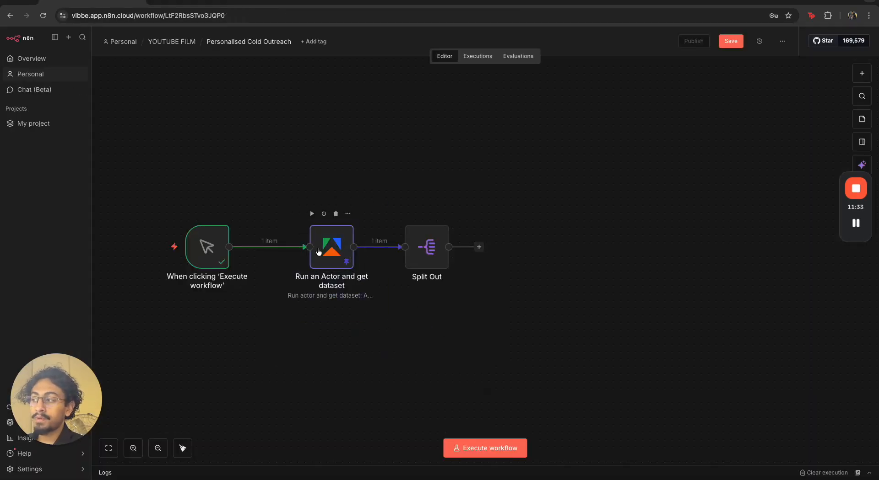
{"action": "left_click", "coordinate": [137, 247]}
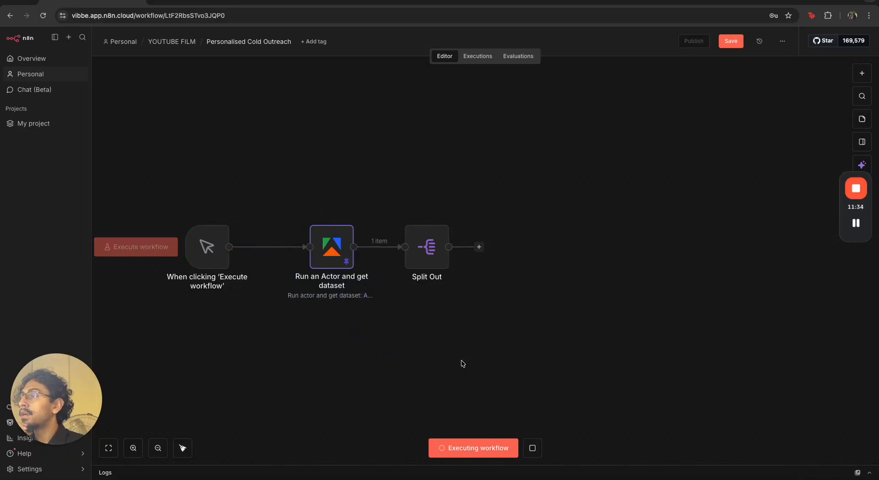
Open the Split Out node and review its split-out search result items
{"action": "double_click", "coordinate": [429, 256]}
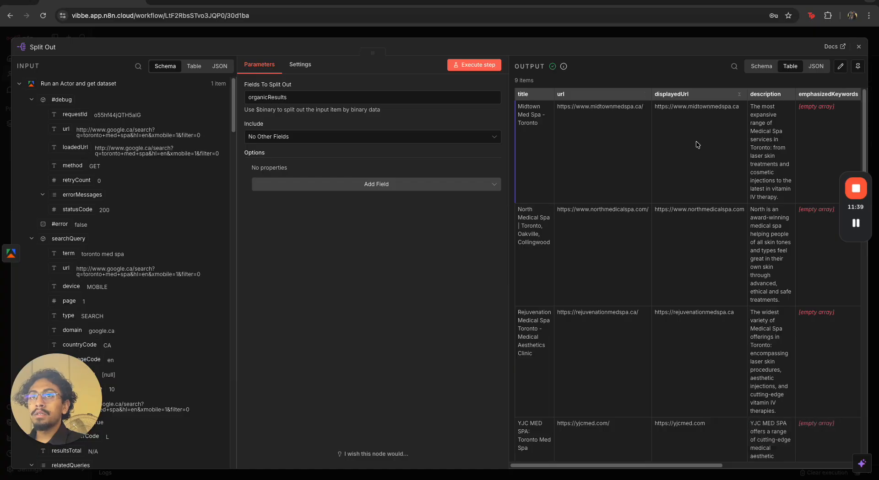
{"action": "left_click_drag", "start_coordinate": [699, 468], "coordinate": [840, 449]}
{"action": "scroll", "coordinate": [659, 364], "scroll_direction": "left", "scroll_amount": 10}
{"action": "scroll", "coordinate": [659, 364], "scroll_direction": "down", "scroll_amount": 10}
{"action": "scroll", "coordinate": [611, 368], "scroll_direction": "down", "scroll_amount": 10}
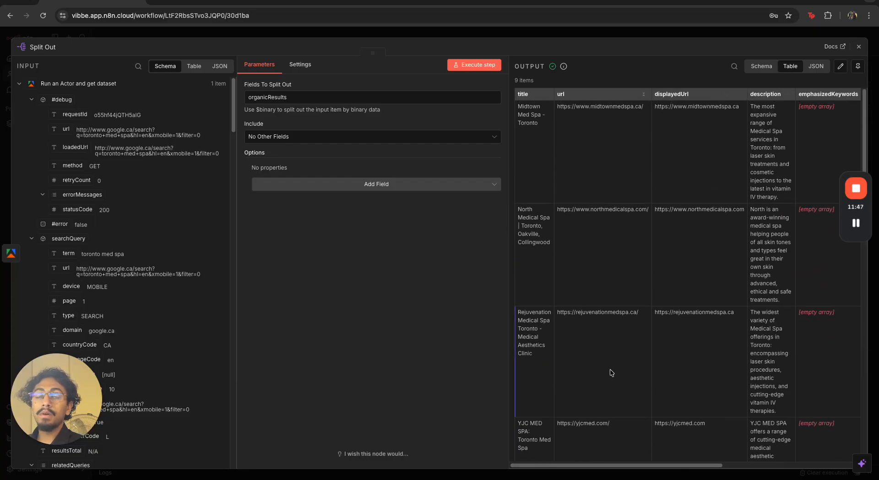
{"action": "left_click", "coordinate": [571, 32]}
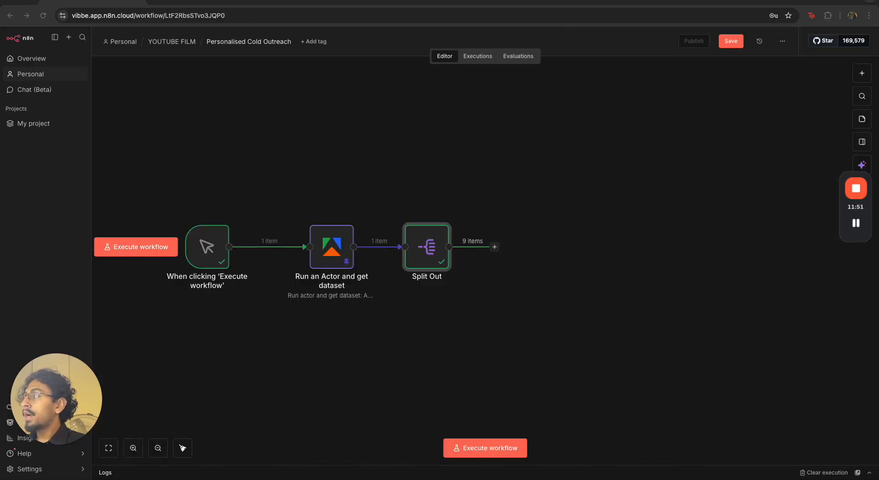
Add a Limit node after Split Out, set Max Items to 10, and execute the step
{"action": "left_click", "coordinate": [496, 248]}
{"action": "type", "text": "limi"}
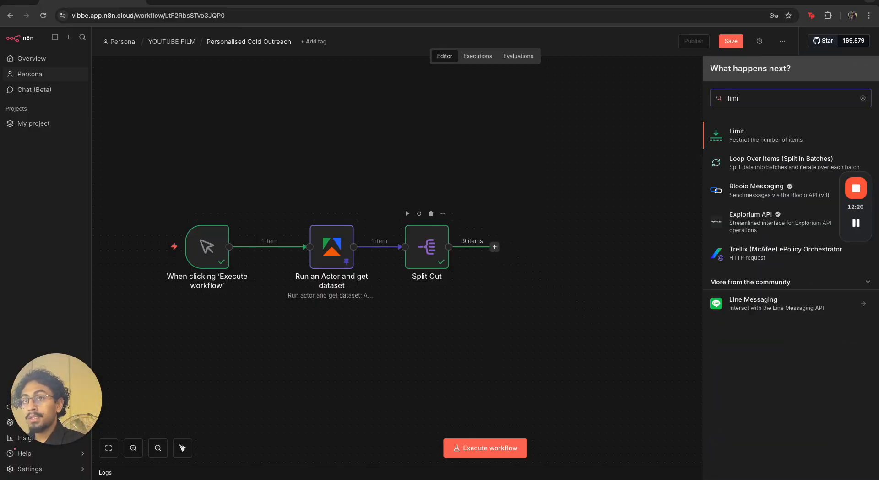
{"action": "left_click", "coordinate": [765, 143]}
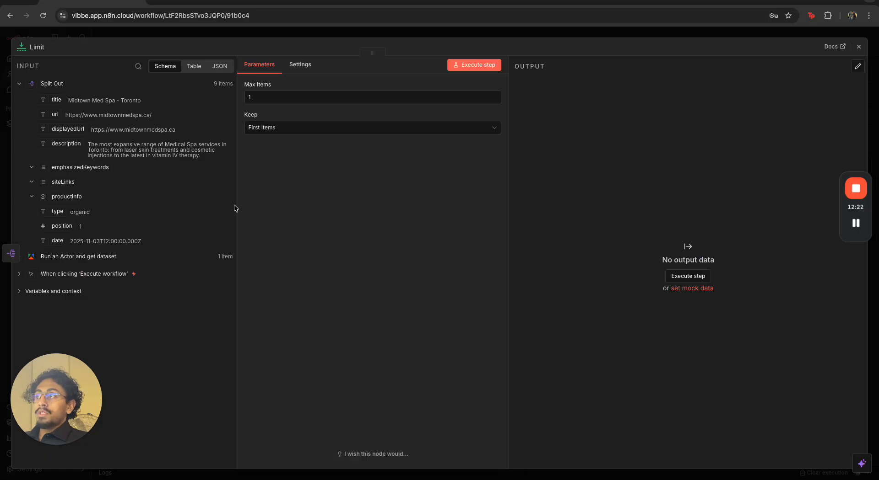
{"action": "left_click", "coordinate": [278, 102]}
{"action": "type", "text": "0"}
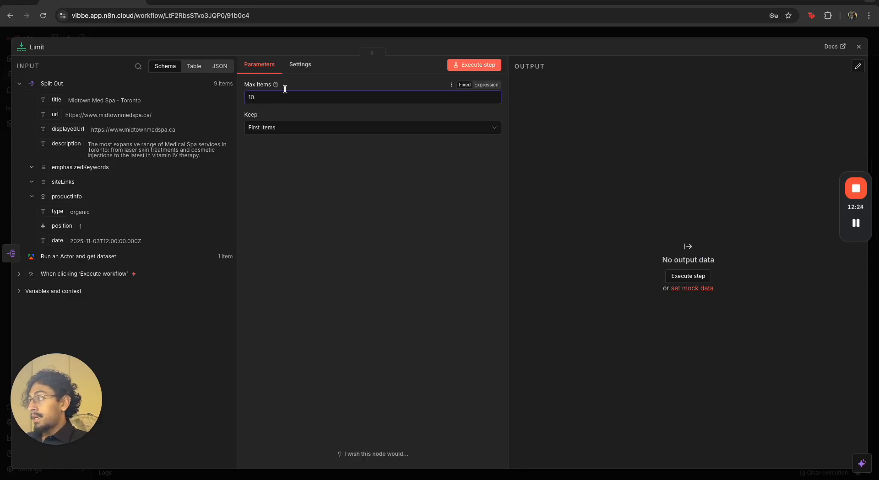
{"action": "left_click", "coordinate": [467, 64]}
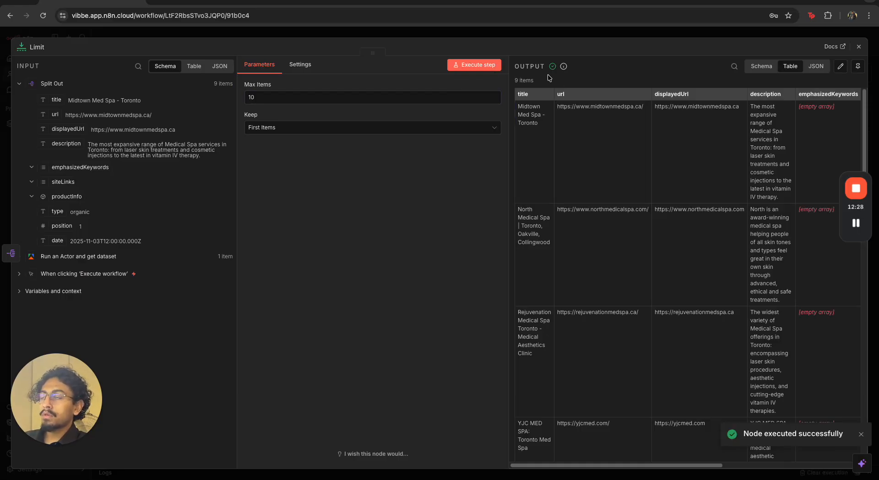
{"action": "left_click", "coordinate": [517, 35]}
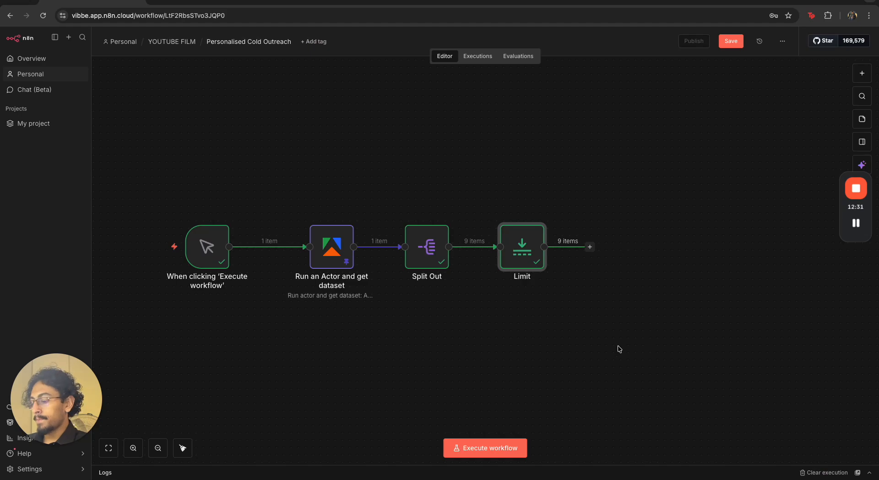
Add a Loop Over Items node after Limit and delete its Replace Me placeholder node
{"action": "scroll", "coordinate": [531, 301], "scroll_direction": "down", "scroll_amount": 3}
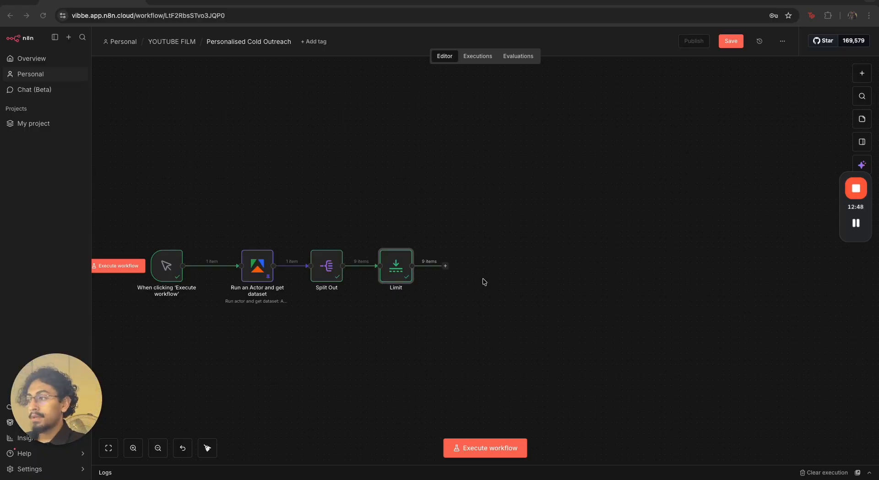
{"action": "left_click", "coordinate": [446, 267]}
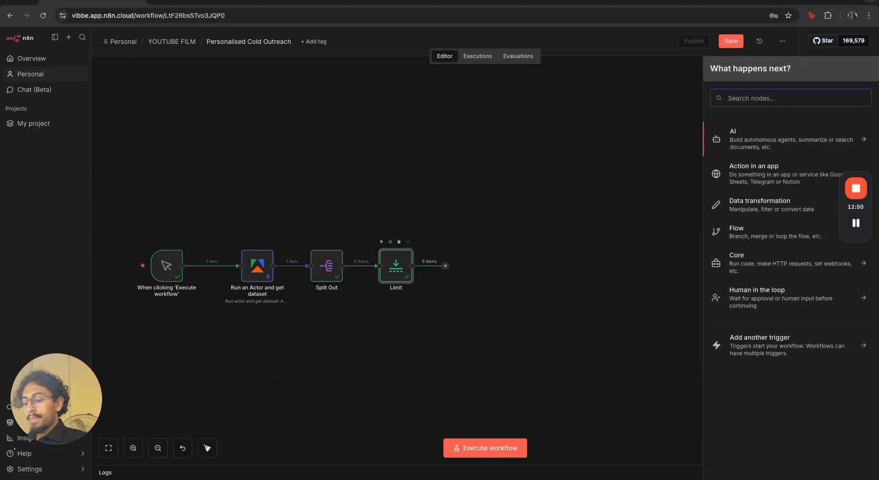
{"action": "type", "text": "loop"}
{"action": "left_click", "coordinate": [766, 136]}
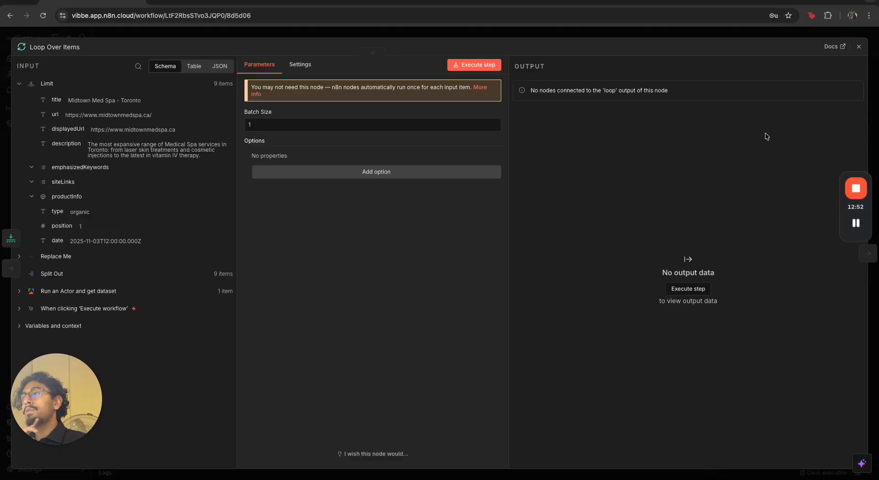
{"action": "left_click", "coordinate": [543, 36]}
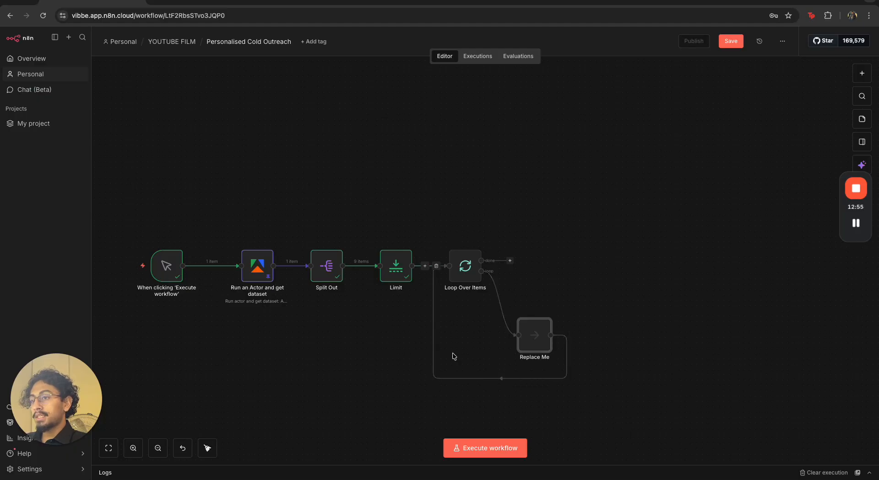
{"action": "left_click", "coordinate": [506, 378]}
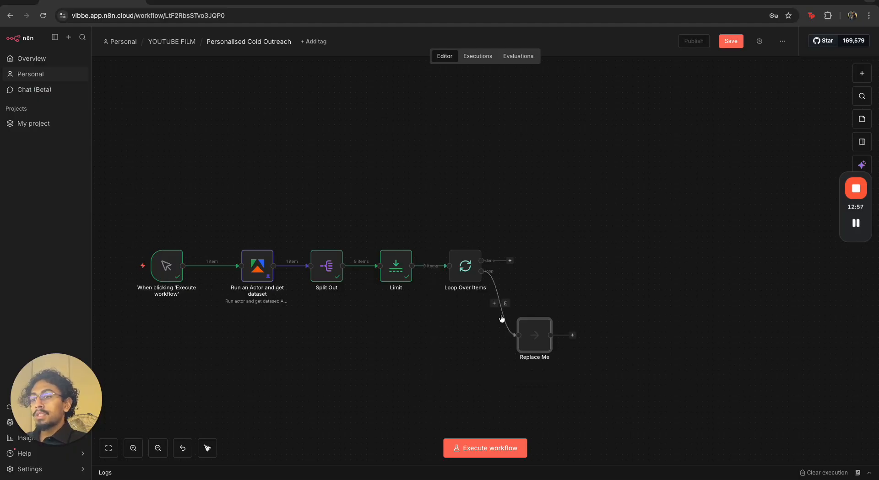
{"action": "left_click", "coordinate": [505, 304]}
{"action": "left_click", "coordinate": [538, 319]}
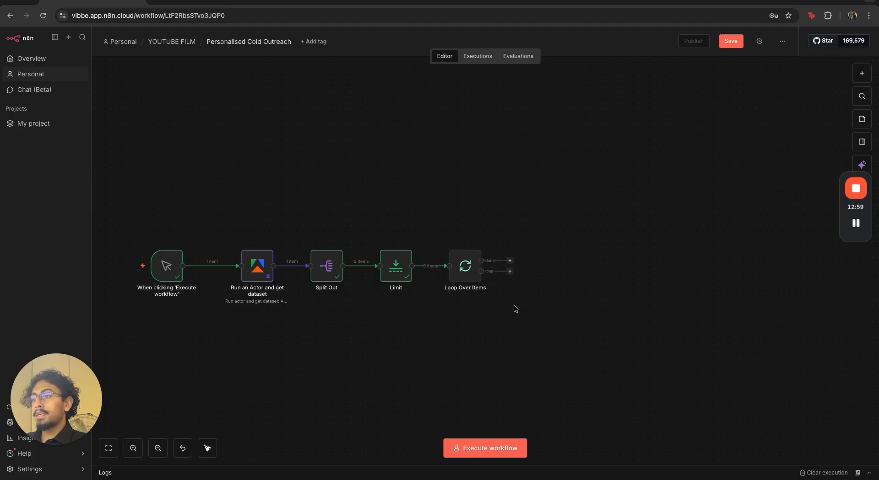
{"action": "double_click", "coordinate": [464, 267]}
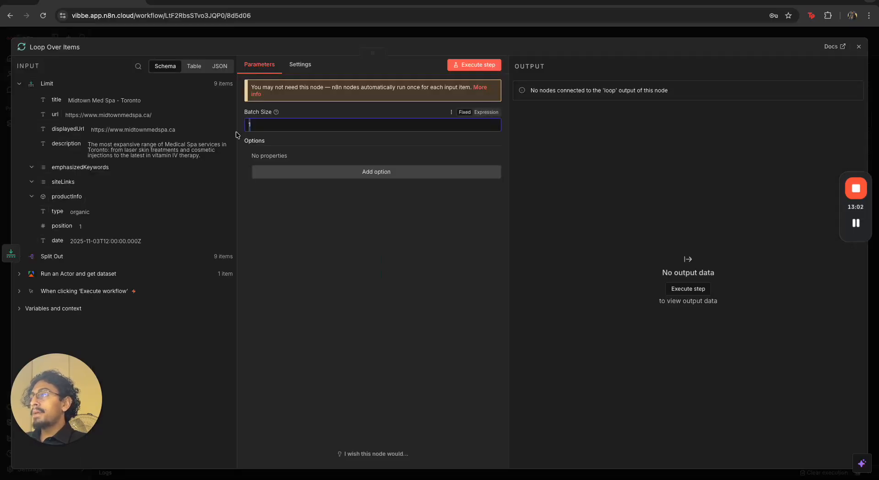
{"action": "left_click", "coordinate": [526, 31]}
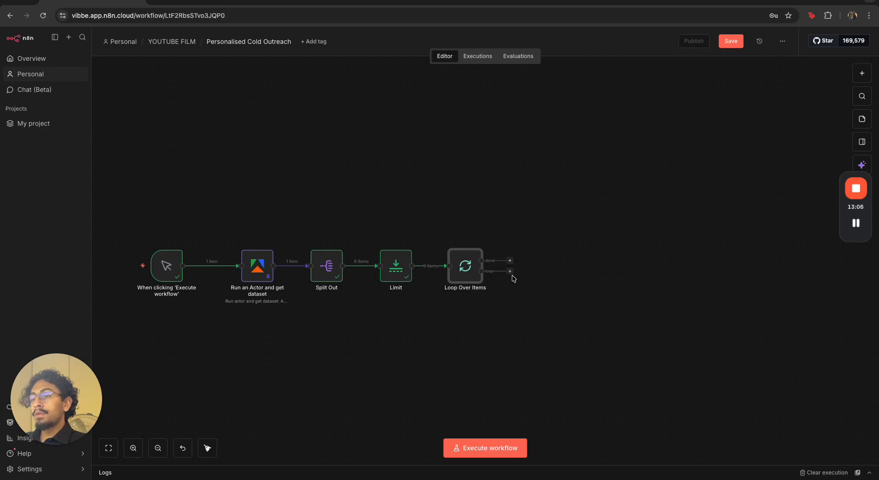
Add a Firecrawl node from the Loop Over Items loop output and confirm the Firecrawl package update
{"action": "left_click_drag", "start_coordinate": [509, 272], "coordinate": [550, 324]}
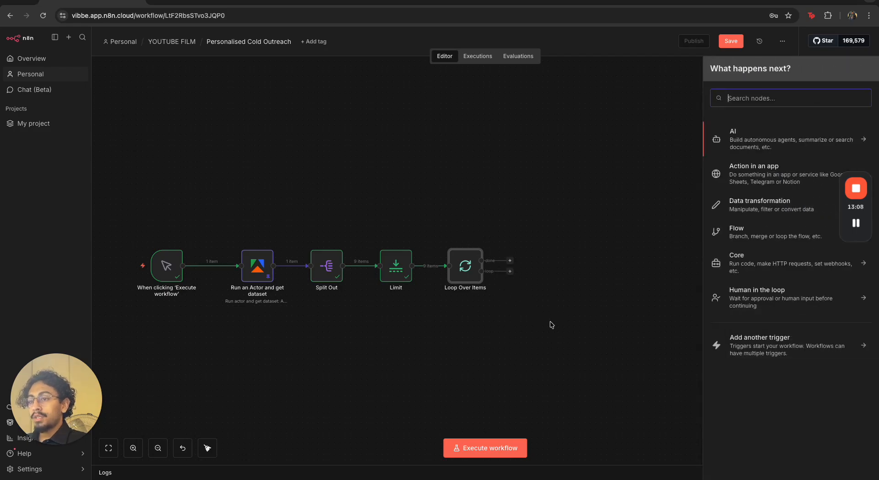
{"action": "type", "text": "fire"}
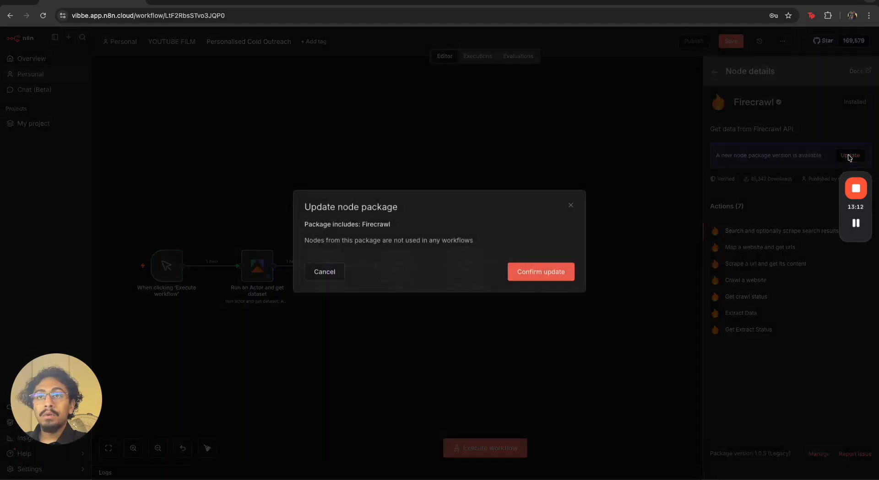
{"action": "left_click", "coordinate": [559, 329]}
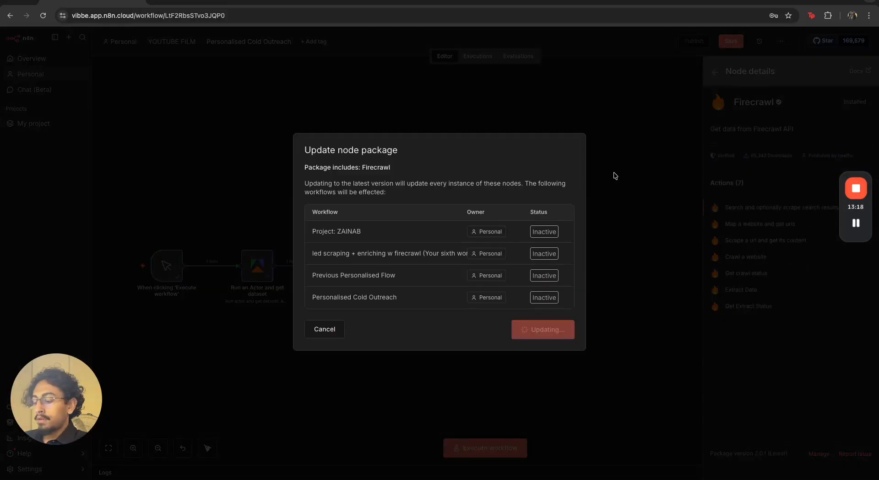
Open the Firecrawl dashboard's API Keys page in a new browser tab
{"action": "key", "text": "ctrl+t"}
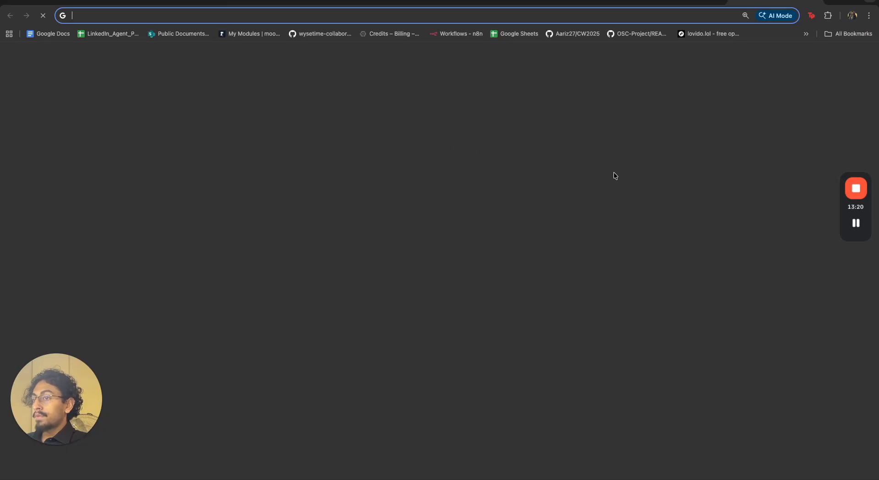
{"action": "type", "text": "fir"}
{"action": "key", "text": "Return"}
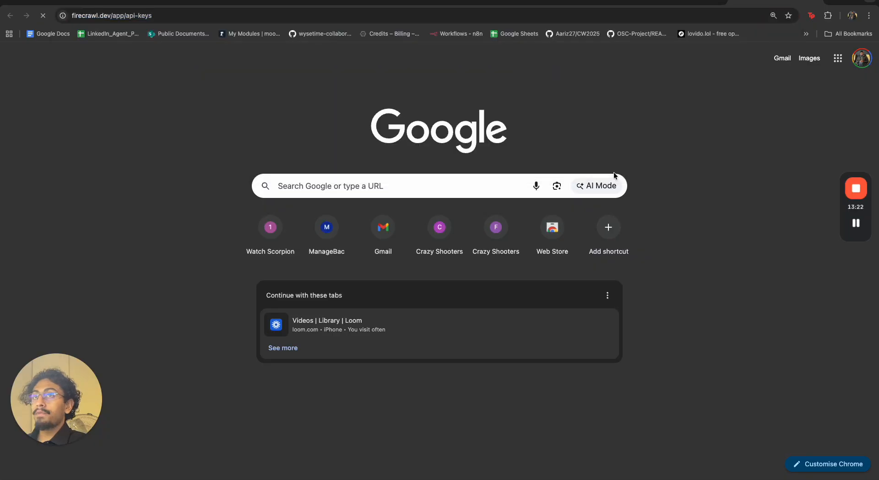
{"action": "left_click", "coordinate": [117, 2]}
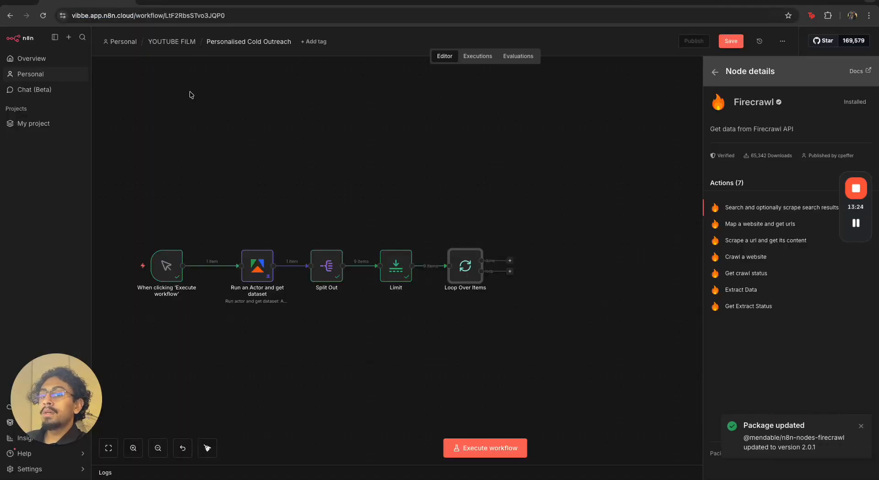
{"action": "left_click", "coordinate": [743, 2]}
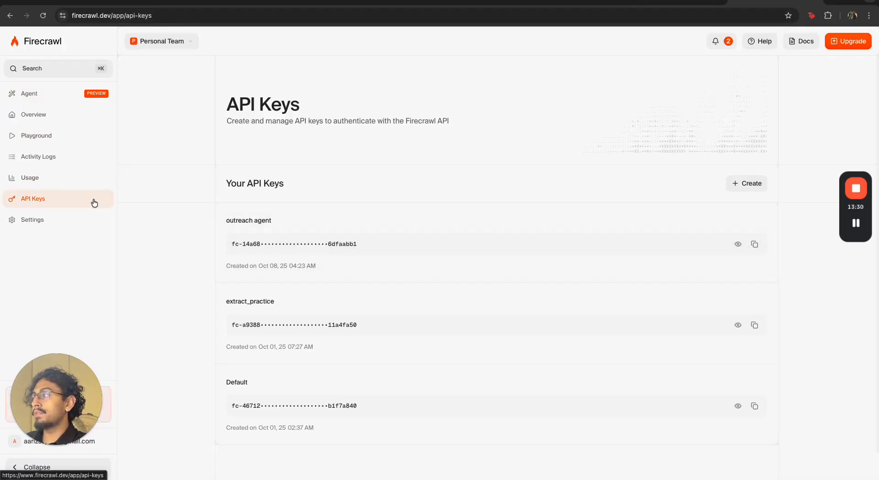
Review the Firecrawl API keys, usage credits and team settings pages, then return to the workflow
{"action": "scroll", "coordinate": [339, 229], "scroll_direction": "down", "scroll_amount": 1}
{"action": "scroll", "coordinate": [342, 229], "scroll_direction": "up", "scroll_amount": 1}
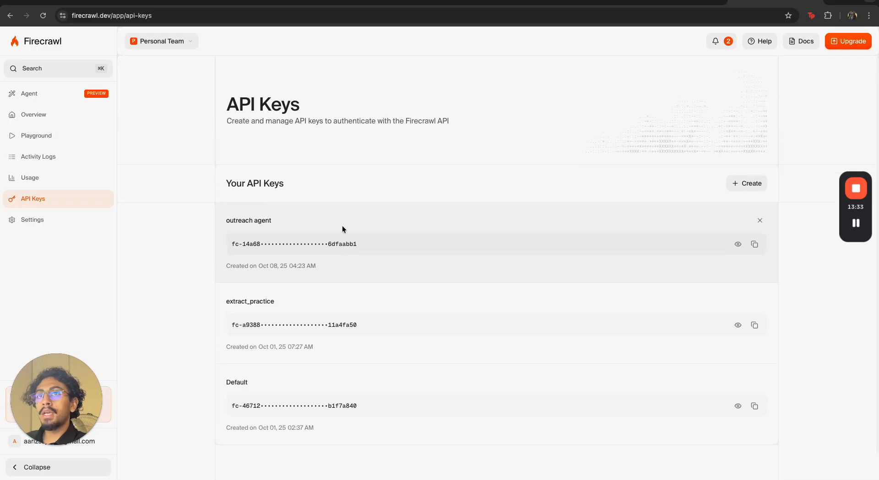
{"action": "left_click", "coordinate": [33, 182]}
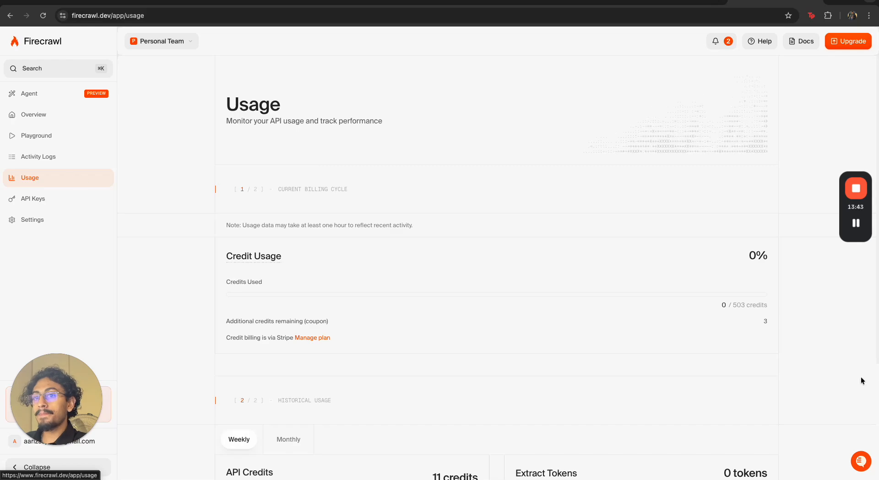
{"action": "left_click_drag", "start_coordinate": [719, 305], "coordinate": [784, 308]}
{"action": "left_click", "coordinate": [825, 310]}
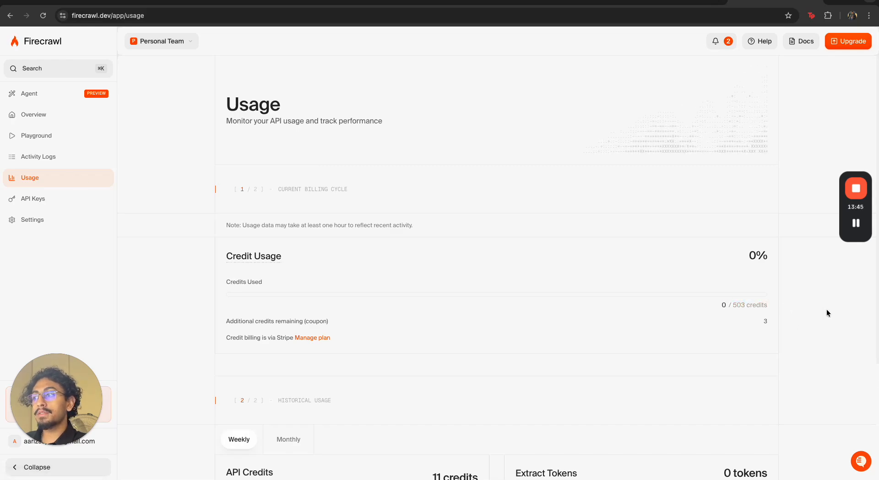
{"action": "scroll", "coordinate": [652, 347], "scroll_direction": "down", "scroll_amount": 5}
{"action": "scroll", "coordinate": [651, 346], "scroll_direction": "up", "scroll_amount": 5}
{"action": "scroll", "coordinate": [652, 347], "scroll_direction": "down", "scroll_amount": 3}
{"action": "scroll", "coordinate": [651, 347], "scroll_direction": "up", "scroll_amount": 3}
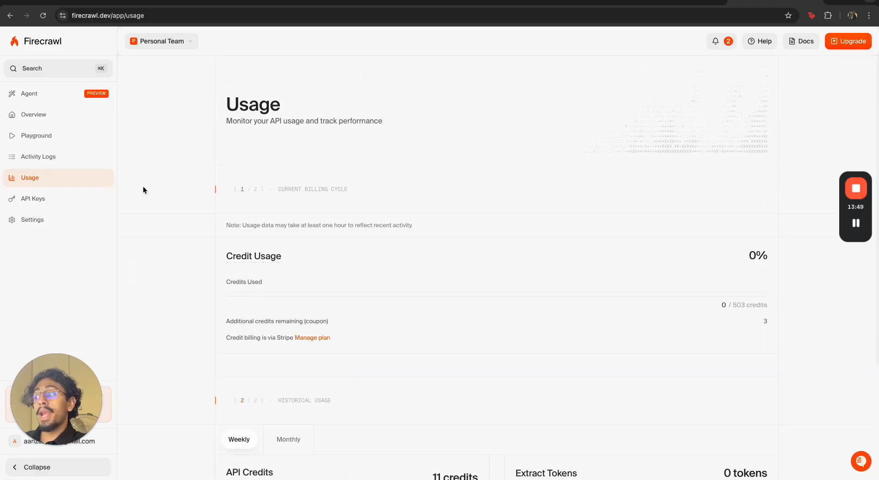
{"action": "left_click", "coordinate": [60, 220]}
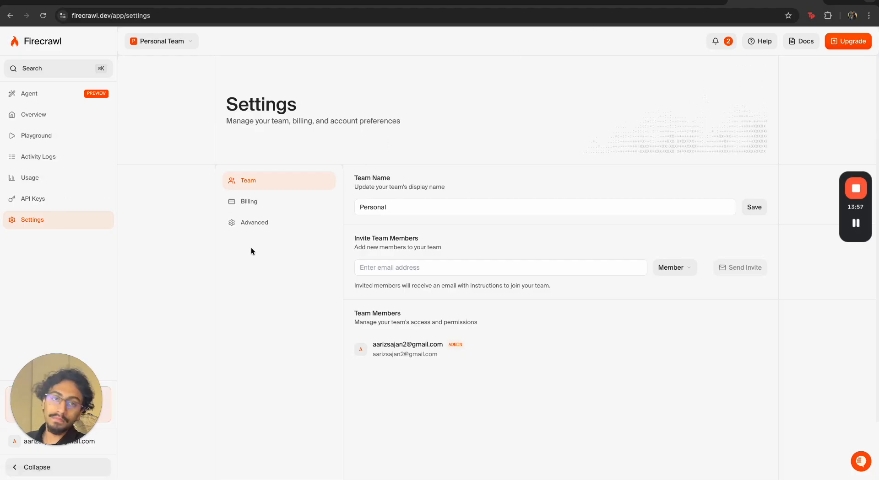
{"action": "left_click", "coordinate": [91, 2]}
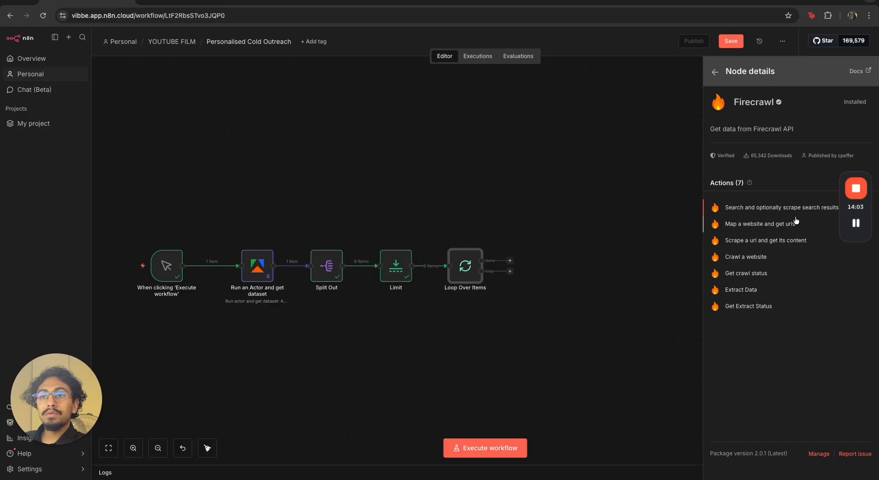
Pick the Firecrawl action to scrape a URL and get its content, then close the node
{"action": "left_click", "coordinate": [791, 239]}
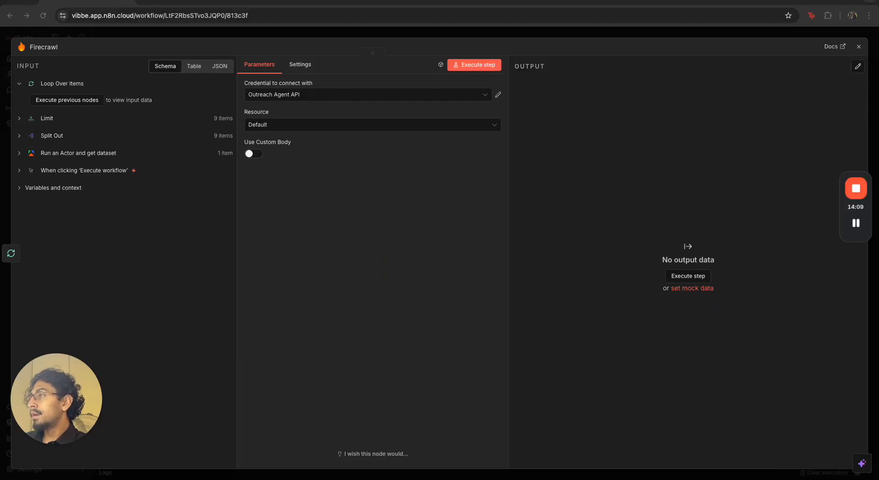
{"action": "left_click", "coordinate": [322, 33]}
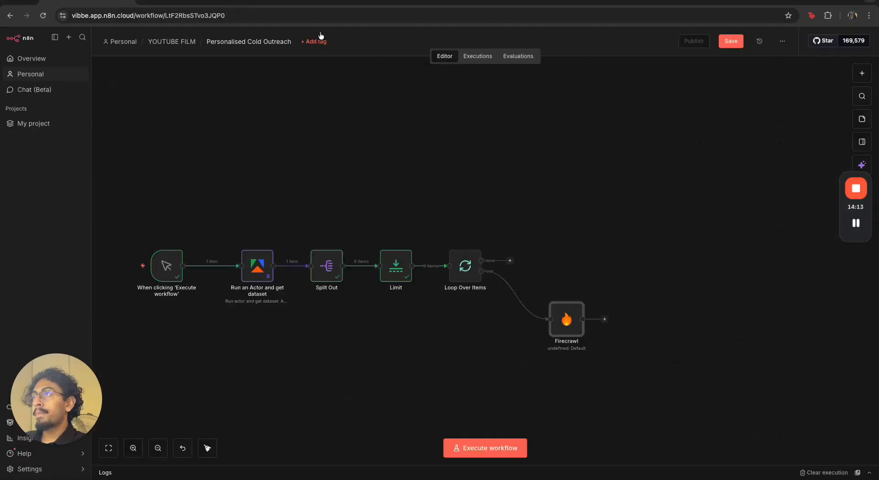
Execute the Loop Over Items node and reconnect its loop output to the Firecrawl node
{"action": "left_click", "coordinate": [521, 296]}
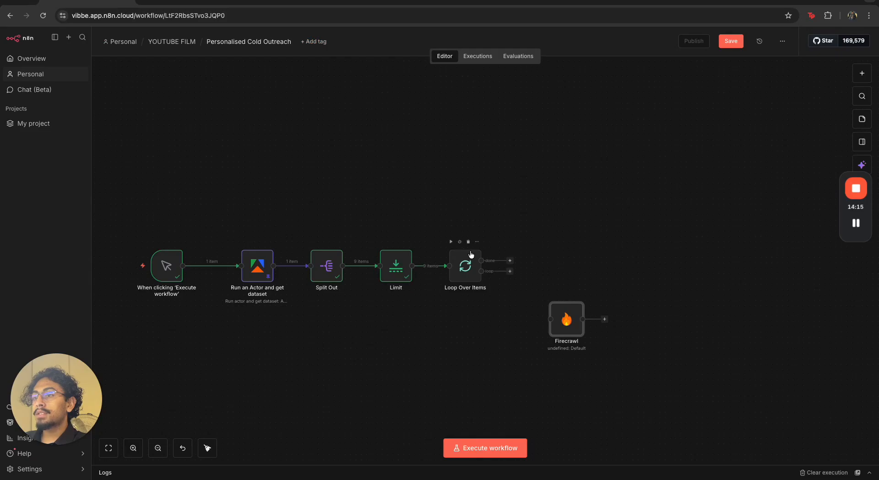
{"action": "left_click", "coordinate": [451, 243]}
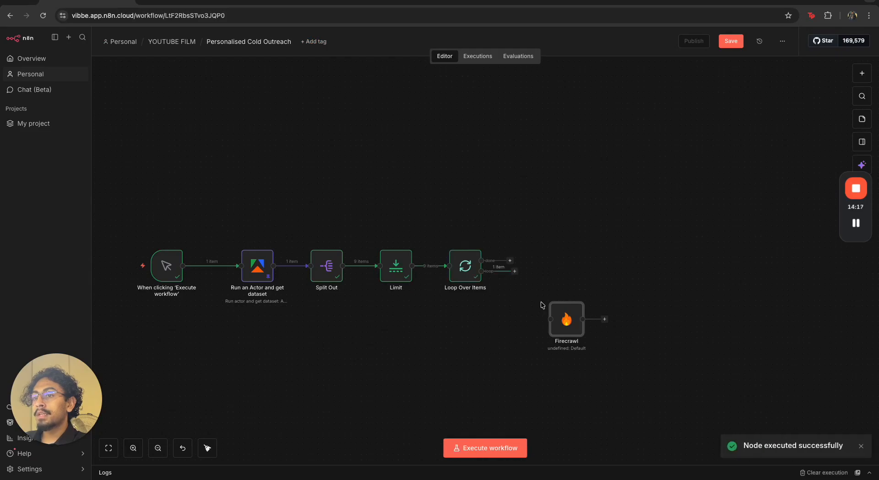
{"action": "left_click_drag", "start_coordinate": [514, 272], "coordinate": [551, 319]}
Open the Firecrawl node and check the available credentials, keeping Outreach Agent API
{"action": "double_click", "coordinate": [566, 319]}
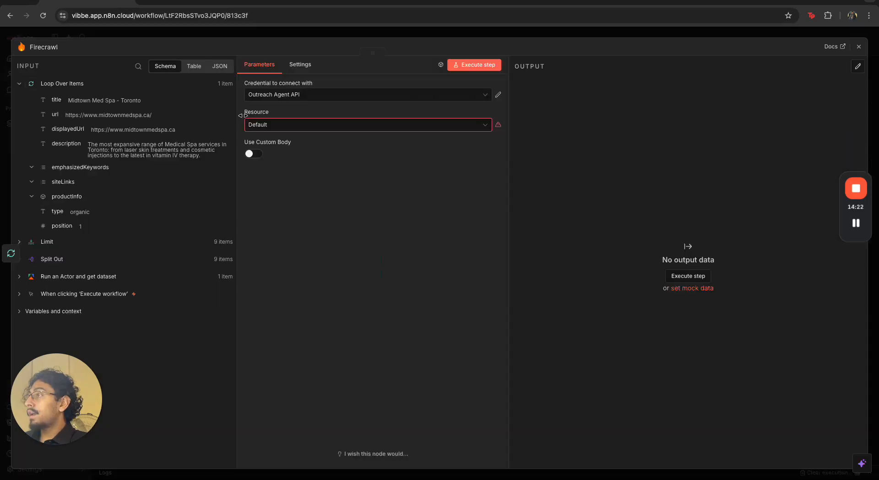
{"action": "left_click", "coordinate": [308, 94]}
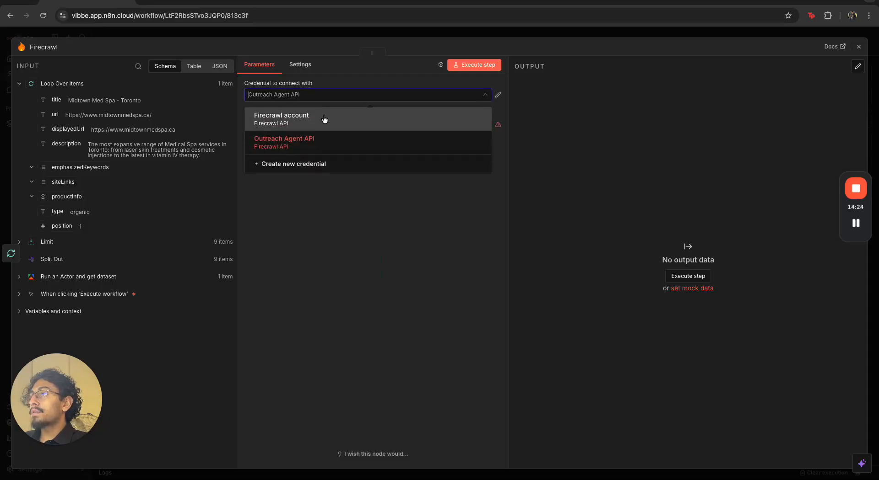
{"action": "left_click", "coordinate": [318, 192]}
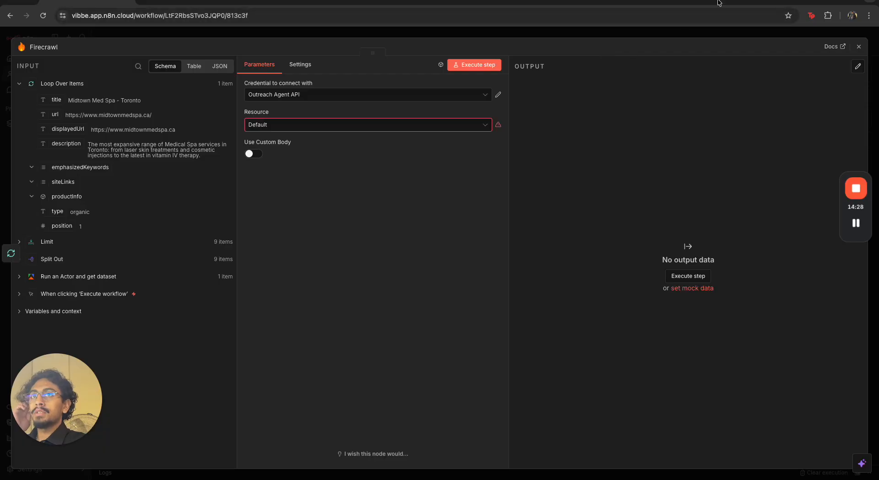
Check the Firecrawl API keys and usage pages again, then return to the node
{"action": "left_click", "coordinate": [766, 1]}
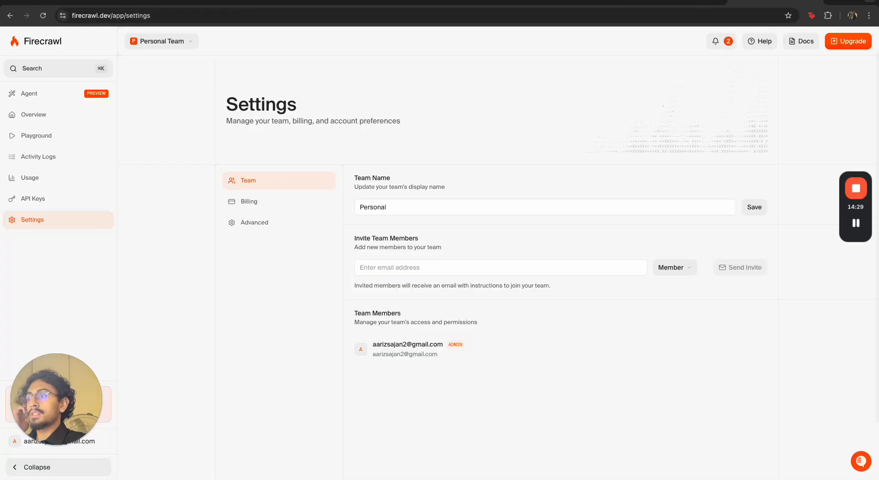
{"action": "left_click", "coordinate": [61, 200]}
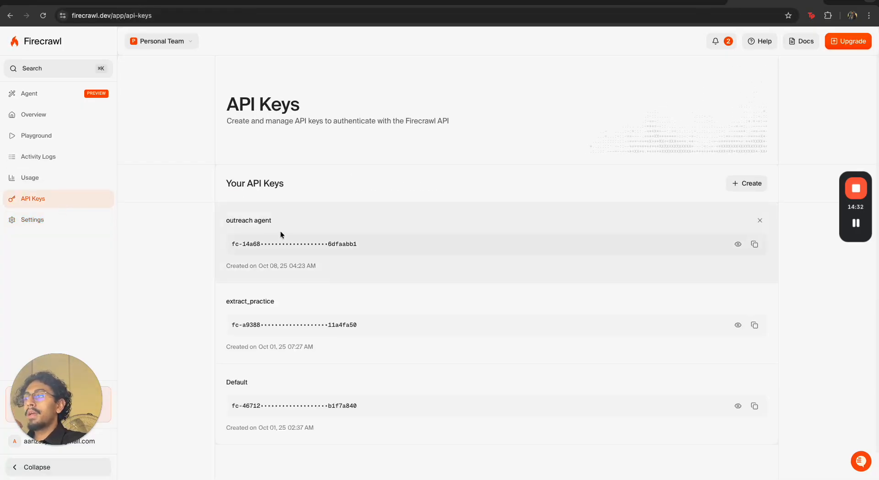
{"action": "left_click", "coordinate": [66, 182]}
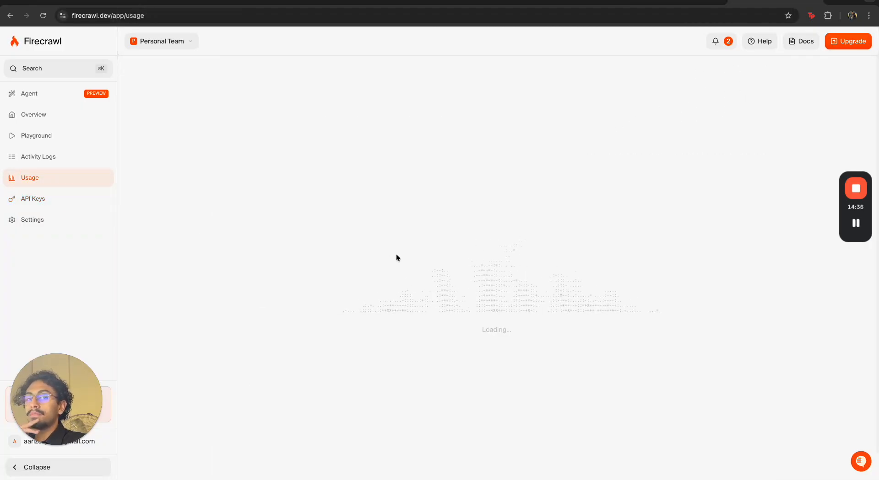
{"action": "scroll", "coordinate": [396, 255], "scroll_direction": "down", "scroll_amount": 1}
{"action": "scroll", "coordinate": [397, 254], "scroll_direction": "down", "scroll_amount": 2}
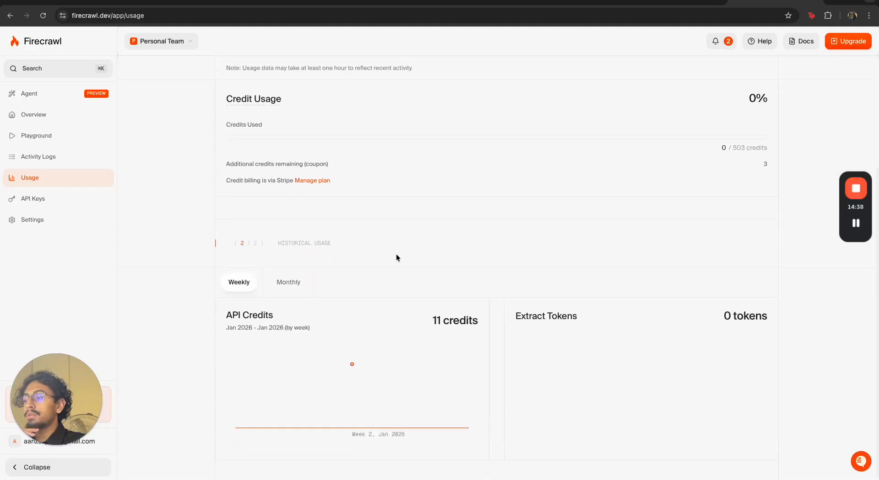
{"action": "scroll", "coordinate": [396, 254], "scroll_direction": "up", "scroll_amount": 4}
{"action": "left_click", "coordinate": [83, 3]}
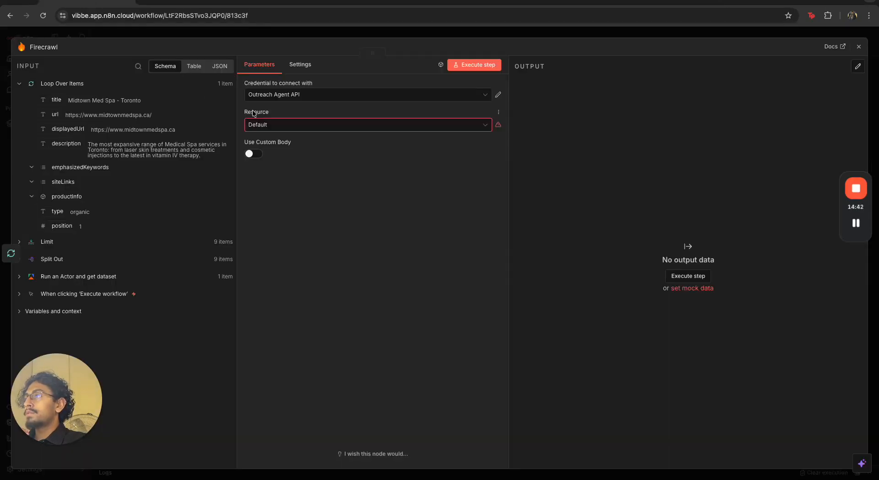
Set the Firecrawl node's Resource to Scraping
{"action": "left_click_drag", "start_coordinate": [58, 113], "coordinate": [310, 105]}
{"action": "left_click", "coordinate": [300, 126]}
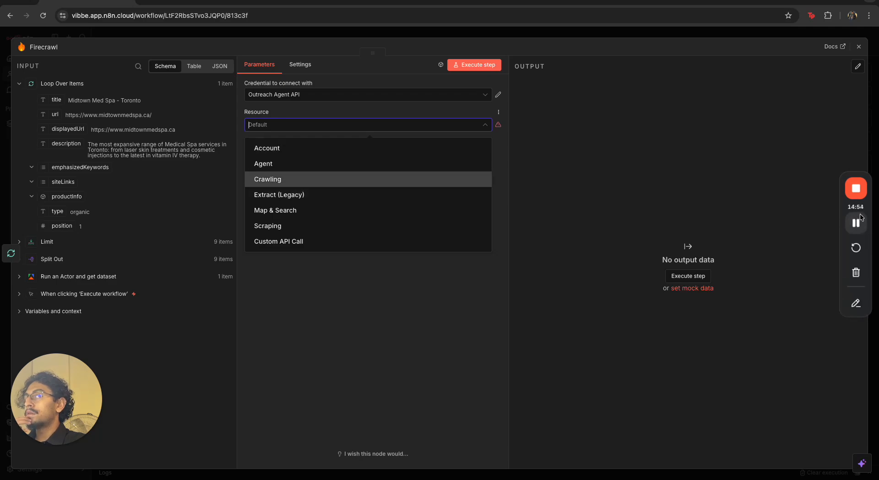
{"action": "left_click", "coordinate": [567, 170]}
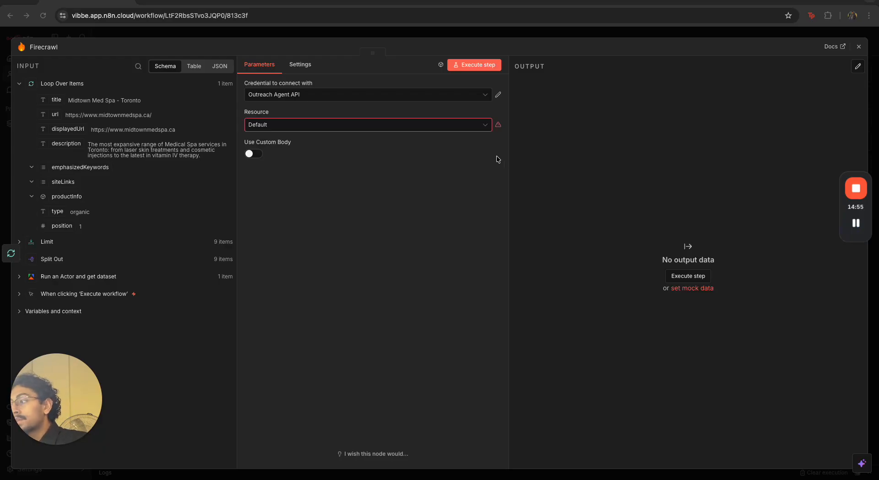
{"action": "left_click", "coordinate": [418, 123]}
{"action": "left_click", "coordinate": [418, 178]}
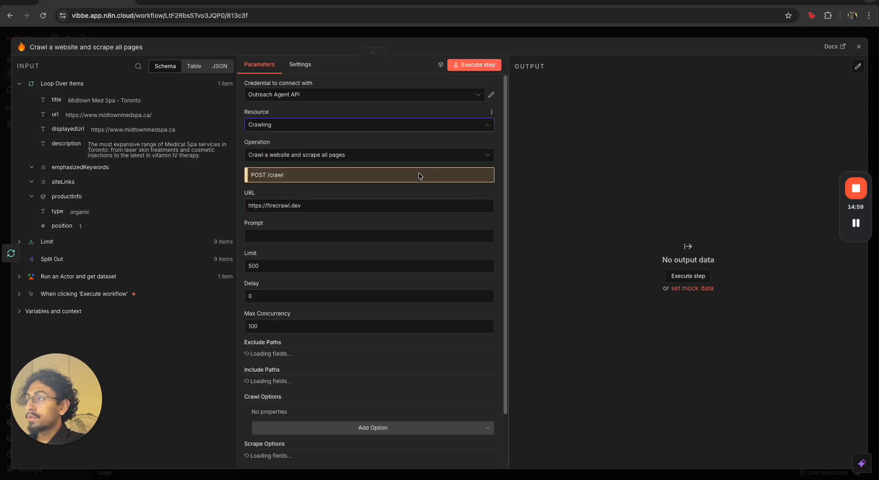
{"action": "left_click", "coordinate": [386, 129]}
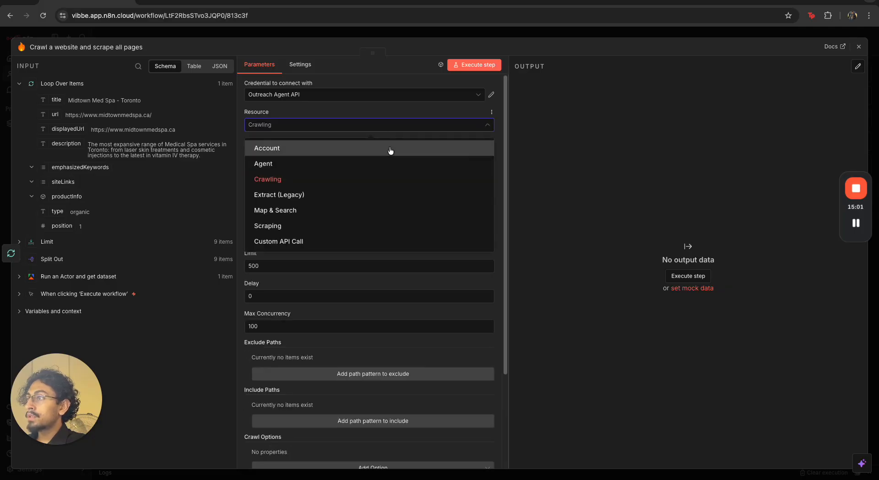
{"action": "left_click", "coordinate": [386, 226]}
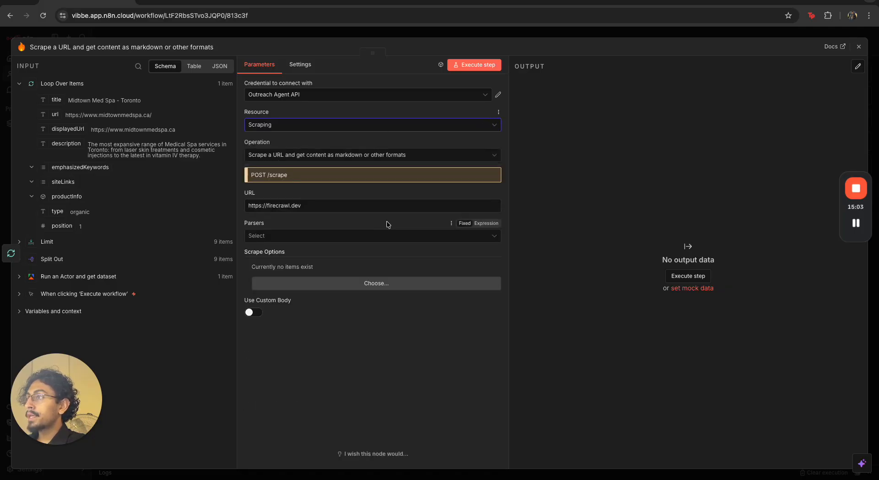
Set the URL to the loop item's url field as {{ $json.url }} and open the scrape options
{"action": "left_click", "coordinate": [366, 158]}
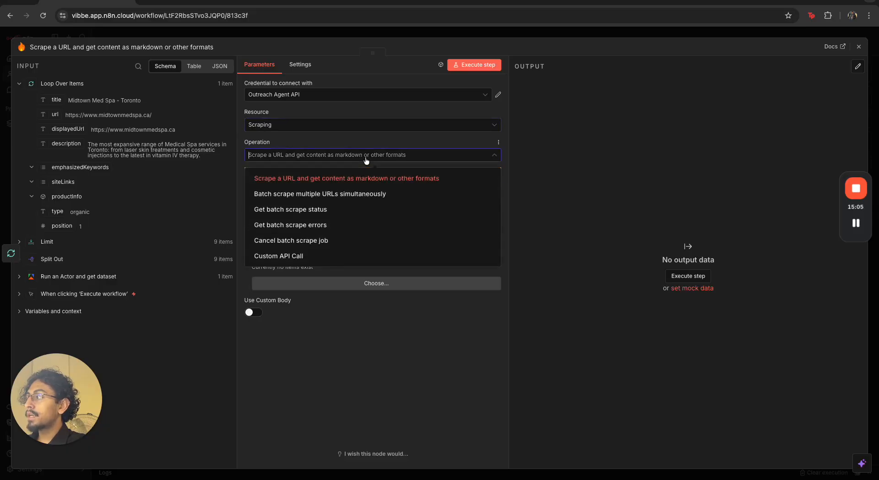
{"action": "left_click", "coordinate": [366, 158]}
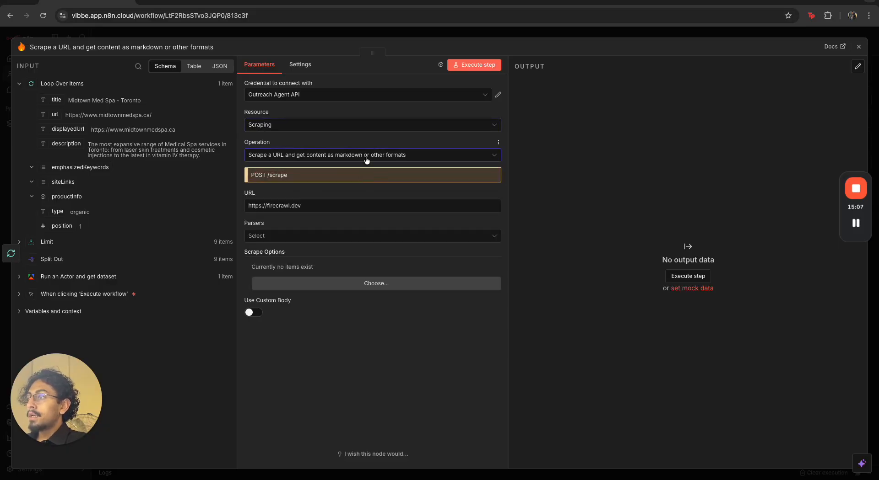
{"action": "key", "text": "ctrl+a"}
{"action": "key", "text": "BackSpace"}
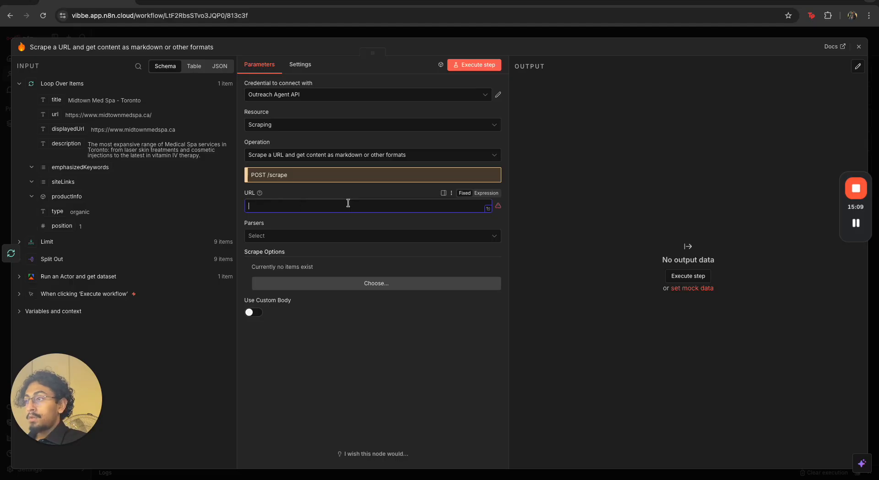
{"action": "left_click_drag", "start_coordinate": [62, 116], "coordinate": [275, 206]}
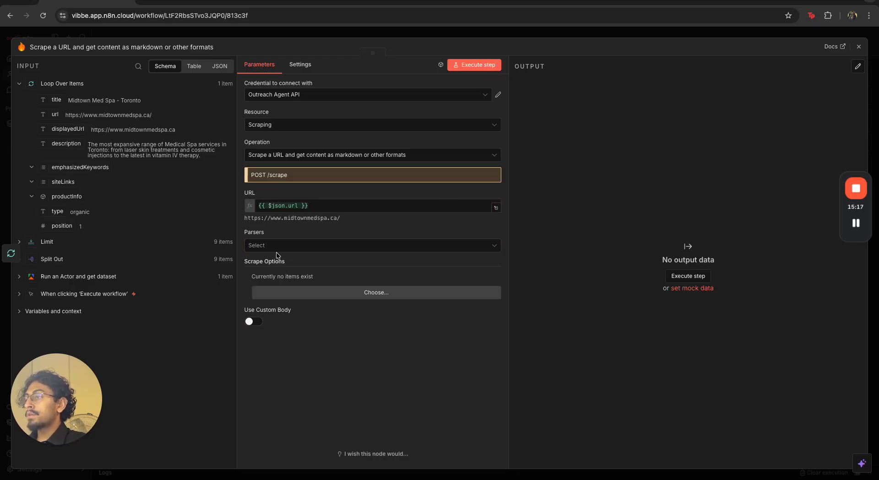
{"action": "left_click", "coordinate": [329, 288]}
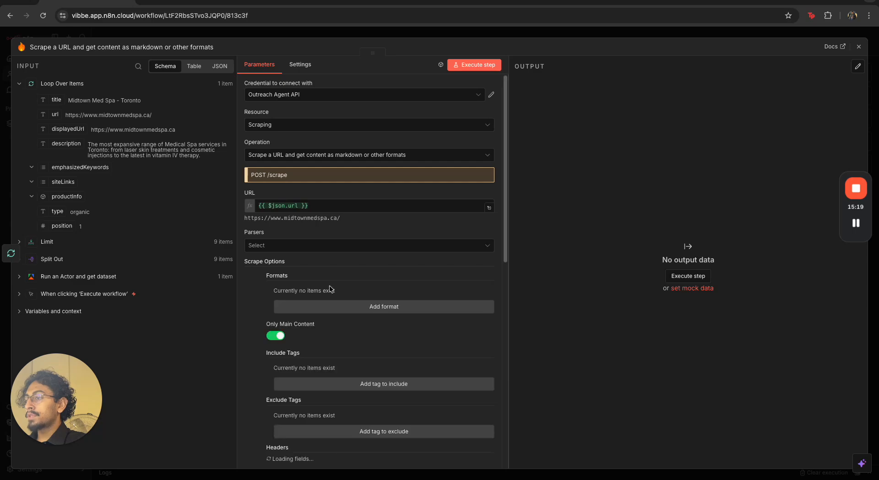
Add a Markdown format under the Firecrawl node's Scrape Options, review the remaining scrape options, and close the node
{"action": "scroll", "coordinate": [331, 298], "scroll_direction": "down", "scroll_amount": 1}
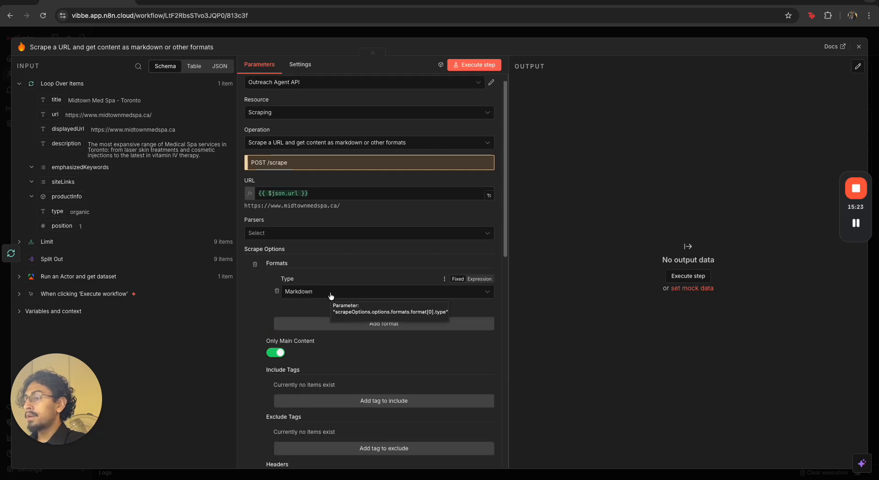
{"action": "scroll", "coordinate": [290, 348], "scroll_direction": "down", "scroll_amount": 3}
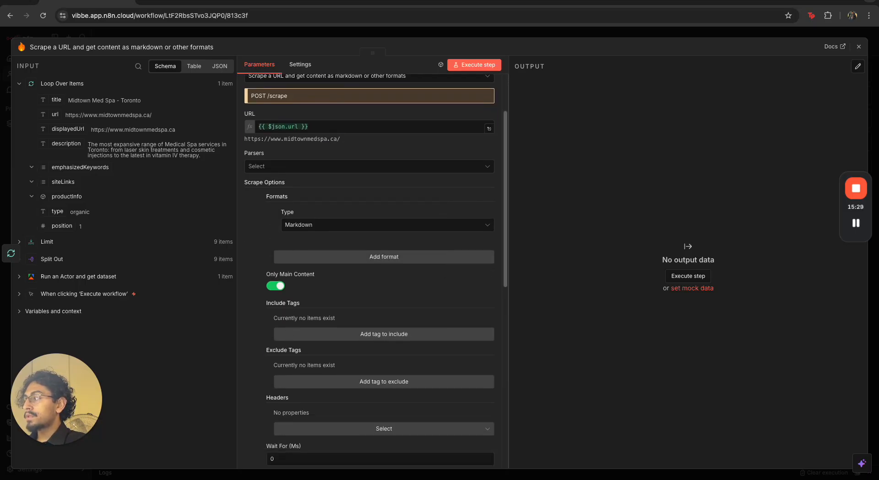
{"action": "scroll", "coordinate": [307, 296], "scroll_direction": "down", "scroll_amount": 10}
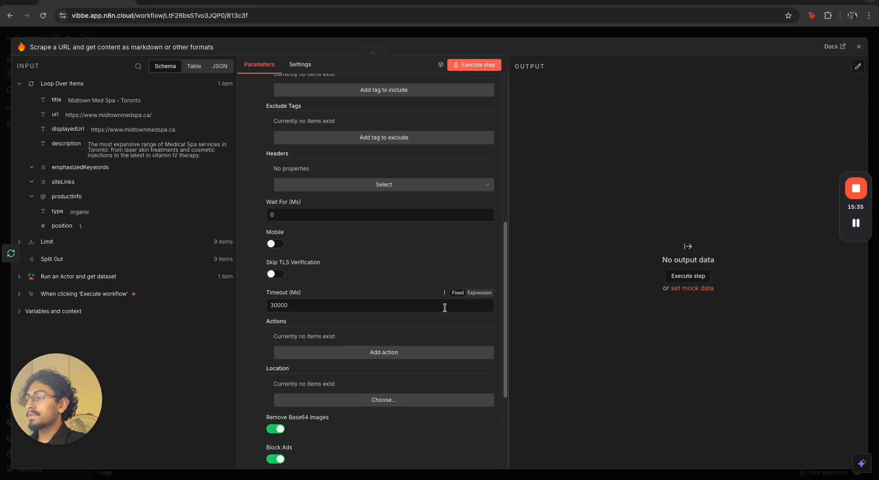
{"action": "scroll", "coordinate": [397, 355], "scroll_direction": "down", "scroll_amount": 6}
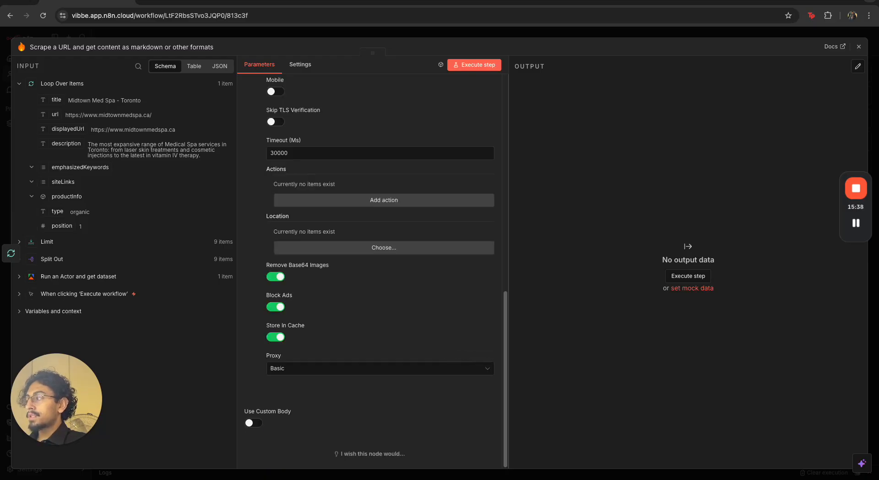
{"action": "left_click", "coordinate": [615, 36]}
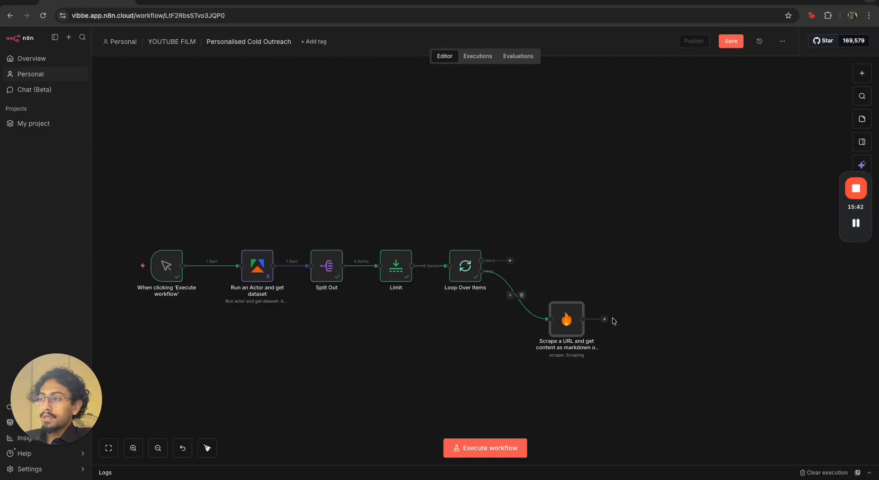
{"action": "left_click_drag", "start_coordinate": [284, 236], "coordinate": [492, 311]}
{"action": "key", "text": "p"}
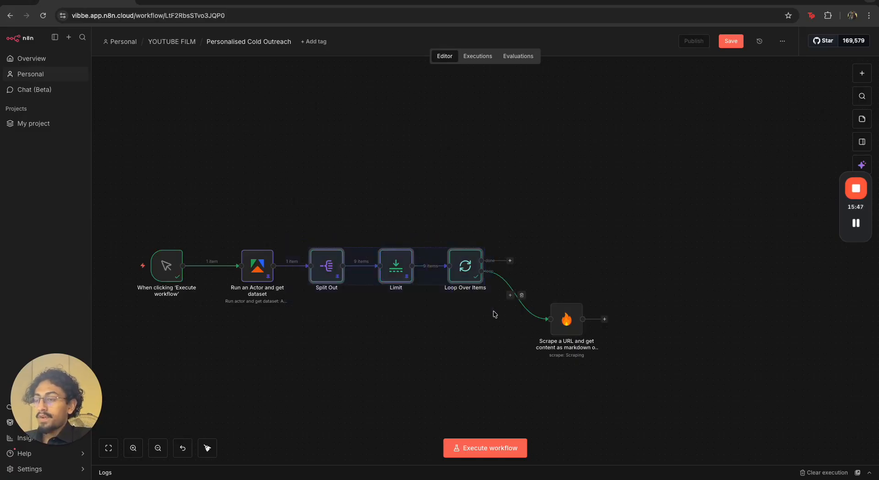
{"action": "left_click", "coordinate": [429, 380]}
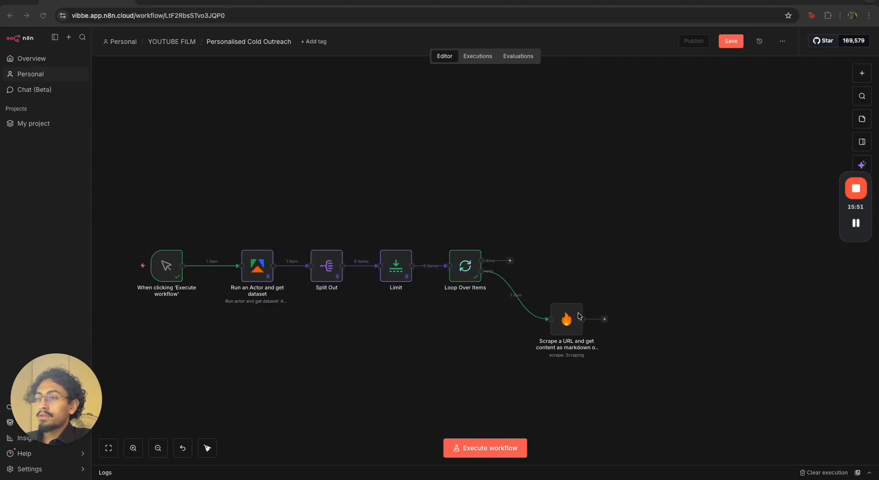
Nudge the Firecrawl node into place, reopen it, and execute its step to scrape the first lead's website
{"action": "left_click_drag", "start_coordinate": [580, 315], "coordinate": [573, 309]}
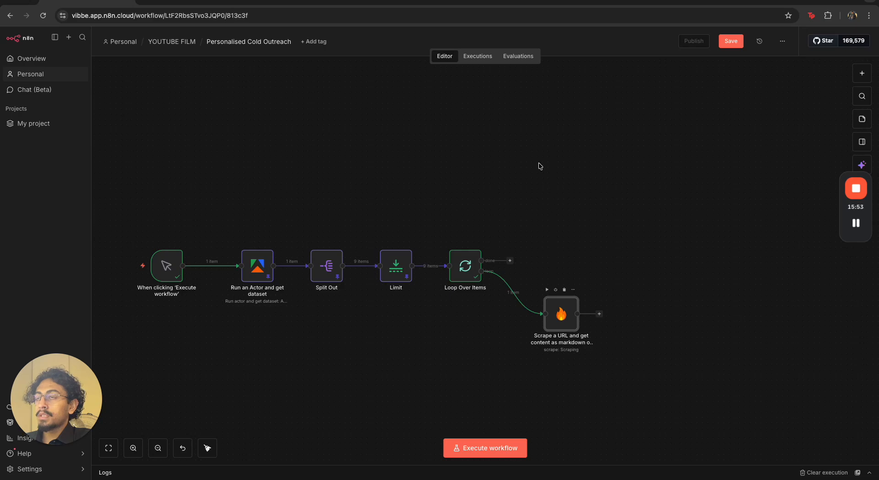
{"action": "key", "text": "Return"}
{"action": "left_click", "coordinate": [476, 65]}
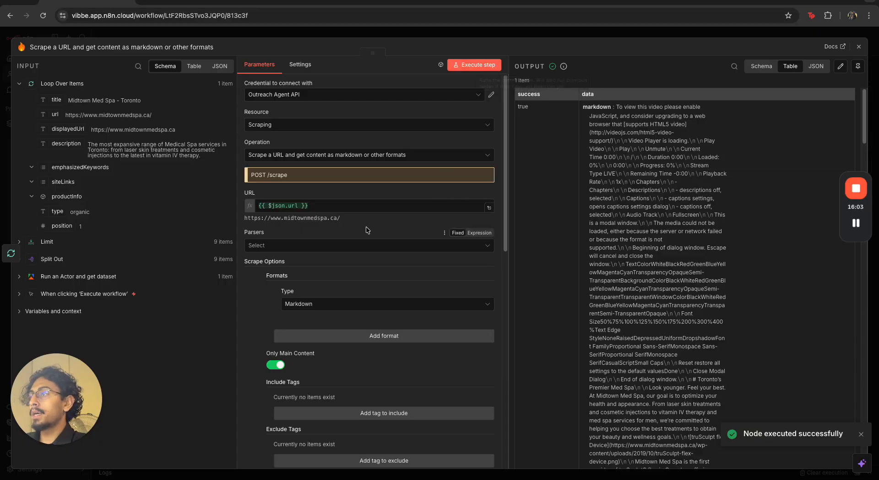
Open the scraped lead's URL in a new browser tab, browse the website, and return to the workflow tab
{"action": "triple_click", "coordinate": [299, 218]}
{"action": "key", "text": "super+c"}
{"action": "key", "text": "super+t"}
{"action": "key", "text": "super+v"}
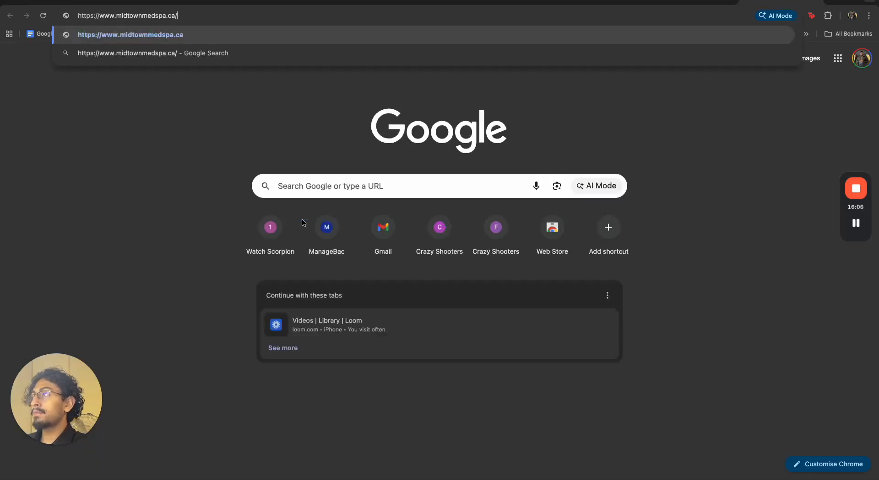
{"action": "key", "text": "Return"}
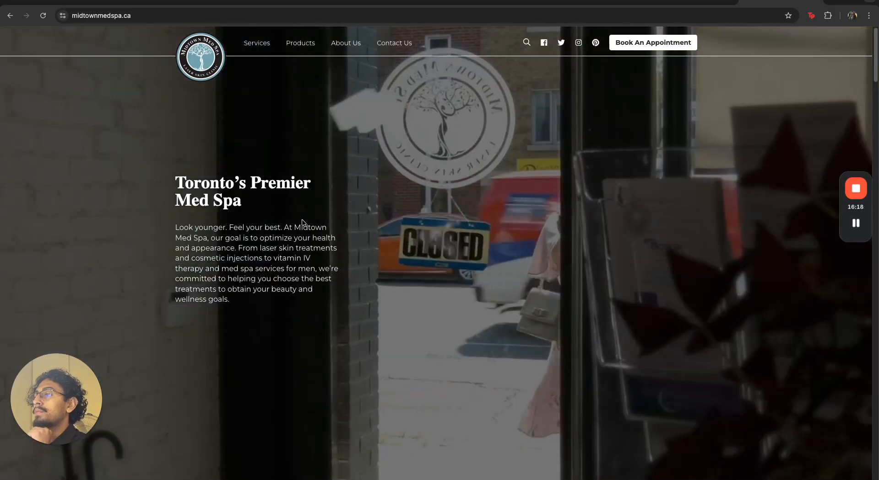
{"action": "scroll", "coordinate": [320, 218], "scroll_direction": "down", "scroll_amount": 15}
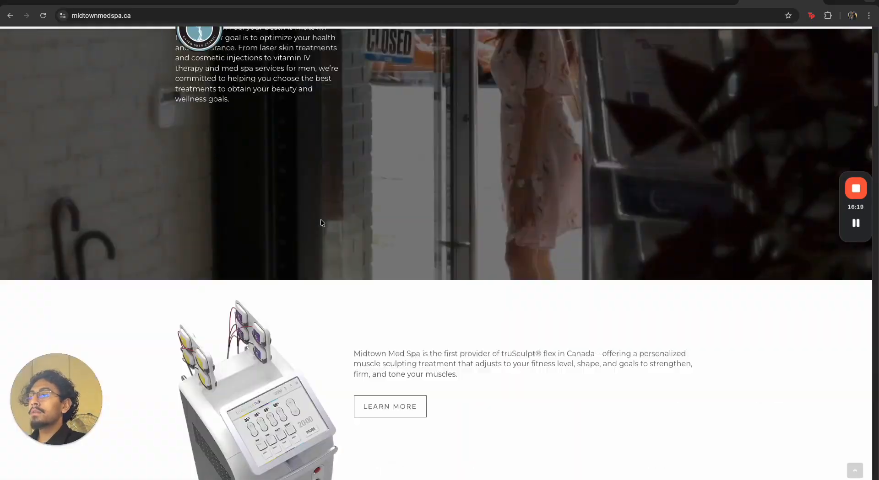
{"action": "scroll", "coordinate": [320, 219], "scroll_direction": "down", "scroll_amount": 20}
{"action": "scroll", "coordinate": [320, 219], "scroll_direction": "up", "scroll_amount": 8}
{"action": "scroll", "coordinate": [320, 221], "scroll_direction": "up", "scroll_amount": 20}
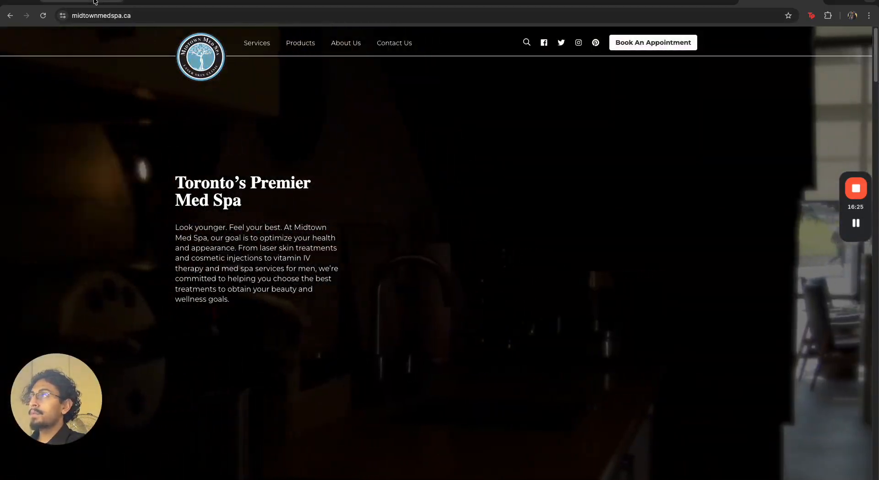
{"action": "left_click", "coordinate": [92, 2]}
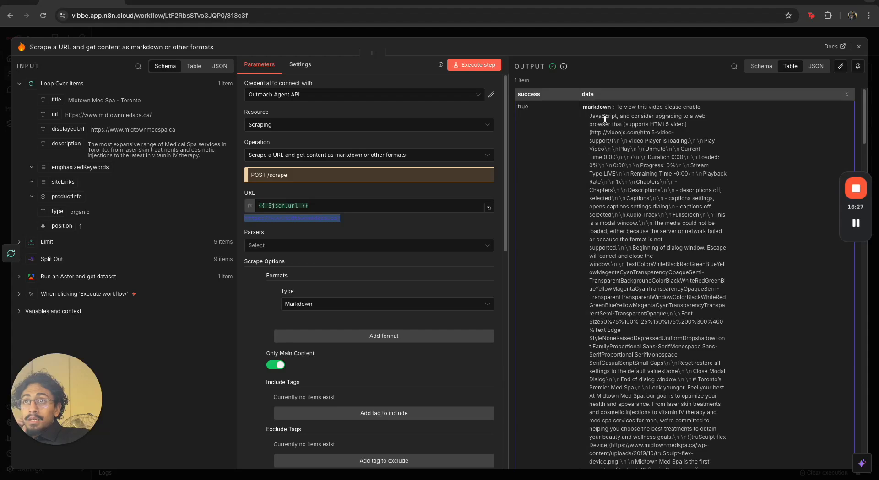
Examine the Firecrawl node's markdown output and metadata for the scraped website
{"action": "scroll", "coordinate": [642, 197], "scroll_direction": "down", "scroll_amount": 15}
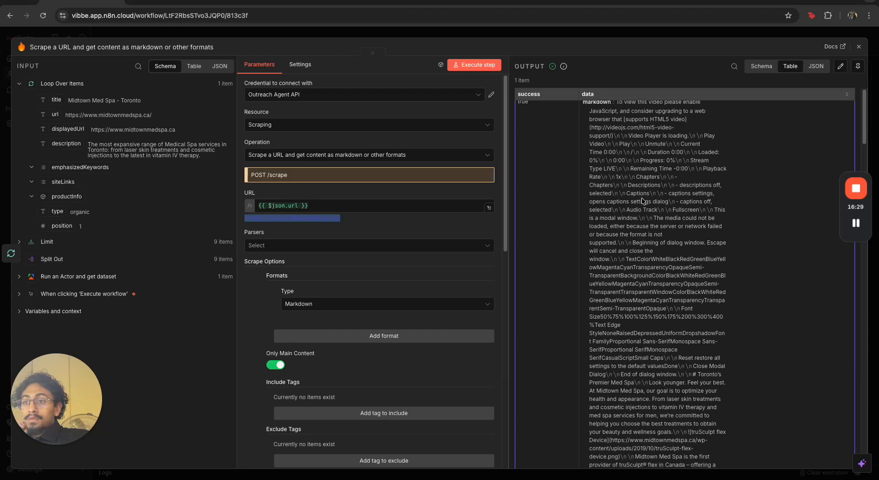
{"action": "scroll", "coordinate": [702, 353], "scroll_direction": "down", "scroll_amount": 15}
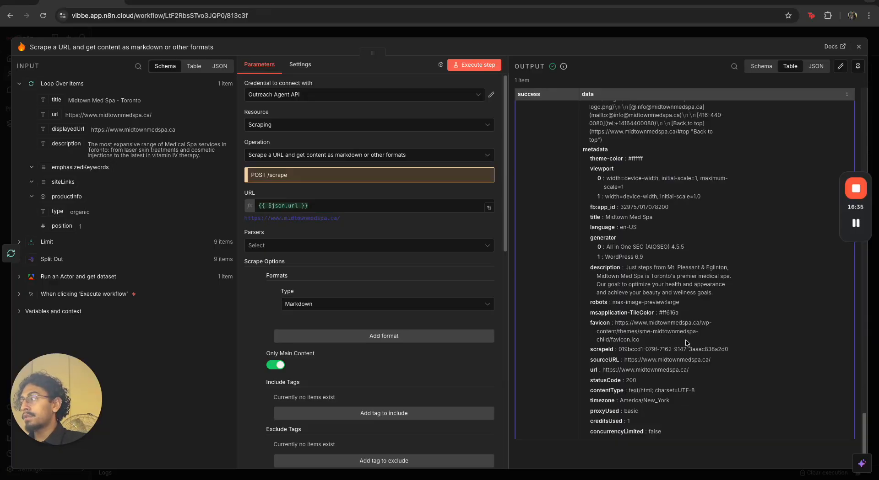
{"action": "left_click", "coordinate": [683, 33]}
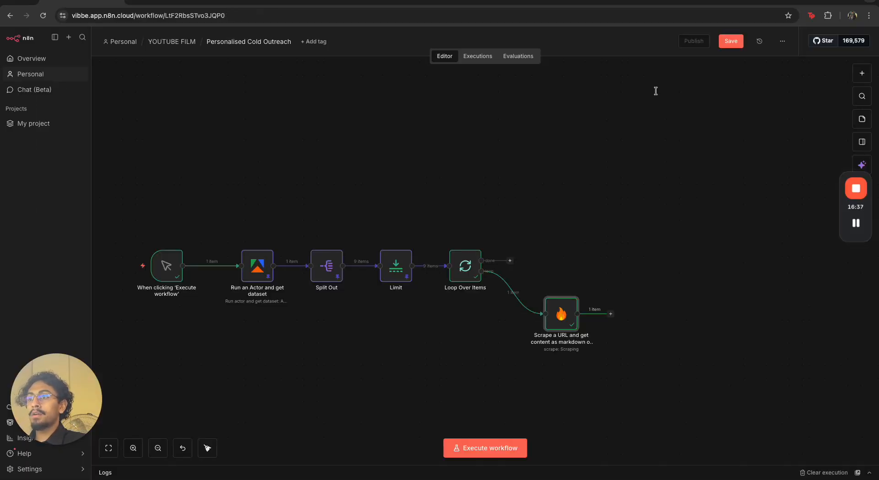
{"action": "double_click", "coordinate": [562, 312]}
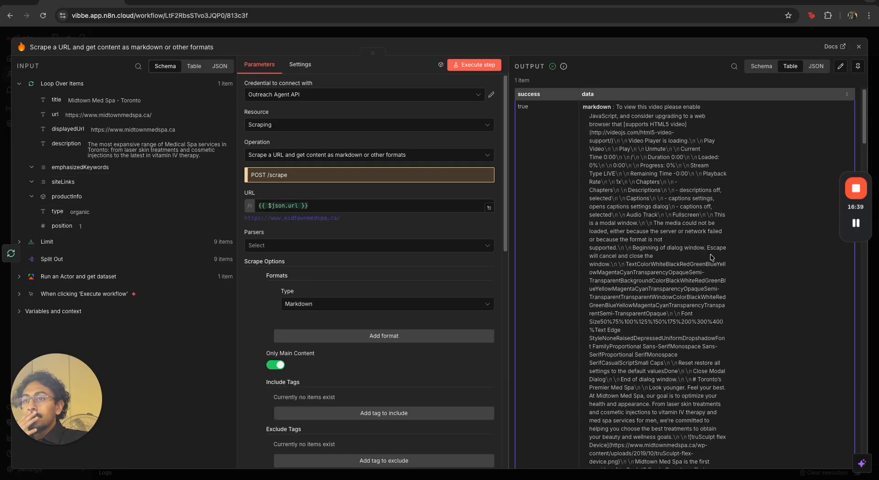
{"action": "scroll", "coordinate": [661, 253], "scroll_direction": "down", "scroll_amount": 4}
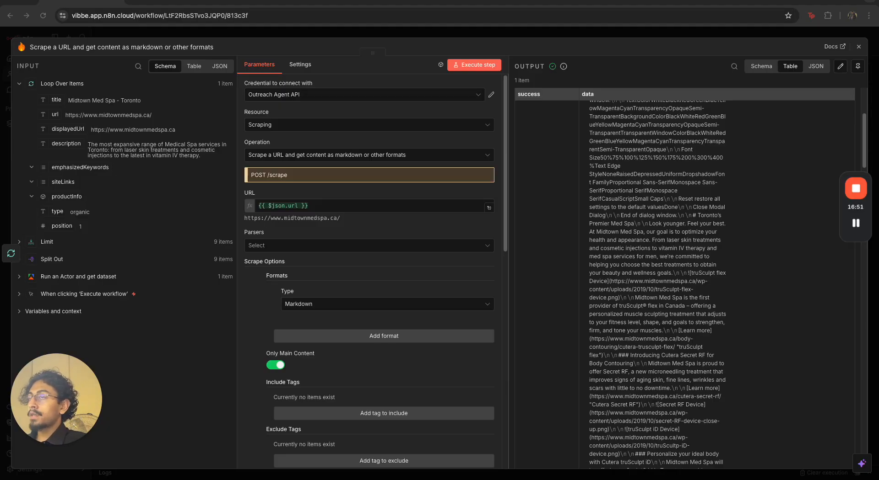
{"action": "left_click", "coordinate": [608, 37]}
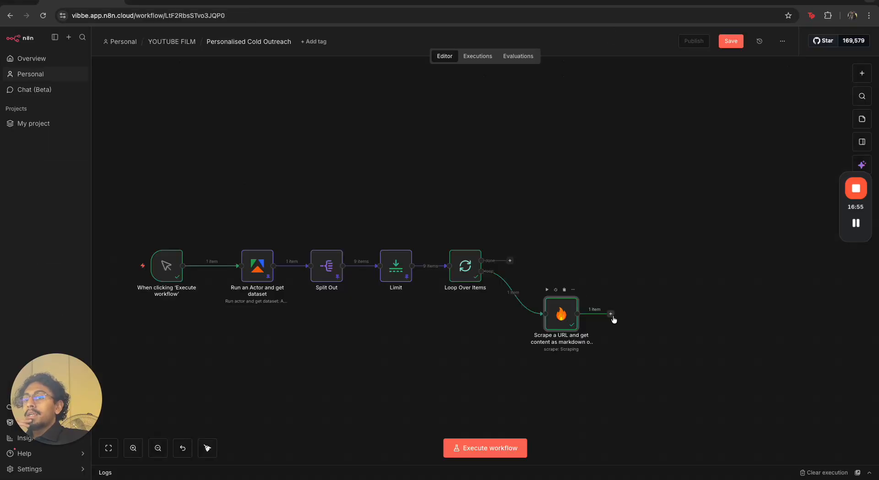
{"action": "left_click", "coordinate": [610, 314]}
{"action": "left_click", "coordinate": [659, 339]}
{"action": "double_click", "coordinate": [562, 323]}
{"action": "left_click", "coordinate": [624, 33]}
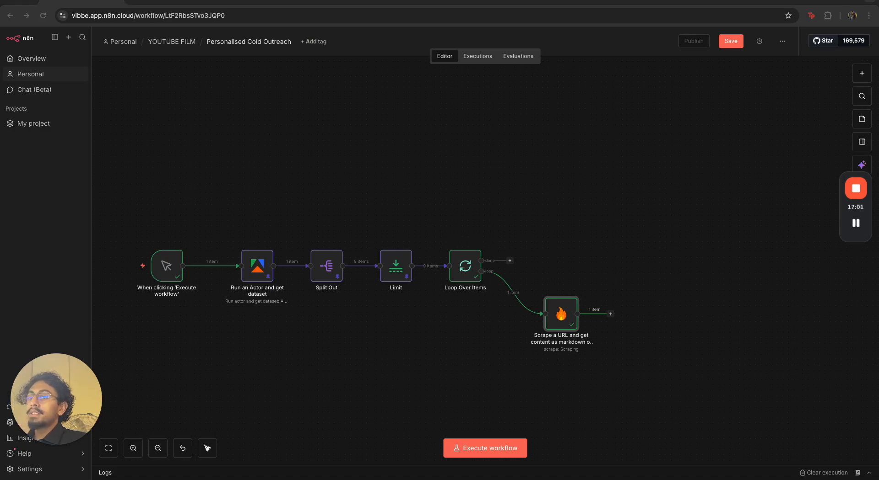
{"action": "double_click", "coordinate": [557, 316]}
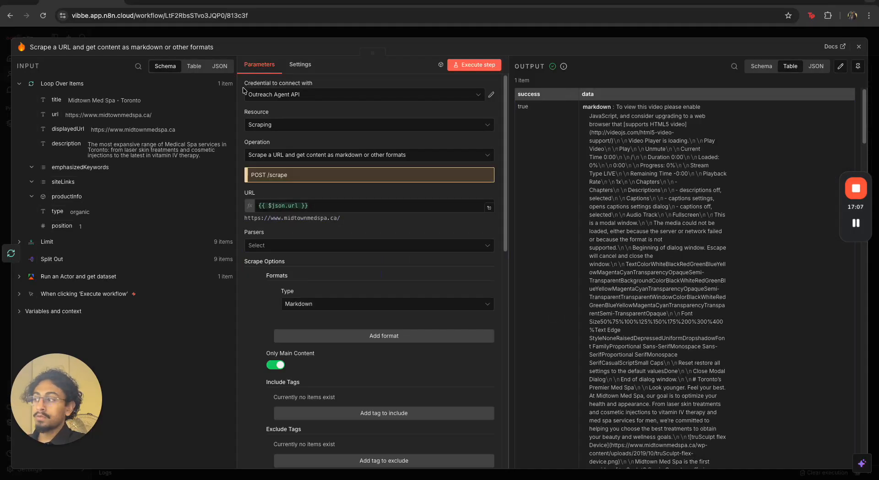
Set the Firecrawl node's On Error setting to Continue (using error output) and close the node
{"action": "left_click", "coordinate": [304, 67]}
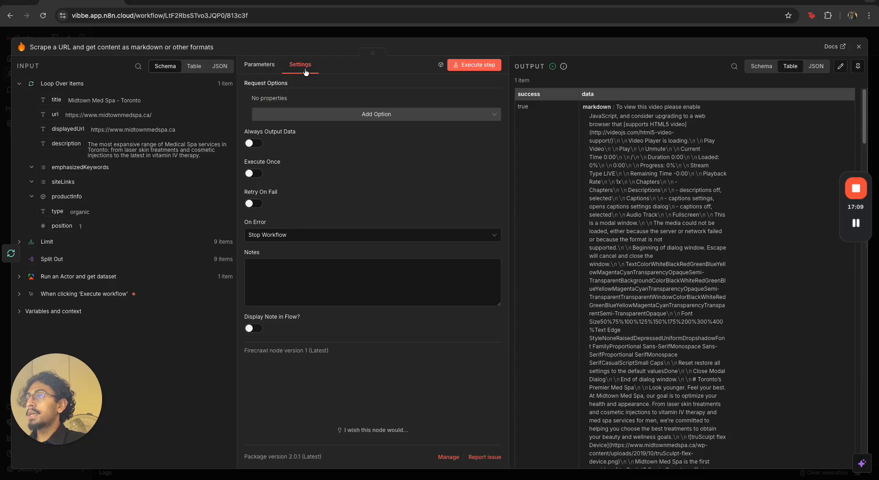
{"action": "left_click", "coordinate": [257, 235]}
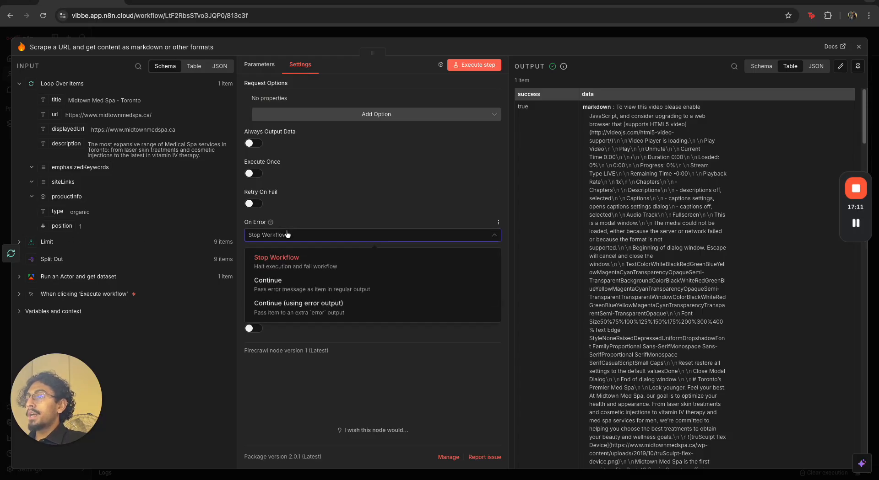
{"action": "left_click", "coordinate": [300, 304]}
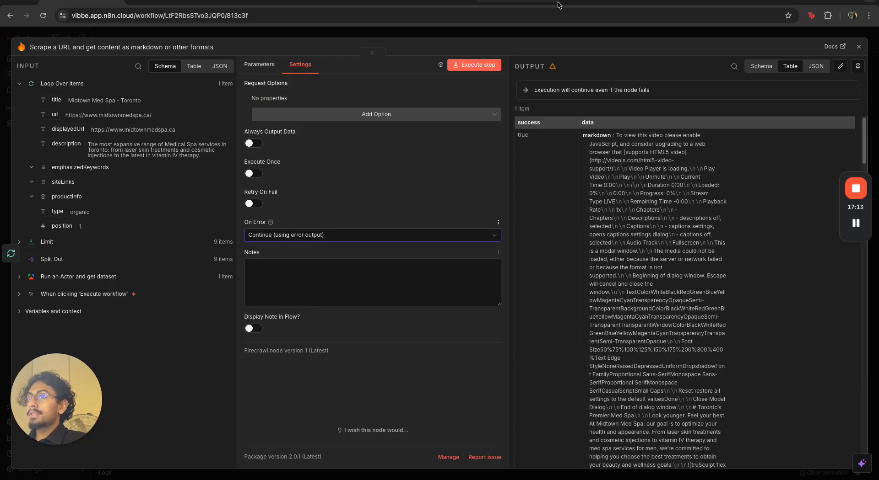
{"action": "left_click", "coordinate": [545, 37]}
Connect the Firecrawl node's error output back into Loop Over Items and tidy the node position
{"action": "left_click_drag", "start_coordinate": [618, 369], "coordinate": [616, 330]}
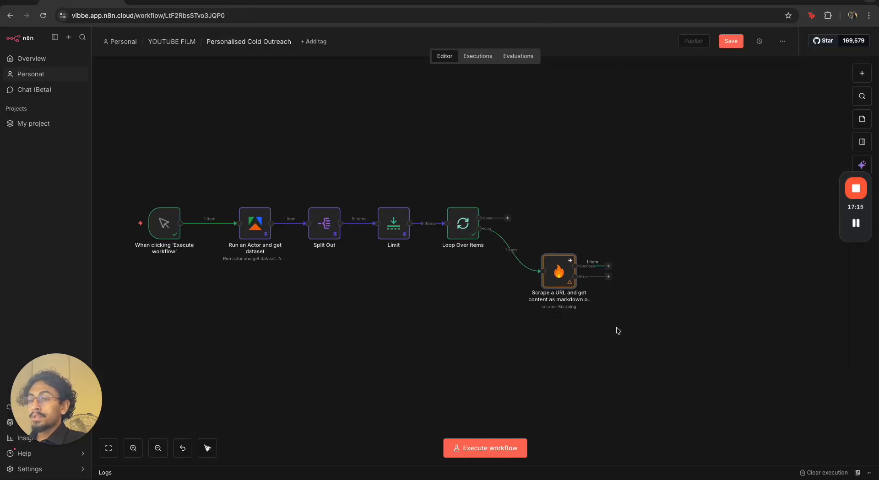
{"action": "scroll", "coordinate": [556, 241], "scroll_direction": "up", "scroll_amount": 2}
{"action": "left_click_drag", "start_coordinate": [619, 290], "coordinate": [412, 231]}
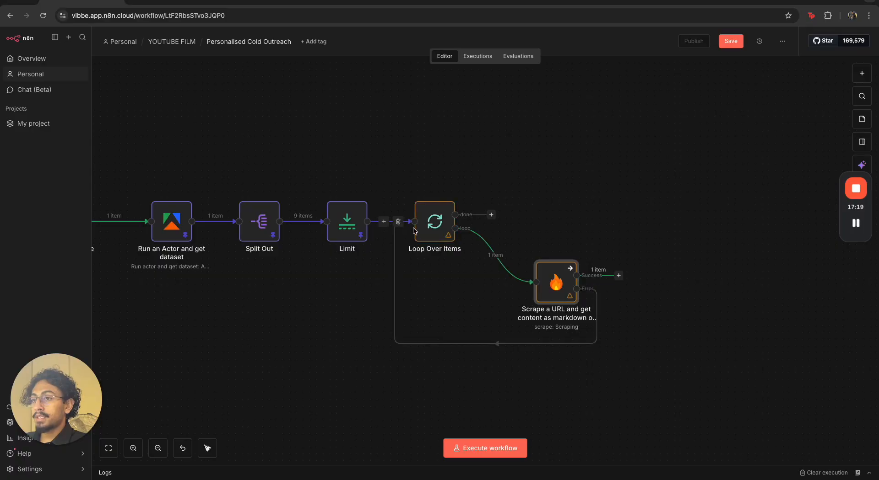
{"action": "left_click_drag", "start_coordinate": [543, 278], "coordinate": [522, 257]}
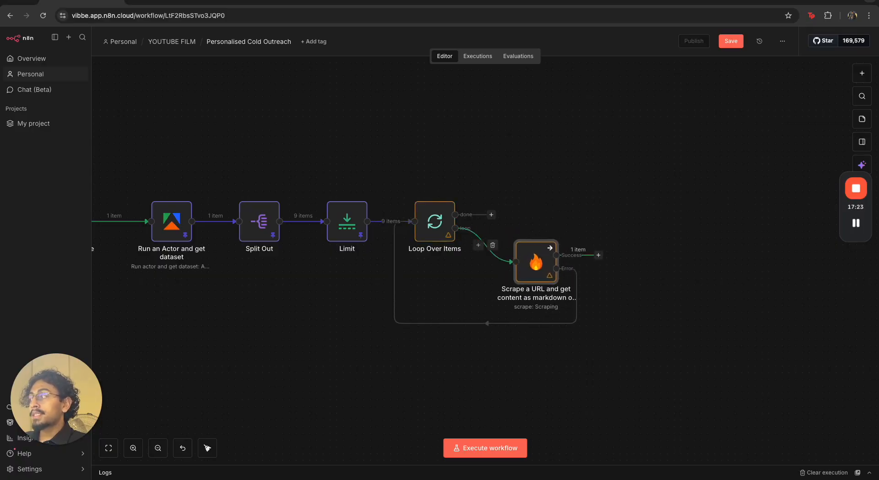
Add an OpenAI Chat Model node after the Firecrawl success output and set its credential to OpenAi account
{"action": "left_click", "coordinate": [597, 256]}
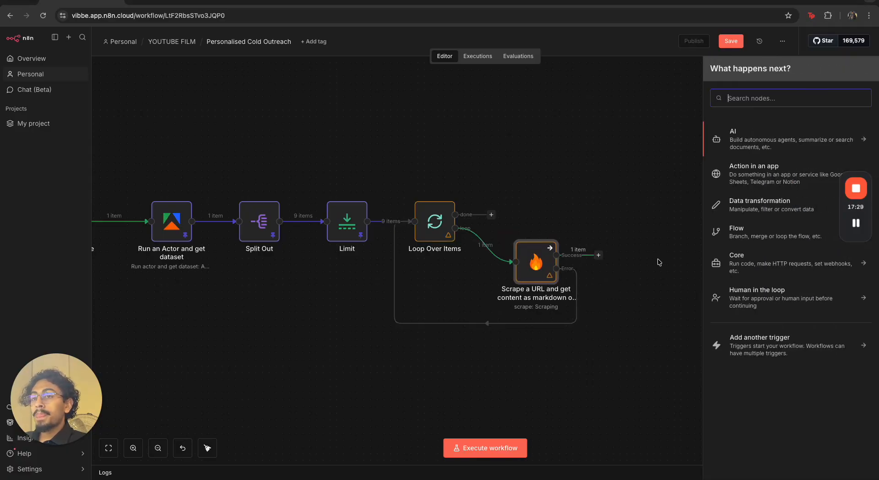
{"action": "type", "text": "opem"}
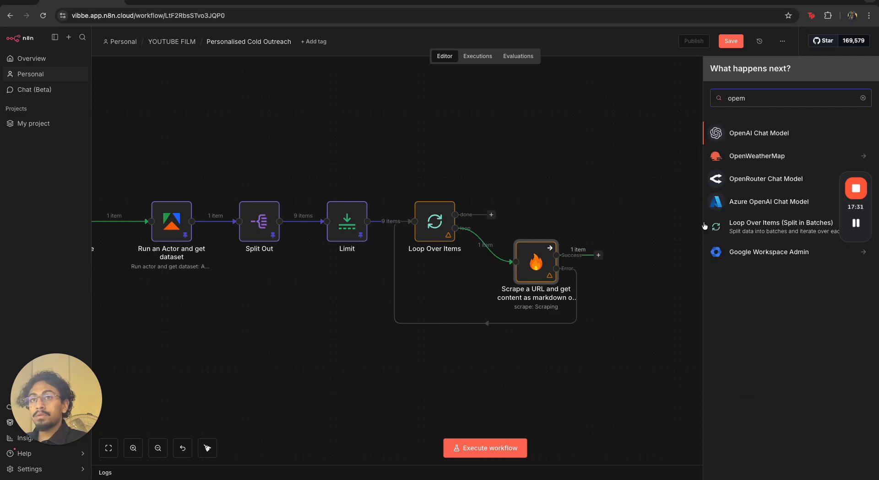
{"action": "left_click", "coordinate": [780, 137]}
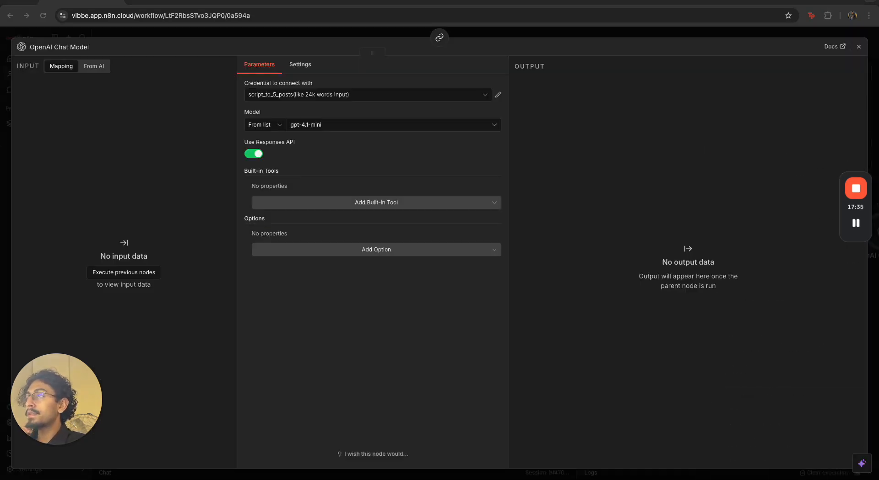
{"action": "left_click", "coordinate": [273, 95]}
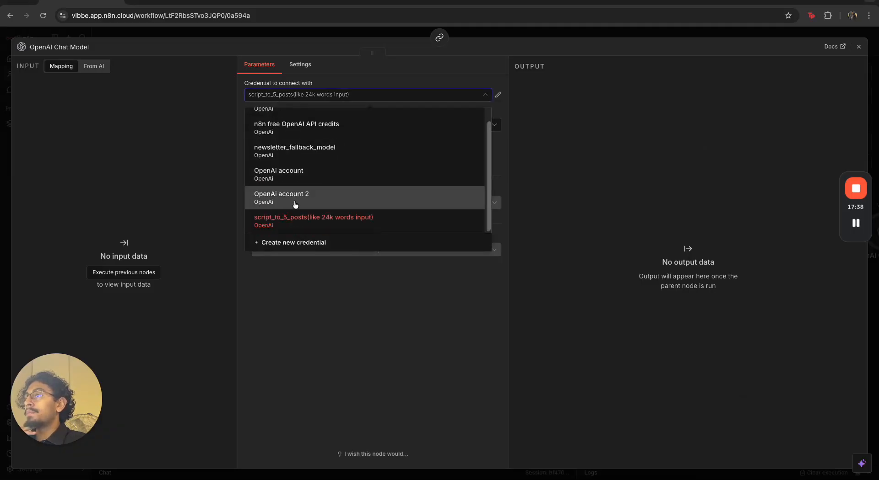
{"action": "left_click", "coordinate": [295, 175]}
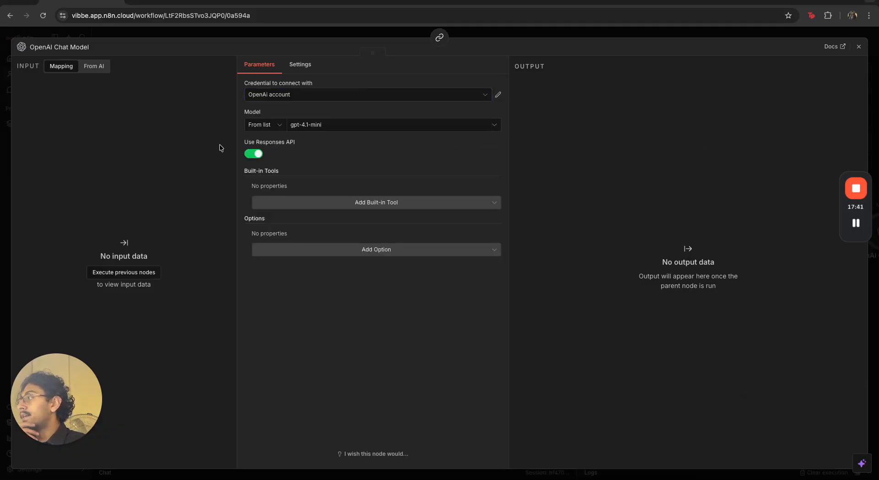
Set the OpenAI Chat Model's model to gpt-5 and browse its available options
{"action": "left_click", "coordinate": [316, 128]}
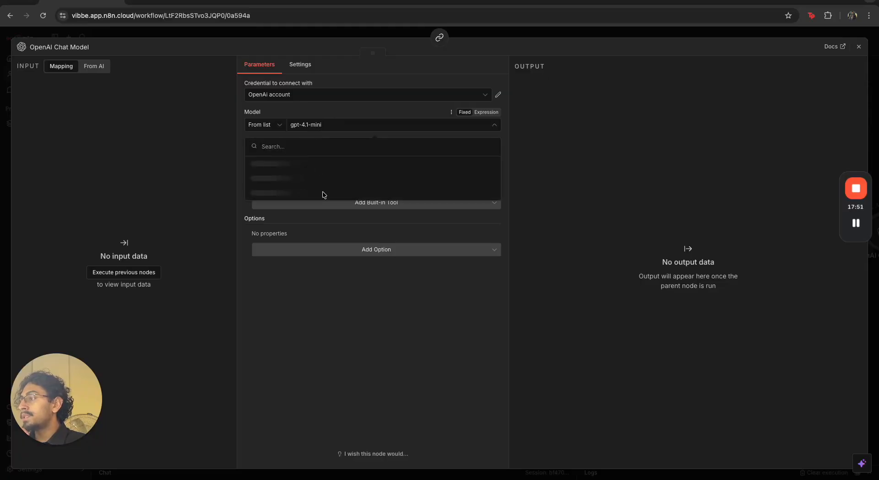
{"action": "scroll", "coordinate": [319, 196], "scroll_direction": "down", "scroll_amount": 10}
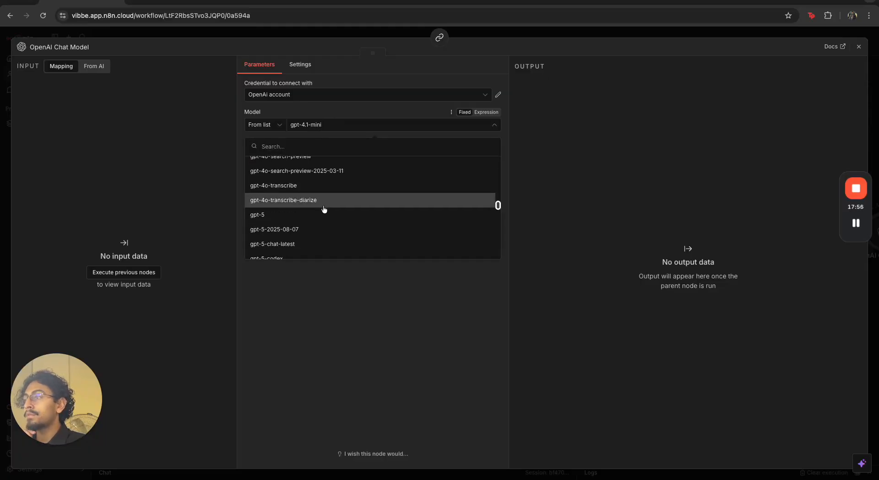
{"action": "left_click", "coordinate": [323, 213]}
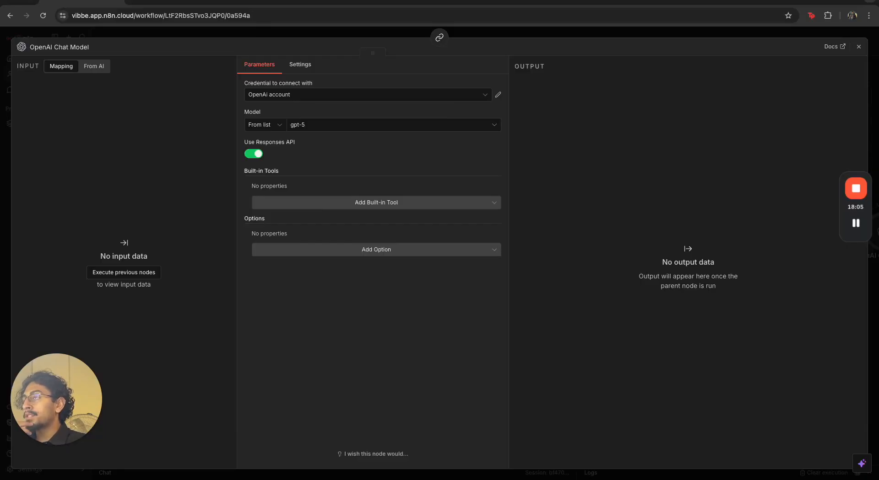
{"action": "left_click", "coordinate": [340, 250]}
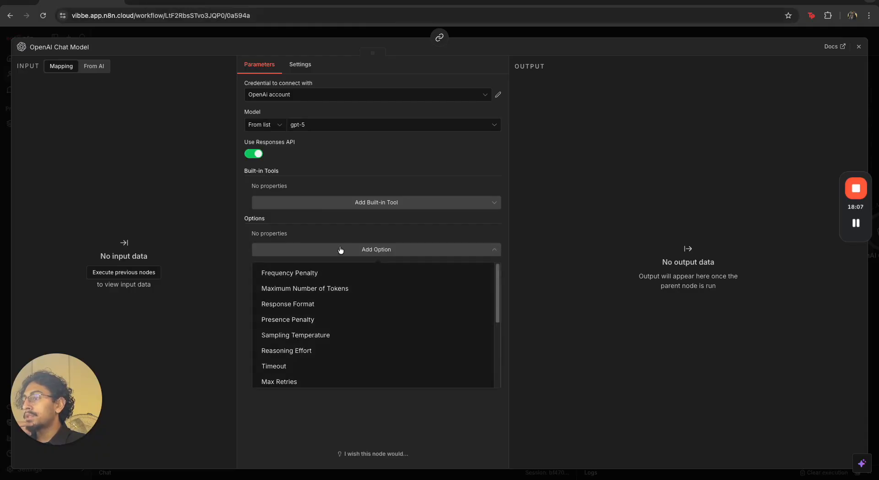
{"action": "scroll", "coordinate": [309, 340], "scroll_direction": "down", "scroll_amount": 1}
{"action": "scroll", "coordinate": [309, 339], "scroll_direction": "down", "scroll_amount": 5}
{"action": "scroll", "coordinate": [309, 339], "scroll_direction": "up", "scroll_amount": 2}
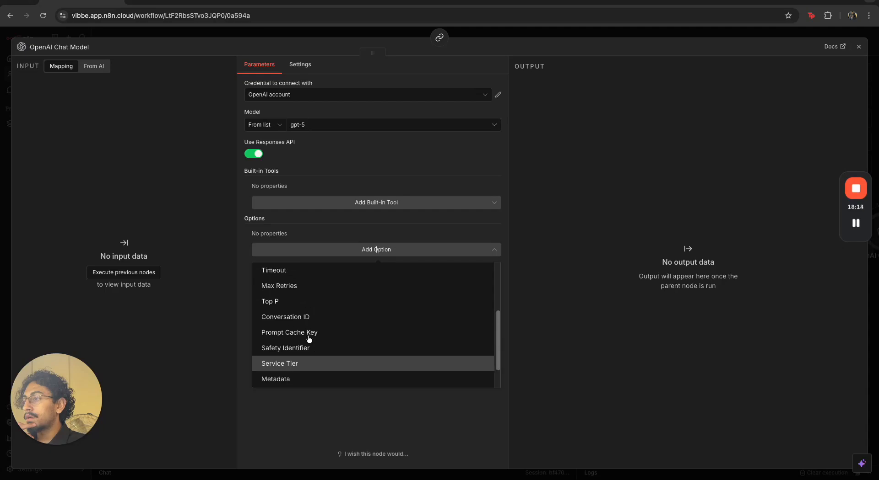
{"action": "key", "text": "Escape"}
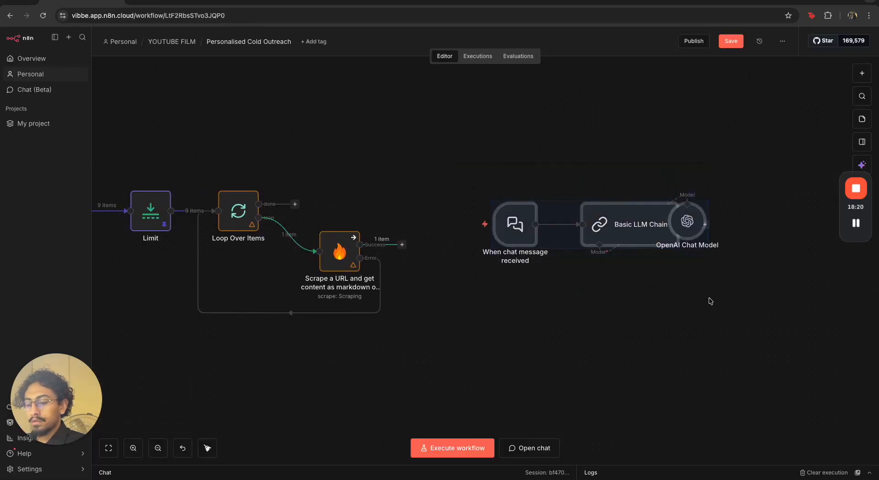
Delete the chat trigger, Basic LLM Chain and OpenAI Chat Model nodes, then add an OpenAI Message a model node
{"action": "key", "text": "Delete"}
{"action": "key", "text": "Tab"}
{"action": "type", "text": "open"}
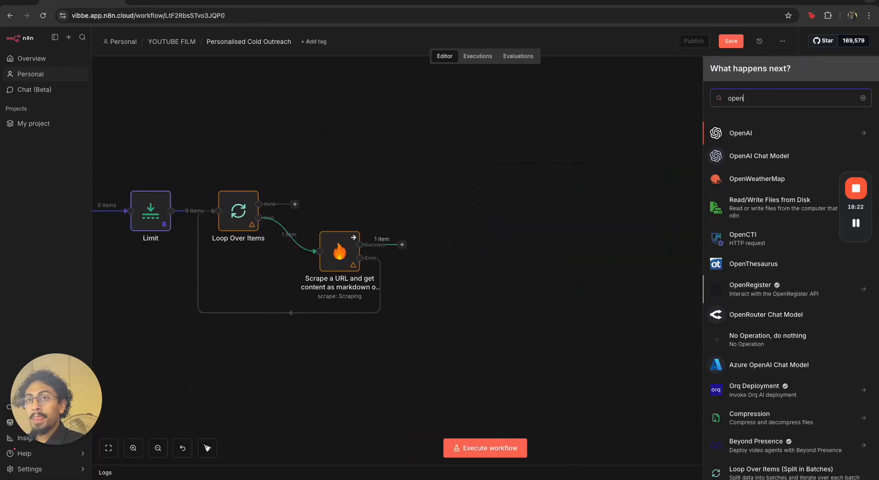
{"action": "left_click", "coordinate": [778, 134]}
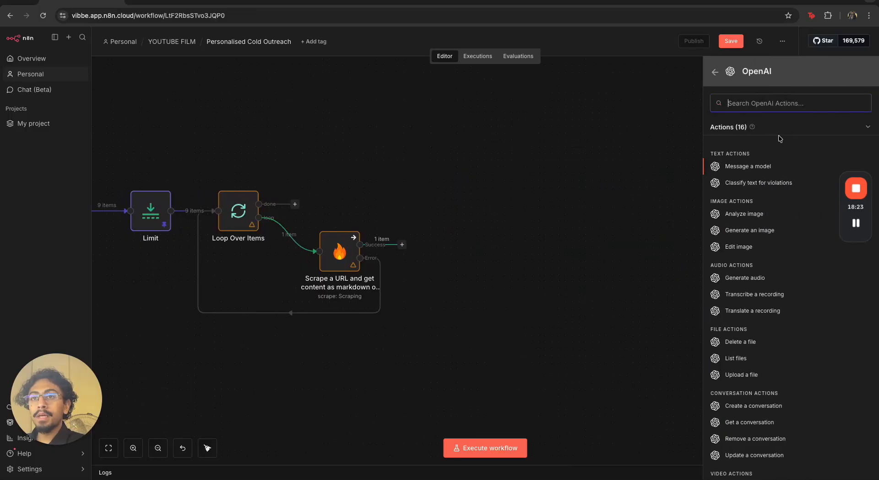
{"action": "left_click", "coordinate": [774, 166]}
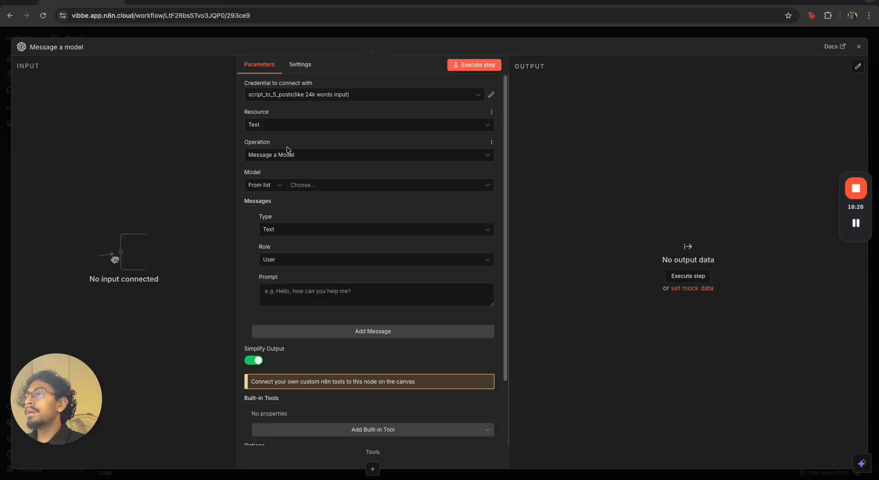
Set the Message a model node's model to GPT-5 and its credential to OpenAi account
{"action": "left_click", "coordinate": [308, 185]}
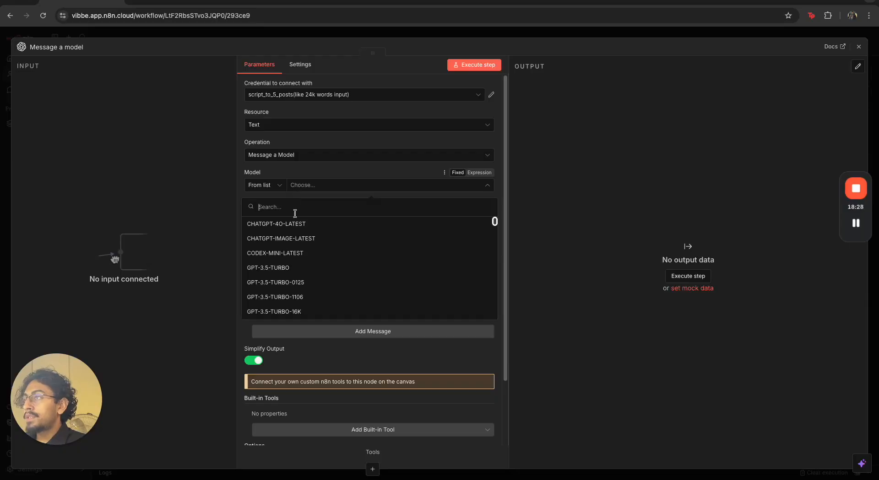
{"action": "scroll", "coordinate": [306, 255], "scroll_direction": "down", "scroll_amount": 7}
{"action": "scroll", "coordinate": [309, 257], "scroll_direction": "up", "scroll_amount": 1}
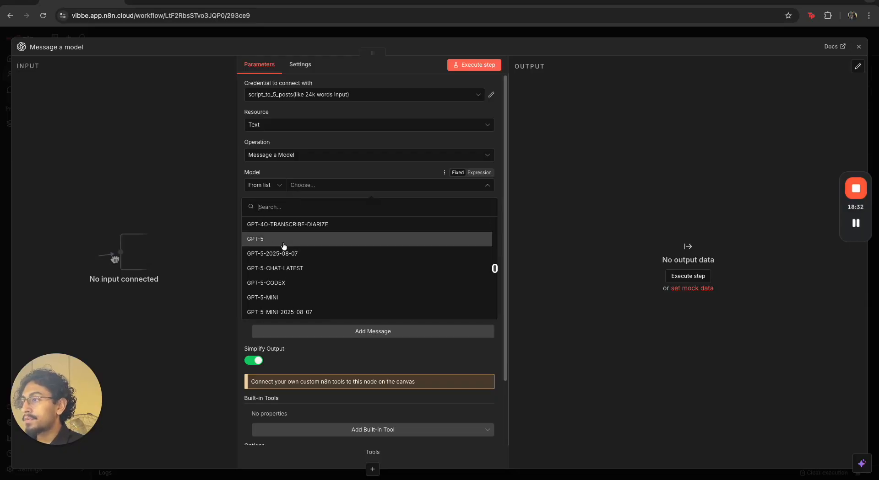
{"action": "left_click", "coordinate": [284, 242]}
{"action": "left_click", "coordinate": [356, 94]}
{"action": "left_click", "coordinate": [341, 174]}
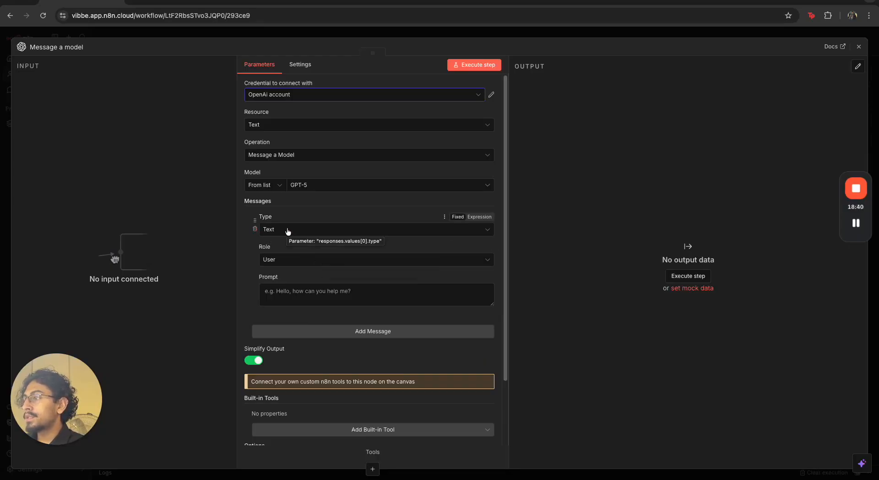
Replace the default message with a new message whose role is System
{"action": "left_click", "coordinate": [256, 230]}
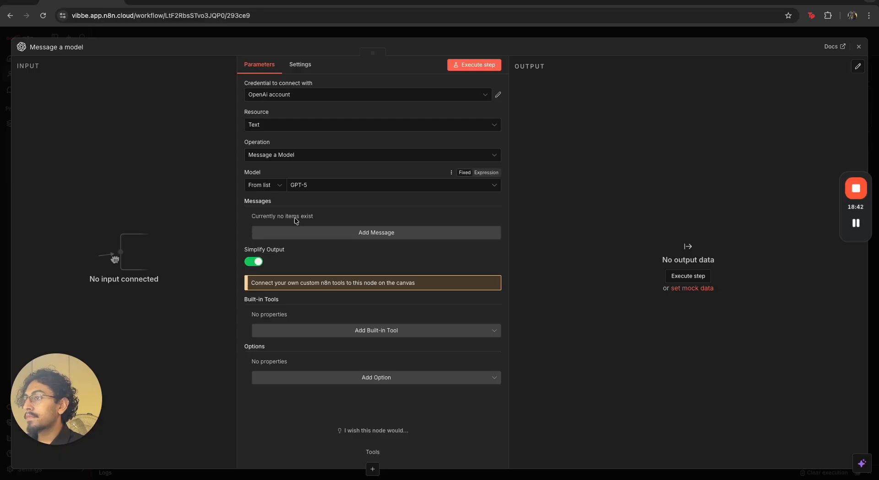
{"action": "left_click", "coordinate": [308, 233]}
{"action": "left_click", "coordinate": [309, 259]}
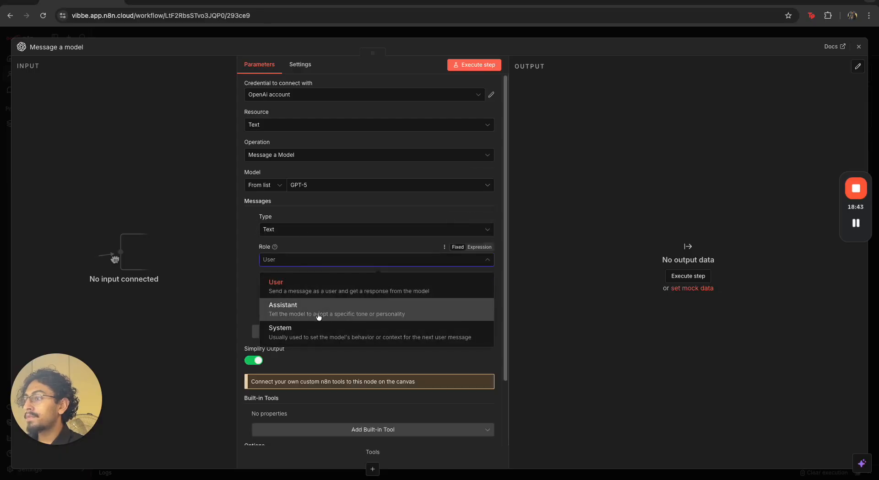
{"action": "left_click", "coordinate": [320, 333]}
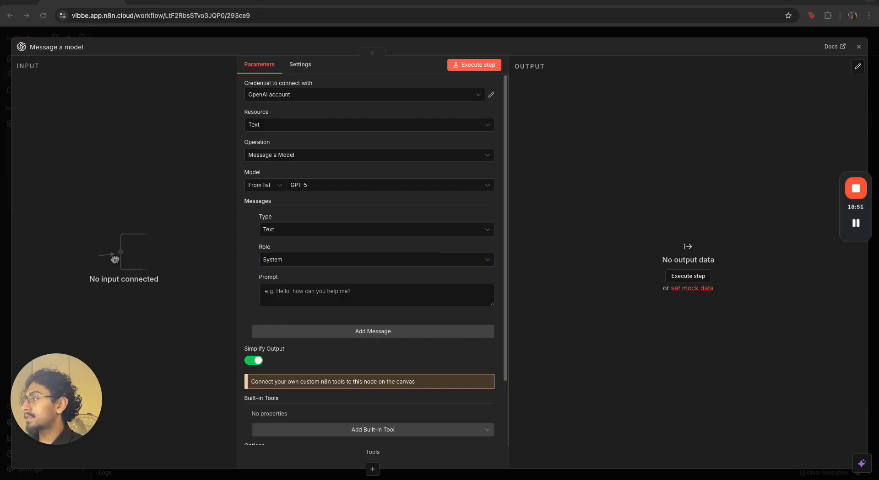
Set the System prompt to "You're a helpful, intelligent website scraping assistant."
{"action": "left_click", "coordinate": [440, 291]}
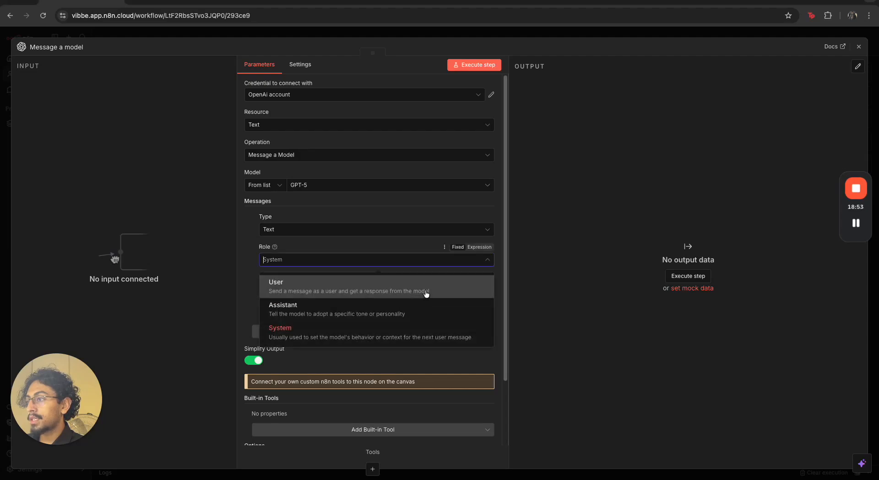
{"action": "left_click", "coordinate": [241, 303]}
{"action": "left_click", "coordinate": [316, 288]}
{"action": "type", "text": "You're a helpful, intelligent website scraping assistant. You specialize in dental sites."}
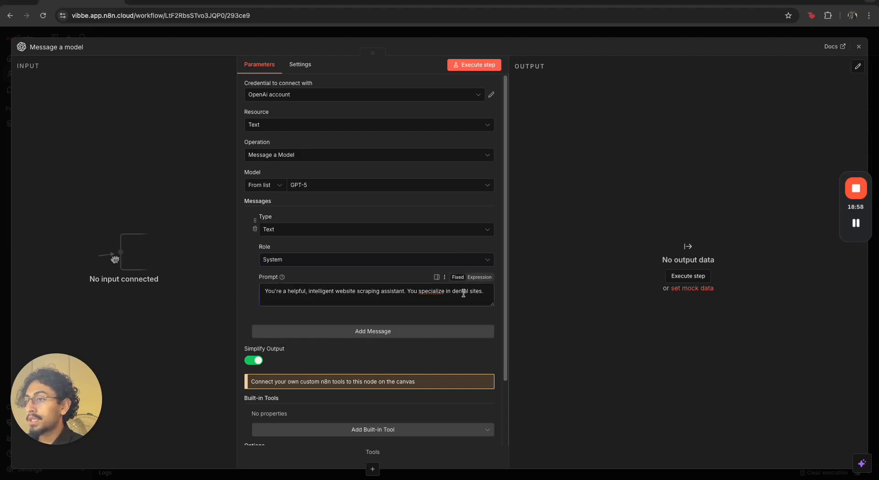
{"action": "left_click_drag", "start_coordinate": [485, 292], "coordinate": [408, 292]}
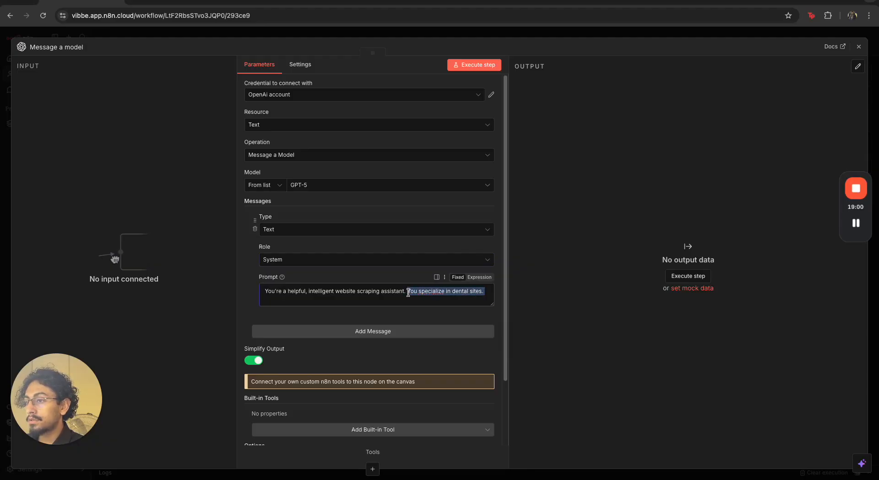
{"action": "key", "text": "BackSpace"}
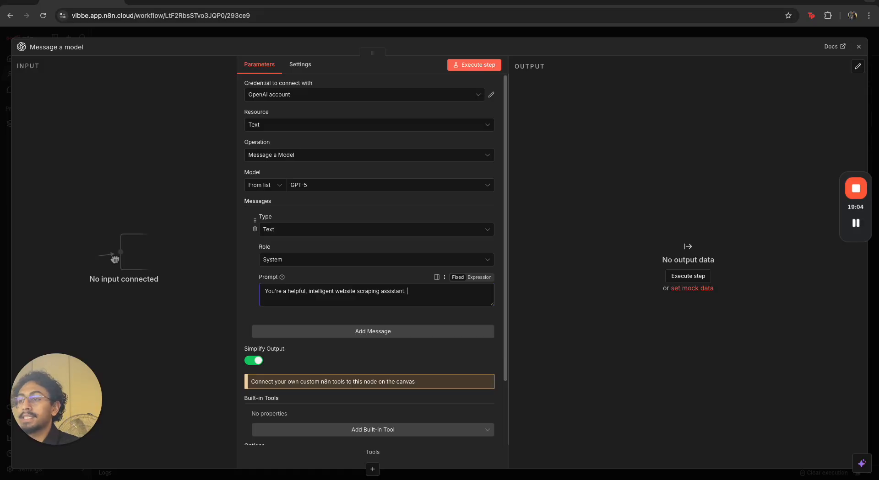
Add a User message whose prompt holds the business-information scraping instructions and the JSON output schema
{"action": "scroll", "coordinate": [403, 230], "scroll_direction": "down", "scroll_amount": 3}
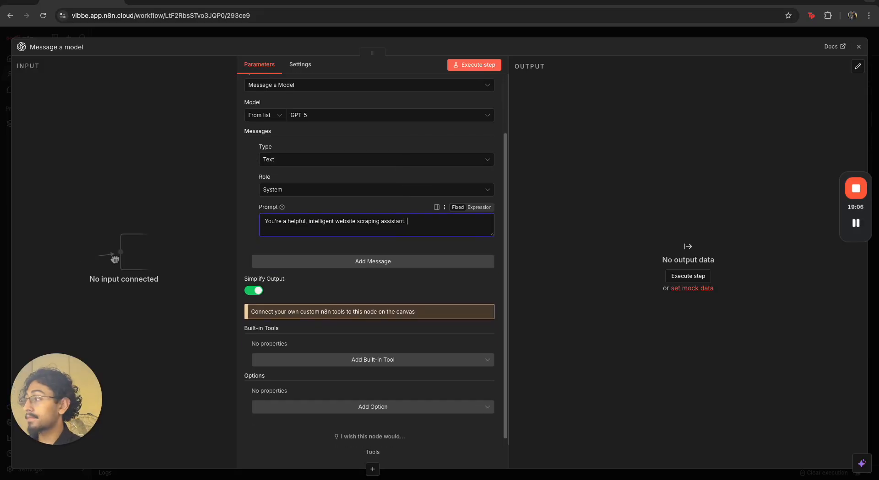
{"action": "scroll", "coordinate": [345, 285], "scroll_direction": "down", "scroll_amount": 1}
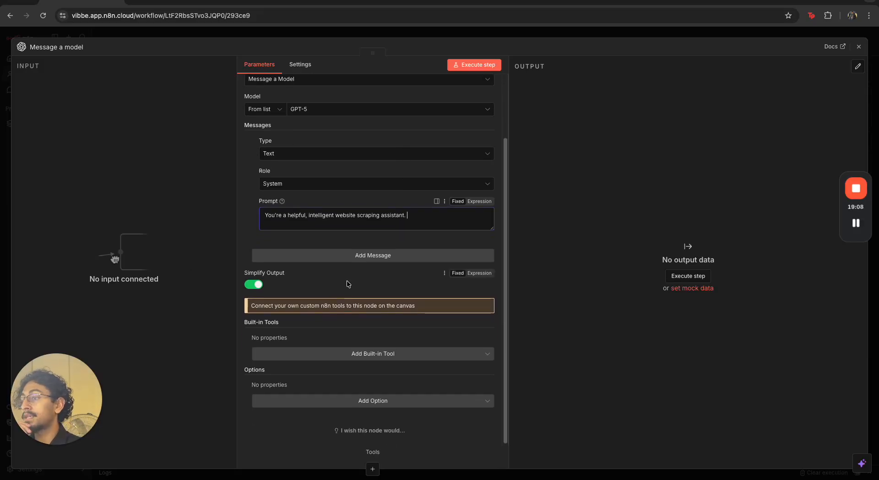
{"action": "left_click", "coordinate": [377, 264]}
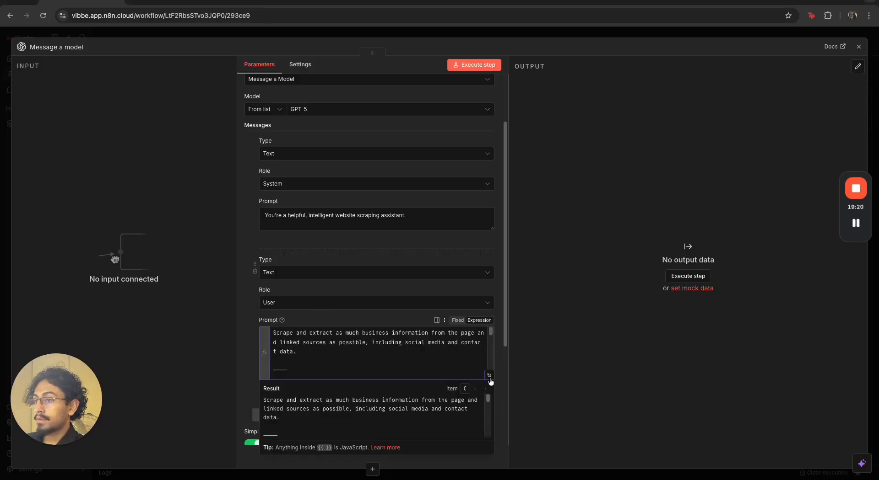
{"action": "left_click", "coordinate": [490, 380]}
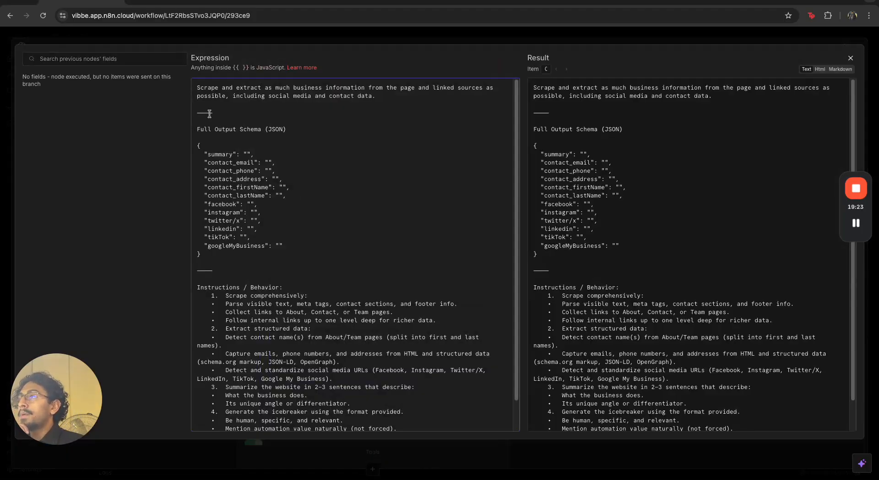
{"action": "left_click_drag", "start_coordinate": [205, 87], "coordinate": [446, 107]}
{"action": "left_click", "coordinate": [391, 105]}
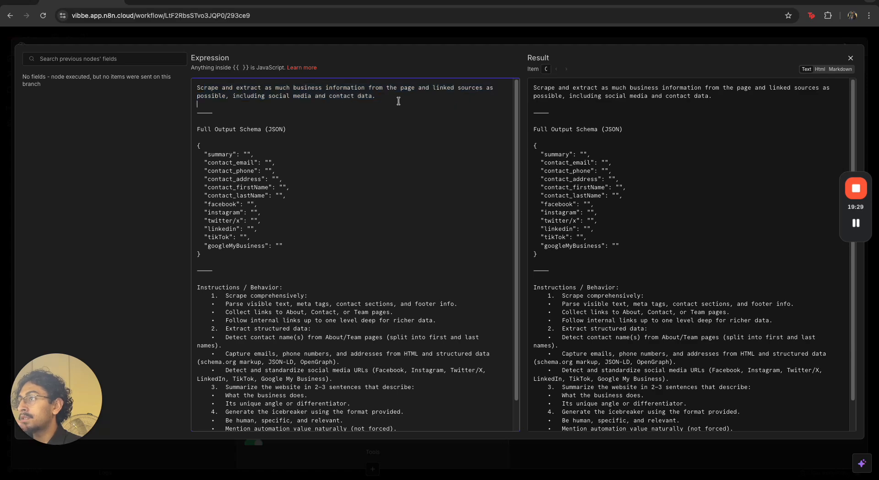
{"action": "left_click_drag", "start_coordinate": [288, 246], "coordinate": [190, 154]}
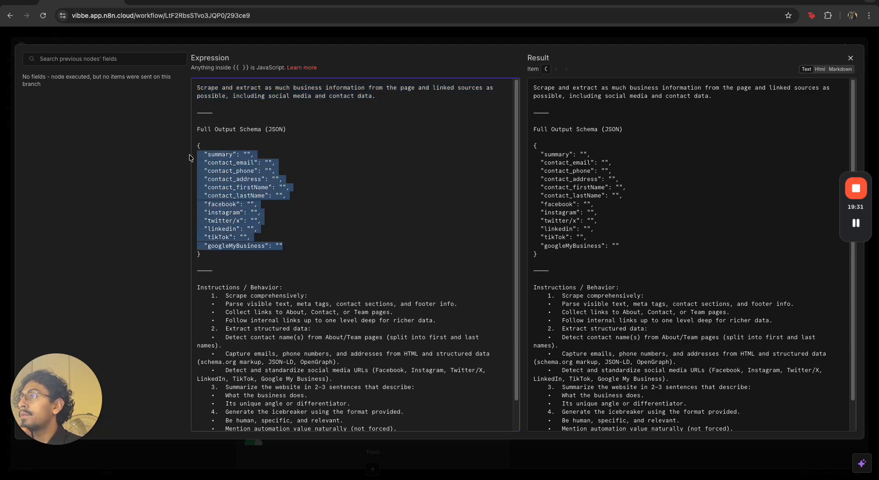
{"action": "scroll", "coordinate": [320, 237], "scroll_direction": "down", "scroll_amount": 1}
{"action": "left_click", "coordinate": [323, 238]}
{"action": "left_click_drag", "start_coordinate": [221, 244], "coordinate": [341, 356]}
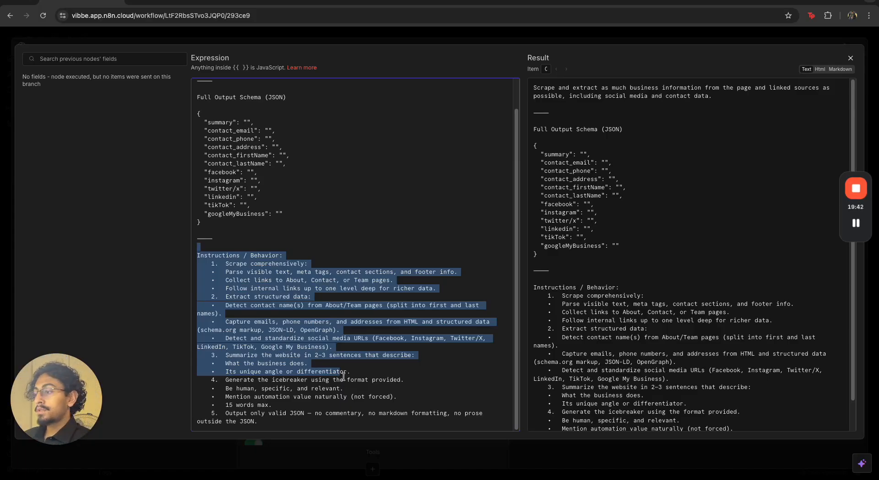
{"action": "left_click", "coordinate": [330, 440]}
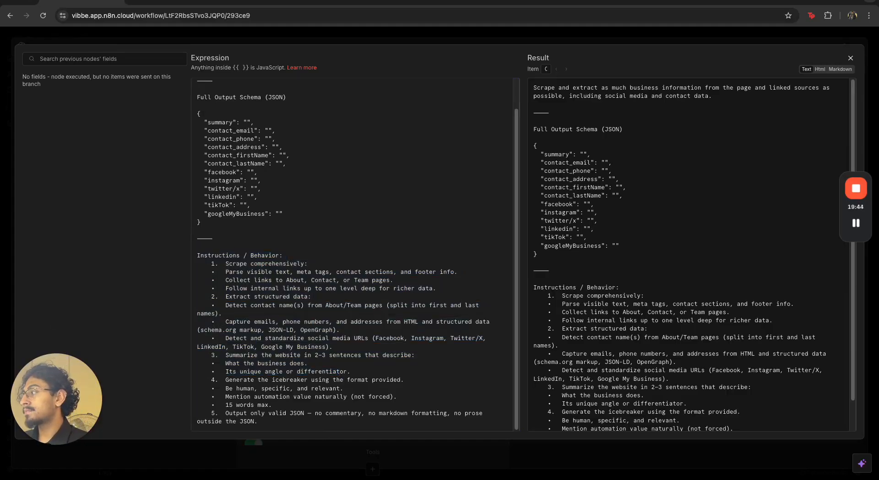
{"action": "left_click", "coordinate": [309, 41]}
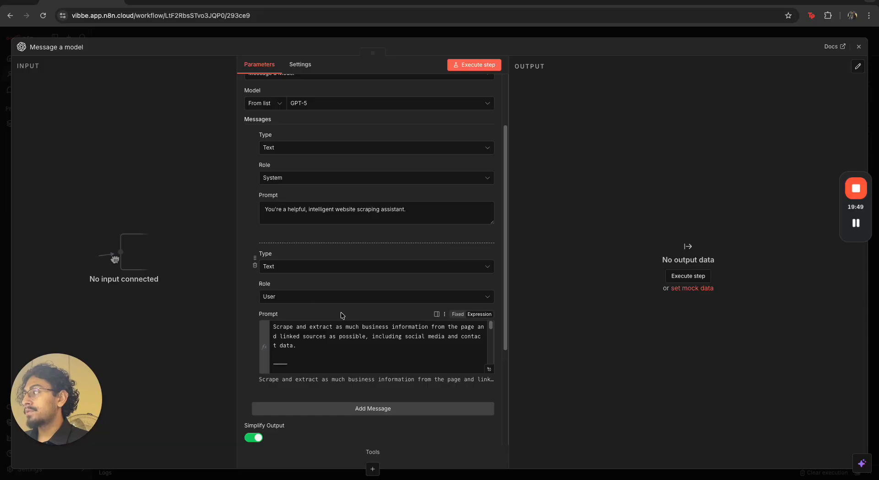
Add a third User message to the node and close the node
{"action": "scroll", "coordinate": [345, 318], "scroll_direction": "down", "scroll_amount": 2}
{"action": "left_click", "coordinate": [352, 330]}
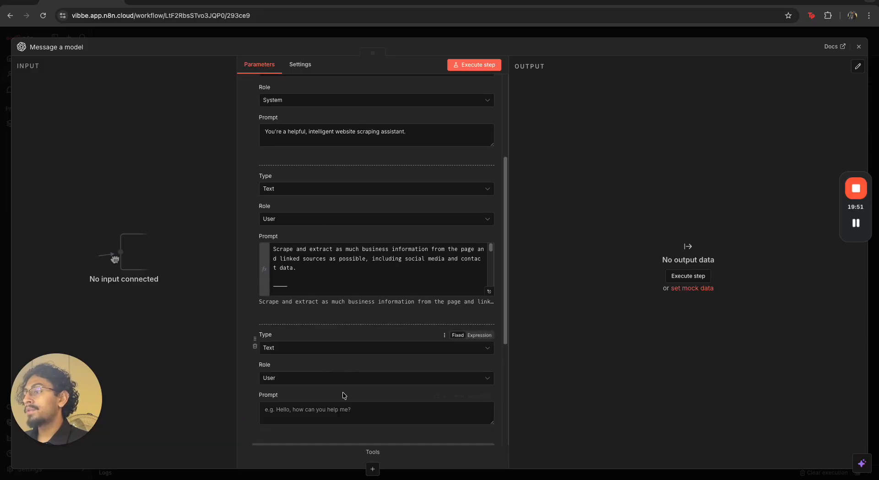
{"action": "left_click", "coordinate": [208, 32]}
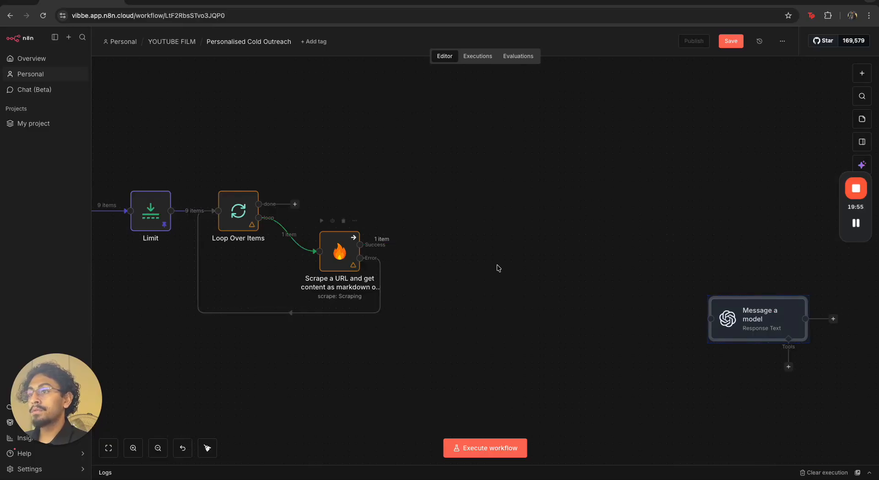
Attach Message a model to Firecrawl's success output and map the scraped data.markdown into the third message's prompt
{"action": "left_click_drag", "start_coordinate": [747, 319], "coordinate": [445, 244]}
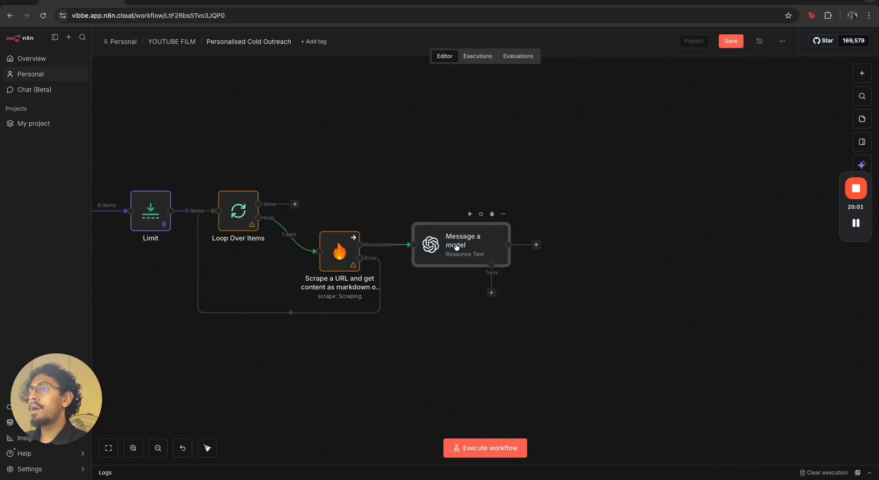
{"action": "double_click", "coordinate": [455, 246]}
{"action": "scroll", "coordinate": [348, 274], "scroll_direction": "down", "scroll_amount": 8}
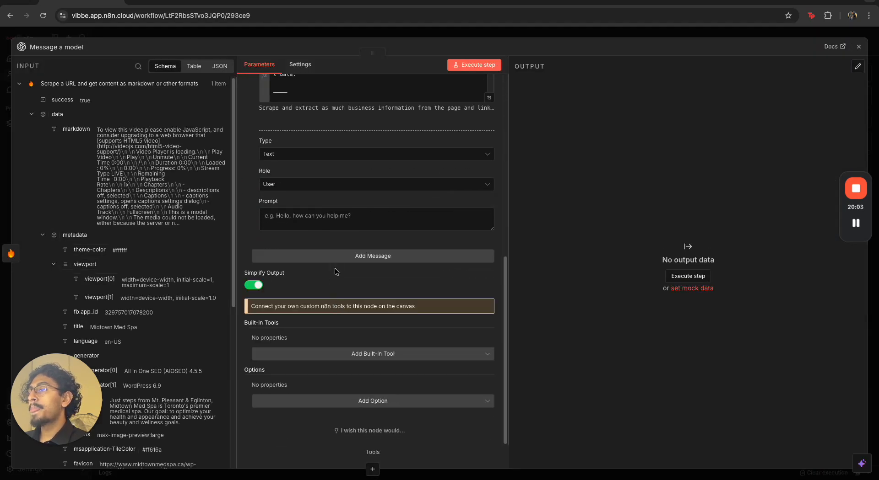
{"action": "left_click_drag", "start_coordinate": [77, 129], "coordinate": [322, 214]}
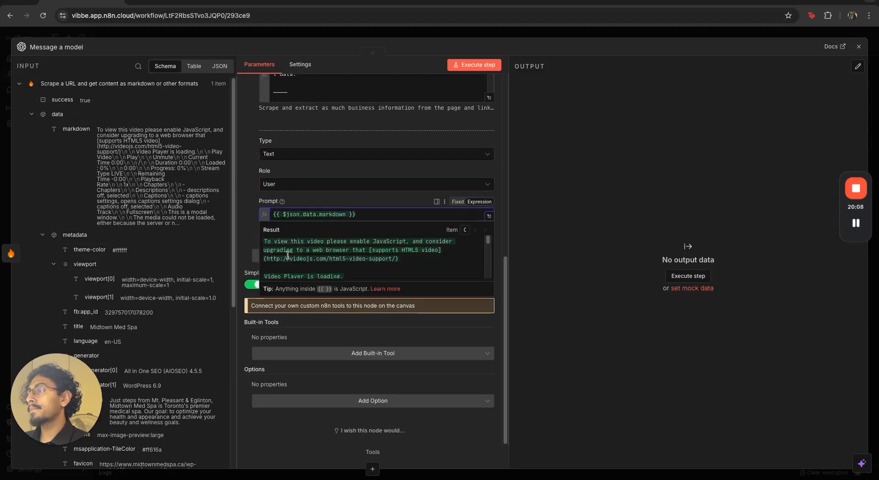
{"action": "left_click", "coordinate": [245, 244]}
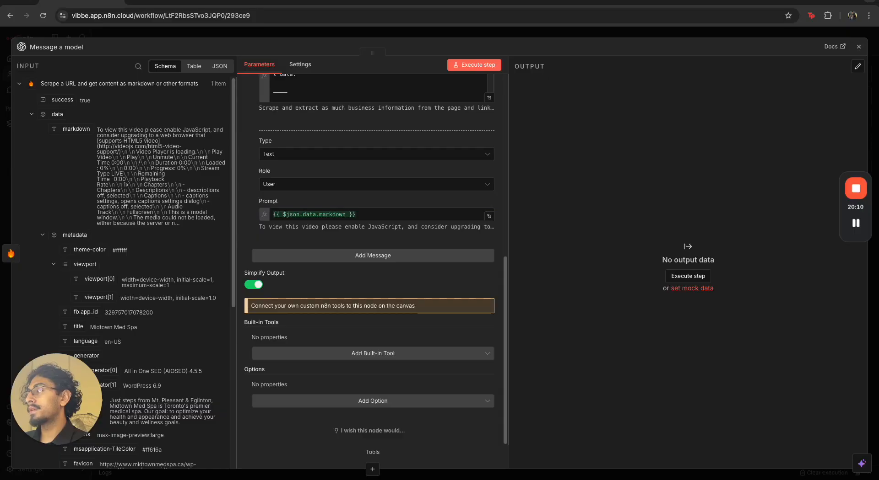
{"action": "scroll", "coordinate": [143, 295], "scroll_direction": "down", "scroll_amount": 6}
{"action": "scroll", "coordinate": [104, 305], "scroll_direction": "up", "scroll_amount": 4}
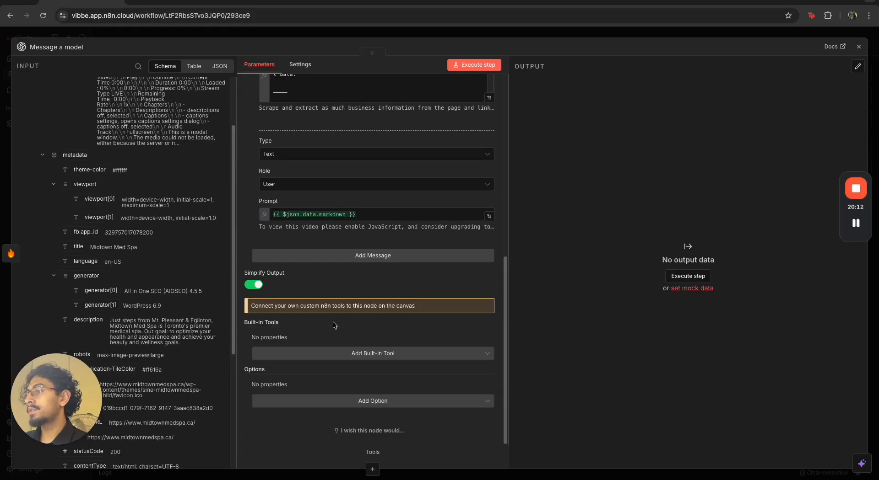
Add the Reasoning option to the node and set its Effort to Low
{"action": "left_click", "coordinate": [339, 402]}
{"action": "scroll", "coordinate": [329, 375], "scroll_direction": "down", "scroll_amount": 3}
{"action": "scroll", "coordinate": [330, 375], "scroll_direction": "down", "scroll_amount": 5}
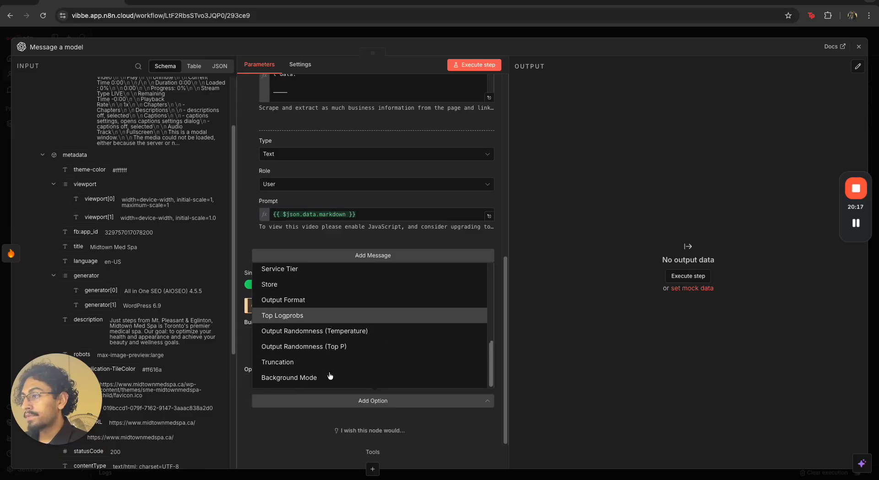
{"action": "scroll", "coordinate": [314, 318], "scroll_direction": "up", "scroll_amount": 3}
{"action": "left_click", "coordinate": [294, 361]}
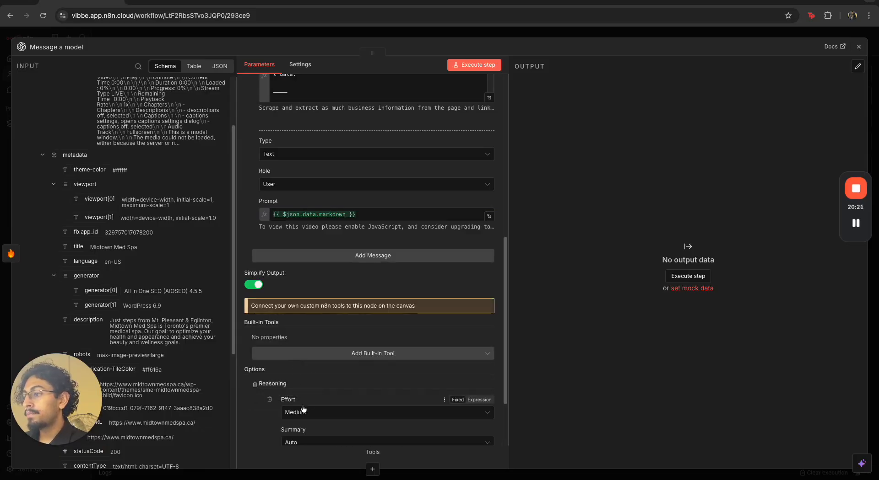
{"action": "scroll", "coordinate": [307, 398], "scroll_direction": "down", "scroll_amount": 2}
{"action": "left_click", "coordinate": [322, 328]}
{"action": "left_click", "coordinate": [322, 347]}
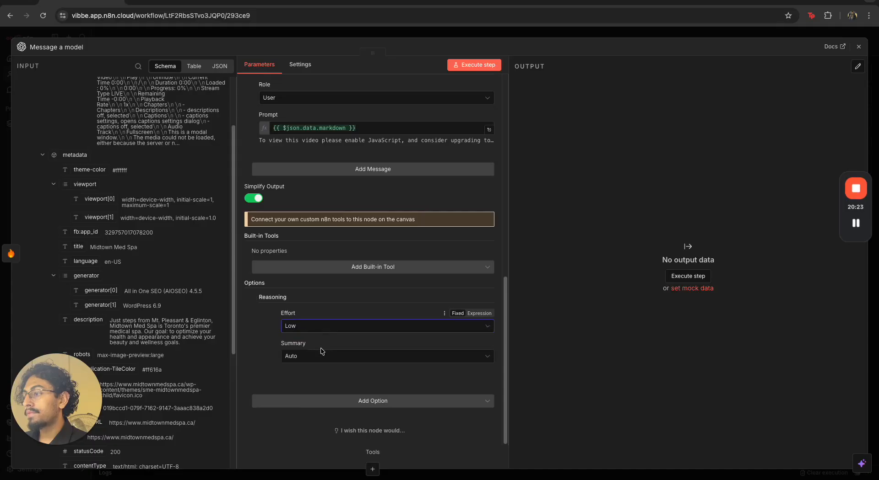
Set the reasoning Summary to None and execute the Message a model step
{"action": "left_click", "coordinate": [324, 355]}
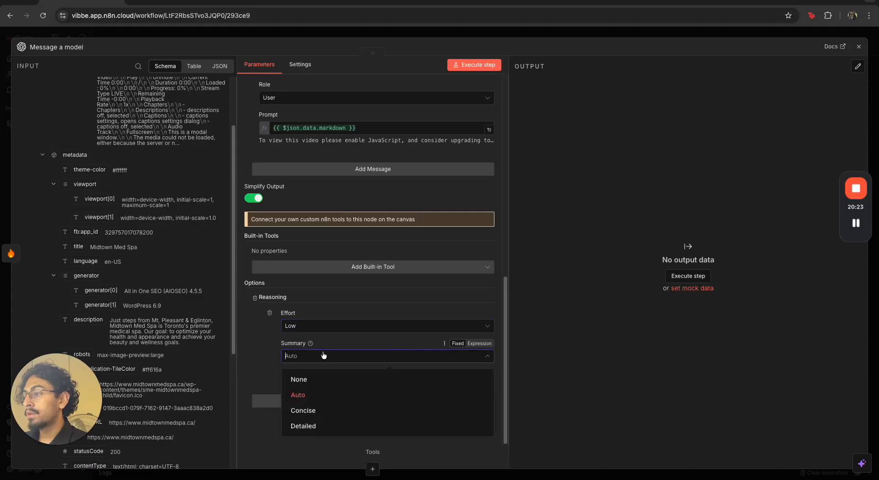
{"action": "left_click", "coordinate": [318, 380]}
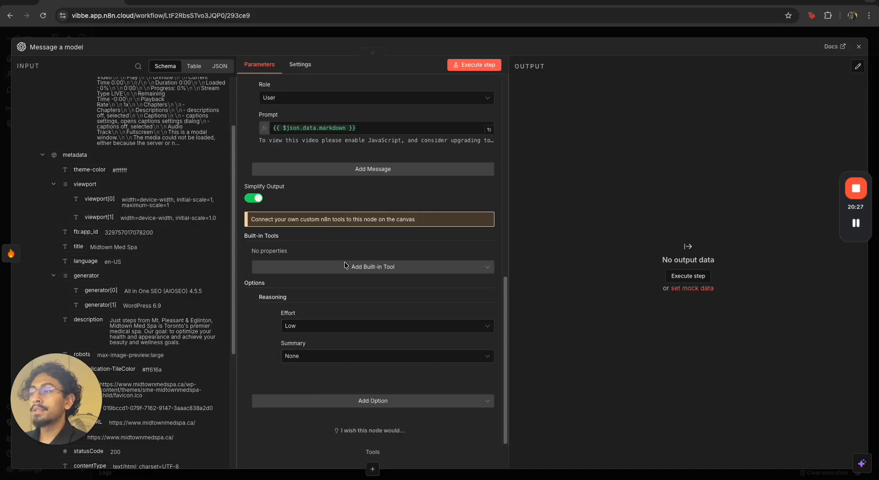
{"action": "left_click", "coordinate": [474, 64]}
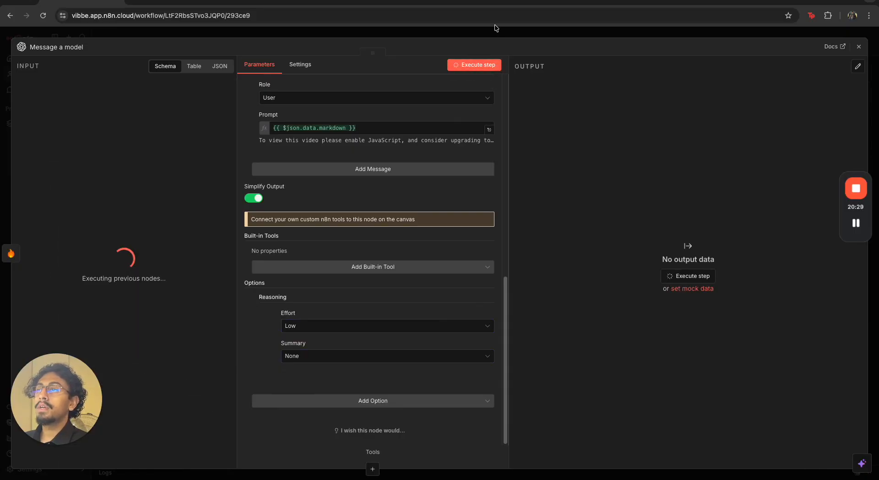
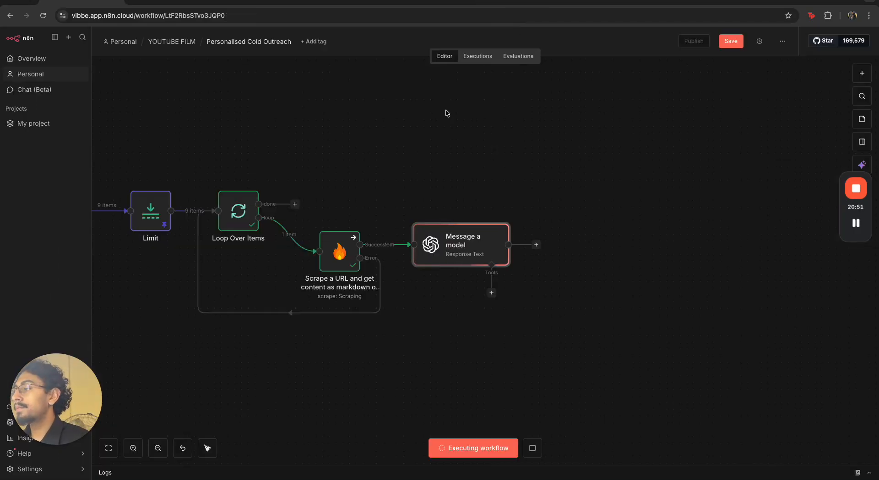
Reopen the Message a model node and examine the generated text in its output
{"action": "left_click", "coordinate": [517, 30]}
{"action": "left_click", "coordinate": [329, 271]}
{"action": "key", "text": "p"}
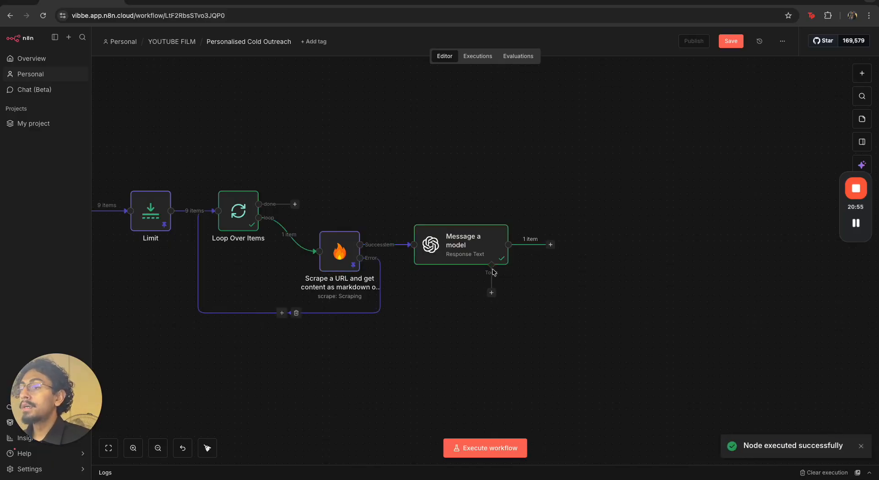
{"action": "double_click", "coordinate": [485, 253]}
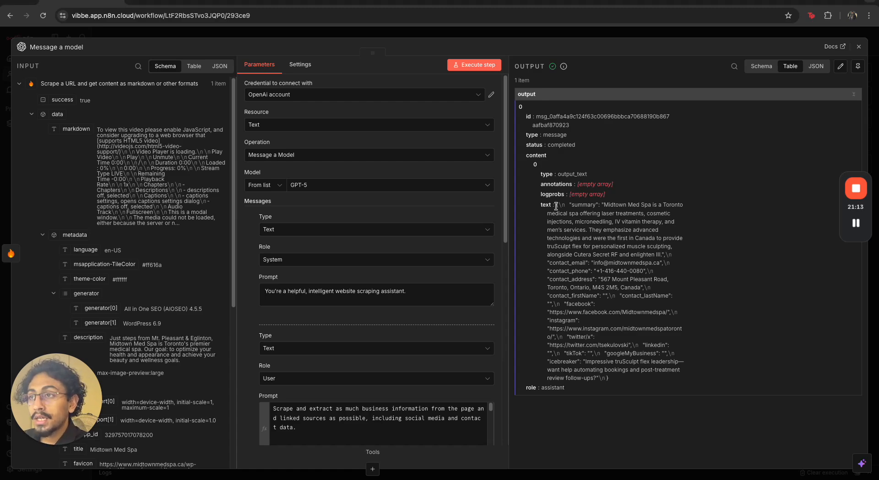
{"action": "left_click_drag", "start_coordinate": [540, 206], "coordinate": [555, 205]}
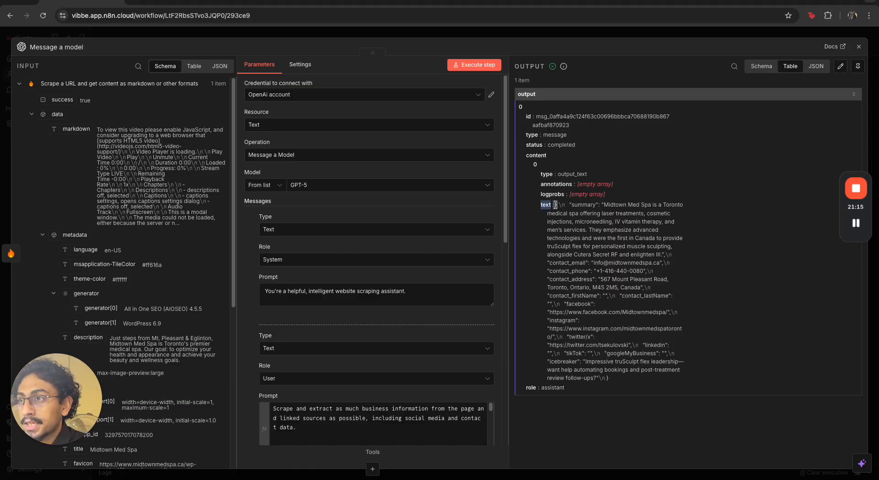
{"action": "scroll", "coordinate": [350, 324], "scroll_direction": "down", "scroll_amount": 10}
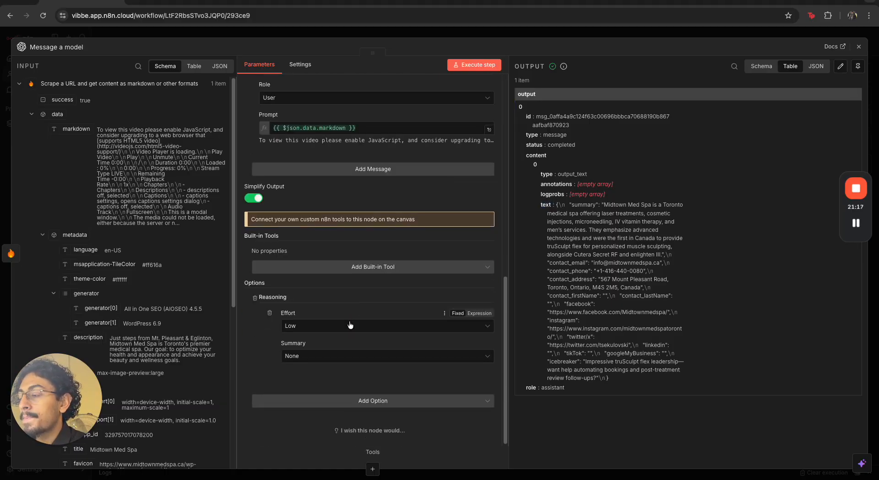
Remove the Reasoning option from the Message a model node and execute the step again
{"action": "left_click", "coordinate": [255, 299]}
{"action": "left_click", "coordinate": [506, 35]}
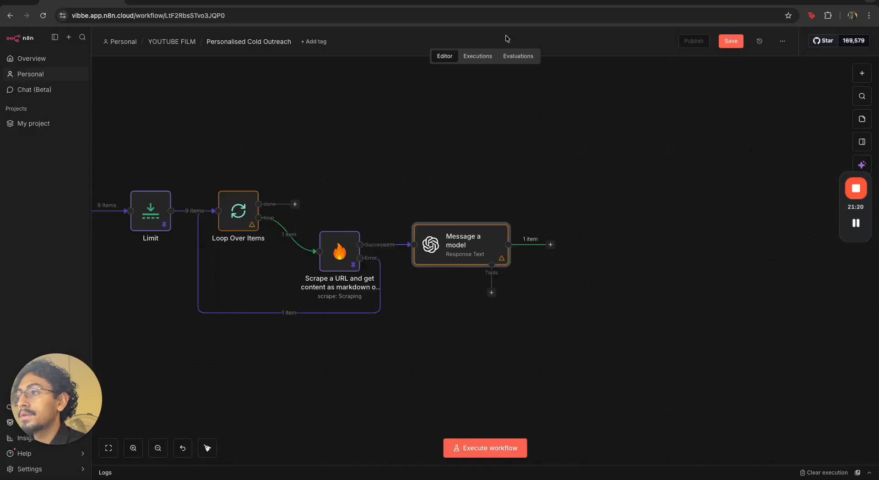
{"action": "double_click", "coordinate": [447, 246]}
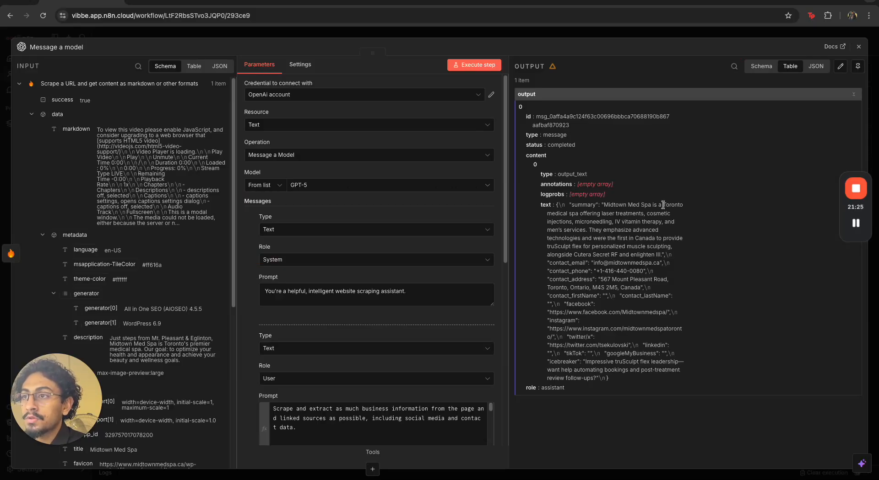
{"action": "left_click_drag", "start_coordinate": [593, 214], "coordinate": [667, 222]}
{"action": "left_click_drag", "start_coordinate": [596, 239], "coordinate": [635, 247]}
{"action": "left_click_drag", "start_coordinate": [592, 263], "coordinate": [634, 272]}
{"action": "left_click_drag", "start_coordinate": [582, 288], "coordinate": [612, 296]}
{"action": "left_click", "coordinate": [474, 65]}
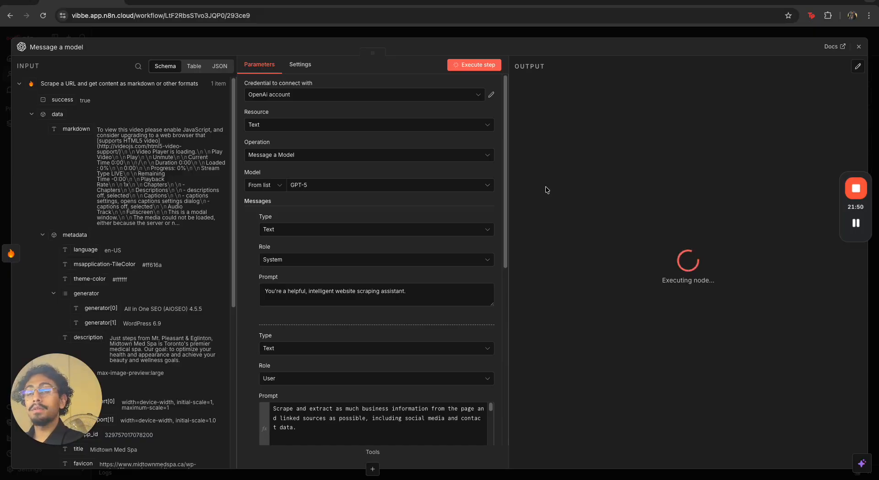
Examine the new text output of the Message a model step
{"action": "scroll", "coordinate": [366, 319], "scroll_direction": "down", "scroll_amount": 5}
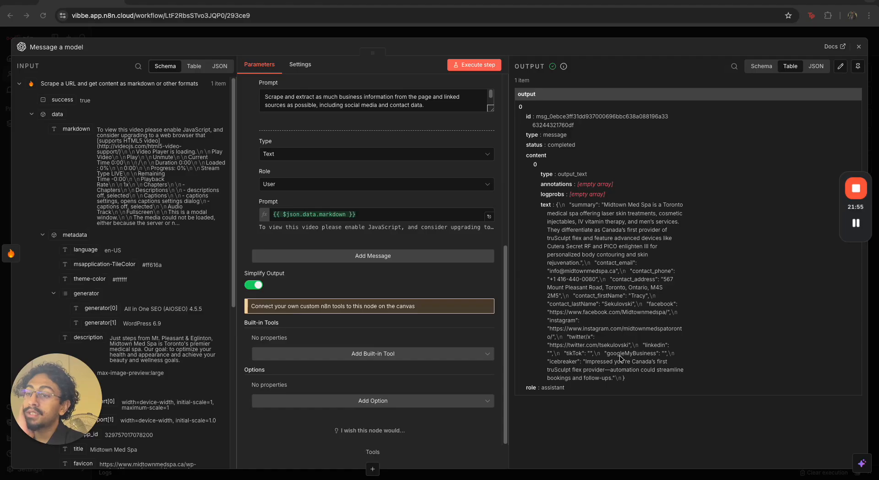
{"action": "left_click_drag", "start_coordinate": [630, 378], "coordinate": [553, 207]}
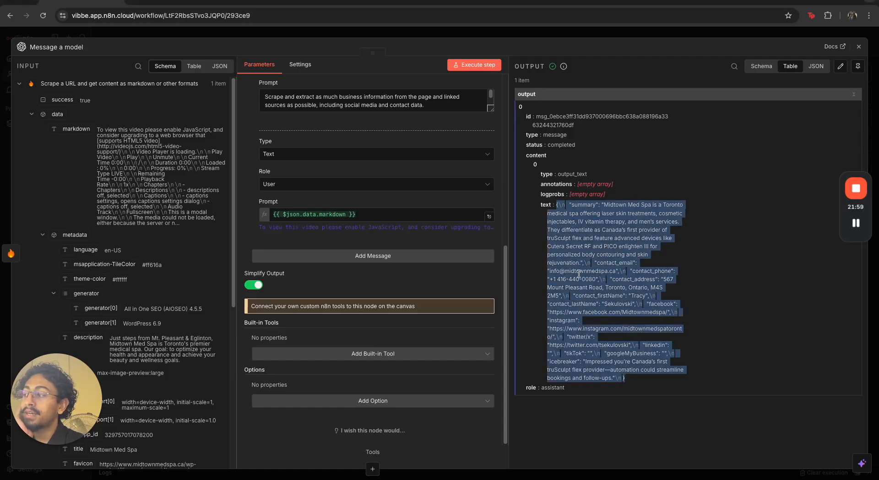
{"action": "left_click", "coordinate": [603, 277]}
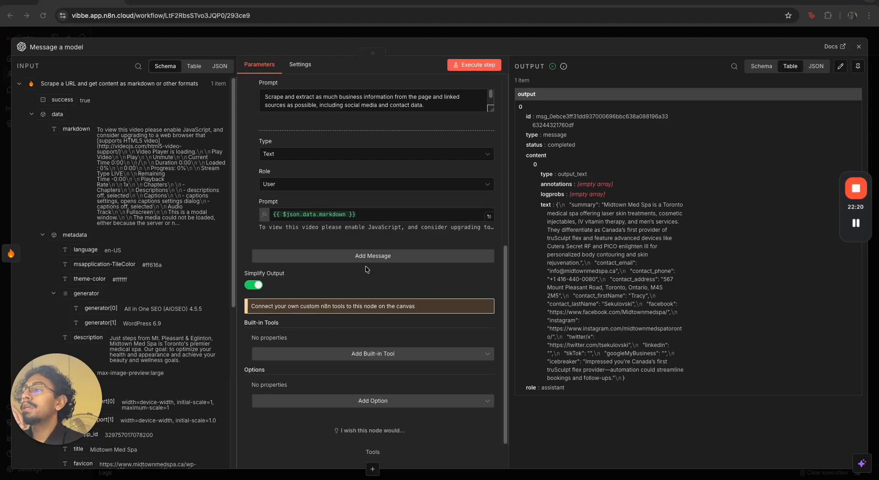
Switch the second message's prompt to Expression mode
{"action": "scroll", "coordinate": [366, 269], "scroll_direction": "up", "scroll_amount": 7}
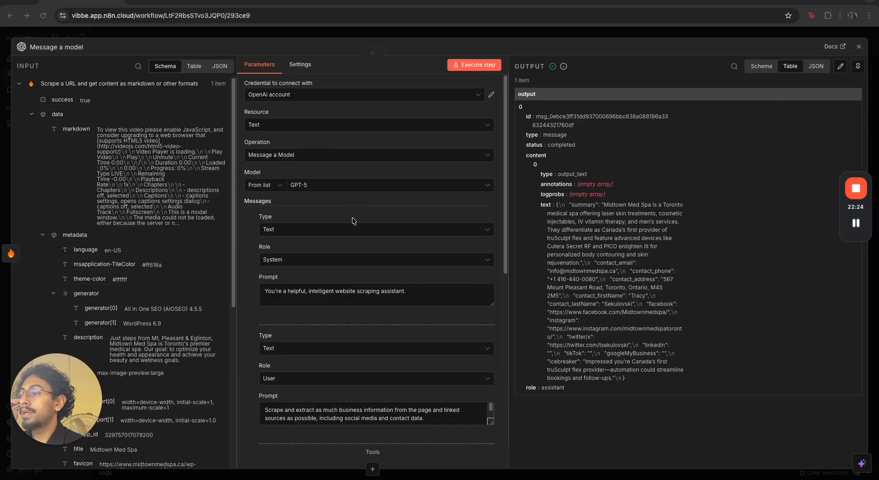
{"action": "scroll", "coordinate": [331, 290], "scroll_direction": "down", "scroll_amount": 2}
{"action": "scroll", "coordinate": [474, 349], "scroll_direction": "down", "scroll_amount": 8}
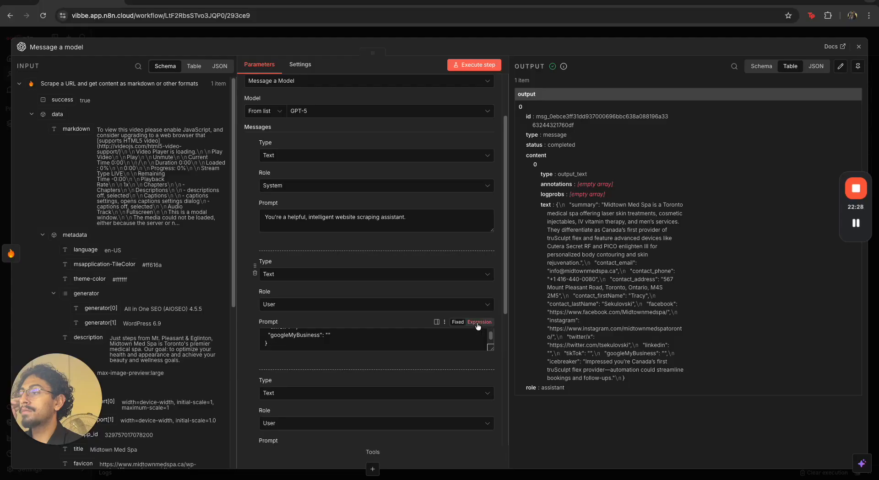
{"action": "left_click", "coordinate": [477, 326]}
{"action": "left_click", "coordinate": [490, 379]}
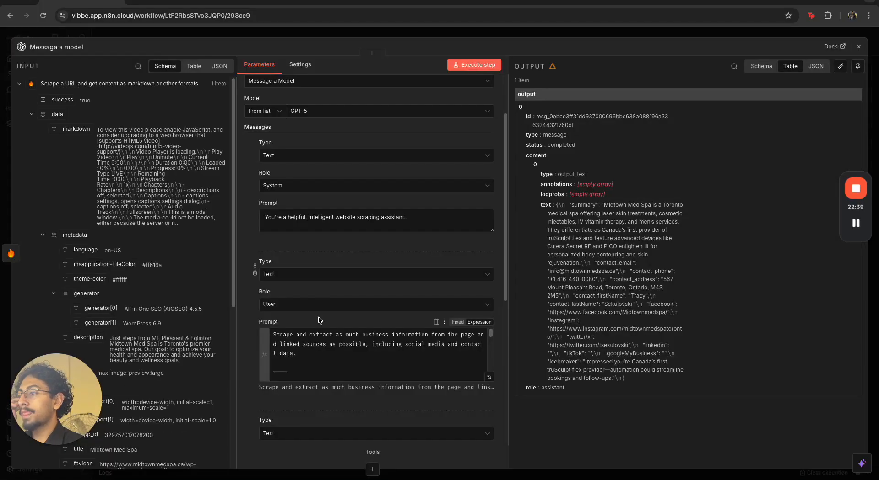
Set the second message's role to Assistant and execute the step
{"action": "left_click", "coordinate": [318, 309]}
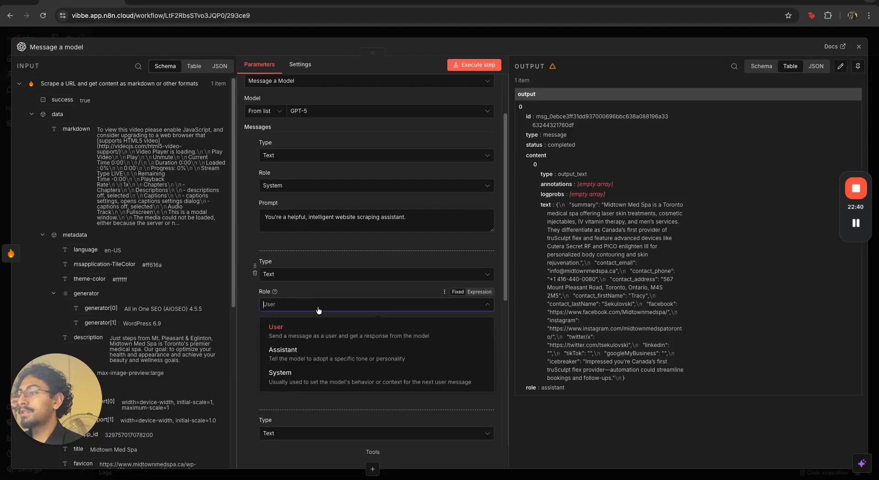
{"action": "left_click", "coordinate": [315, 361]}
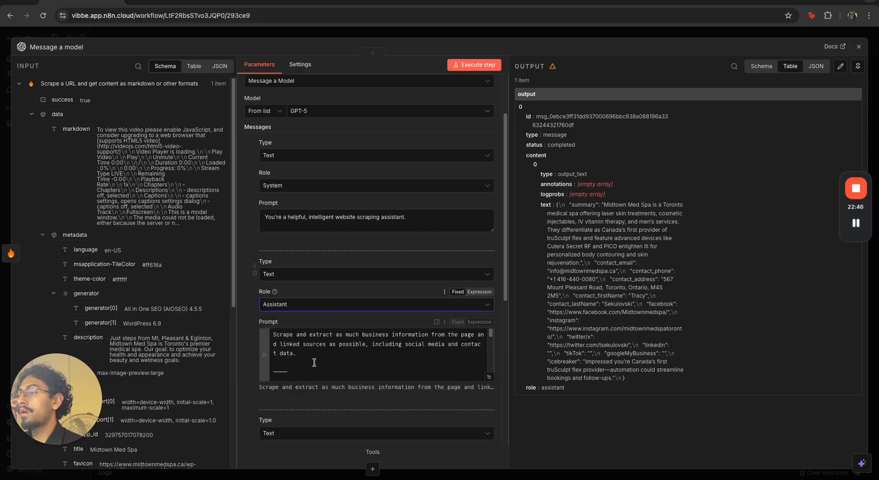
{"action": "left_click", "coordinate": [489, 65]}
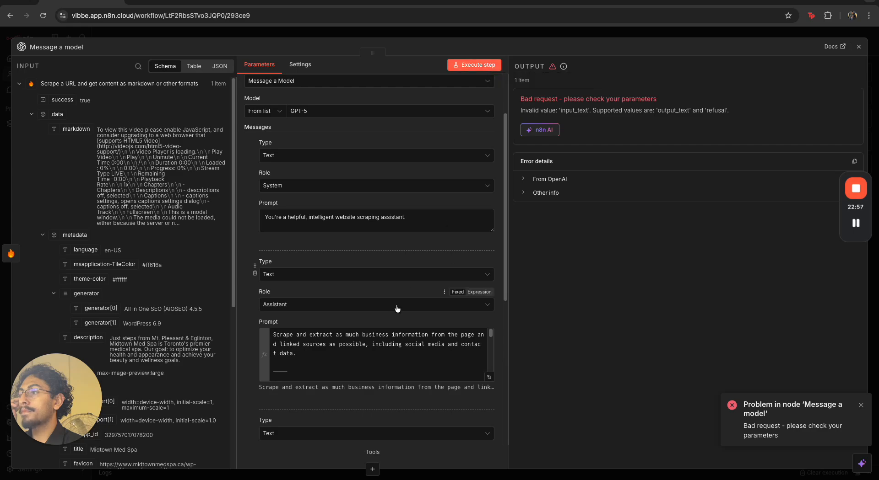
Change the second message's role to System and execute the step again
{"action": "left_click", "coordinate": [375, 304]}
{"action": "left_click", "coordinate": [370, 376]}
{"action": "left_click", "coordinate": [492, 64]}
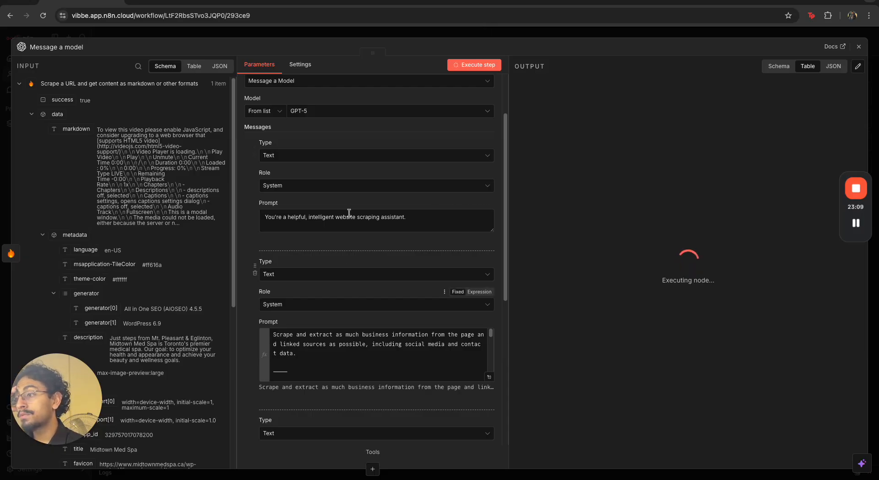
Review the second message's prompt in the full expression editor, then close the node
{"action": "scroll", "coordinate": [349, 215], "scroll_direction": "down", "scroll_amount": 4}
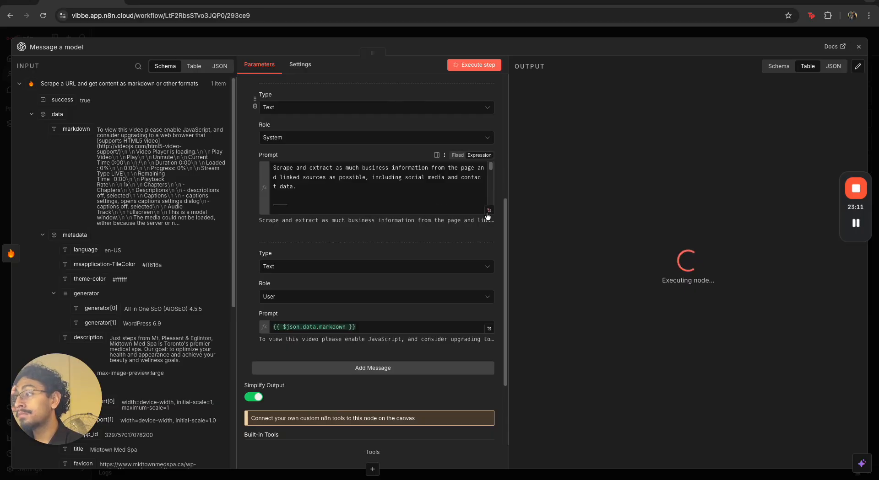
{"action": "left_click", "coordinate": [487, 211]}
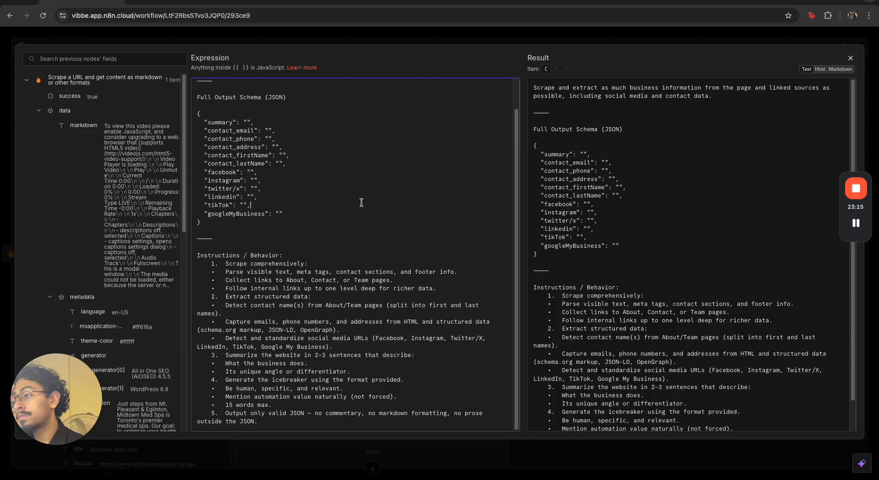
{"action": "left_click", "coordinate": [434, 42]}
{"action": "left_click", "coordinate": [439, 37]}
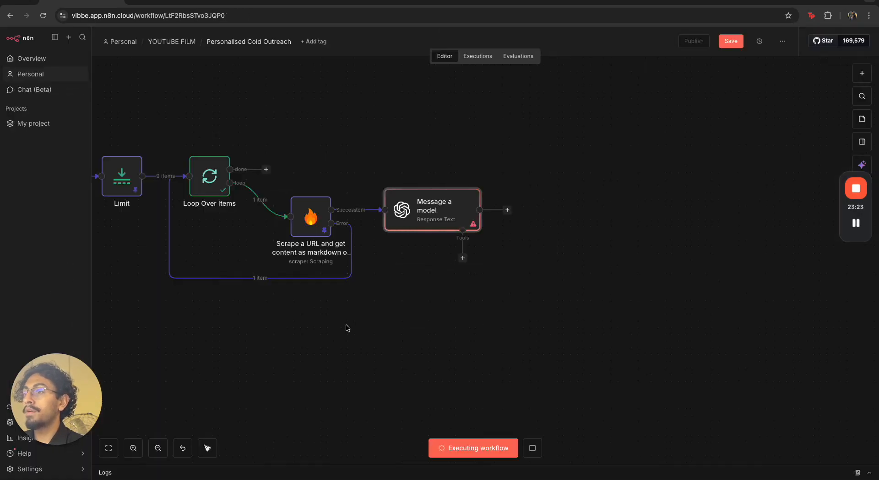
Reopen the Message a model node and review its structured output fields
{"action": "double_click", "coordinate": [444, 205]}
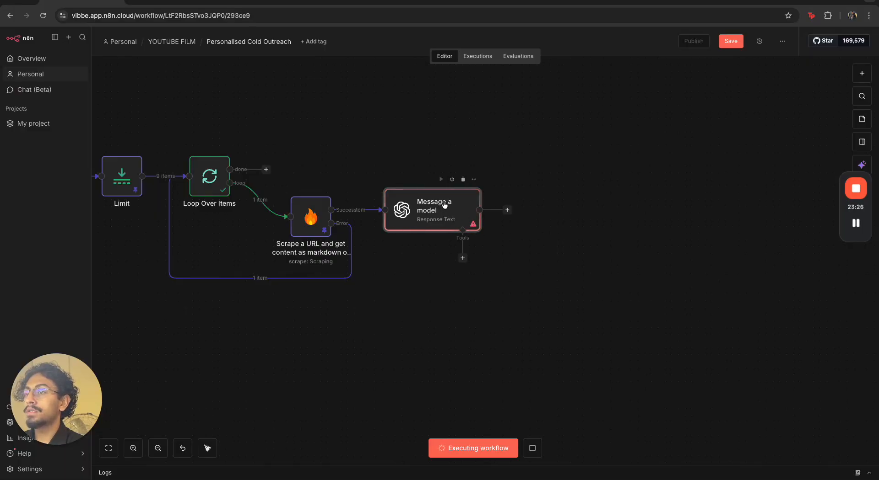
{"action": "key", "text": "Escape"}
{"action": "scroll", "coordinate": [349, 247], "scroll_direction": "right", "scroll_amount": 1}
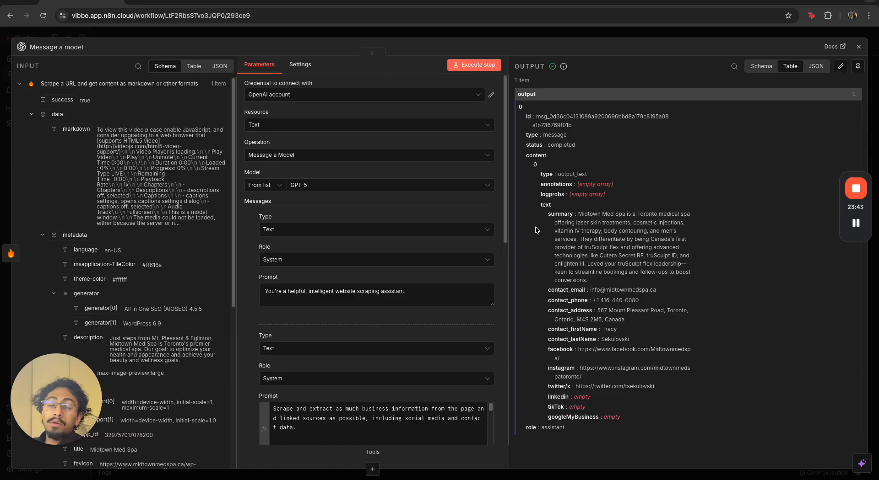
{"action": "scroll", "coordinate": [384, 236], "scroll_direction": "down", "scroll_amount": 5}
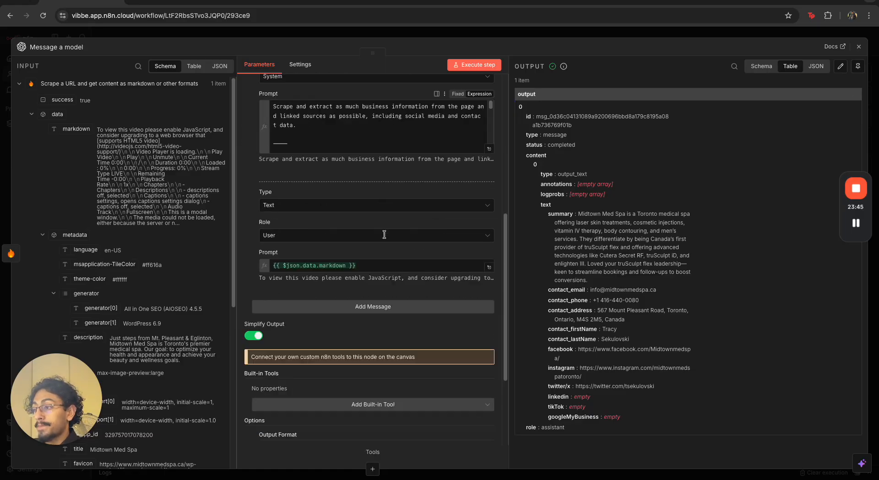
{"action": "scroll", "coordinate": [384, 235], "scroll_direction": "down", "scroll_amount": 5}
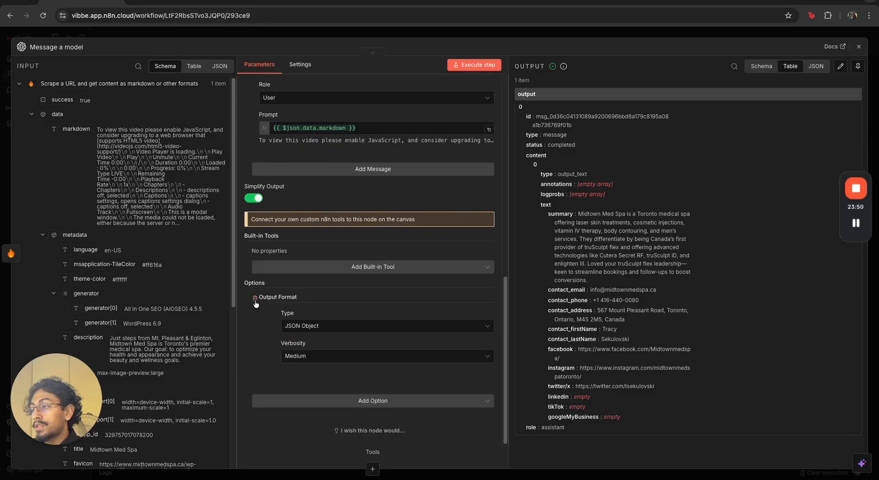
Check the Output Format type and verbosity options of the node
{"action": "left_click", "coordinate": [354, 405]}
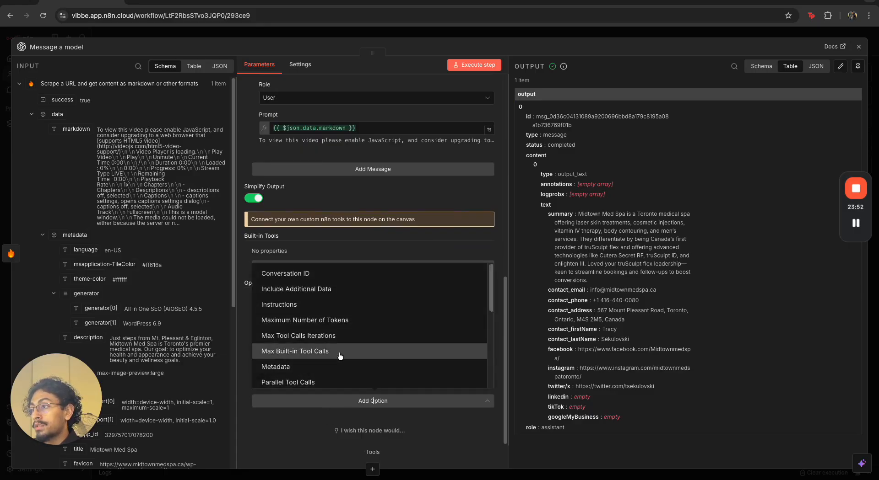
{"action": "scroll", "coordinate": [320, 274], "scroll_direction": "down", "scroll_amount": 3}
{"action": "left_click", "coordinate": [340, 235]}
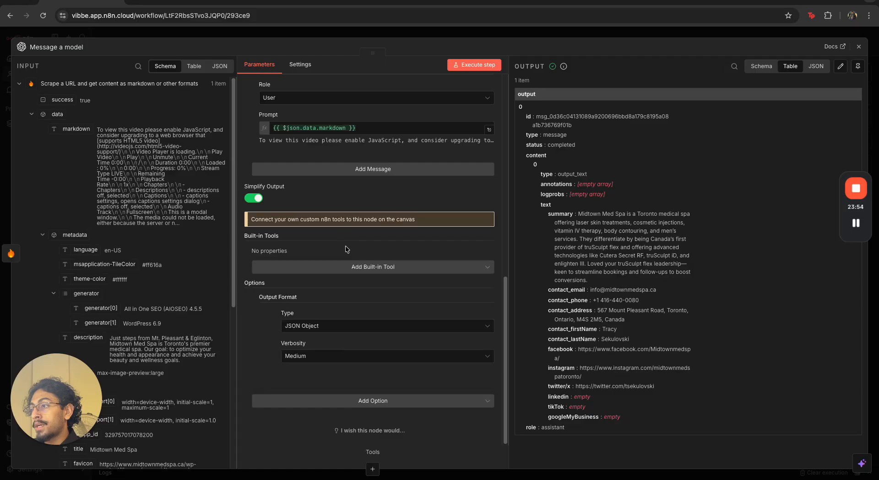
{"action": "left_click", "coordinate": [358, 328]}
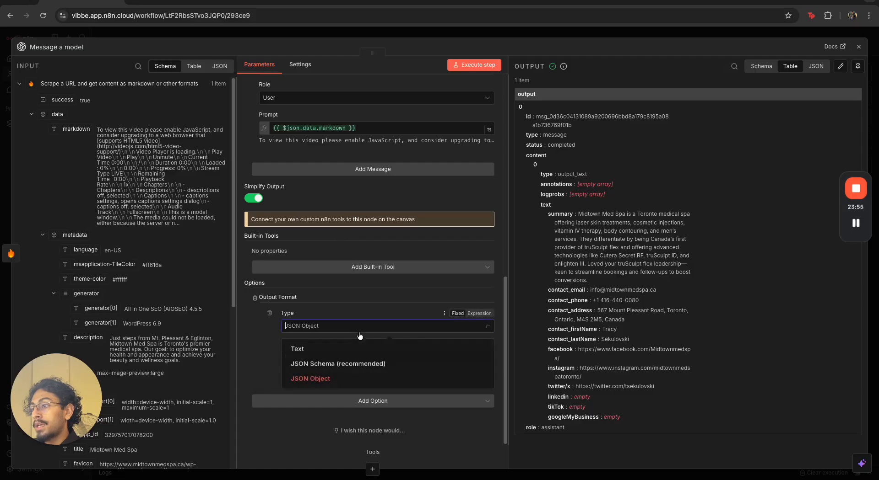
{"action": "left_click", "coordinate": [372, 384]}
{"action": "left_click", "coordinate": [304, 359]}
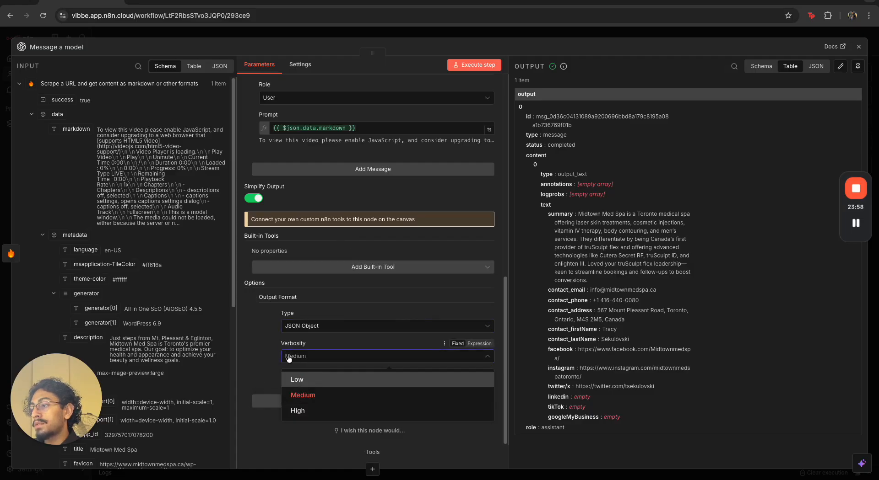
{"action": "left_click", "coordinate": [269, 321]}
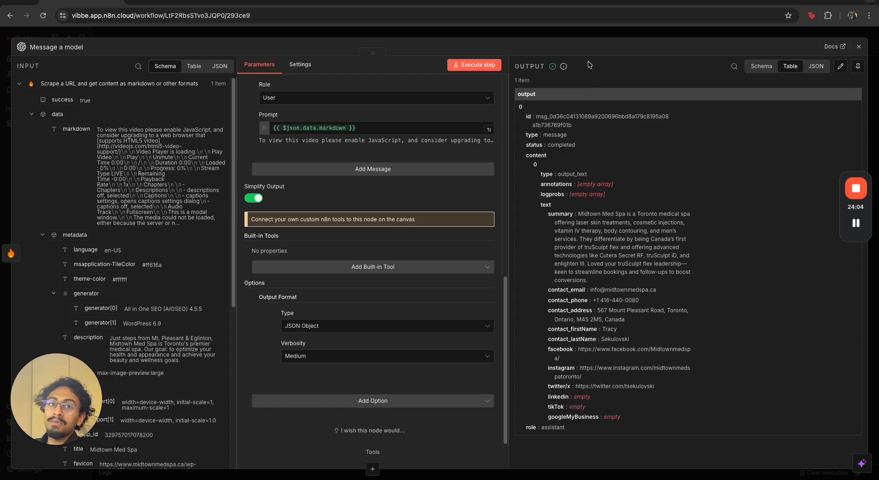
{"action": "left_click", "coordinate": [566, 32]}
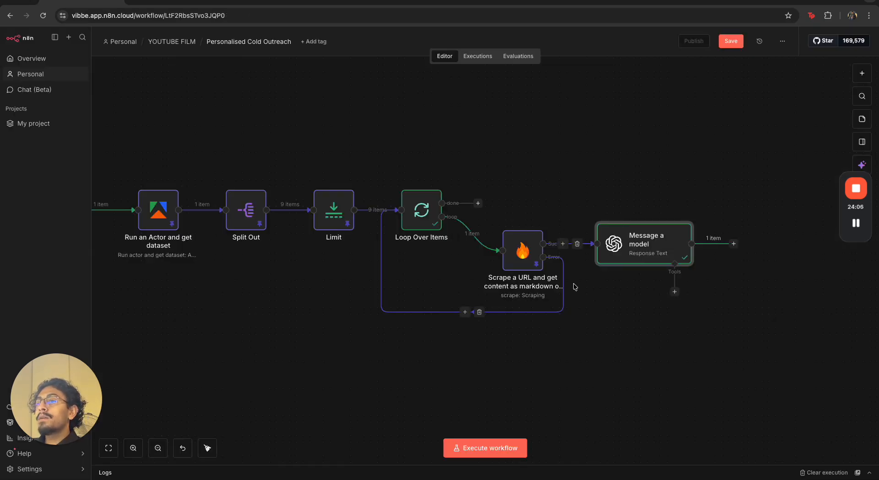
{"action": "double_click", "coordinate": [643, 250]}
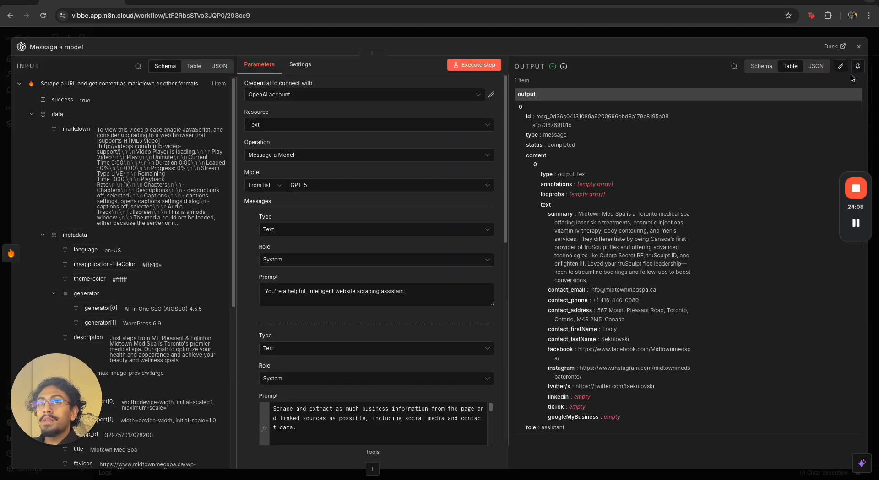
{"action": "left_click", "coordinate": [833, 36]}
Add an Edit Fields (Set) node after the Message a model node
{"action": "left_click_drag", "start_coordinate": [694, 365], "coordinate": [612, 385]}
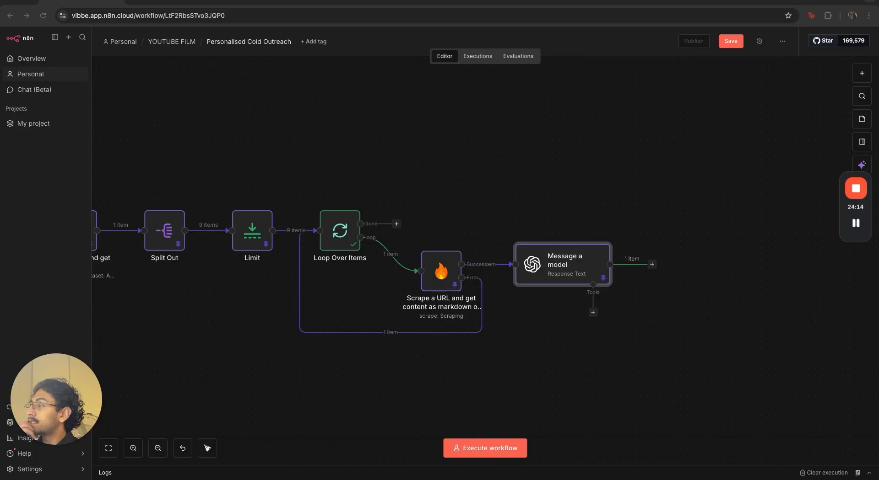
{"action": "left_click", "coordinate": [651, 266]}
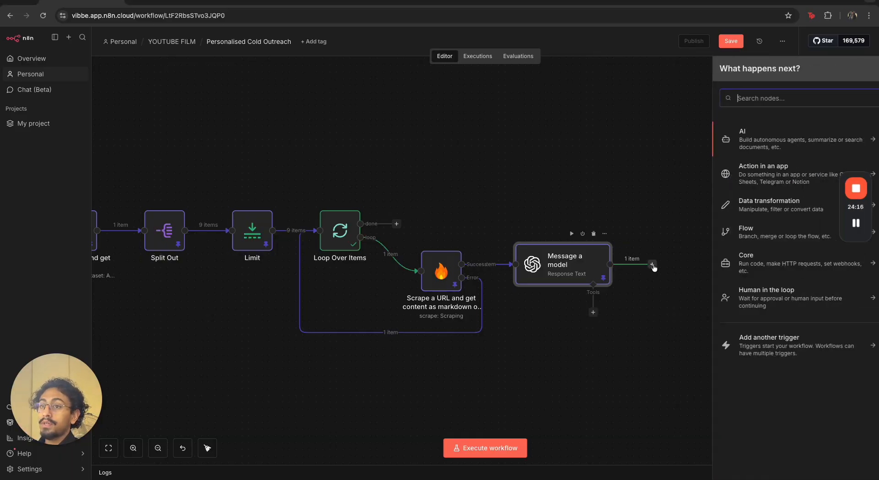
{"action": "type", "text": "set"}
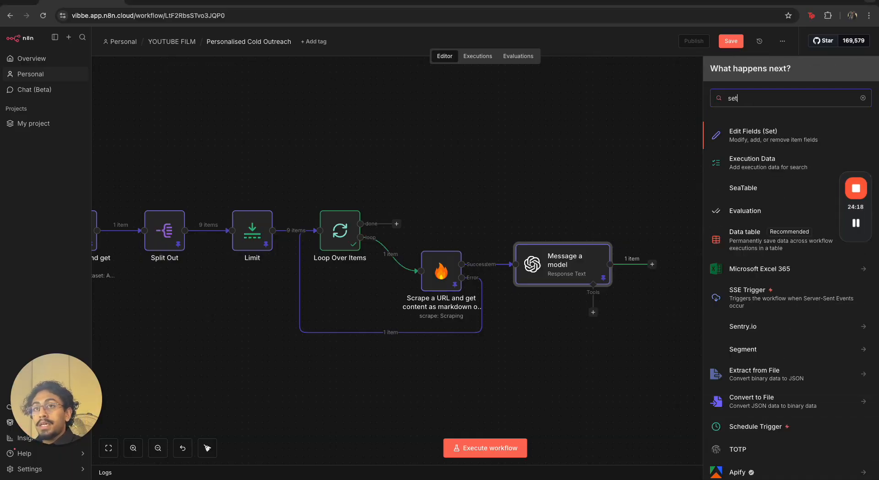
{"action": "key", "text": "Return"}
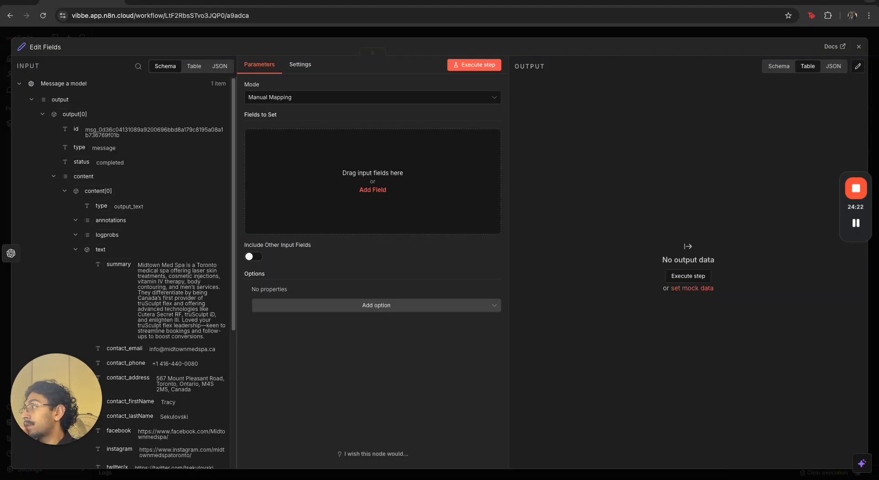
Map the Apify paid result title into the Edit Fields node as a new field named Title
{"action": "scroll", "coordinate": [156, 279], "scroll_direction": "down", "scroll_amount": 5}
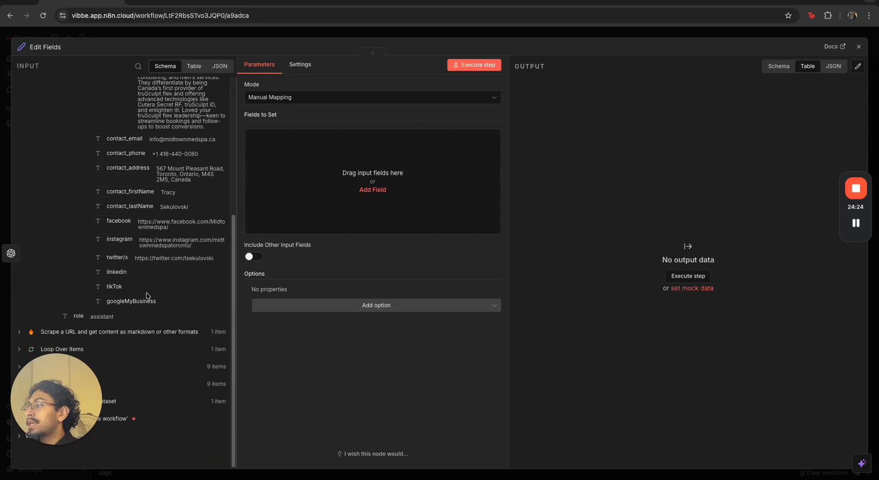
{"action": "left_click_drag", "start_coordinate": [62, 399], "coordinate": [828, 389]}
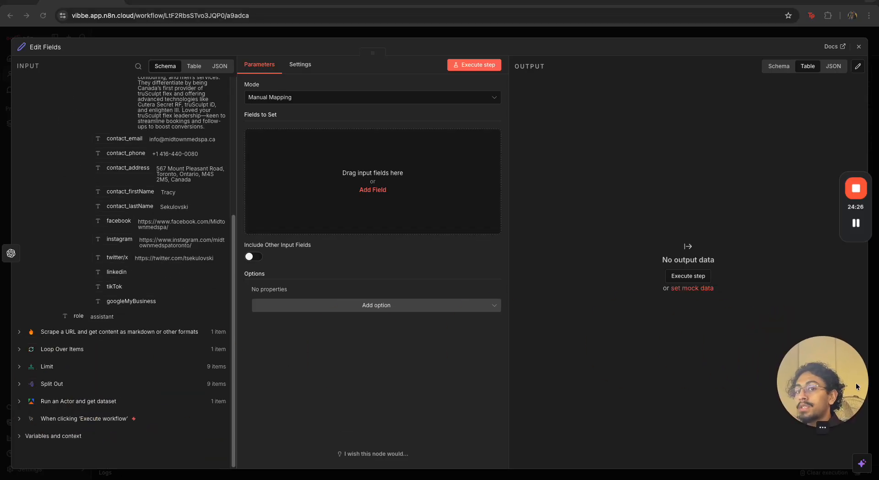
{"action": "left_click", "coordinate": [19, 402]}
{"action": "scroll", "coordinate": [87, 369], "scroll_direction": "down", "scroll_amount": 3}
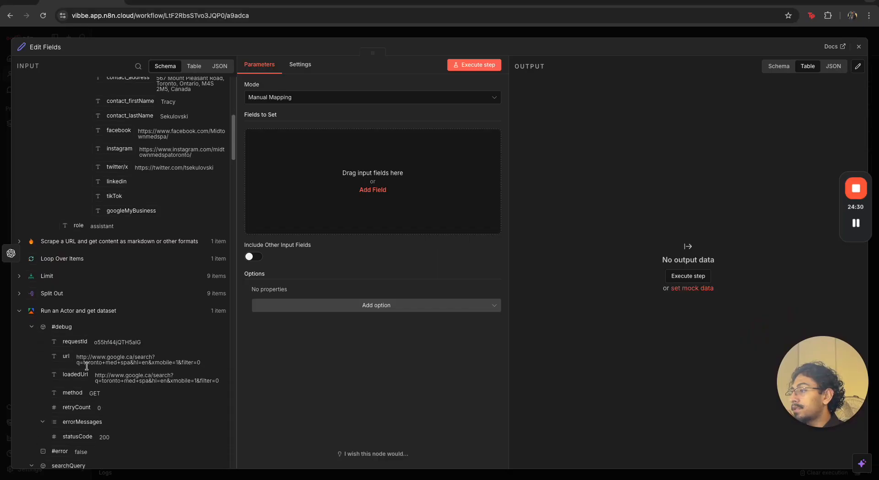
{"action": "scroll", "coordinate": [87, 366], "scroll_direction": "down", "scroll_amount": 5}
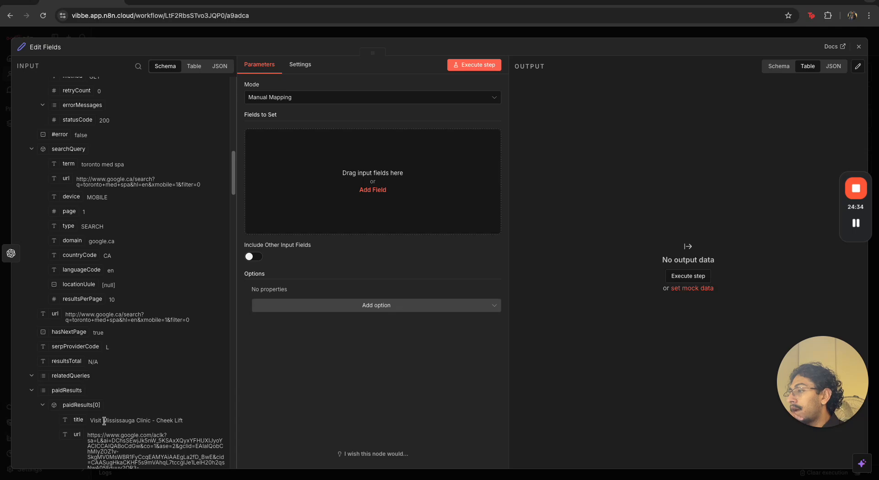
{"action": "left_click_drag", "start_coordinate": [70, 422], "coordinate": [277, 182]}
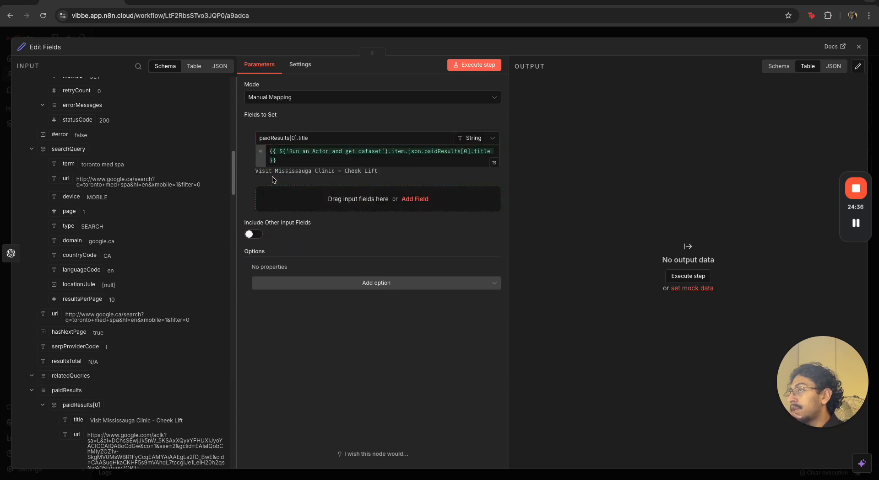
{"action": "triple_click", "coordinate": [320, 137]}
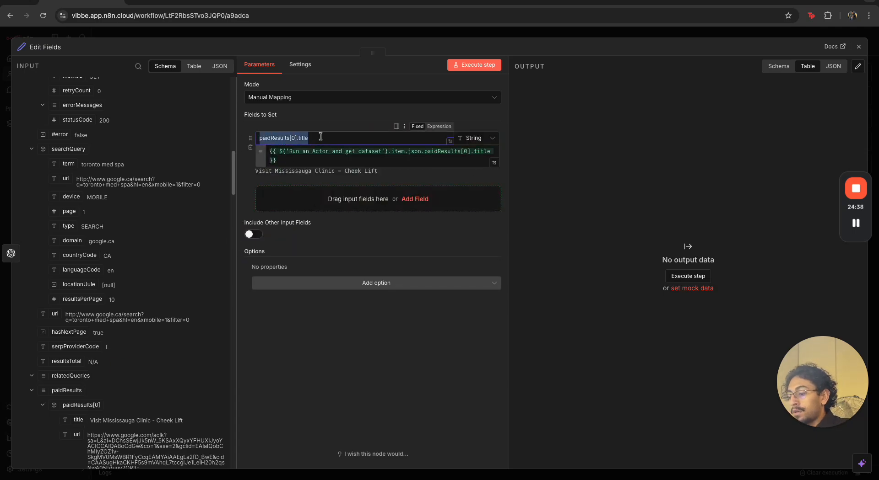
{"action": "type", "text": "Ti"}
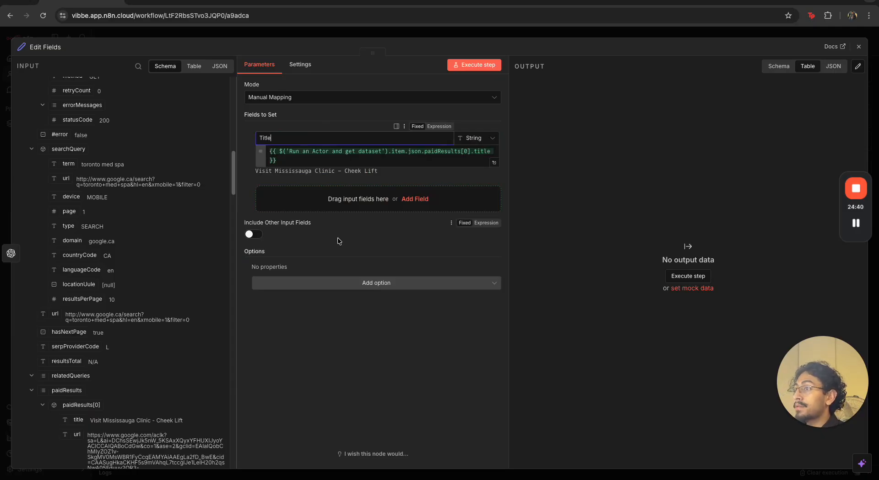
{"action": "left_click", "coordinate": [339, 239]}
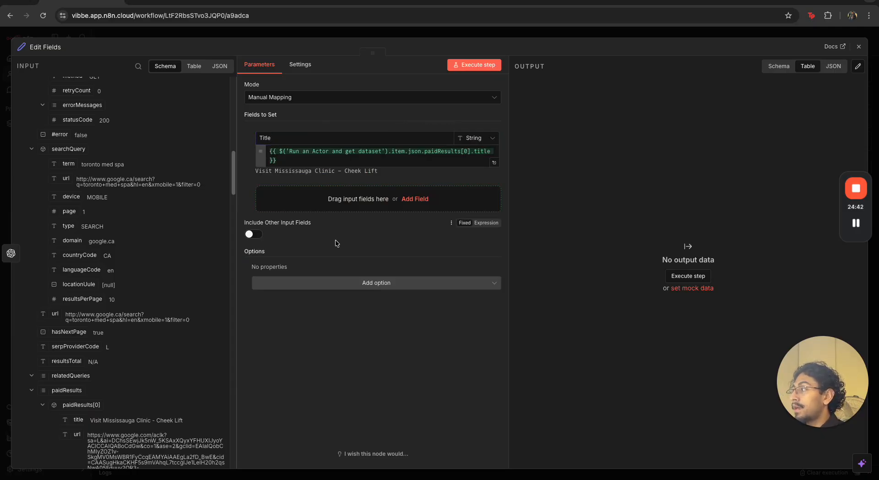
Add a url field mapped from the Loop Over Items url value
{"action": "scroll", "coordinate": [74, 228], "scroll_direction": "up", "scroll_amount": 5}
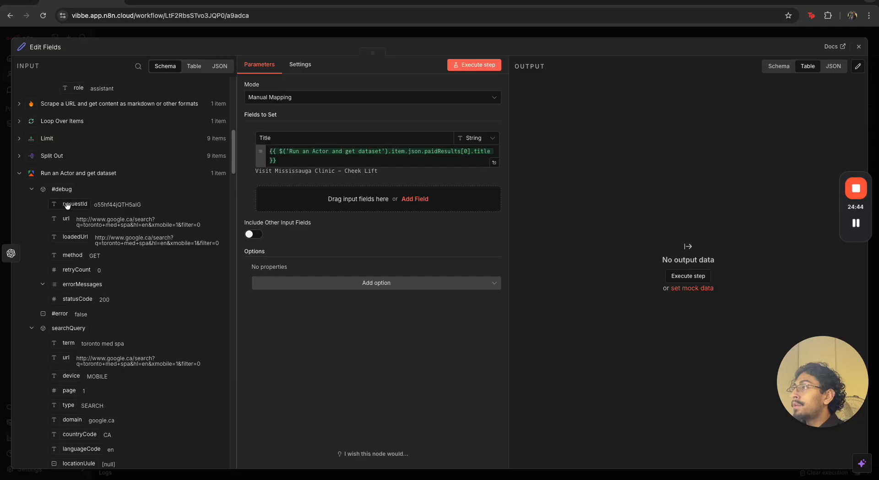
{"action": "scroll", "coordinate": [91, 174], "scroll_direction": "up", "scroll_amount": 1}
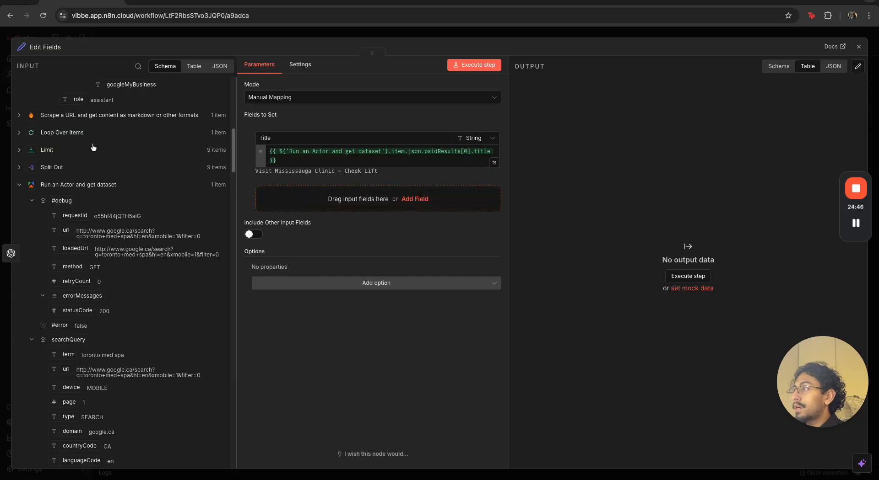
{"action": "left_click", "coordinate": [20, 133]}
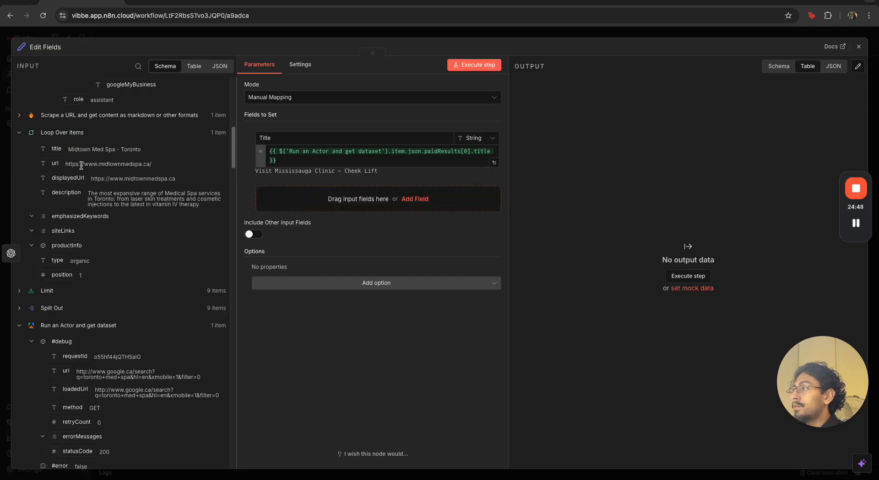
{"action": "left_click_drag", "start_coordinate": [65, 168], "coordinate": [277, 203]}
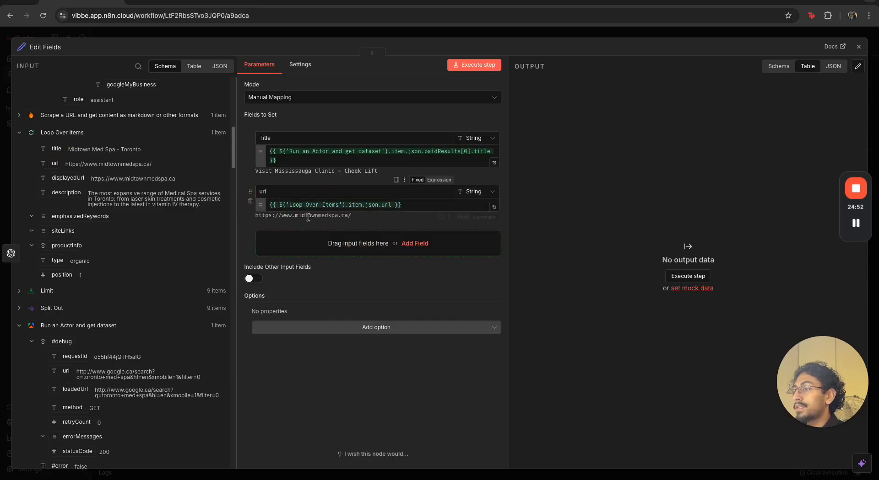
Add the Message a model summary as a field and shorten its name to summary
{"action": "scroll", "coordinate": [133, 193], "scroll_direction": "up", "scroll_amount": 10}
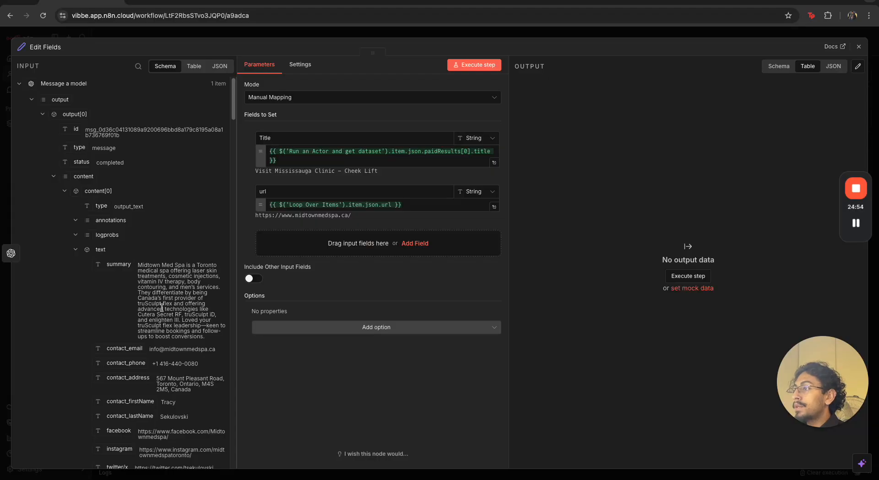
{"action": "left_click_drag", "start_coordinate": [120, 266], "coordinate": [270, 247]}
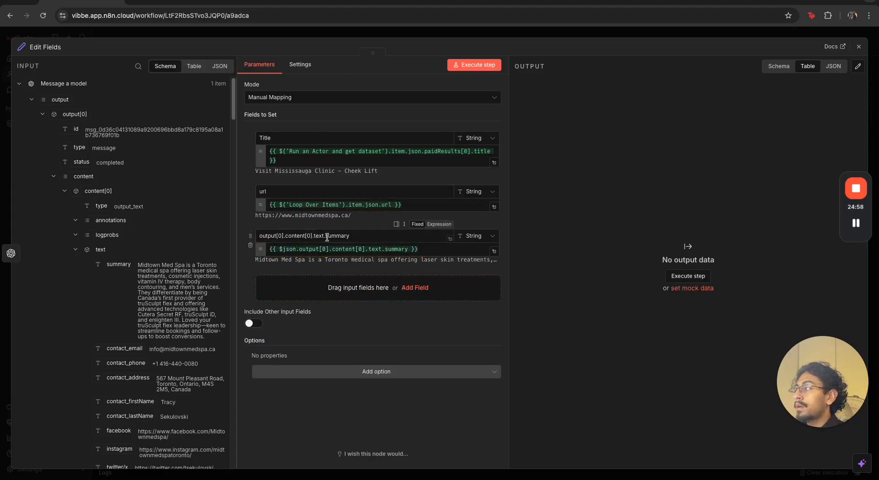
{"action": "left_click_drag", "start_coordinate": [327, 237], "coordinate": [280, 230]}
{"action": "key", "text": "BackSpace"}
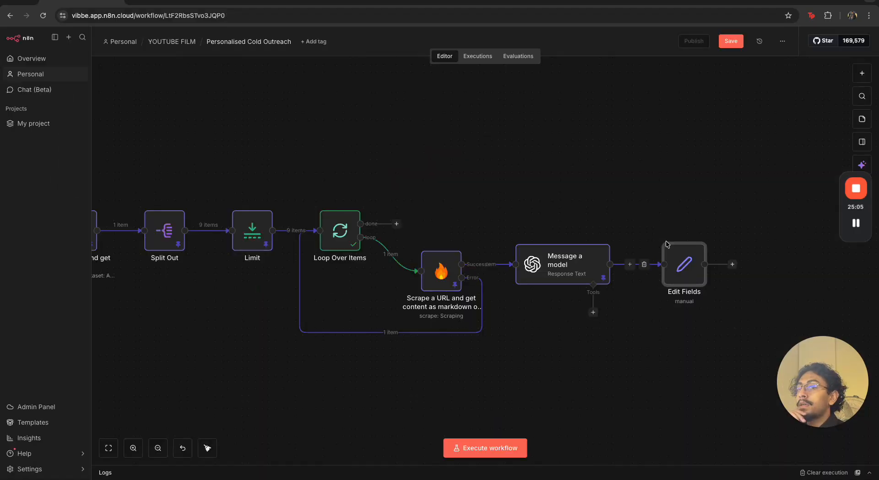
Execute the Edit Fields node and open it to check its output
{"action": "left_click", "coordinate": [667, 236]}
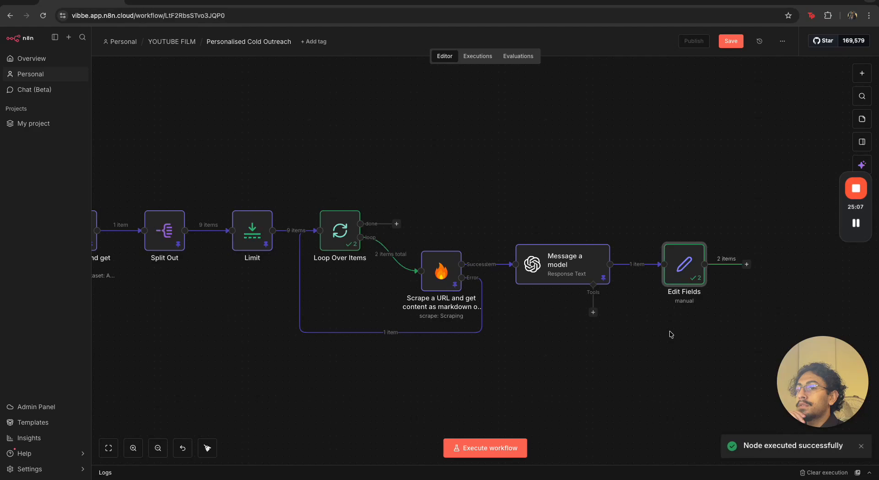
{"action": "double_click", "coordinate": [684, 265]}
{"action": "left_click", "coordinate": [560, 84]}
{"action": "left_click", "coordinate": [557, 107]}
{"action": "left_click", "coordinate": [608, 32]}
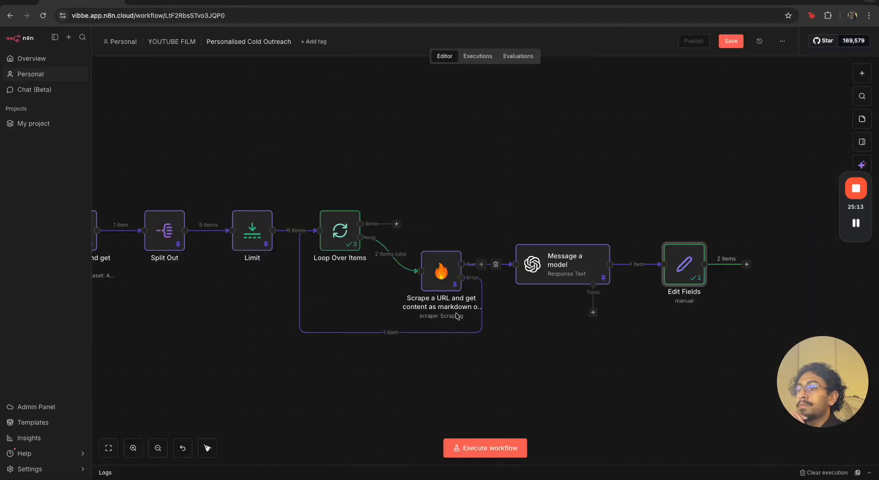
Clear the previous execution and run the whole workflow again
{"action": "scroll", "coordinate": [330, 280], "scroll_direction": "down", "scroll_amount": 5}
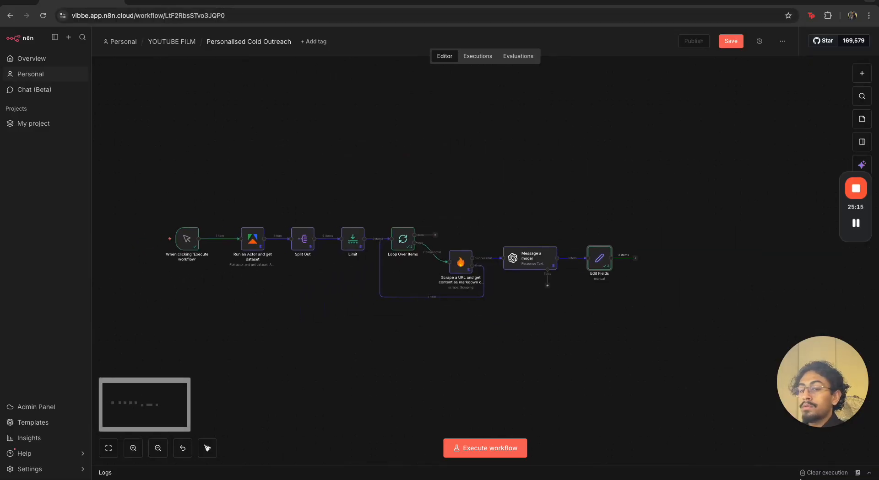
{"action": "left_click", "coordinate": [811, 474]}
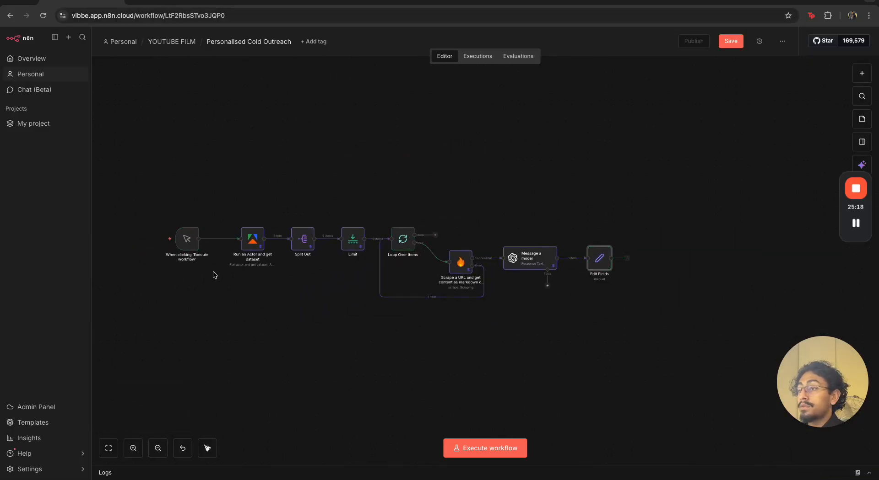
{"action": "left_click", "coordinate": [153, 240]}
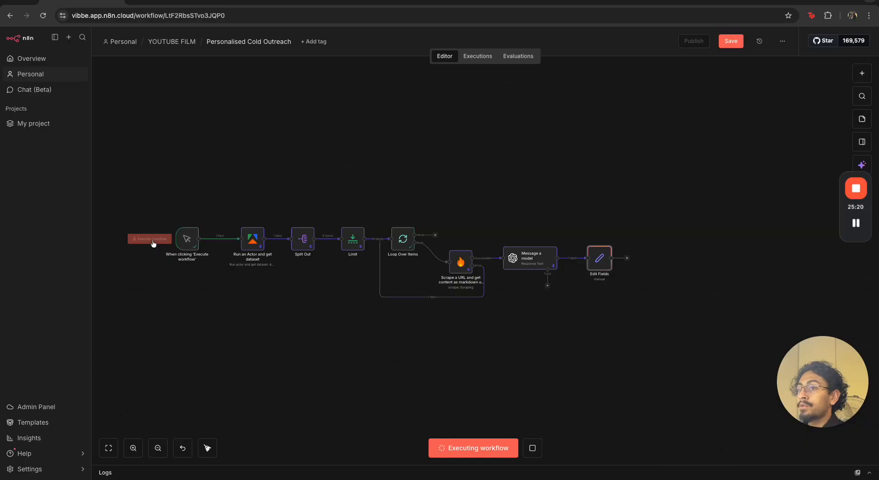
Open the Edit Fields node and review the Title, url and summary values in its output
{"action": "double_click", "coordinate": [594, 264]}
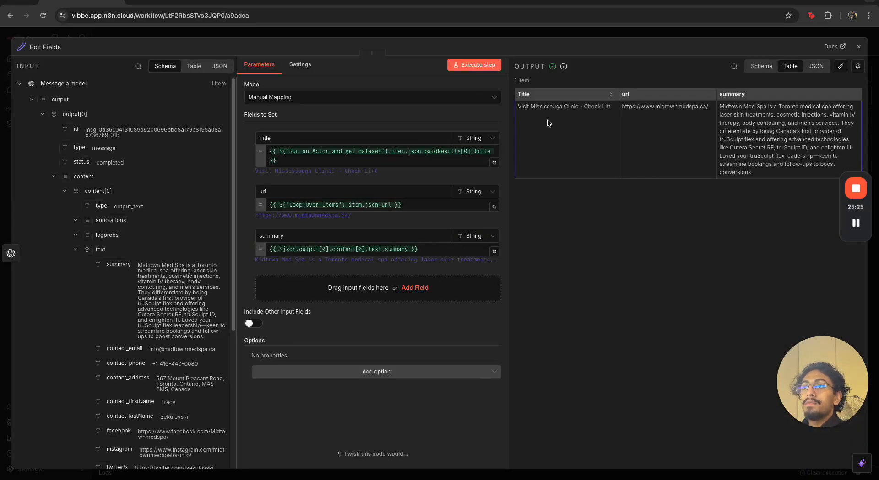
{"action": "left_click_drag", "start_coordinate": [530, 106], "coordinate": [579, 109]}
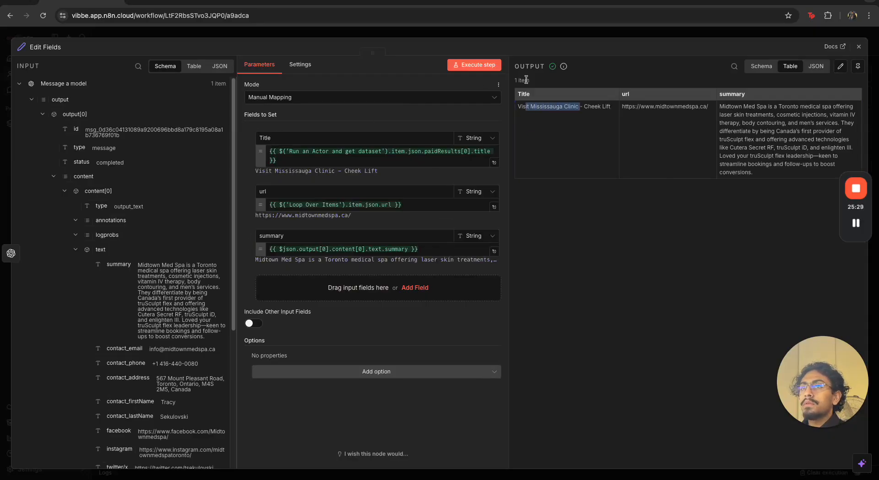
{"action": "left_click", "coordinate": [575, 51]}
{"action": "left_click", "coordinate": [579, 32]}
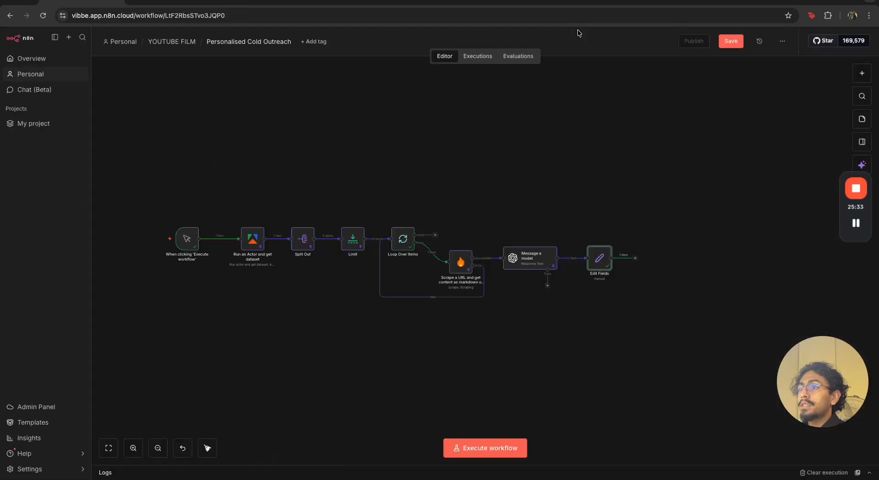
Inspect the data in the Loop Over Items, Run an Actor and Split Out nodes
{"action": "double_click", "coordinate": [404, 235]}
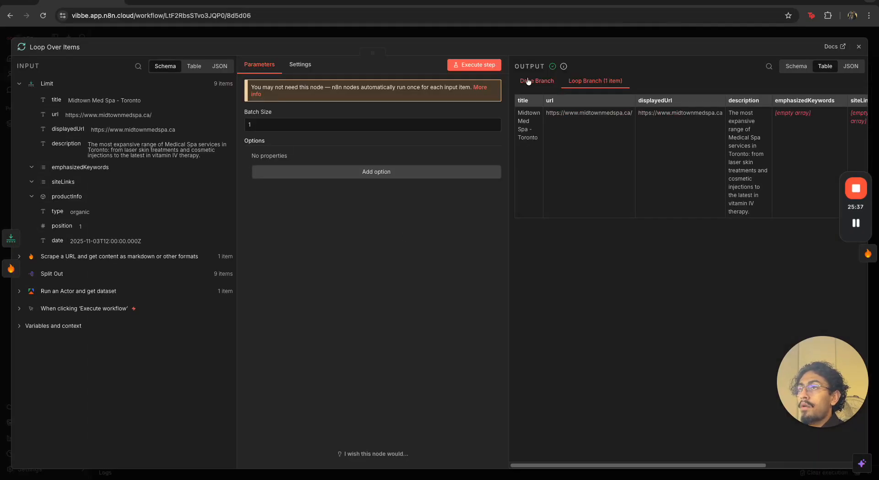
{"action": "left_click", "coordinate": [545, 36]}
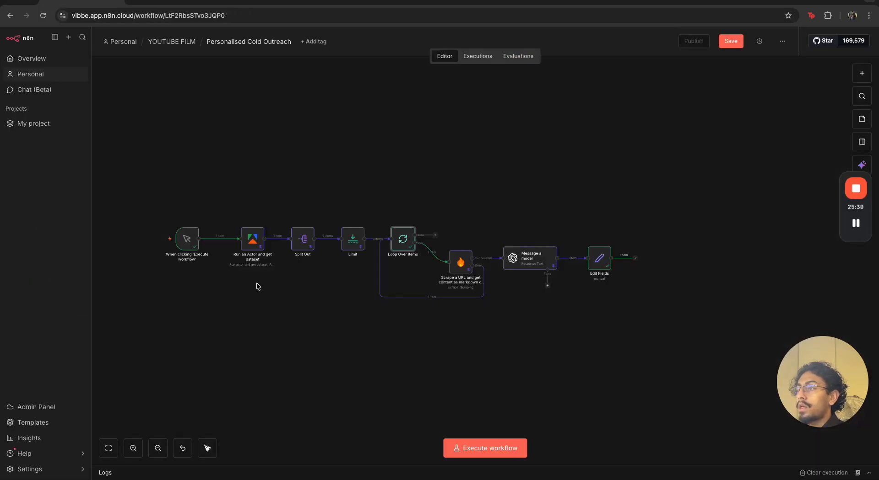
{"action": "double_click", "coordinate": [252, 242]}
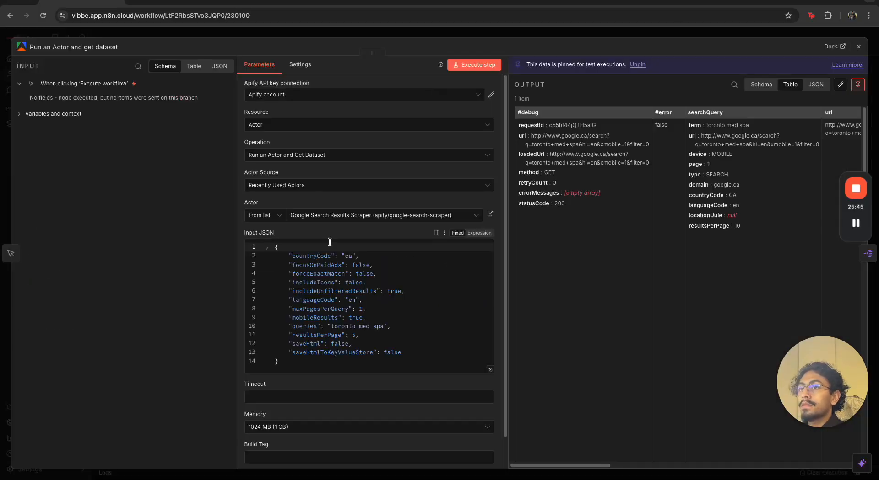
{"action": "key", "text": "Escape"}
{"action": "double_click", "coordinate": [300, 240]}
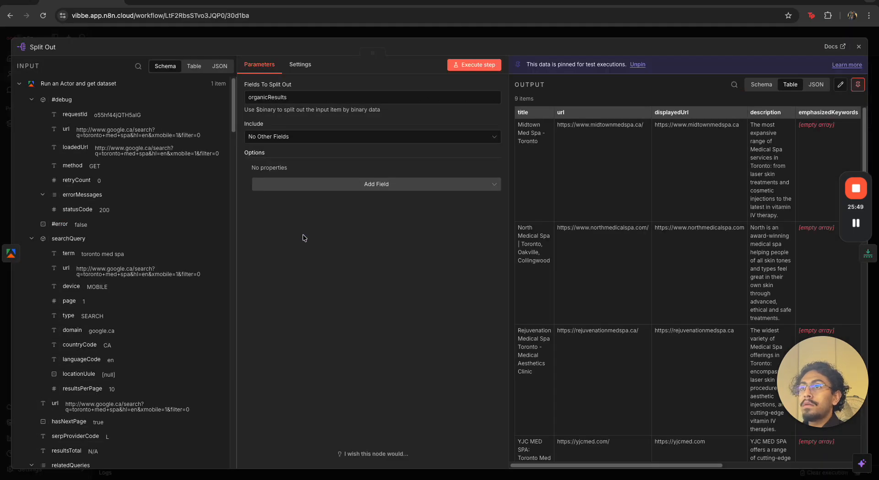
{"action": "left_click", "coordinate": [663, 36]}
Replace the Title field's expression with the title from the Split Out node
{"action": "left_click", "coordinate": [597, 263]}
{"action": "double_click", "coordinate": [597, 263]}
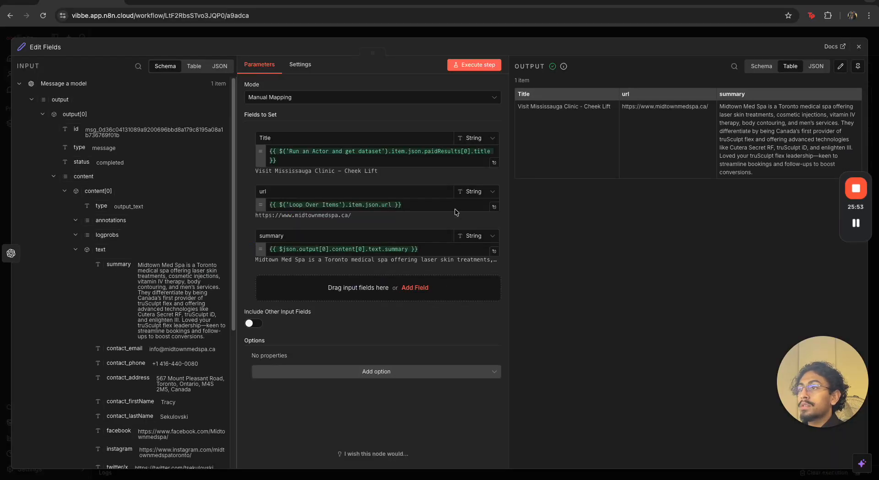
{"action": "left_click", "coordinate": [390, 161]}
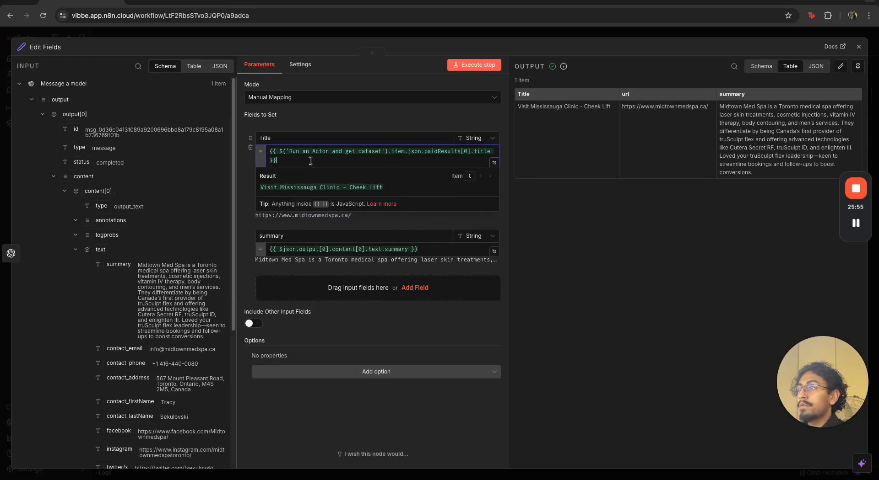
{"action": "key", "text": "ctrl+a"}
{"action": "key", "text": "BackSpace"}
{"action": "scroll", "coordinate": [46, 216], "scroll_direction": "down", "scroll_amount": 5}
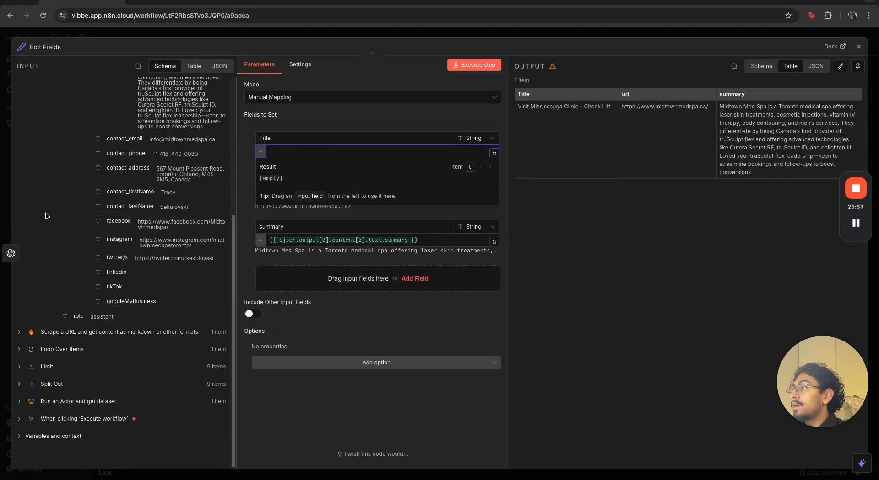
{"action": "left_click", "coordinate": [19, 386]}
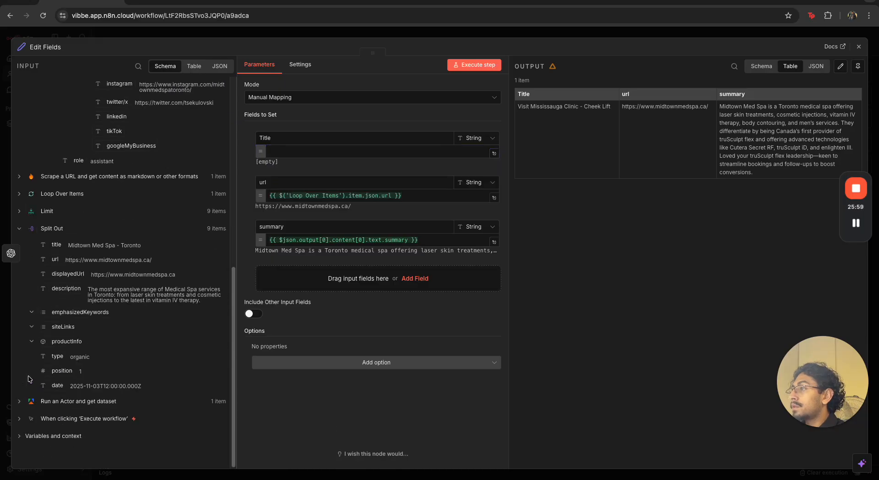
{"action": "left_click_drag", "start_coordinate": [56, 245], "coordinate": [274, 151]}
Close the node, clear the execution and run the workflow again
{"action": "left_click", "coordinate": [493, 33]}
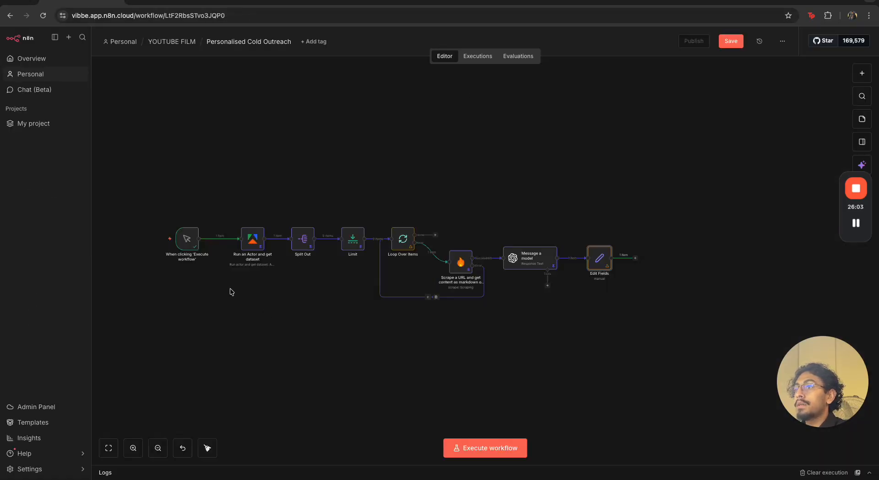
{"action": "left_click", "coordinate": [824, 473]}
{"action": "left_click", "coordinate": [158, 238]}
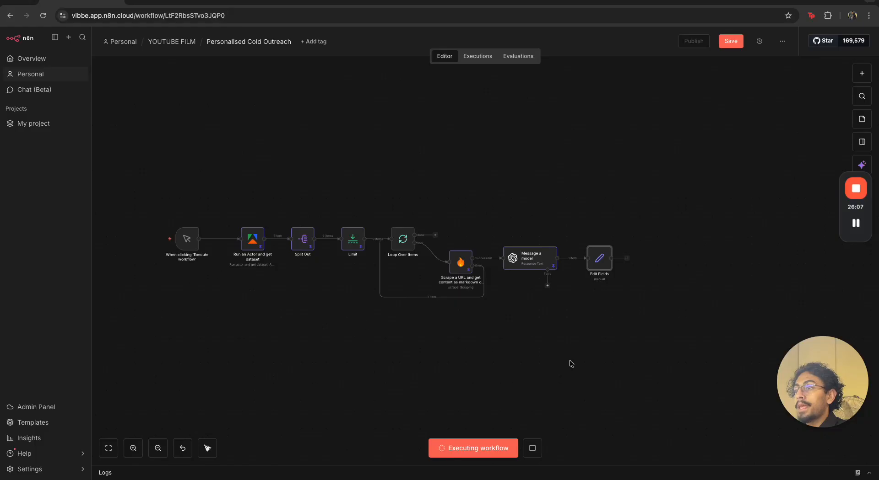
Open the Edit Fields node and pin its output data
{"action": "double_click", "coordinate": [602, 252]}
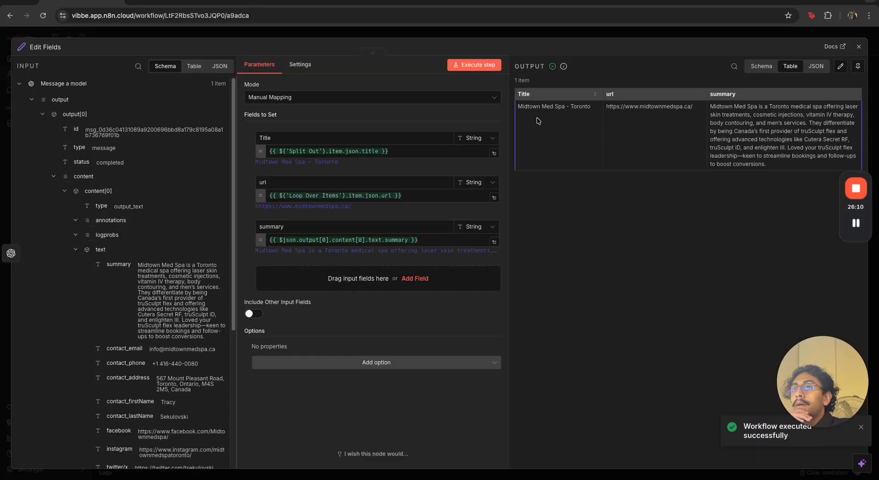
{"action": "left_click", "coordinate": [857, 66]}
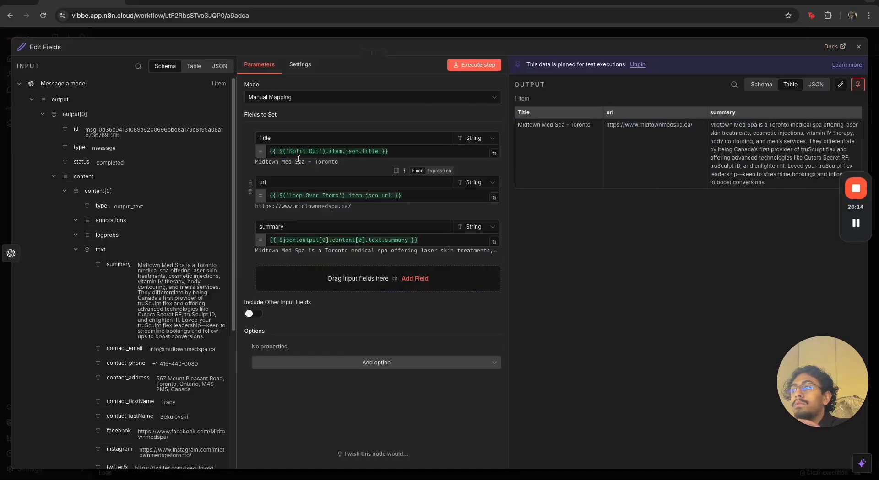
Replace the Title field's expression with the title from the Loop Over Items node
{"action": "left_click", "coordinate": [382, 151]}
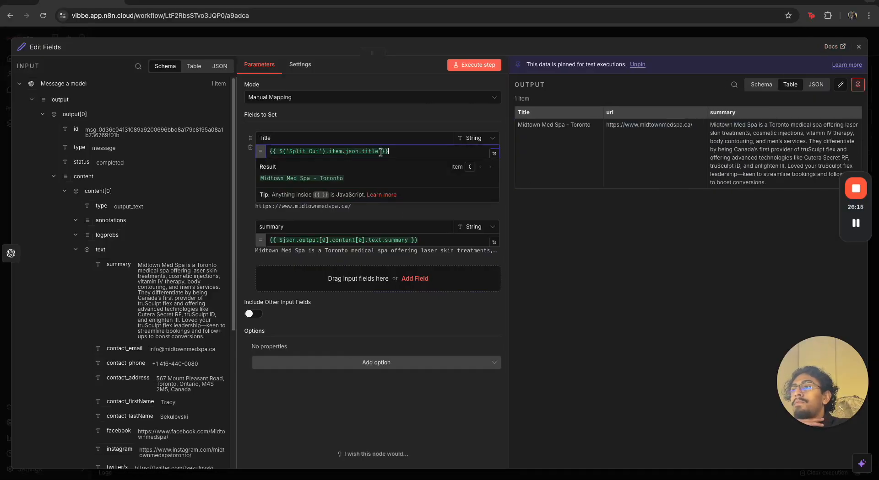
{"action": "left_click", "coordinate": [557, 33]}
{"action": "left_click", "coordinate": [609, 259]}
{"action": "double_click", "coordinate": [598, 259]}
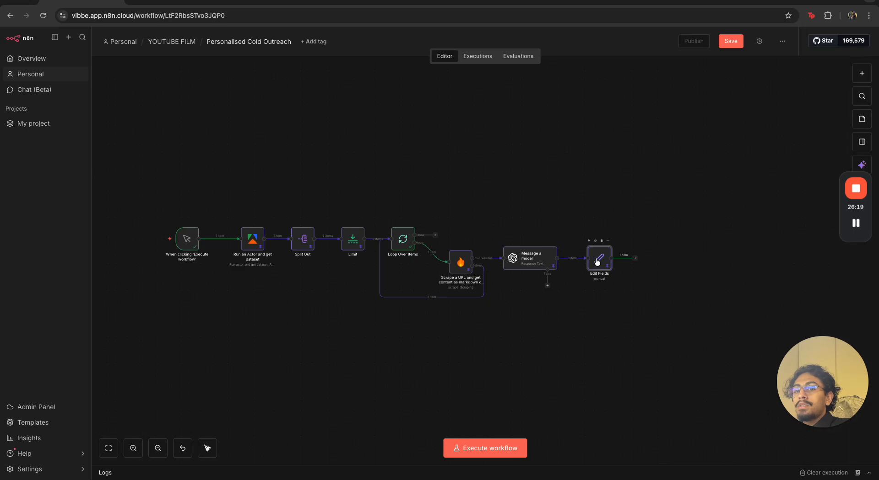
{"action": "scroll", "coordinate": [114, 284], "scroll_direction": "up", "scroll_amount": 1}
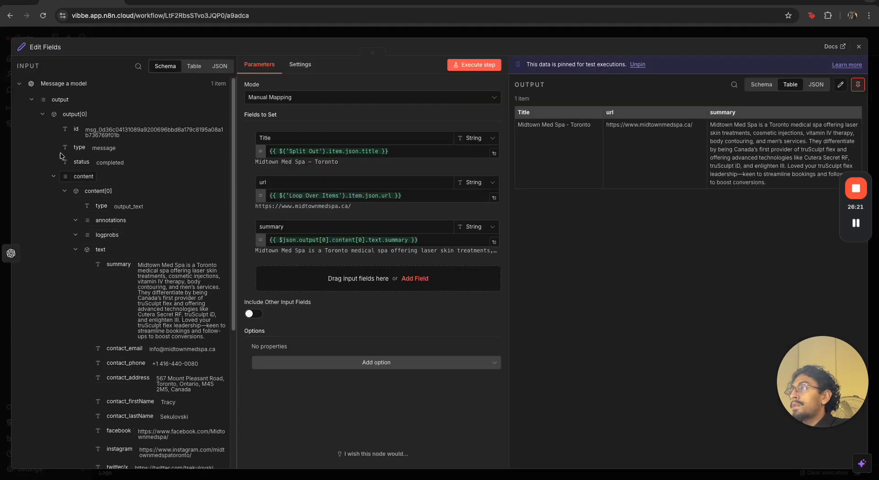
{"action": "left_click", "coordinate": [23, 87]}
{"action": "left_click", "coordinate": [30, 118]}
{"action": "left_click", "coordinate": [451, 151]}
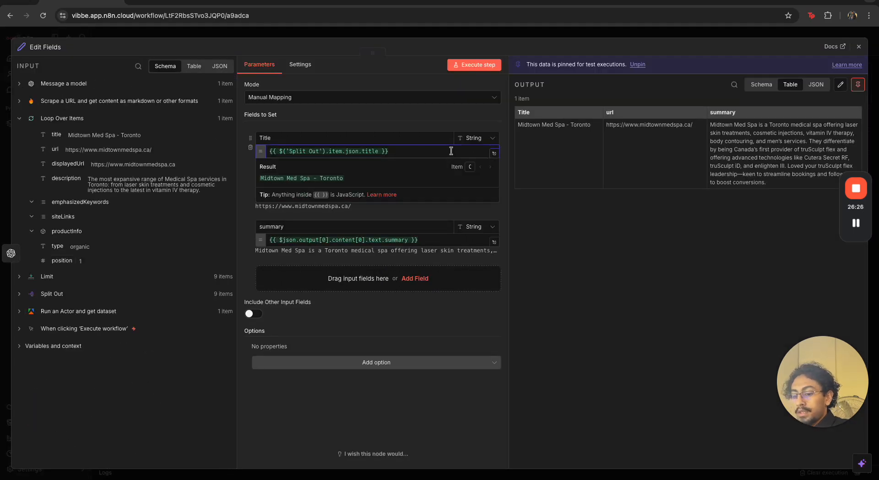
{"action": "key", "text": "ctrl+a"}
{"action": "key", "text": "BackSpace"}
{"action": "left_click_drag", "start_coordinate": [57, 141], "coordinate": [316, 155]}
{"action": "left_click", "coordinate": [386, 212]}
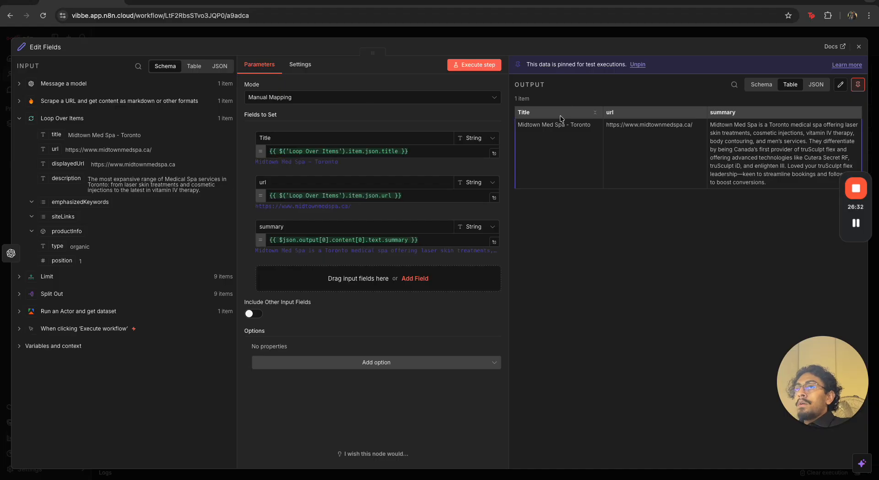
Close the node and run the workflow again
{"action": "left_click", "coordinate": [596, 34]}
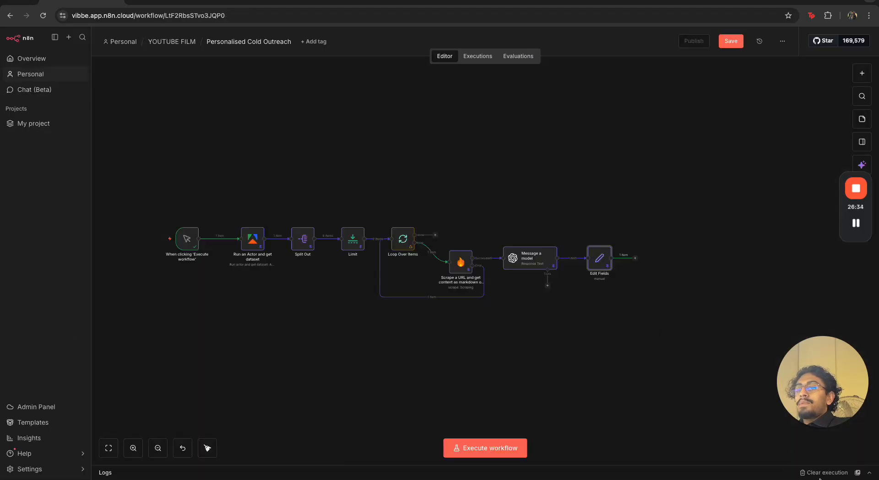
{"action": "left_click", "coordinate": [869, 473]}
{"action": "left_click_drag", "start_coordinate": [736, 374], "coordinate": [737, 408]}
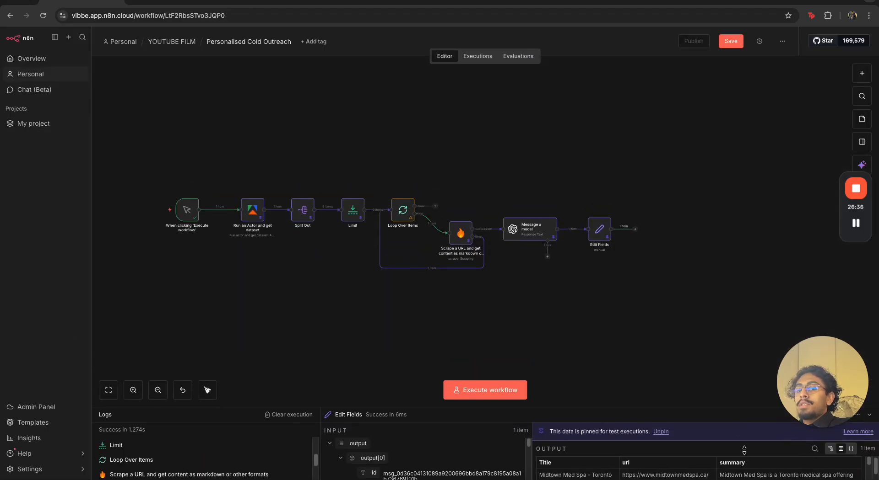
{"action": "left_click", "coordinate": [869, 415]}
{"action": "left_click", "coordinate": [150, 238]}
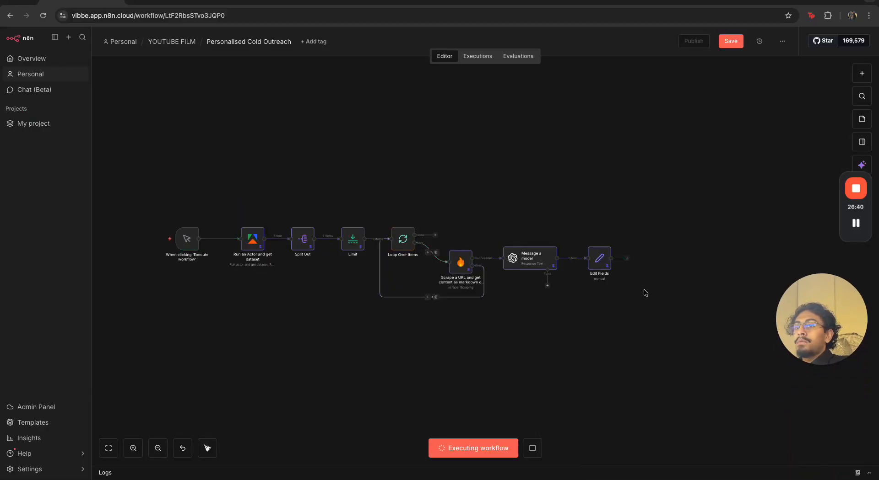
Reopen the Edit Fields node, unpin and re-pin its output data, and close it
{"action": "double_click", "coordinate": [600, 259]}
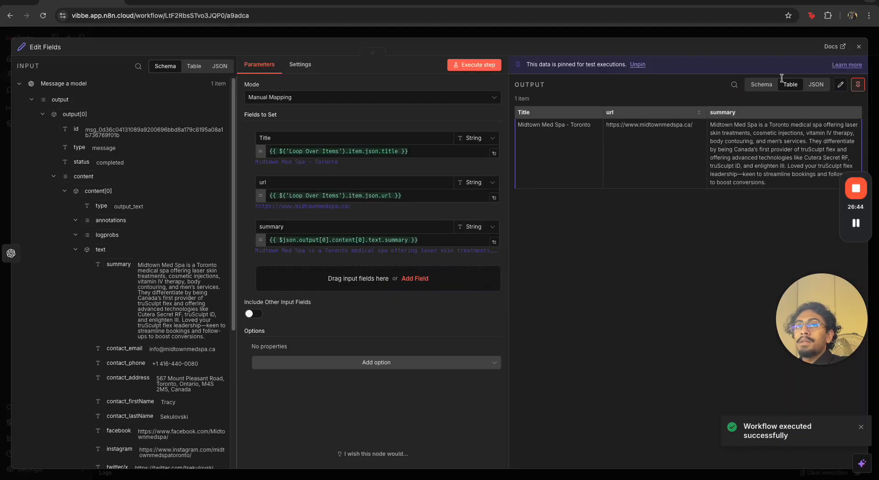
{"action": "left_click", "coordinate": [862, 93]}
{"action": "left_click", "coordinate": [795, 35]}
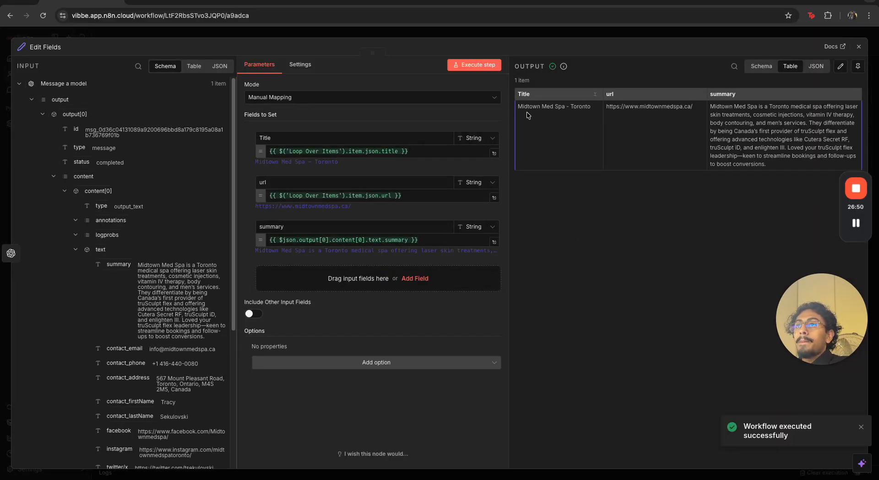
{"action": "left_click_drag", "start_coordinate": [526, 113], "coordinate": [777, 106]}
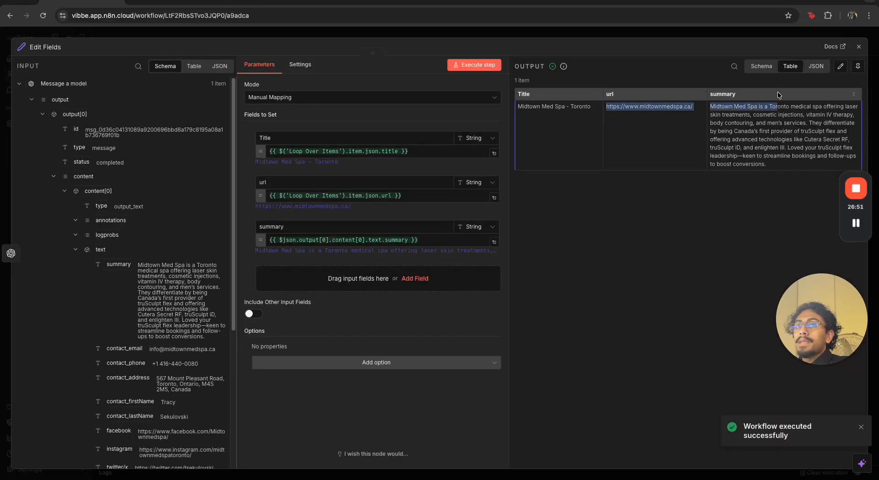
{"action": "left_click", "coordinate": [858, 67]}
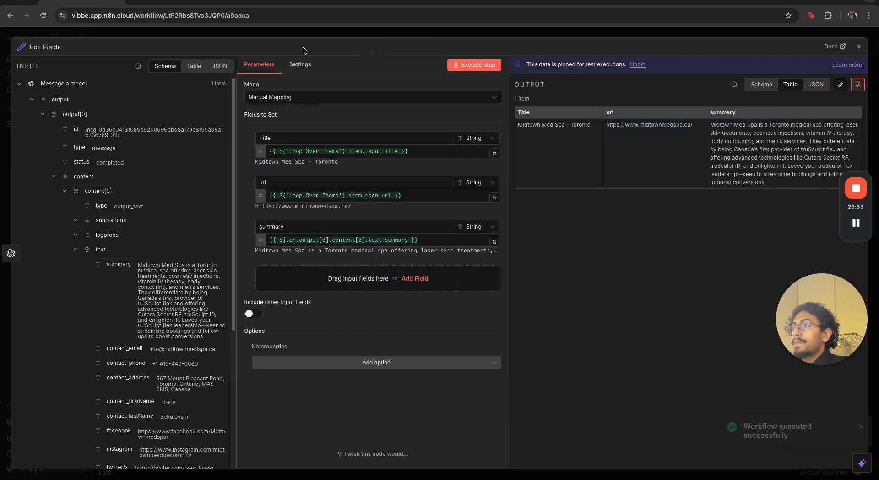
{"action": "left_click", "coordinate": [634, 36]}
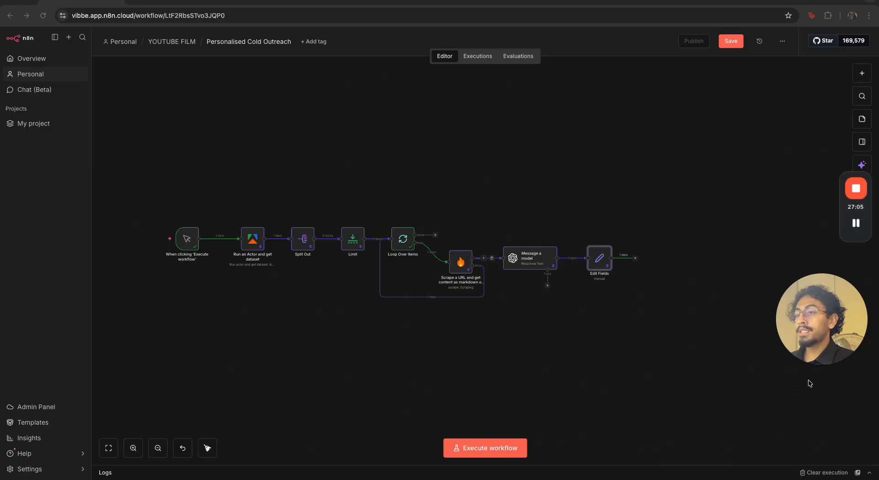
Add an HTTP Request node after the Edit Fields node
{"action": "scroll", "coordinate": [640, 292], "scroll_direction": "right", "scroll_amount": 2}
{"action": "scroll", "coordinate": [640, 293], "scroll_direction": "up", "scroll_amount": 1}
{"action": "left_click", "coordinate": [621, 265]}
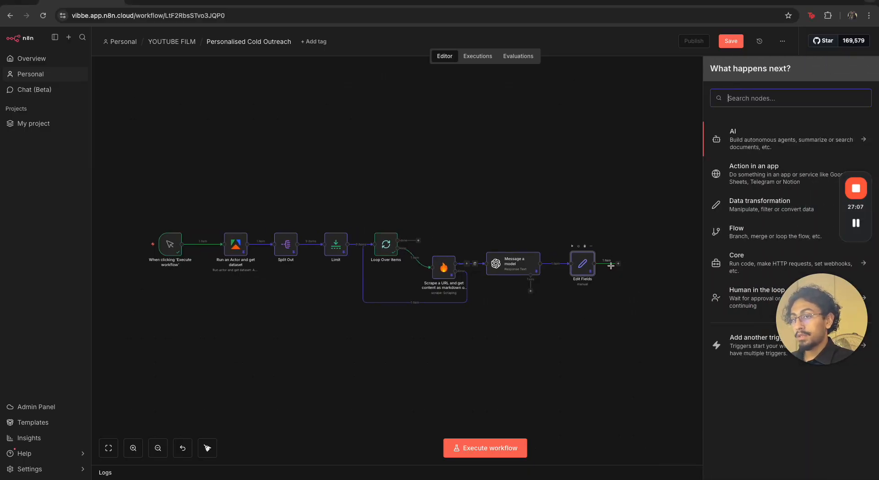
{"action": "type", "text": "http"}
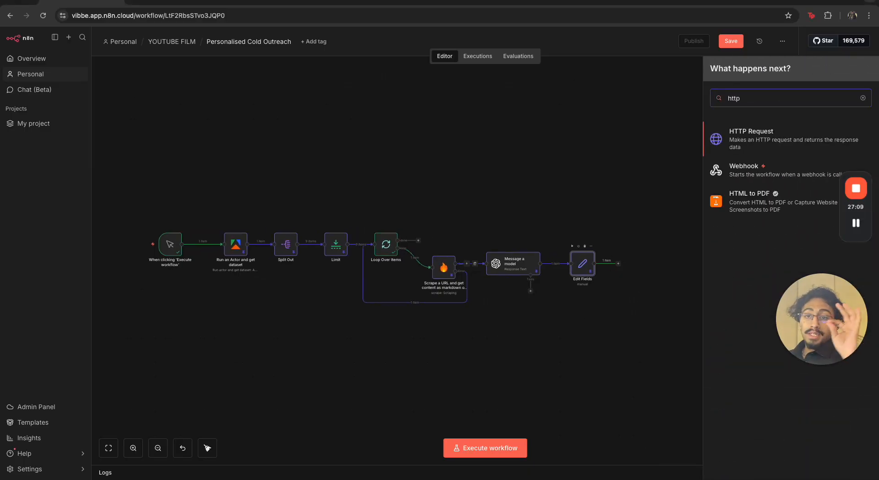
{"action": "left_click", "coordinate": [747, 142]}
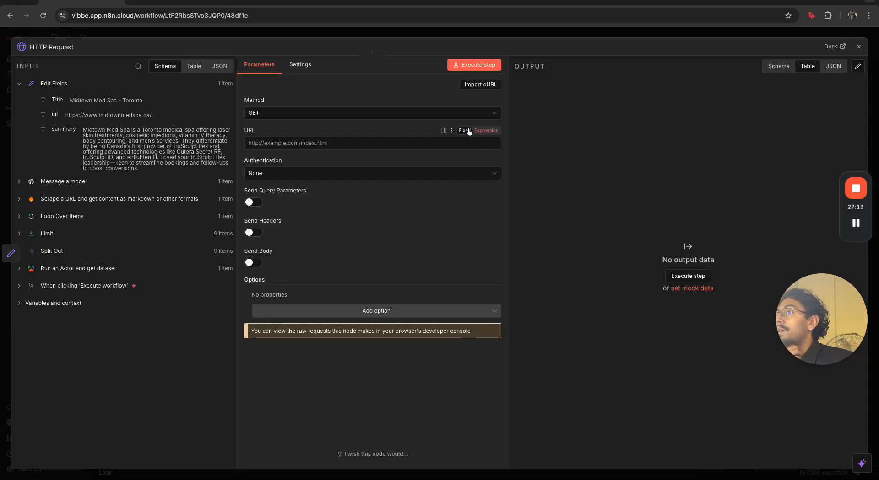
Set the HTTP Request method to POST
{"action": "left_click", "coordinate": [451, 118]}
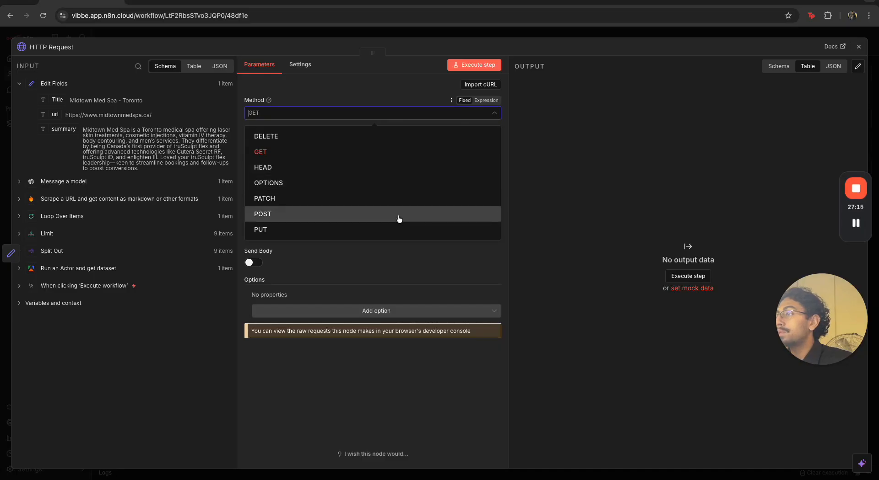
{"action": "left_click", "coordinate": [398, 215]}
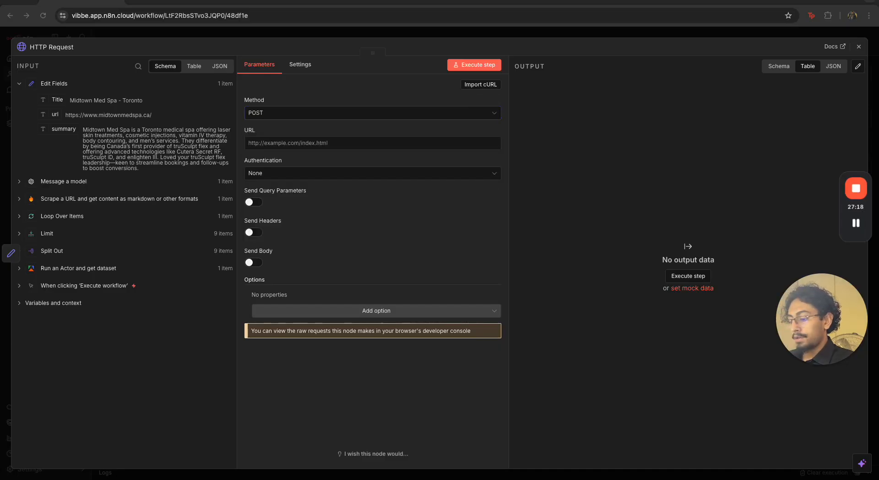
{"action": "left_click", "coordinate": [361, 116]}
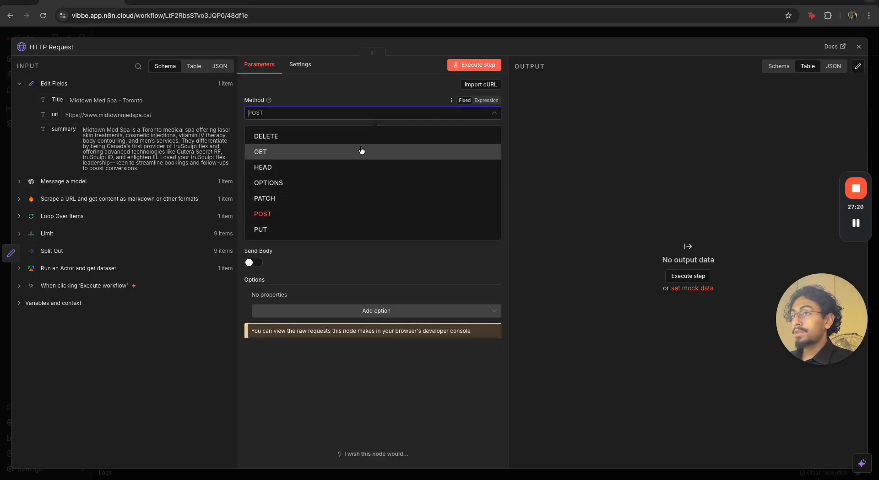
{"action": "left_click", "coordinate": [364, 117]}
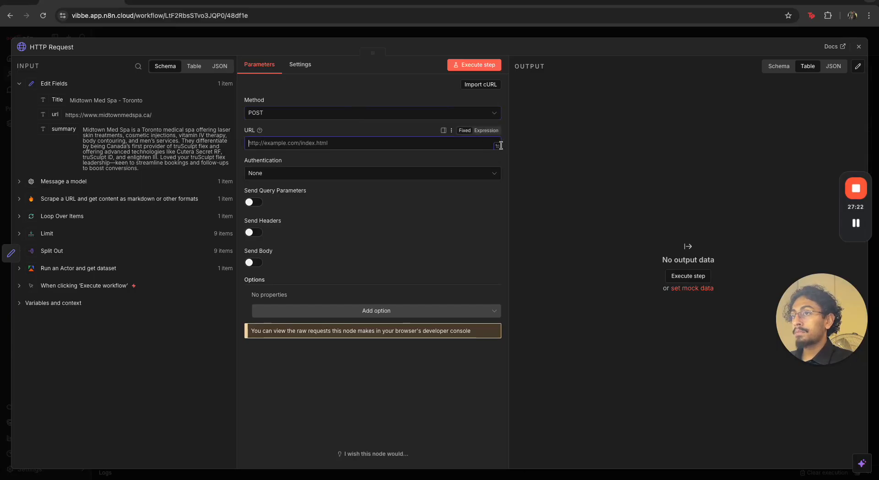
Set the URL to the generativelanguage.googleapis.com v1beta interactions endpoint with the API key as the key parameter
{"action": "left_click", "coordinate": [497, 146]}
{"action": "left_click", "coordinate": [346, 206]}
{"action": "key", "text": "ctrl+v"}
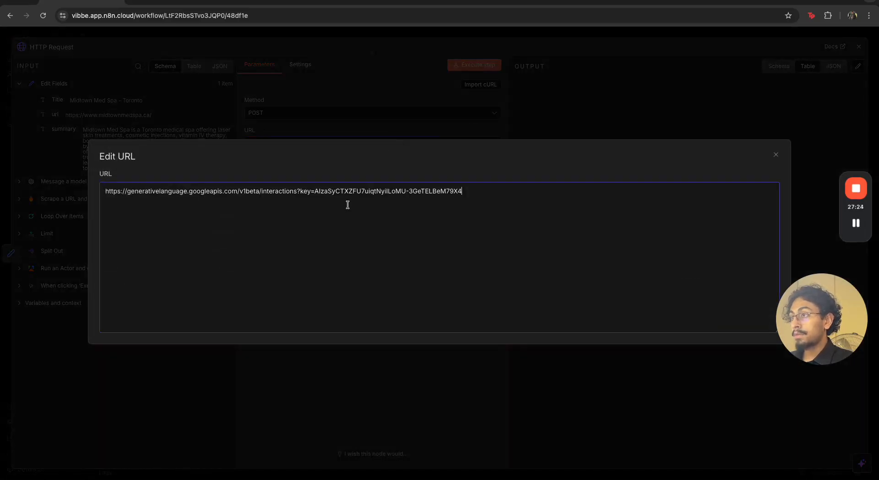
{"action": "left_click", "coordinate": [315, 192], "text": "shift"}
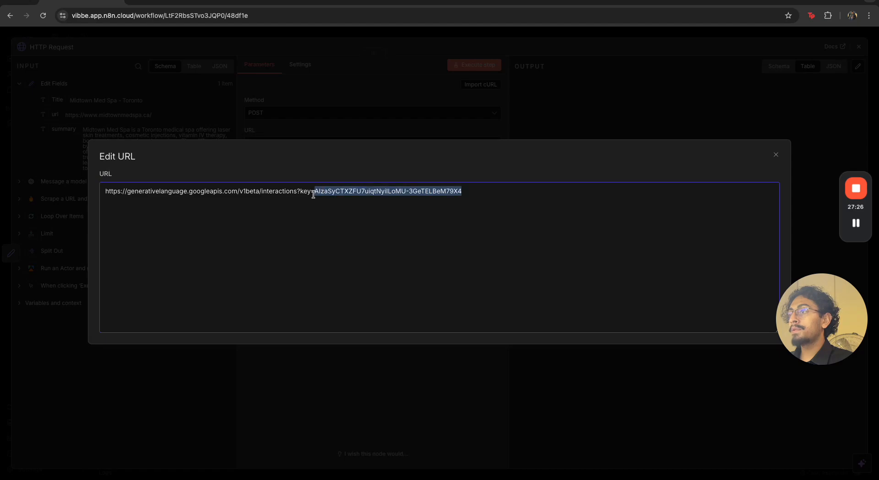
{"action": "left_click", "coordinate": [376, 114]}
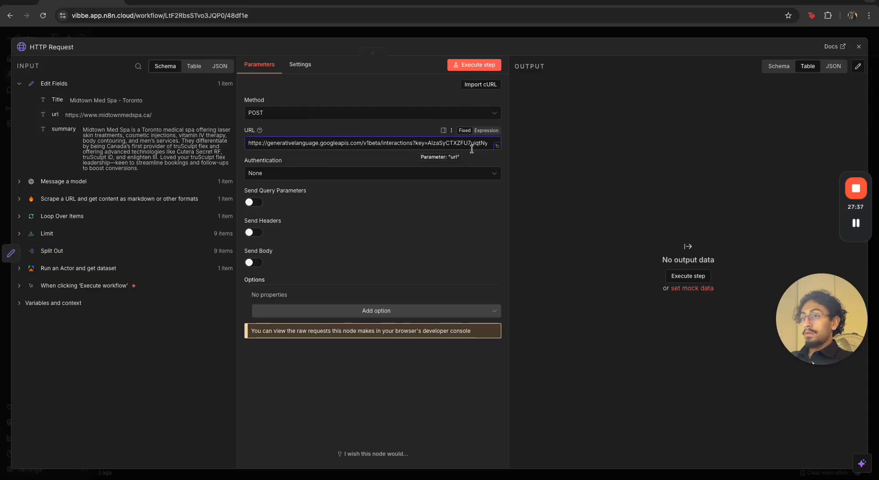
{"action": "left_click", "coordinate": [497, 146]}
{"action": "left_click_drag", "start_coordinate": [462, 191], "coordinate": [316, 192]}
{"action": "key", "text": "BackSpace"}
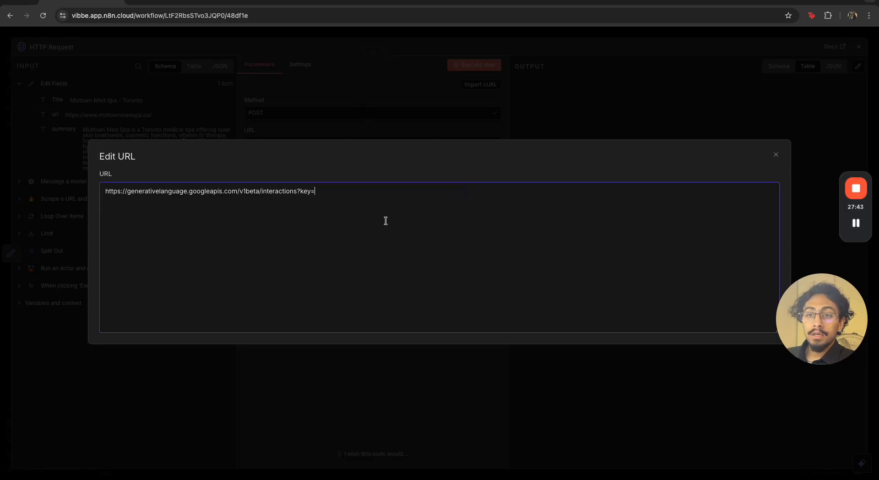
{"action": "left_click_drag", "start_coordinate": [323, 190], "coordinate": [399, 191]}
{"action": "left_click", "coordinate": [399, 190]}
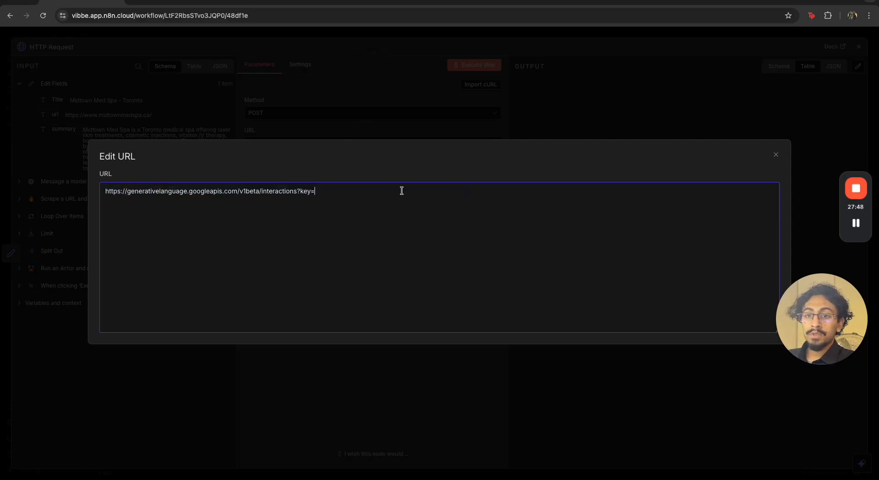
{"action": "double_click", "coordinate": [317, 193]}
{"action": "left_click", "coordinate": [331, 192]}
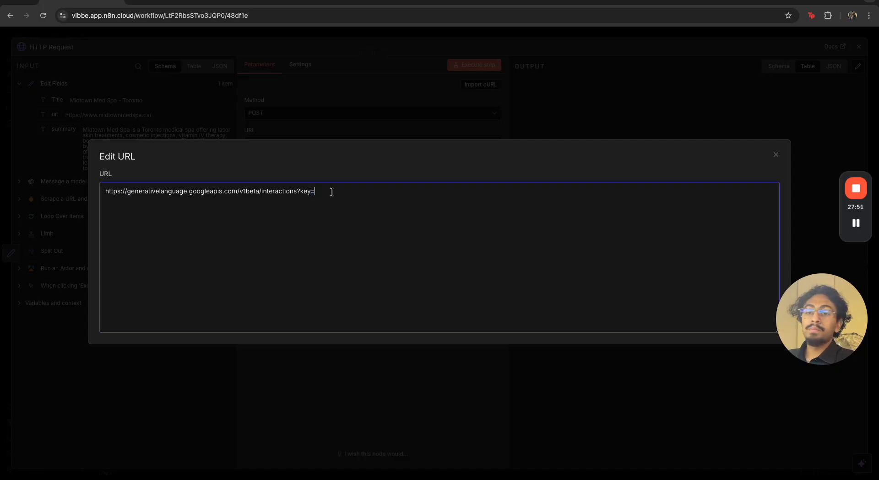
{"action": "left_click", "coordinate": [855, 224]}
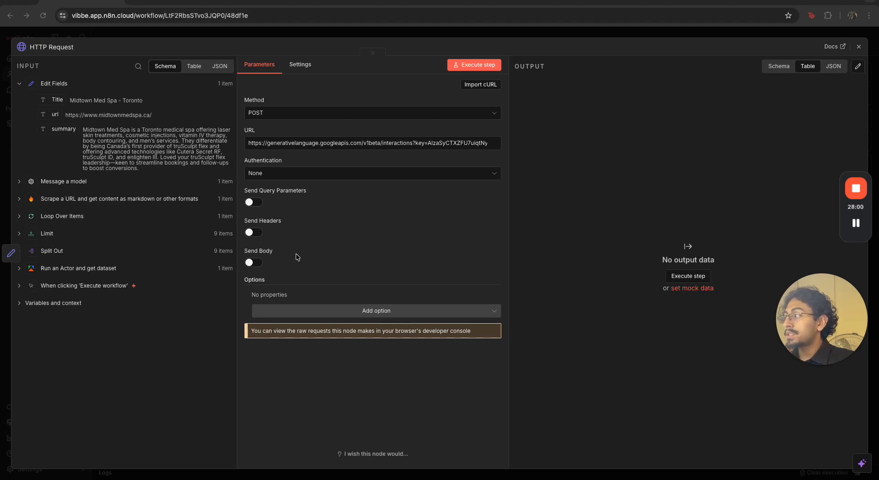
Enable Send Headers and add a Content-Type header with the value application/json
{"action": "left_click", "coordinate": [255, 233]}
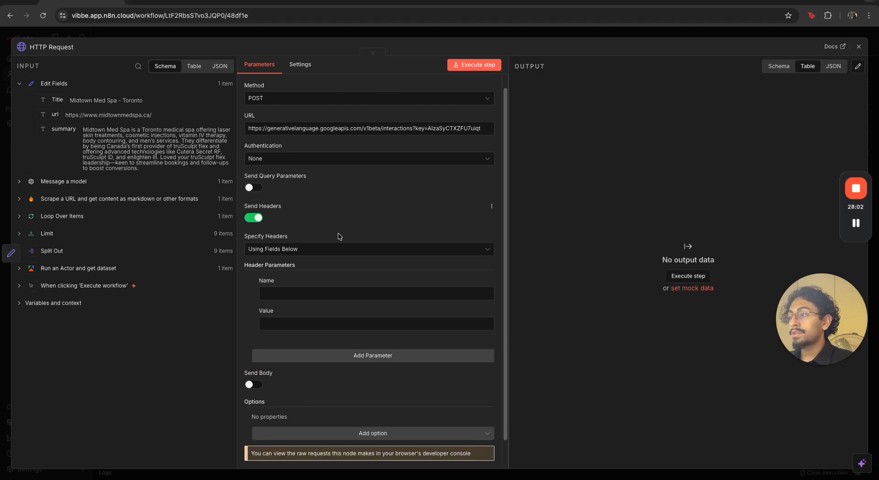
{"action": "scroll", "coordinate": [338, 236], "scroll_direction": "down", "scroll_amount": 1}
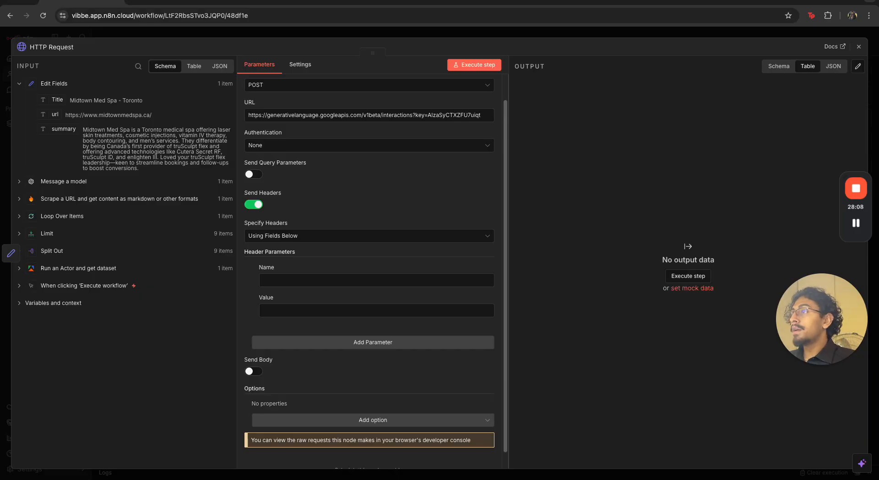
{"action": "left_click", "coordinate": [312, 278]}
{"action": "type", "text": "Content-Type"}
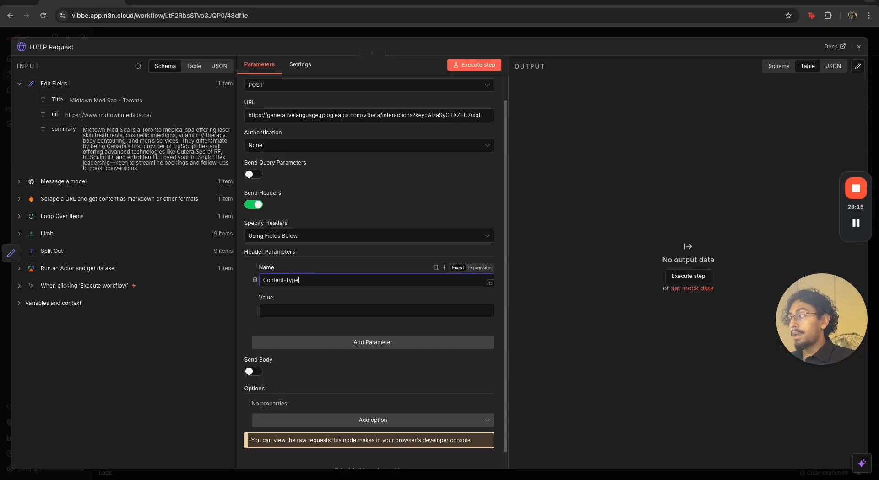
{"action": "left_click", "coordinate": [324, 306]}
{"action": "type", "text": "application"}
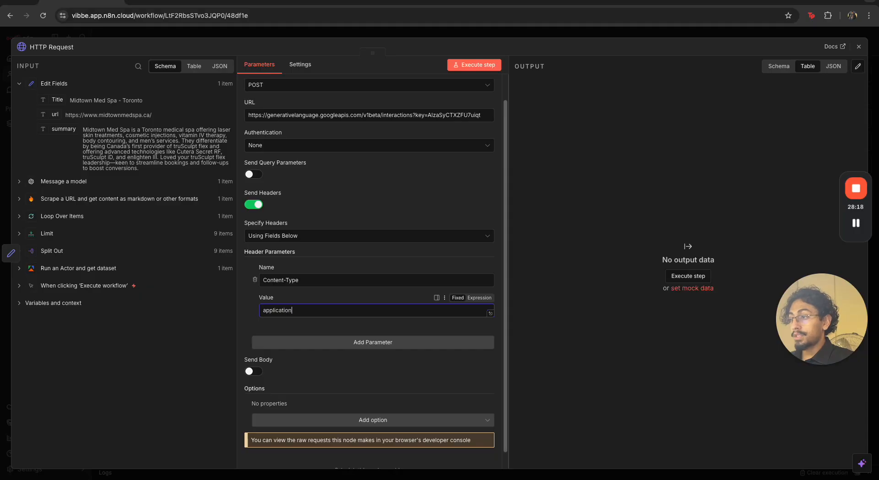
{"action": "type", "text": "/json"}
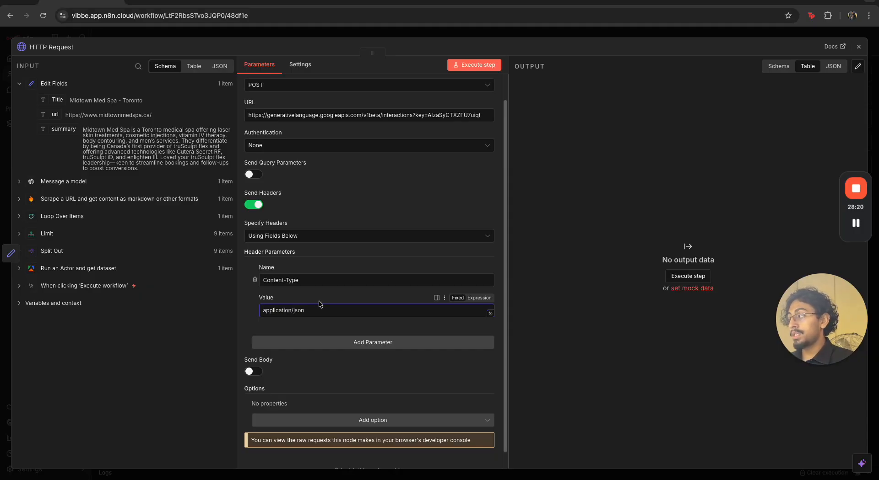
Enable Send Body and add a body parameter named input with the value "Find out everything about this person:"
{"action": "scroll", "coordinate": [323, 305], "scroll_direction": "down", "scroll_amount": 1}
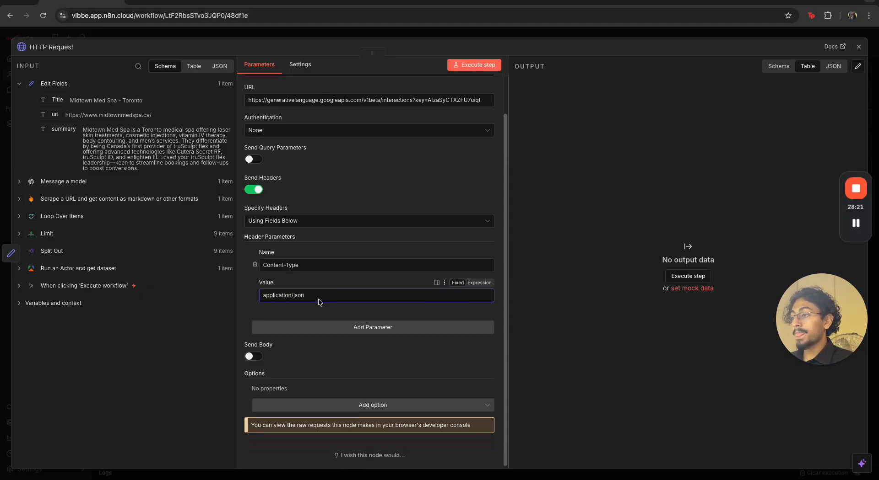
{"action": "left_click", "coordinate": [253, 357]}
{"action": "scroll", "coordinate": [366, 366], "scroll_direction": "down", "scroll_amount": 4}
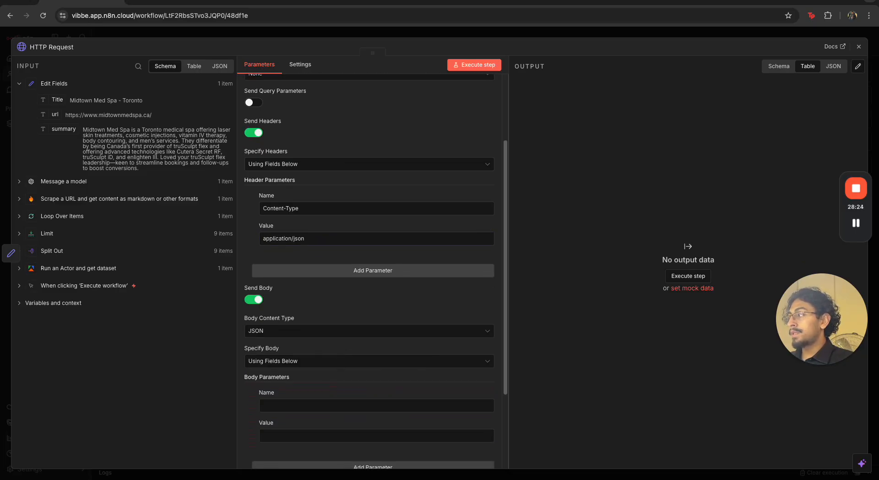
{"action": "left_click", "coordinate": [277, 406]}
{"action": "type", "text": "input"}
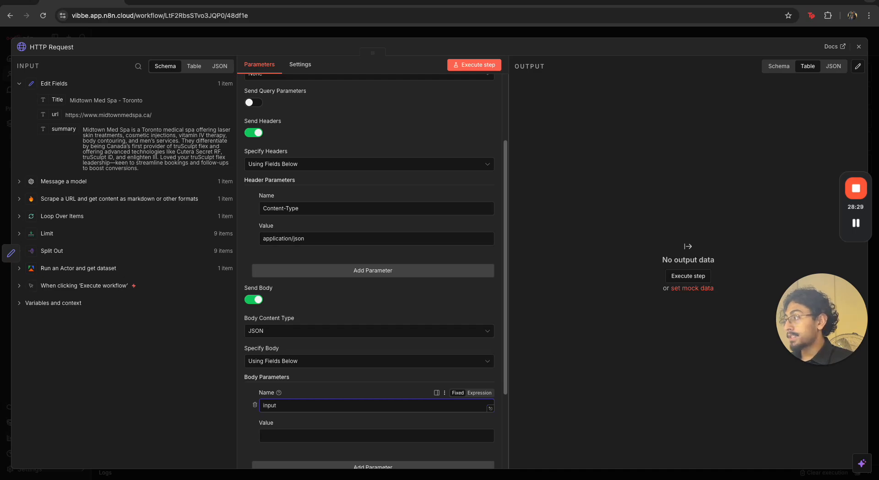
{"action": "left_click", "coordinate": [291, 432]}
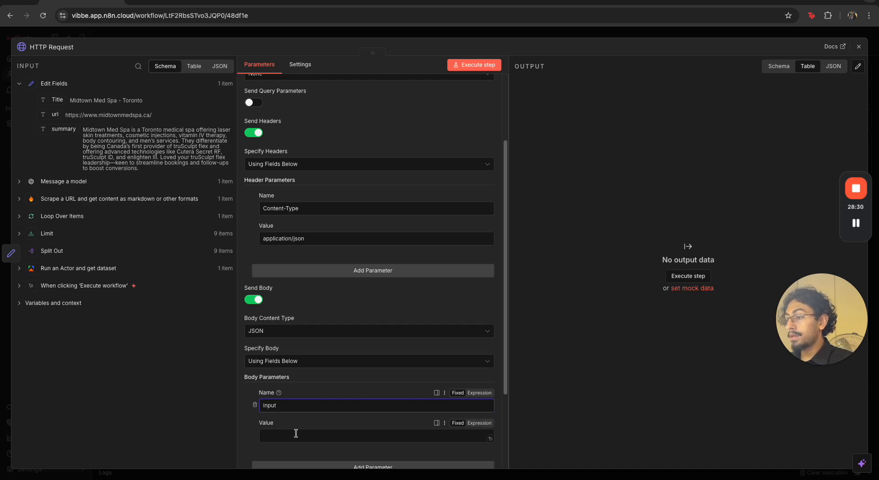
{"action": "type", "text": "Find out everything about this person:"}
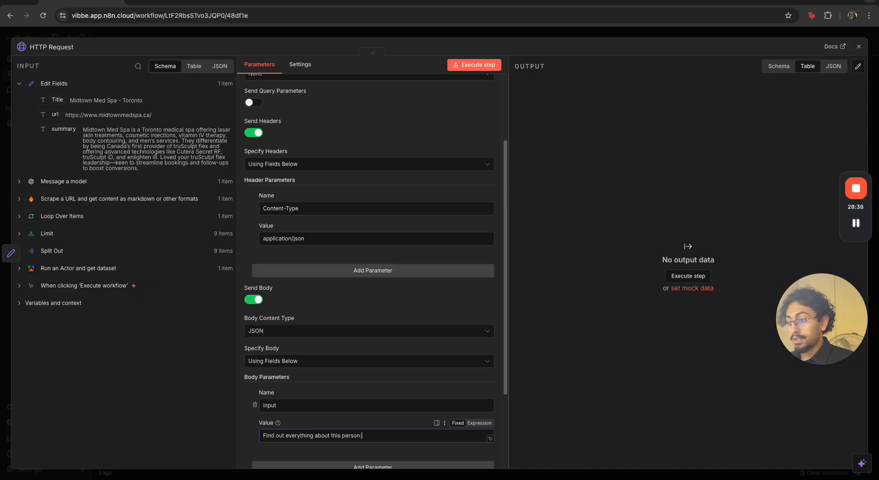
Switch the input value to an expression and append the Title, url and summary fields from Edit Fields on separate lines
{"action": "scroll", "coordinate": [460, 356], "scroll_direction": "down", "scroll_amount": 2}
{"action": "left_click", "coordinate": [479, 346]}
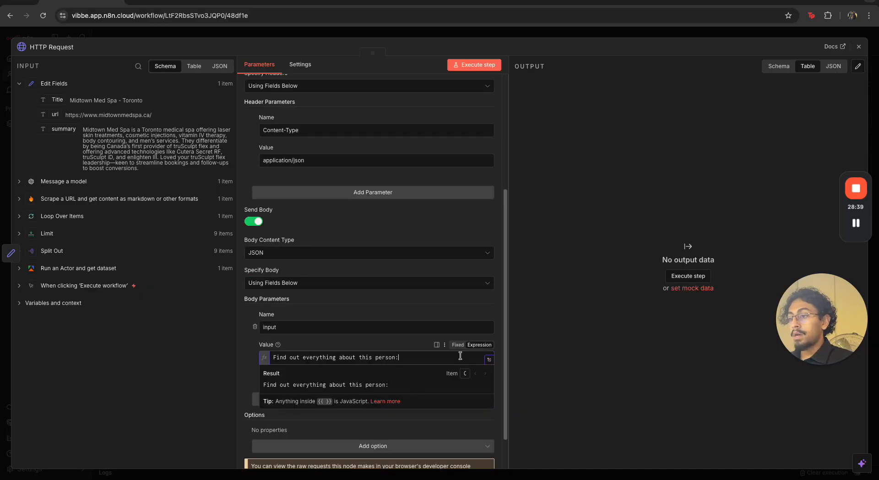
{"action": "key", "text": "Return"}
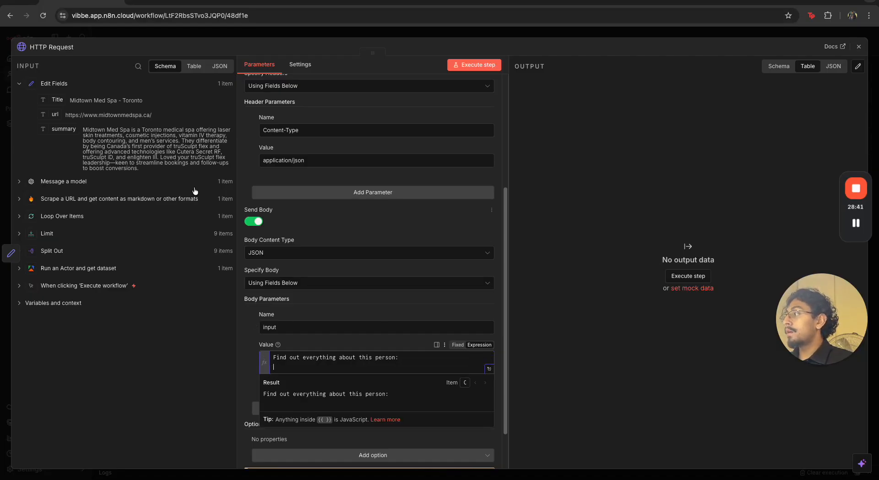
{"action": "left_click_drag", "start_coordinate": [57, 100], "coordinate": [295, 359]}
{"action": "left_click_drag", "start_coordinate": [55, 114], "coordinate": [307, 370]}
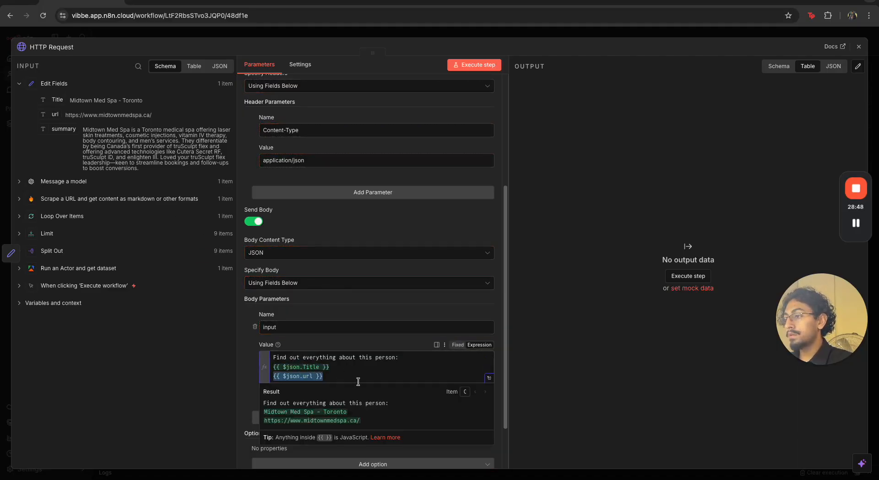
{"action": "left_click", "coordinate": [360, 379]}
{"action": "key", "text": "Return"}
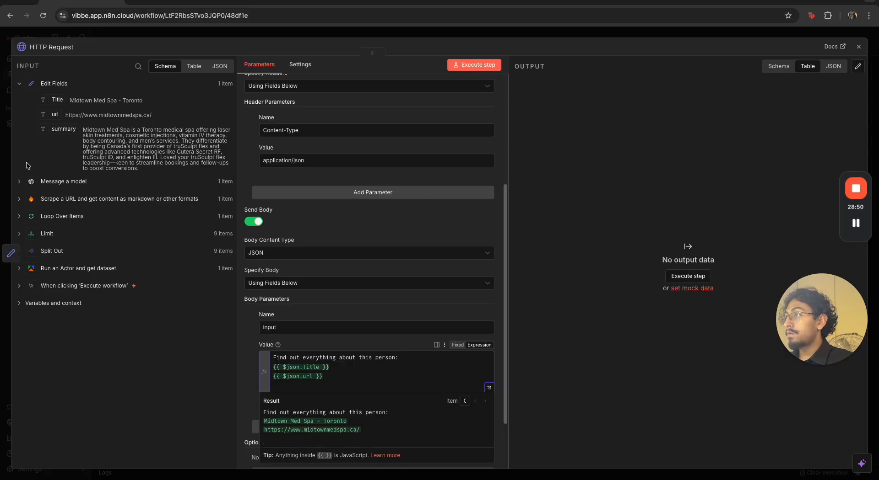
{"action": "left_click_drag", "start_coordinate": [55, 129], "coordinate": [300, 386]}
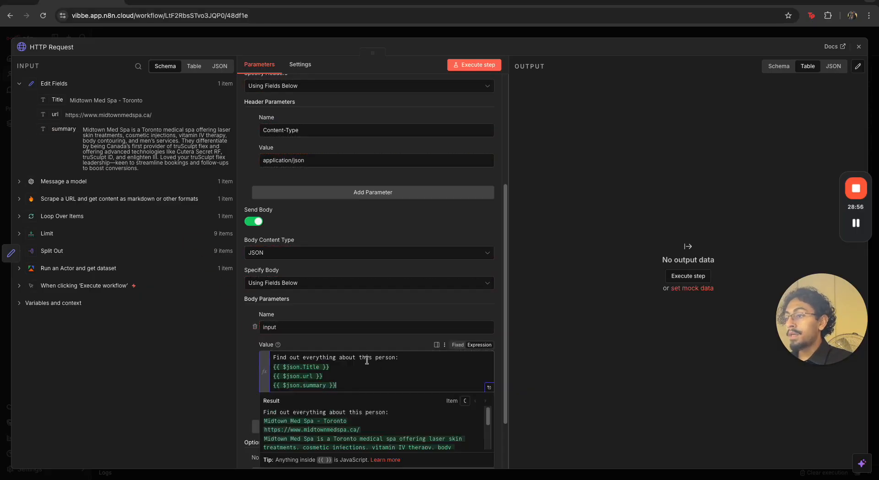
Reword the prompt to "Find out everything about the person who runs this business, and everything about the business:"
{"action": "left_click_drag", "start_coordinate": [366, 359], "coordinate": [371, 361]}
{"action": "type", "text": "e"}
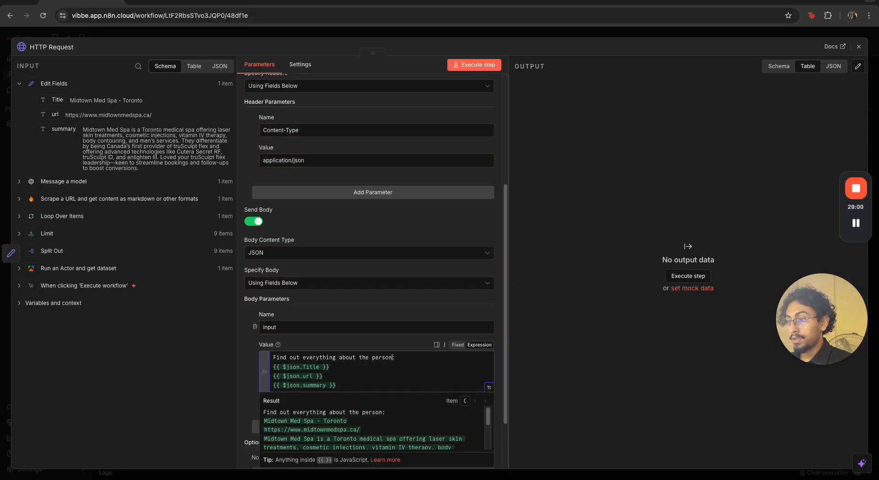
{"action": "type", "text": "wjo r"}
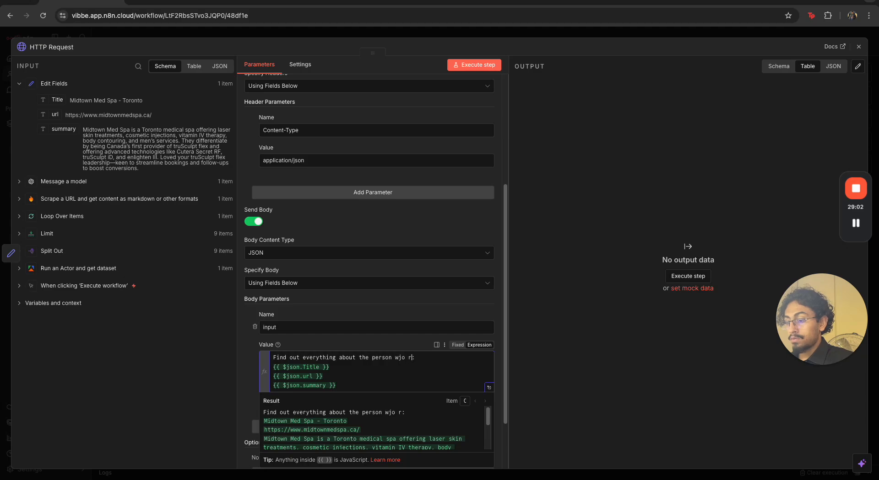
{"action": "type", "text": "runs this busine"}
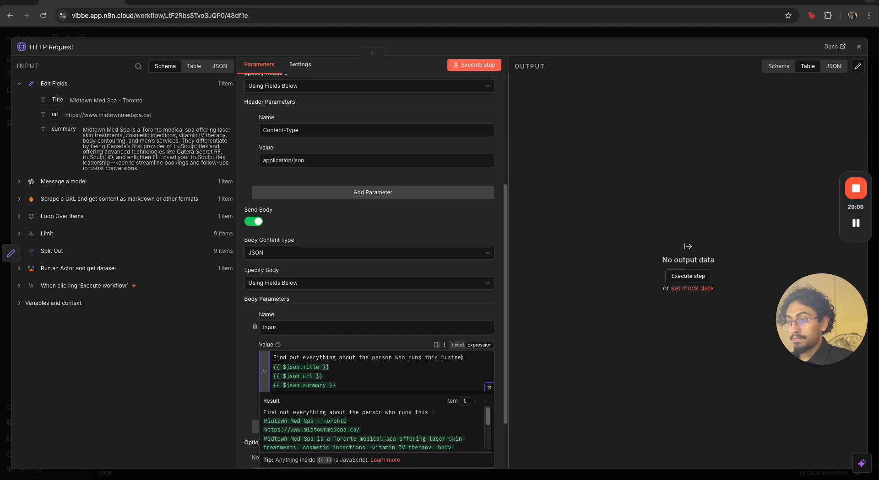
{"action": "type", "text": "ss and "}
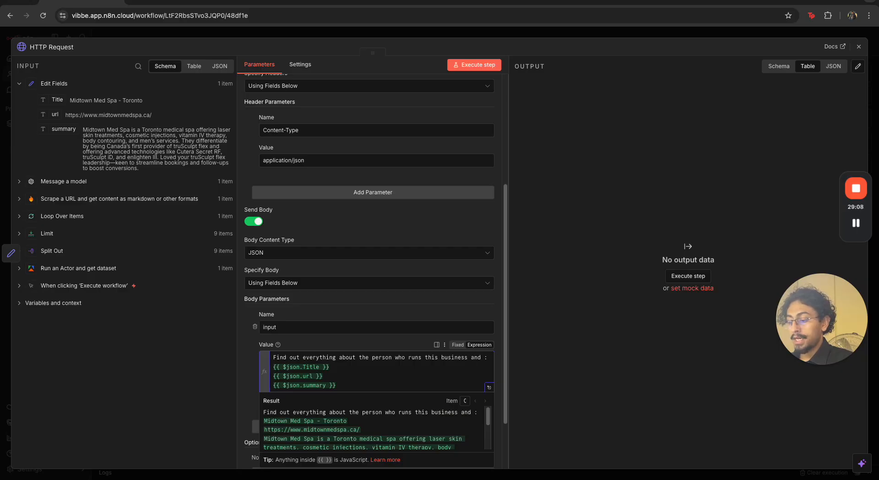
{"action": "type", "text": "everything"}
{"action": "key", "text": "alt+BackSpace"}
{"action": "type", "text": "every"}
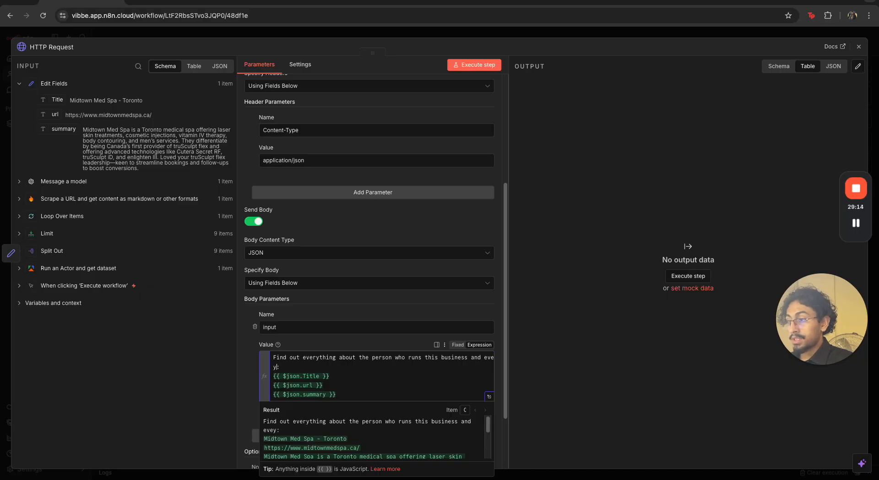
{"action": "key", "text": "alt+BackSpace"}
{"action": "key", "text": "alt+BackSpace"}
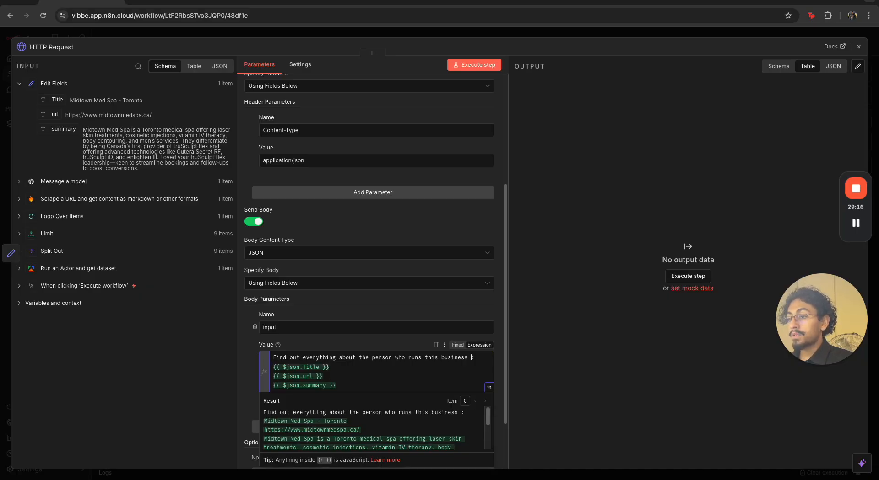
{"action": "type", "text": "and ev"}
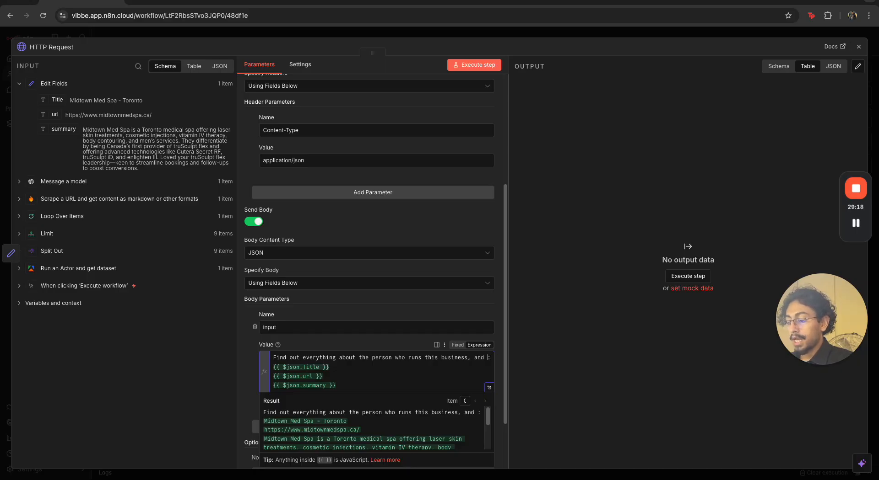
{"action": "type", "text": "erything about "}
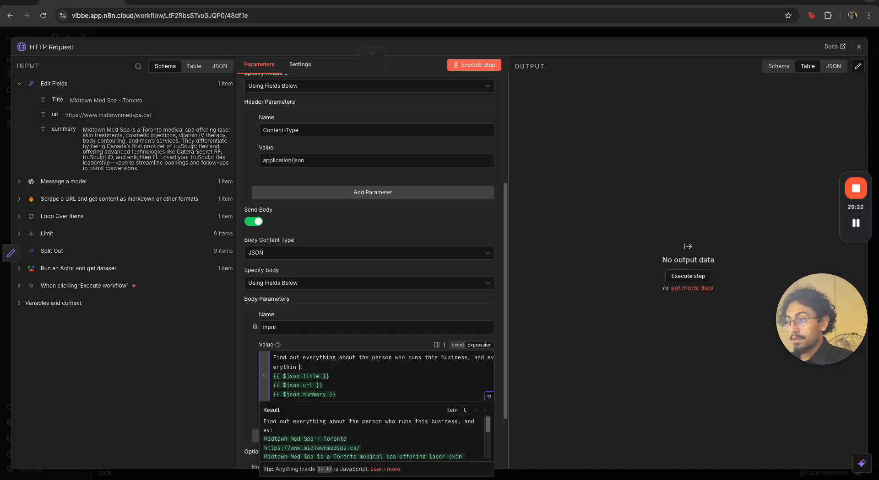
{"action": "type", "text": "the business"}
{"action": "left_click", "coordinate": [419, 387]}
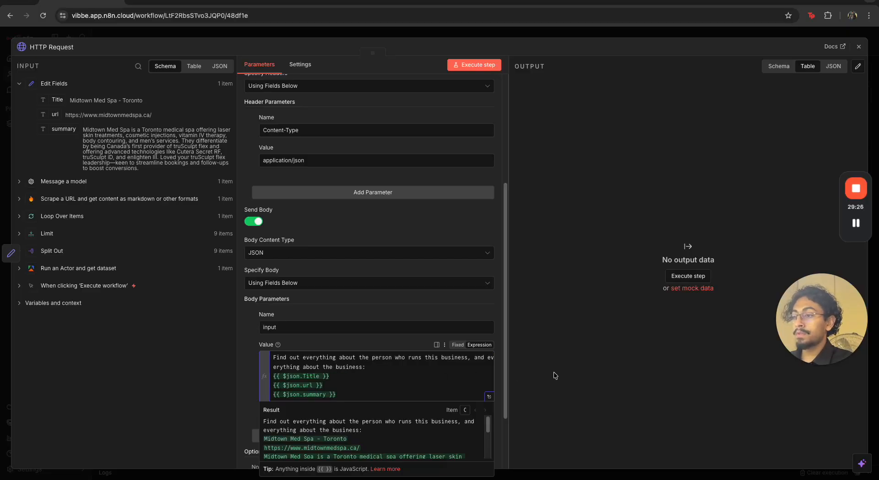
Add a body parameter named agent with the value deep-research-pro-preview-12-2025
{"action": "scroll", "coordinate": [320, 320], "scroll_direction": "down", "scroll_amount": 3}
{"action": "left_click", "coordinate": [312, 353]}
{"action": "left_click", "coordinate": [311, 374]}
{"action": "type", "text": "agne"}
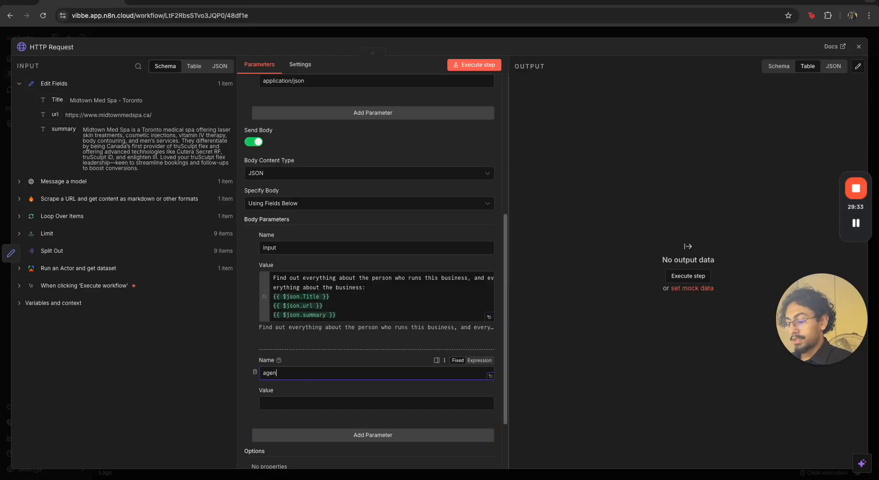
{"action": "left_click", "coordinate": [338, 404]}
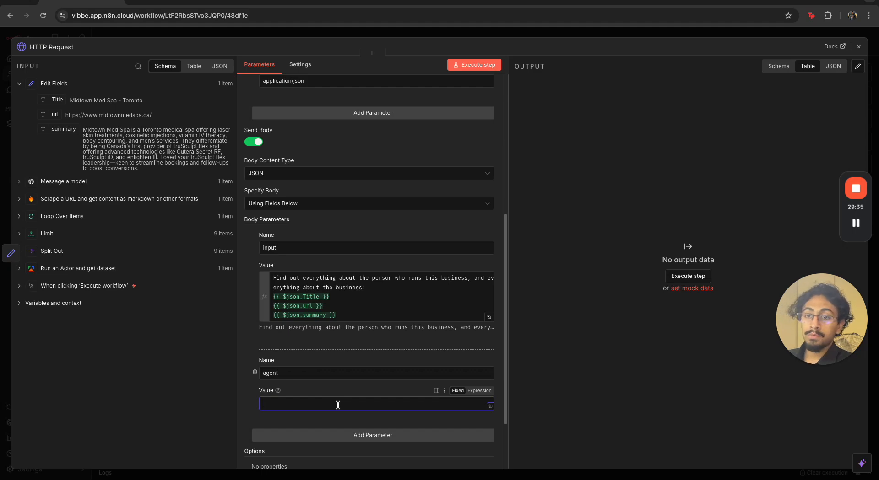
{"action": "type", "text": "d"}
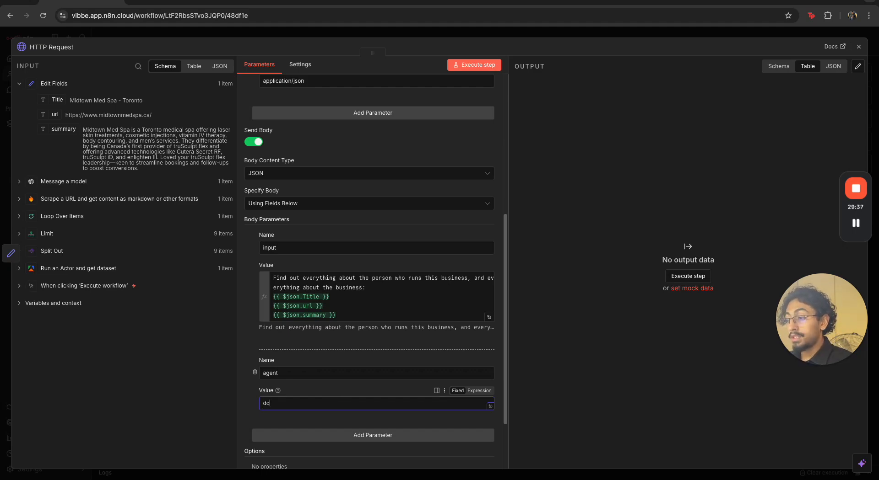
{"action": "type", "text": "eep-research-pro-preview"}
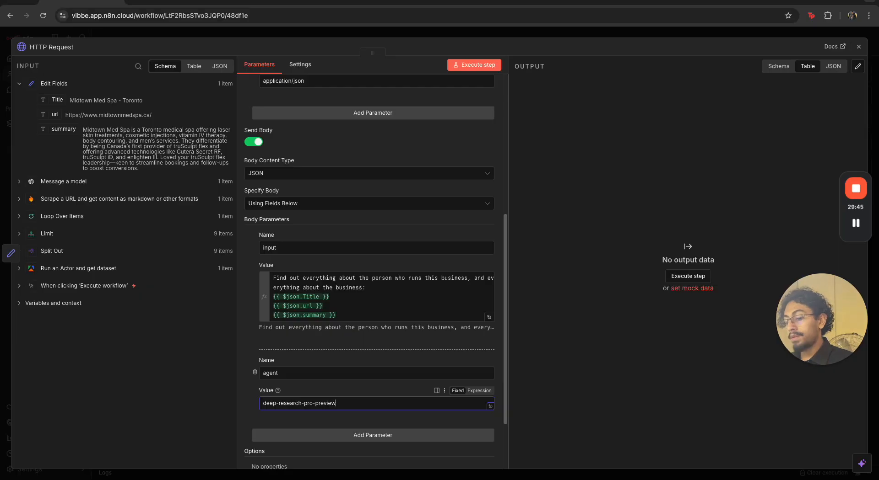
{"action": "type", "text": "-12-"}
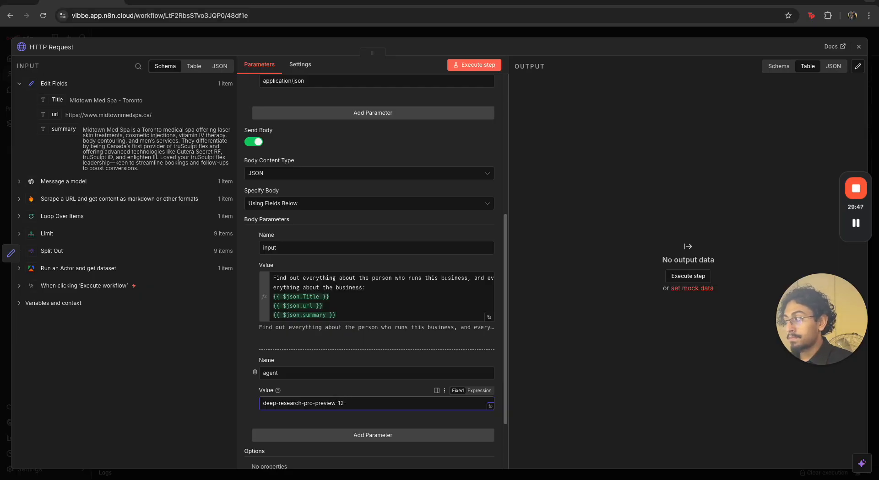
{"action": "type", "text": "2025"}
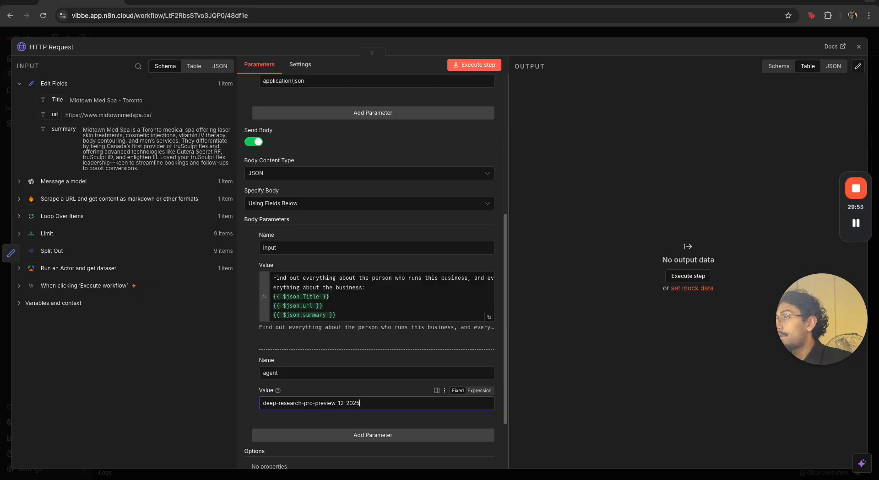
Add another body parameter named background with the value true
{"action": "left_click", "coordinate": [271, 435]}
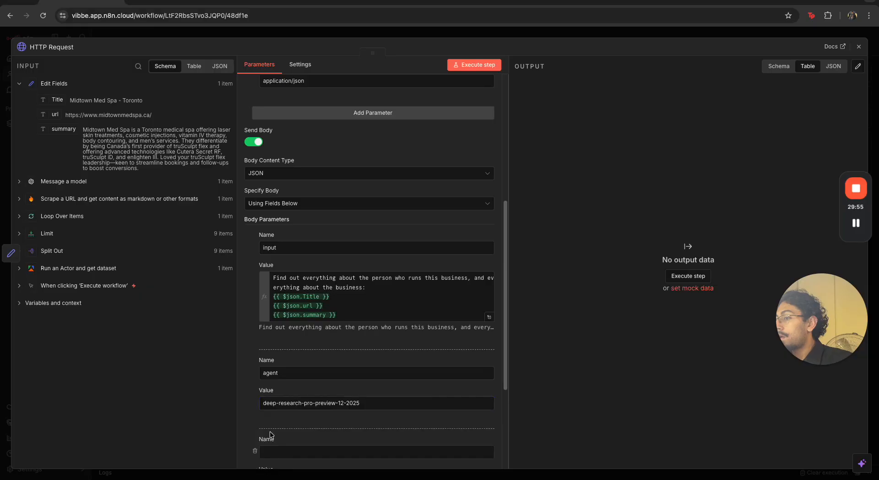
{"action": "scroll", "coordinate": [326, 413], "scroll_direction": "down", "scroll_amount": 2}
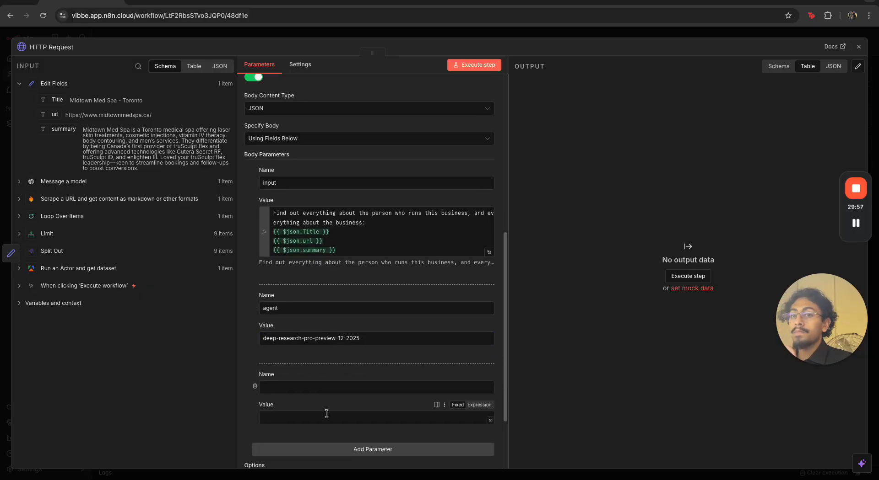
{"action": "left_click", "coordinate": [361, 391]}
{"action": "type", "text": "backgriunf"}
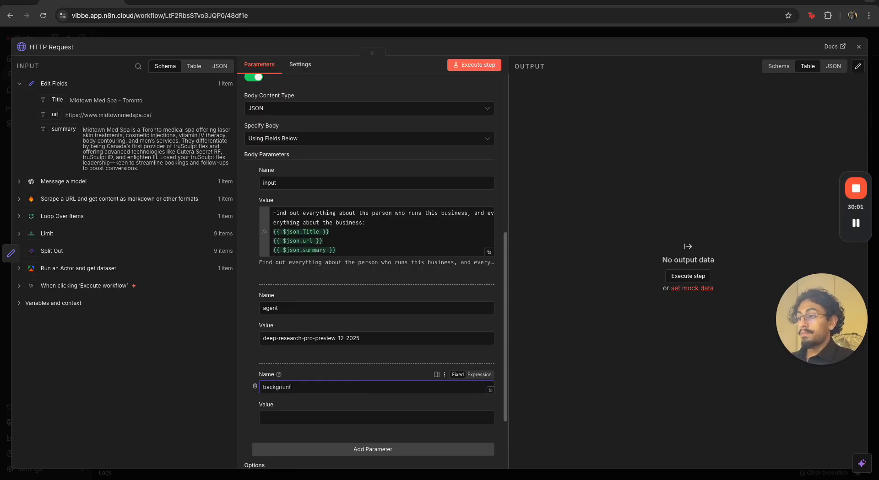
{"action": "type", "text": "ound"}
{"action": "left_click", "coordinate": [356, 413]}
{"action": "type", "text": "true"}
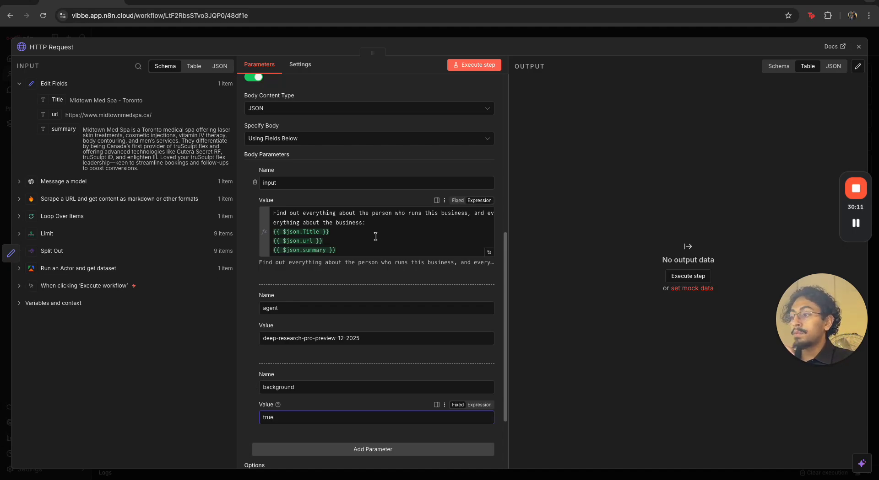
Return to the canvas, clear the previous execution data and execute the workflow
{"action": "scroll", "coordinate": [402, 209], "scroll_direction": "down", "scroll_amount": 3}
{"action": "left_click", "coordinate": [449, 35]}
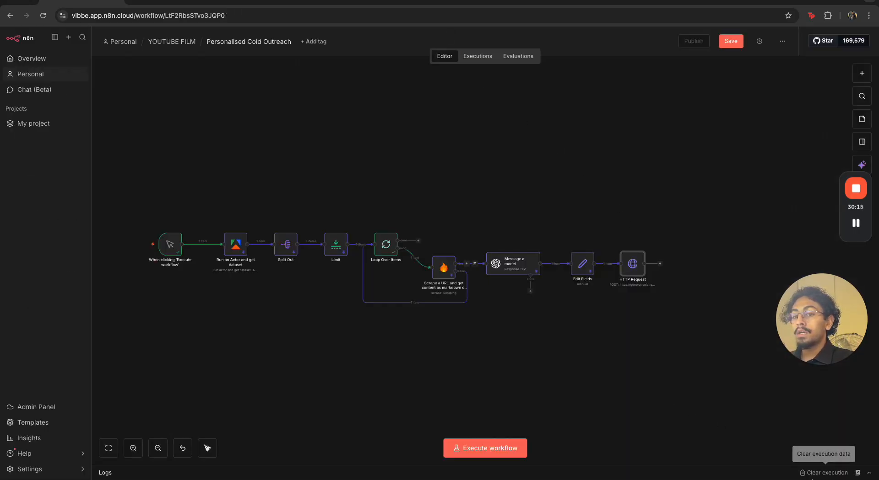
{"action": "left_click", "coordinate": [813, 473]}
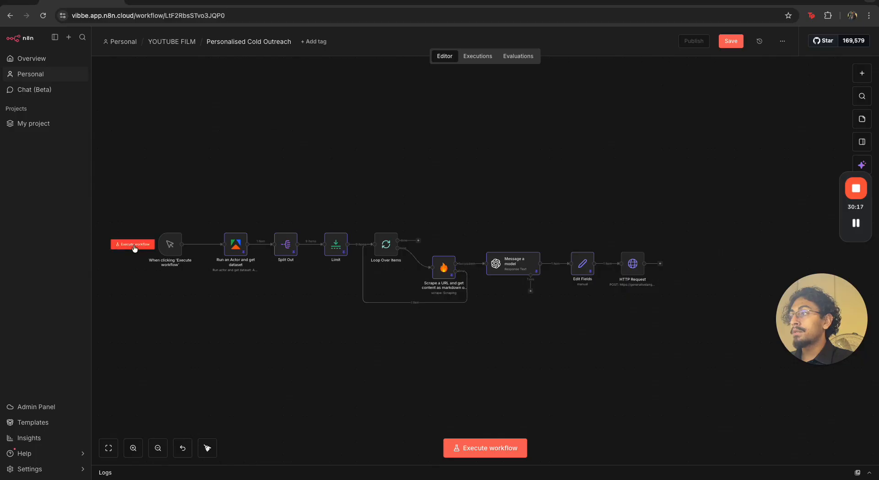
{"action": "left_click", "coordinate": [135, 246]}
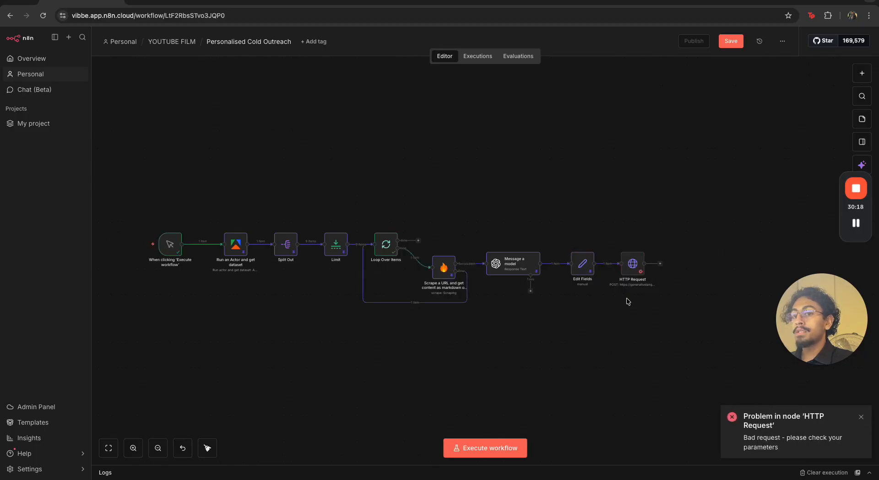
Open the HTTP Request node and inspect its error output and body parameters
{"action": "double_click", "coordinate": [641, 275]}
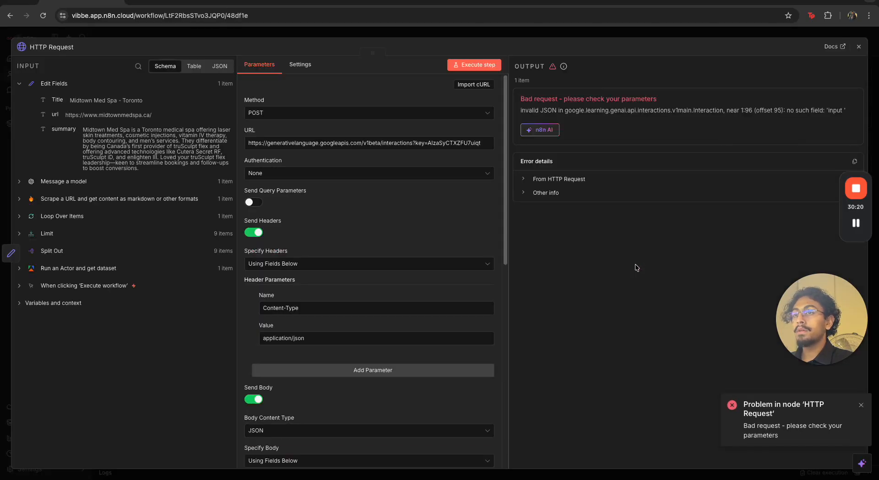
{"action": "left_click_drag", "start_coordinate": [548, 110], "coordinate": [704, 117]}
{"action": "left_click", "coordinate": [728, 120]}
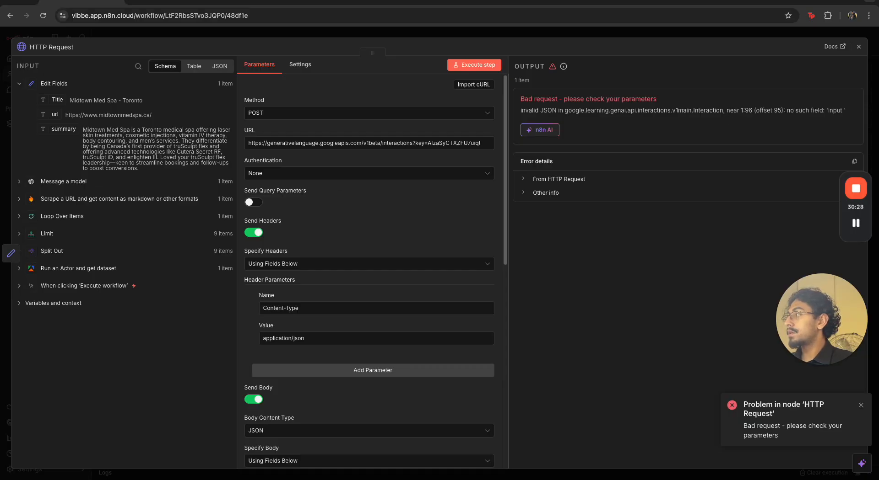
{"action": "scroll", "coordinate": [293, 316], "scroll_direction": "down", "scroll_amount": 5}
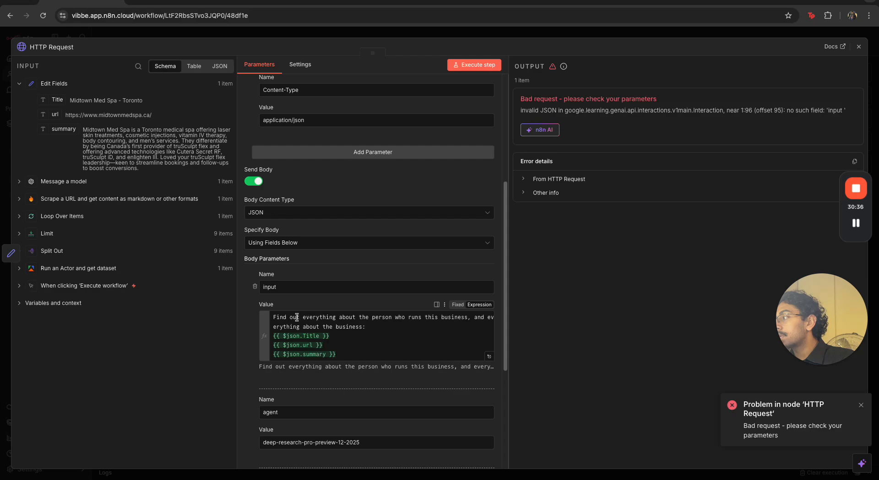
{"action": "scroll", "coordinate": [296, 317], "scroll_direction": "down", "scroll_amount": 1}
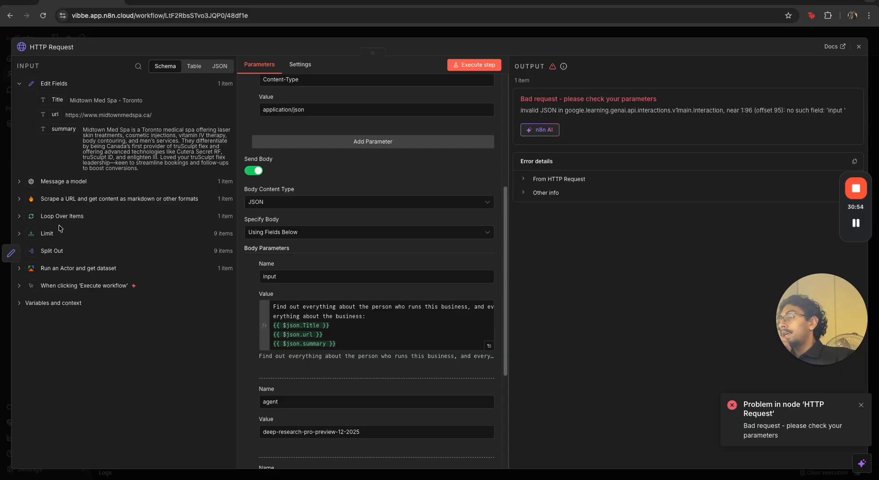
Switch to the Gemini chat and ask about the HTTP Request error, noting the pasted deep-research model is being used
{"action": "scroll", "coordinate": [469, 247], "scroll_direction": "up", "scroll_amount": 5}
{"action": "scroll", "coordinate": [386, 229], "scroll_direction": "down", "scroll_amount": 4}
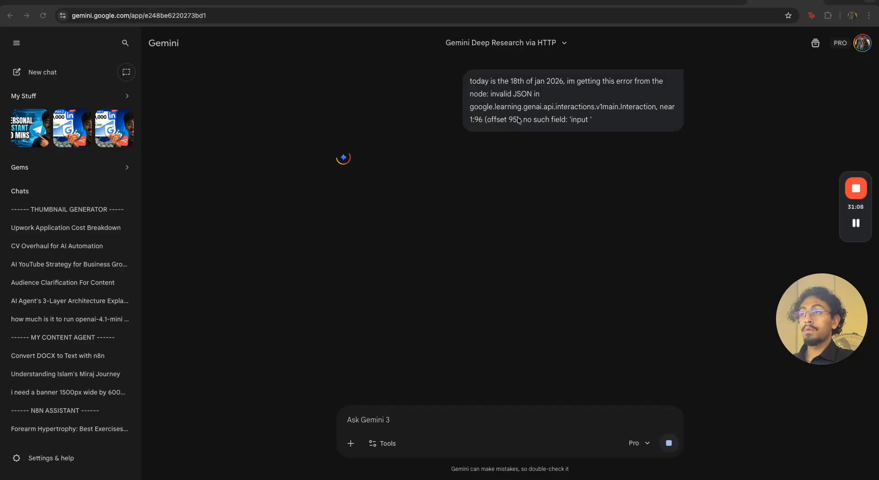
{"action": "left_click_drag", "start_coordinate": [481, 83], "coordinate": [659, 82]}
{"action": "left_click", "coordinate": [578, 81]}
{"action": "left_click_drag", "start_coordinate": [492, 97], "coordinate": [611, 118]}
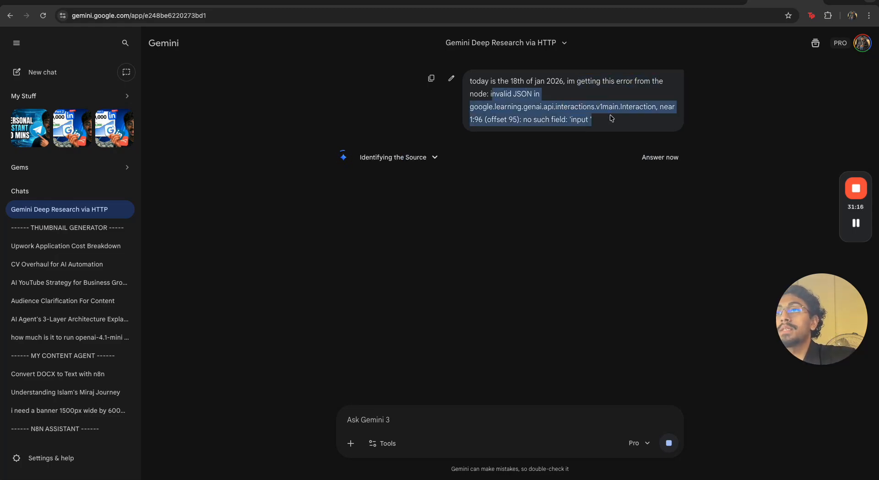
{"action": "left_click", "coordinate": [611, 118]}
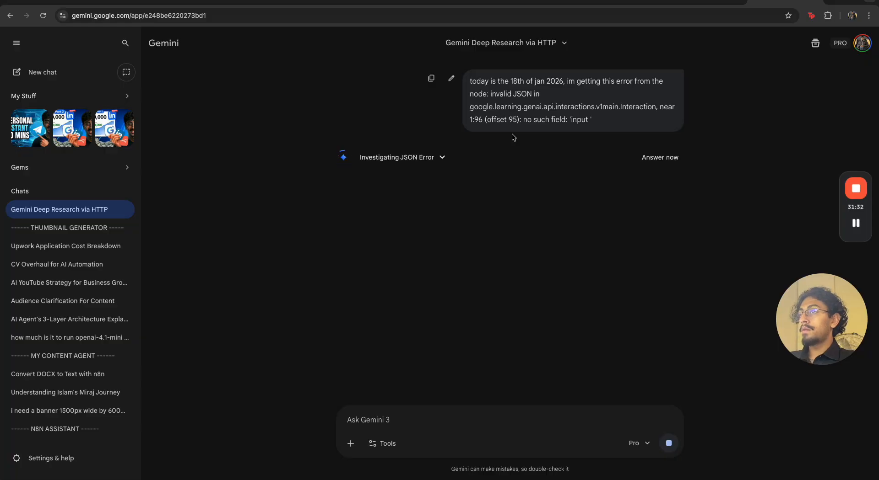
{"action": "mouse_move", "coordinate": [855, 223]}
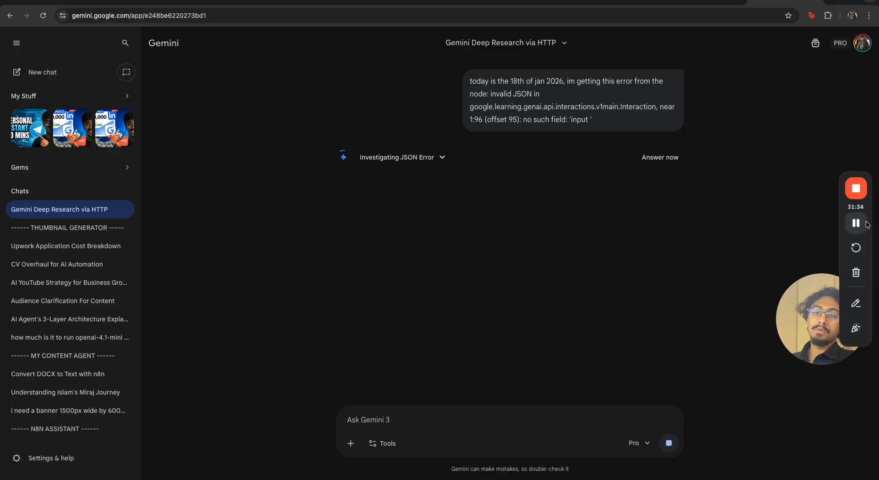
{"action": "scroll", "coordinate": [444, 333], "scroll_direction": "up", "scroll_amount": 6}
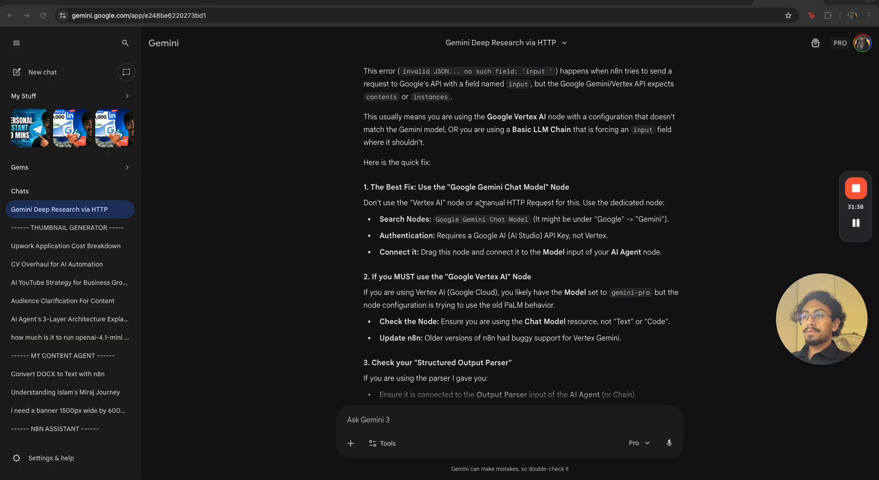
{"action": "left_click", "coordinate": [418, 418]}
{"action": "type", "text": "im using the"}
{"action": "type", "text": "deep-research-pro-preview-12-2025"}
{"action": "type", "text": "model"}
{"action": "key", "text": "Return"}
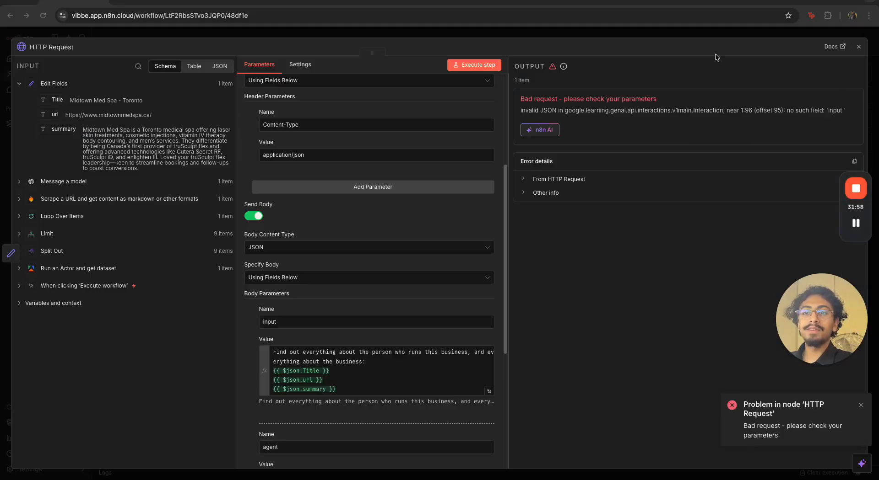
Remove the trailing space from the body parameter name so it reads input, then execute the workflow again
{"action": "left_click", "coordinate": [774, 1]}
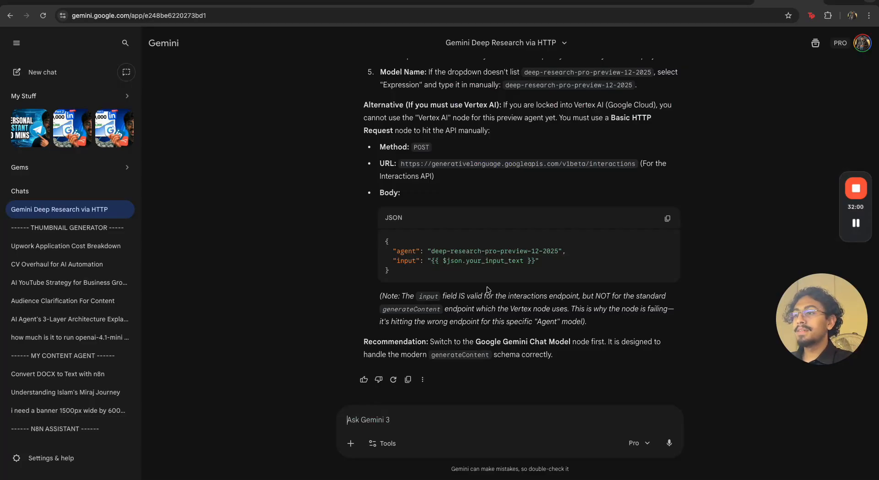
{"action": "scroll", "coordinate": [488, 290], "scroll_direction": "up", "scroll_amount": 15}
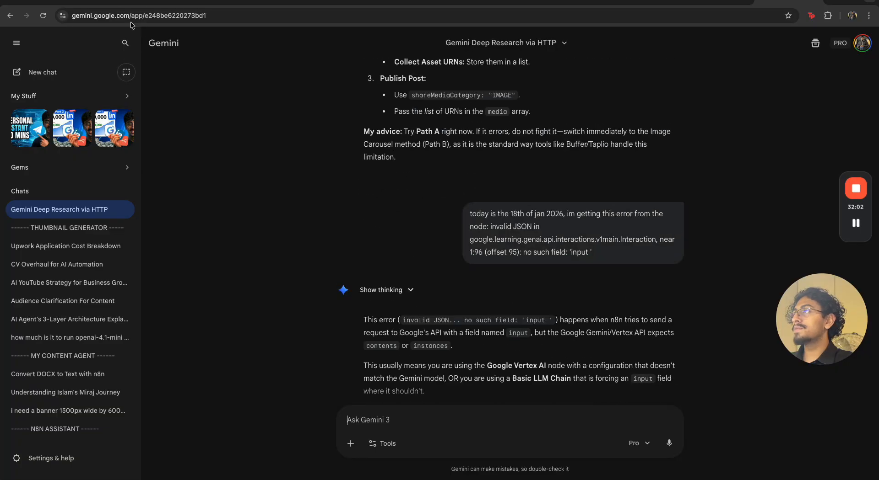
{"action": "left_click", "coordinate": [77, 4]}
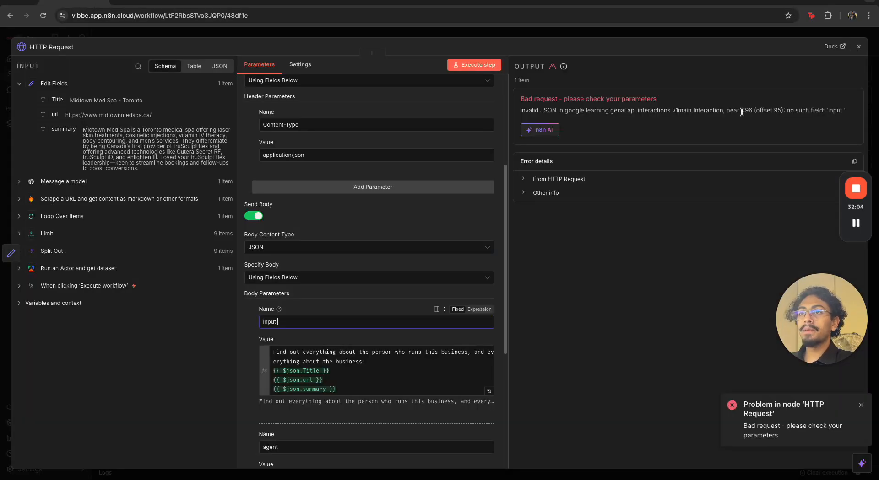
{"action": "left_click_drag", "start_coordinate": [522, 110], "coordinate": [658, 120]}
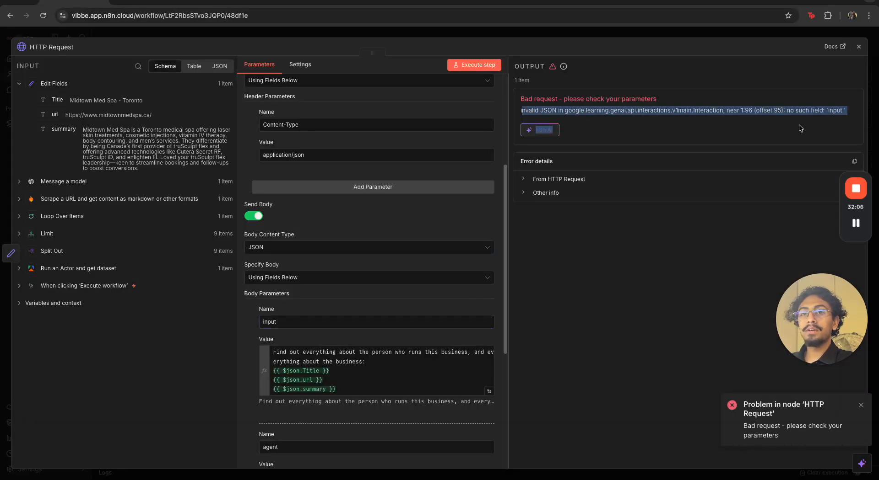
{"action": "left_click", "coordinate": [847, 120]}
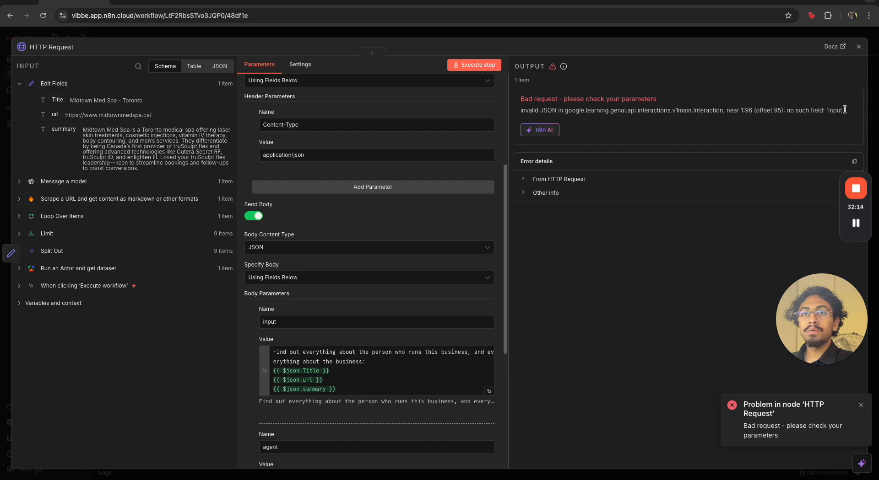
{"action": "left_click_drag", "start_coordinate": [845, 110], "coordinate": [841, 110]}
{"action": "left_click", "coordinate": [338, 323]}
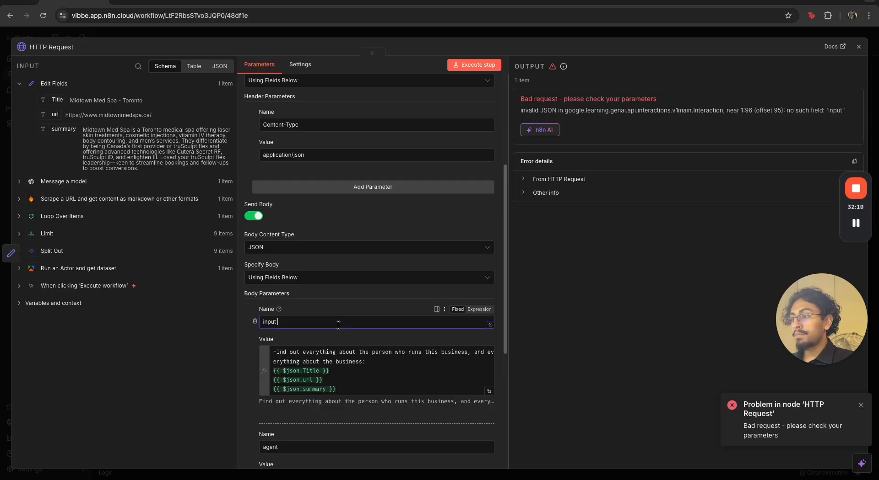
{"action": "key", "text": "BackSpace"}
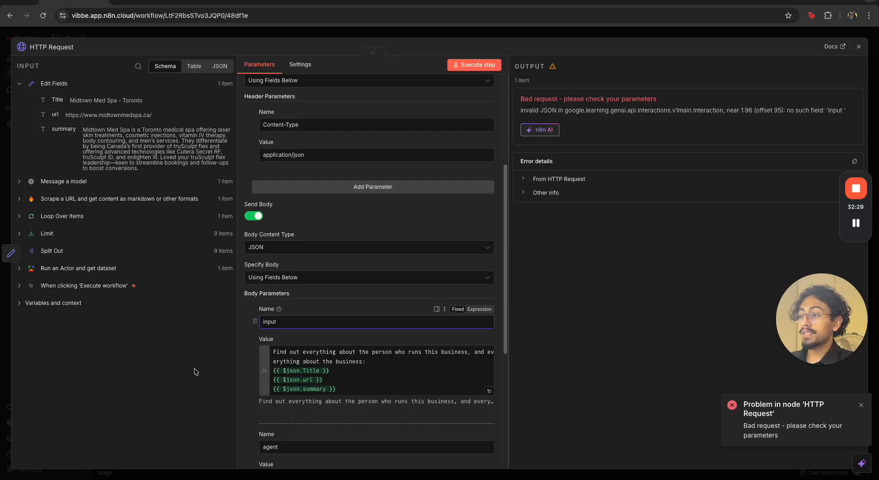
{"action": "left_click", "coordinate": [582, 35]}
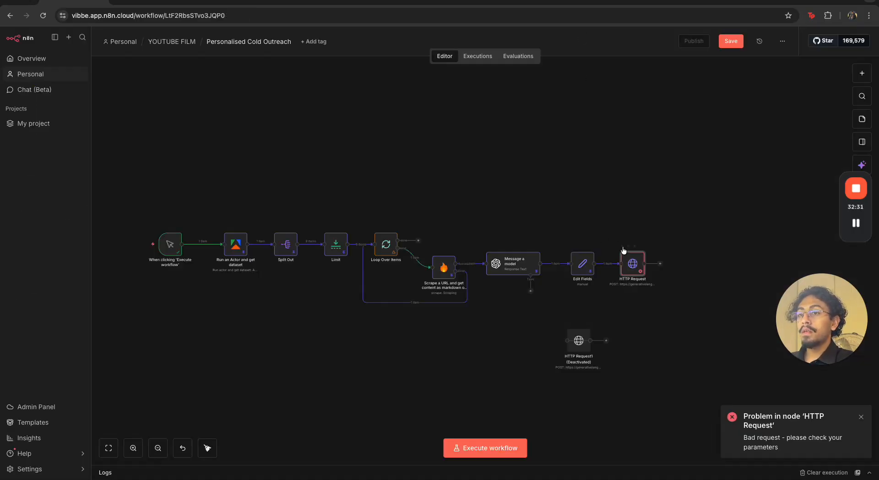
{"action": "key", "text": "ctrl+Return"}
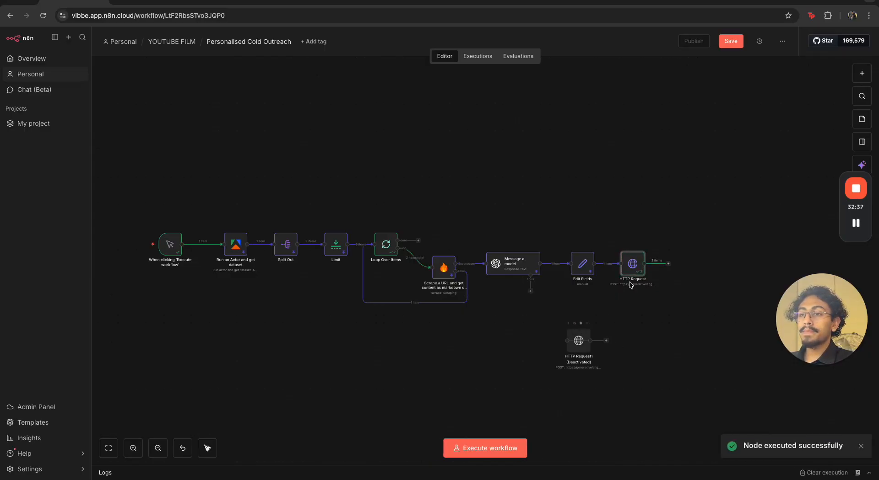
Open the HTTP Request node and examine its output for each execution run
{"action": "double_click", "coordinate": [632, 264]}
{"action": "left_click", "coordinate": [596, 87]}
{"action": "left_click", "coordinate": [588, 121]}
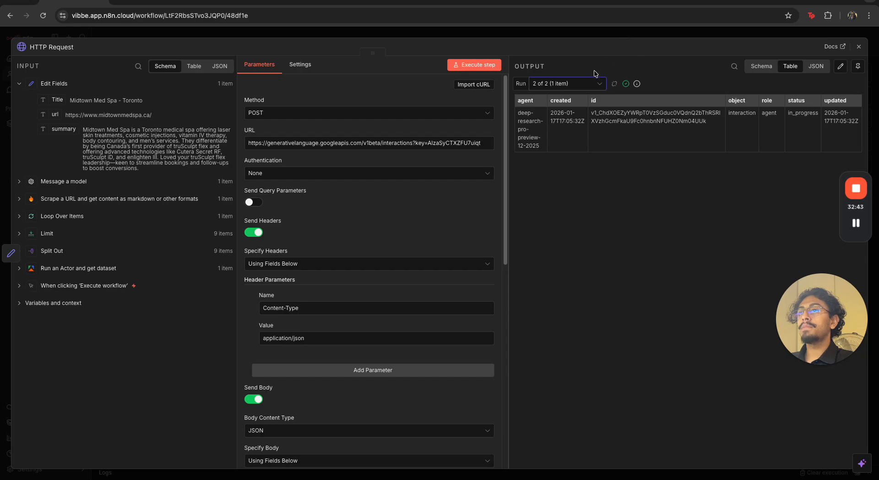
{"action": "left_click", "coordinate": [586, 87]}
{"action": "left_click", "coordinate": [581, 106]}
{"action": "left_click", "coordinate": [689, 32]}
{"action": "left_click", "coordinate": [573, 317]}
{"action": "left_click", "coordinate": [580, 325]}
Save the workflow, clear the execution data and execute the workflow from the manual trigger
{"action": "left_click", "coordinate": [738, 42]}
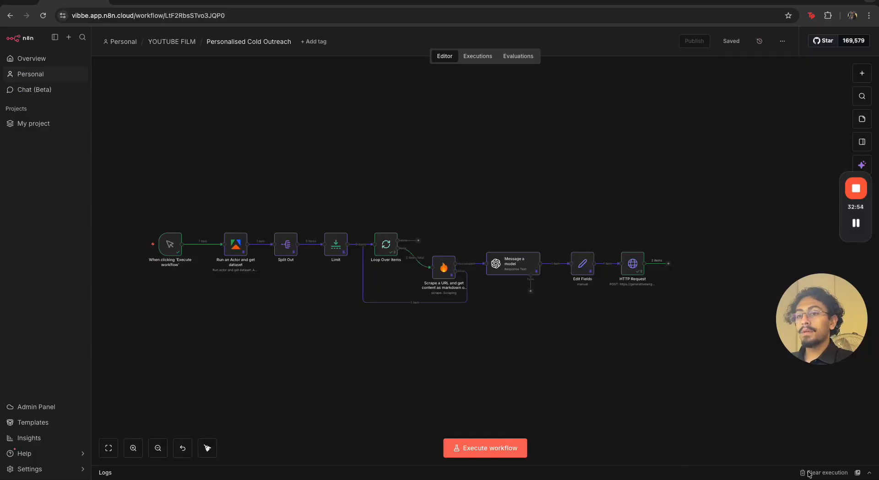
{"action": "left_click", "coordinate": [795, 473]}
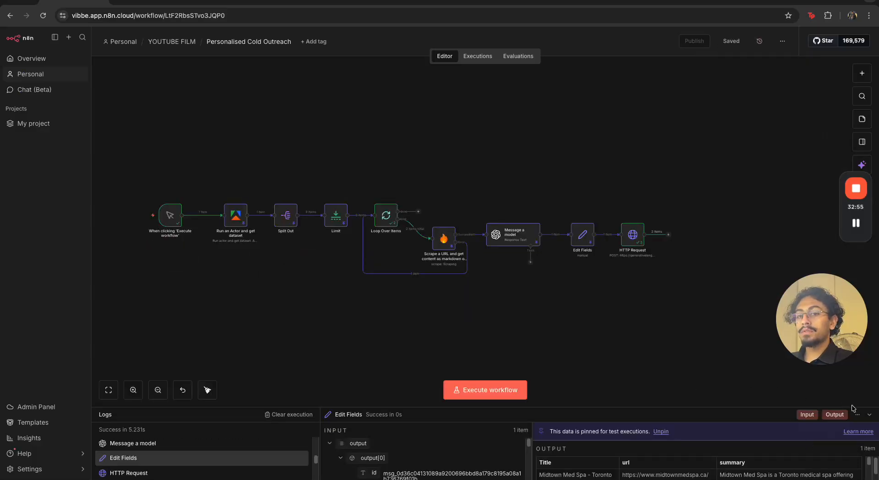
{"action": "left_click", "coordinate": [869, 414]}
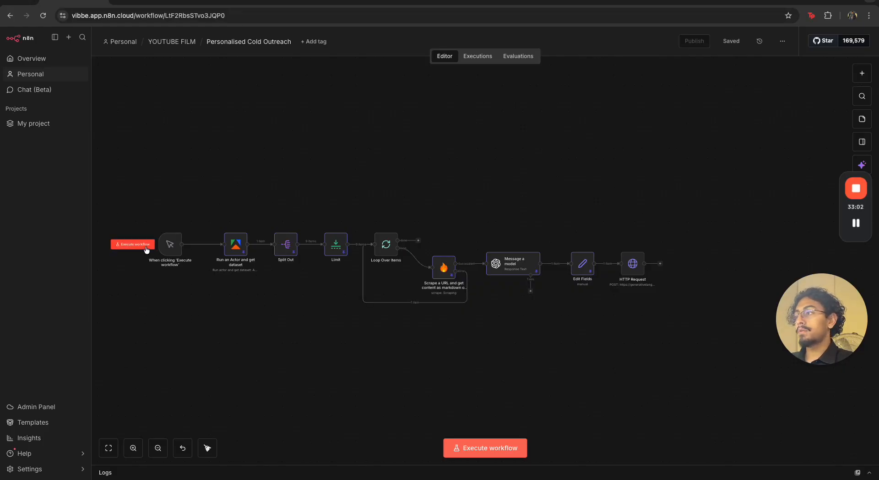
{"action": "left_click", "coordinate": [145, 245]}
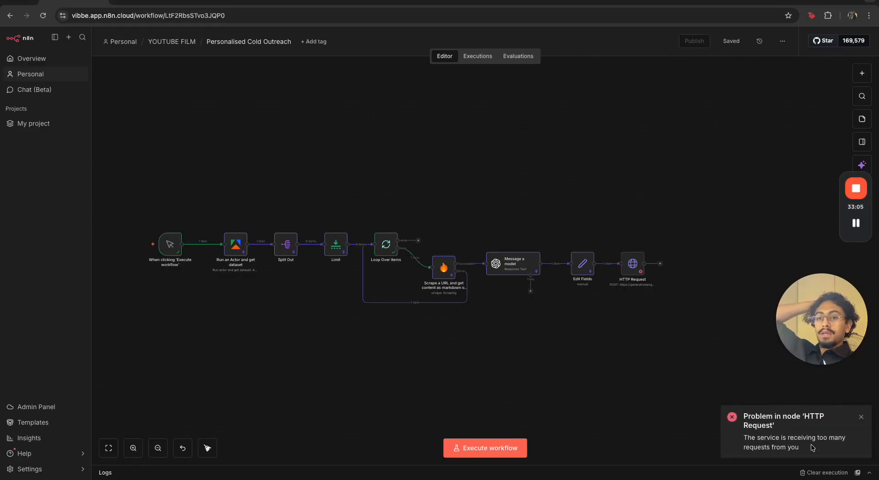
Read the new HTTP Request error notification and reopen the node to check it
{"action": "left_click_drag", "start_coordinate": [811, 453], "coordinate": [743, 422]}
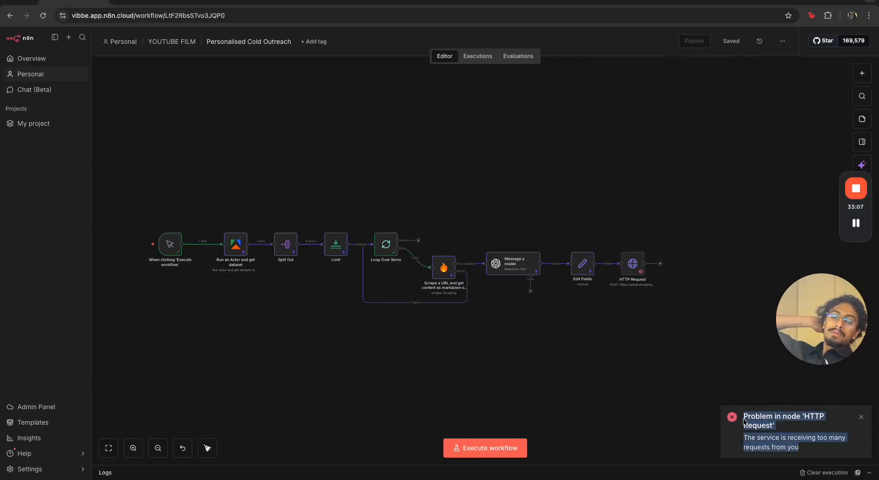
{"action": "left_click", "coordinate": [744, 421]}
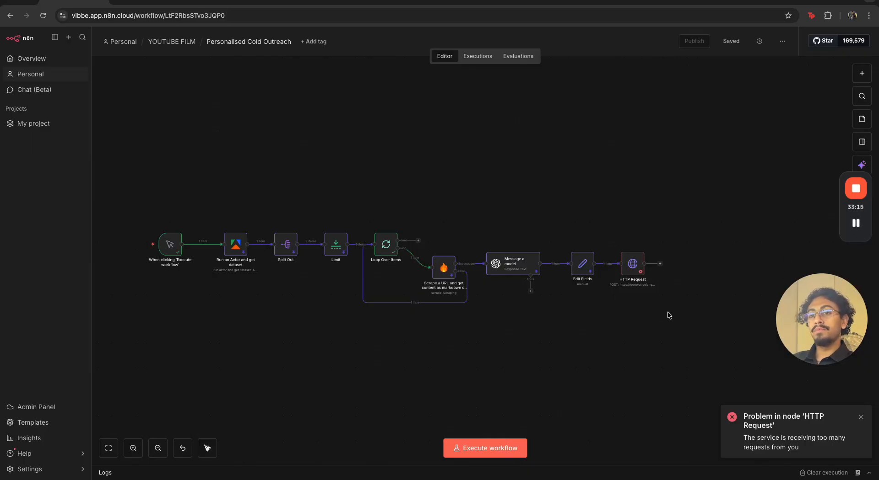
{"action": "double_click", "coordinate": [632, 264]}
{"action": "left_click", "coordinate": [673, 33]}
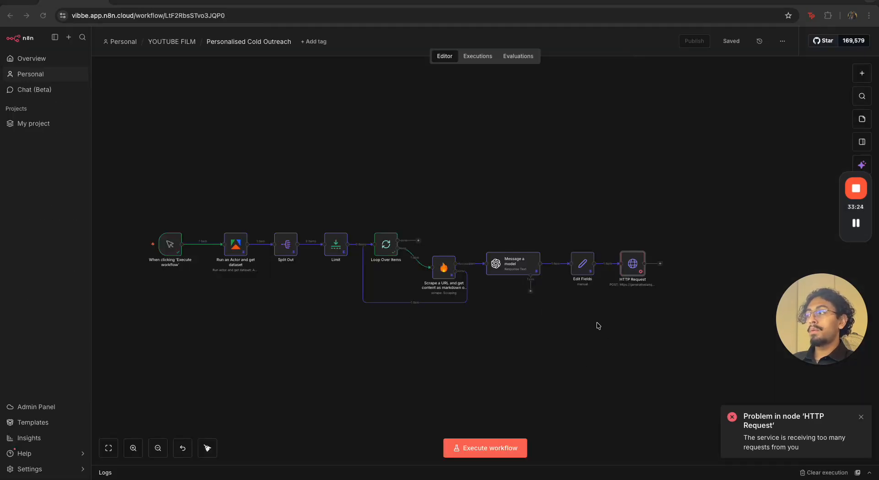
Add a Wait node after the HTTP Request node set to wait 3 minutes
{"action": "scroll", "coordinate": [526, 334], "scroll_direction": "right", "scroll_amount": 5}
{"action": "scroll", "coordinate": [527, 334], "scroll_direction": "up", "scroll_amount": 1}
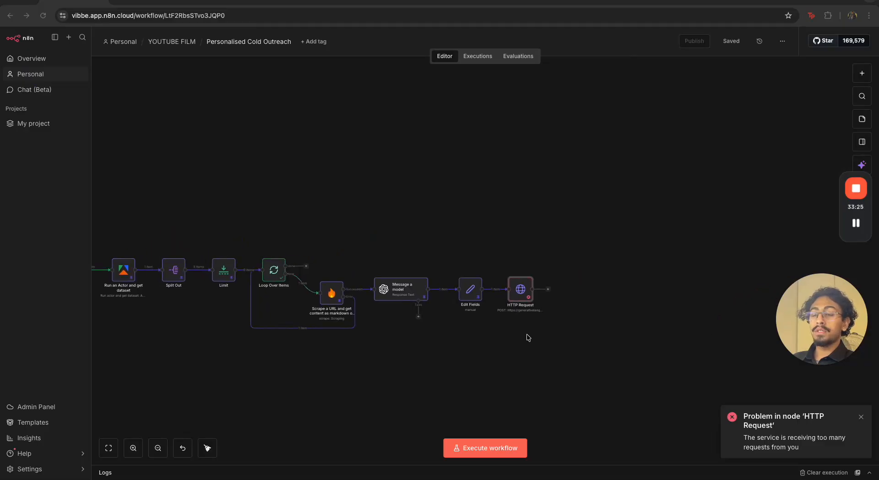
{"action": "left_click", "coordinate": [547, 289]}
{"action": "type", "text": "wait"}
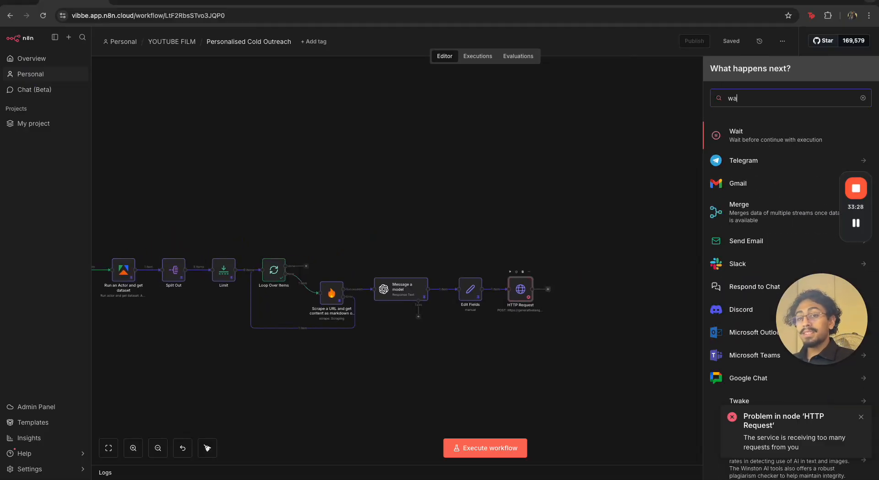
{"action": "left_click", "coordinate": [249, 127]}
{"action": "key", "text": "BackSpace"}
{"action": "type", "text": "3"}
{"action": "left_click", "coordinate": [263, 160]}
{"action": "left_click", "coordinate": [264, 188]}
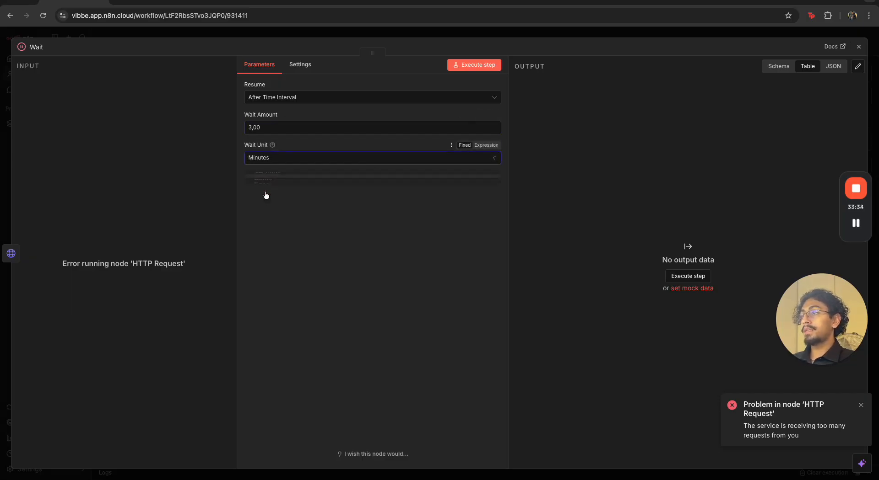
{"action": "key", "text": "Escape"}
{"action": "left_click", "coordinate": [598, 289]}
{"action": "type", "text": "http"}
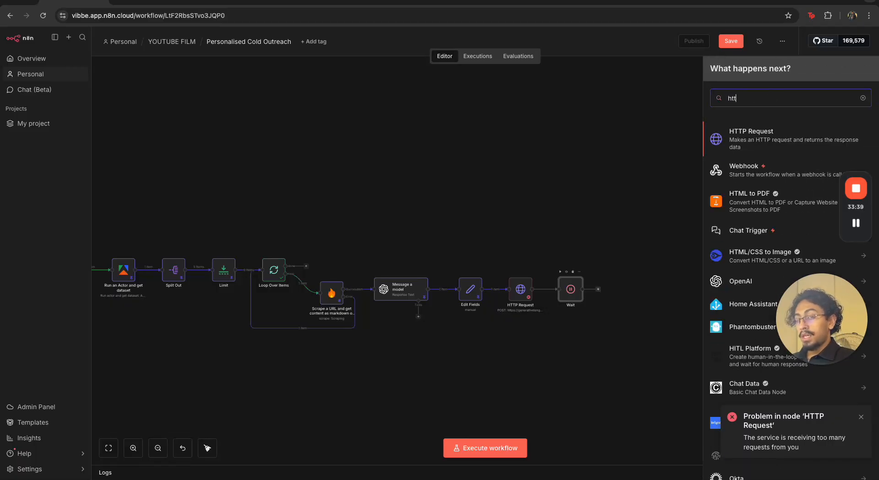
{"action": "left_click", "coordinate": [769, 142]}
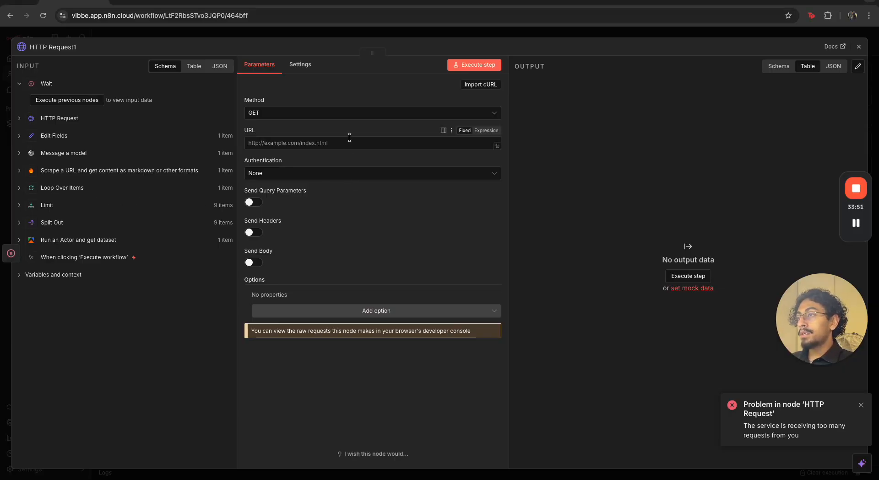
{"action": "left_click", "coordinate": [496, 146]}
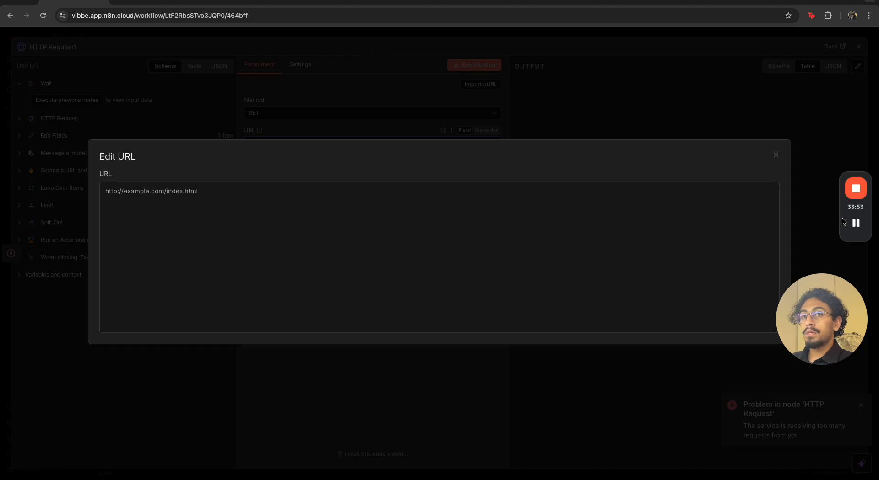
{"action": "type", "text": "https://generativelanguage.googleapis.com/v1beta/interactions/{{ $json.id }}?key="}
{"action": "left_click", "coordinate": [339, 150]}
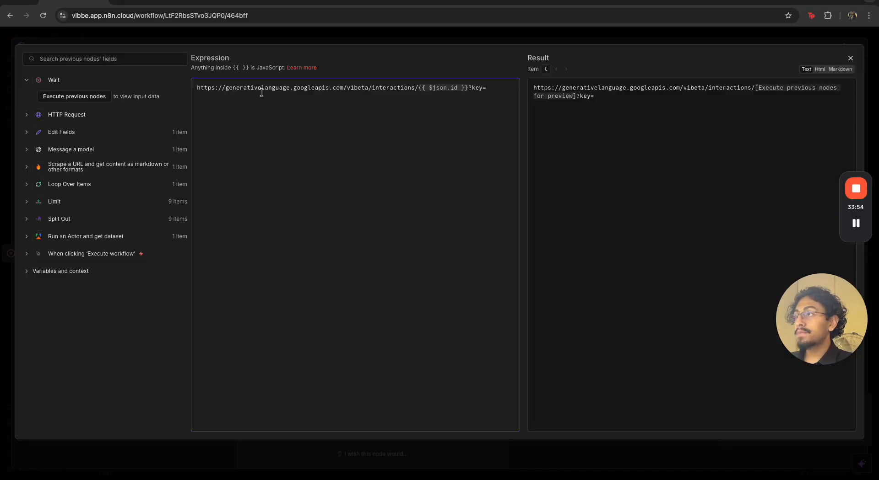
Append the Gemini API key after key= in the new node's URL and close the node
{"action": "left_click_drag", "start_coordinate": [225, 89], "coordinate": [467, 93]}
{"action": "left_click", "coordinate": [387, 92]}
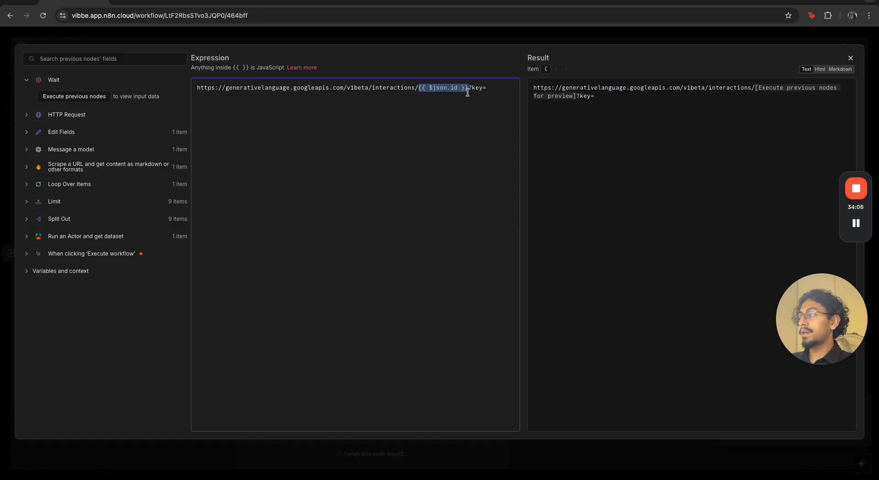
{"action": "left_click", "coordinate": [498, 89]}
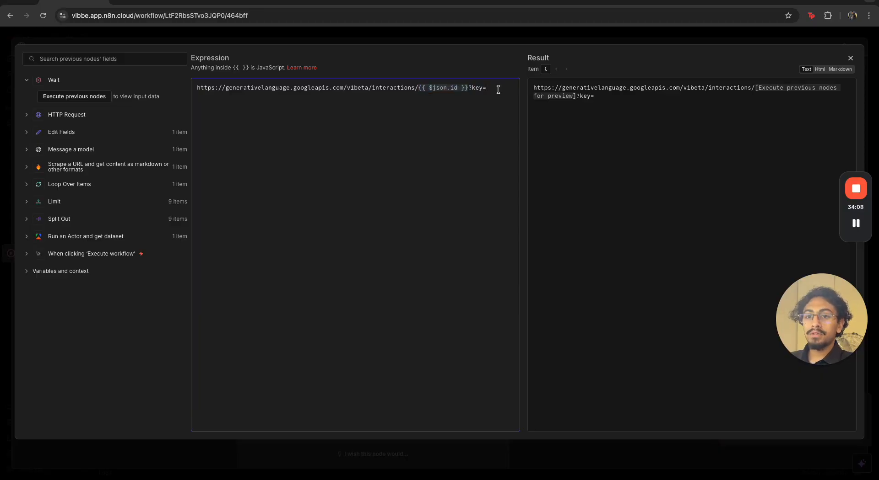
{"action": "key", "text": "ctrl+v"}
{"action": "key", "text": "Escape"}
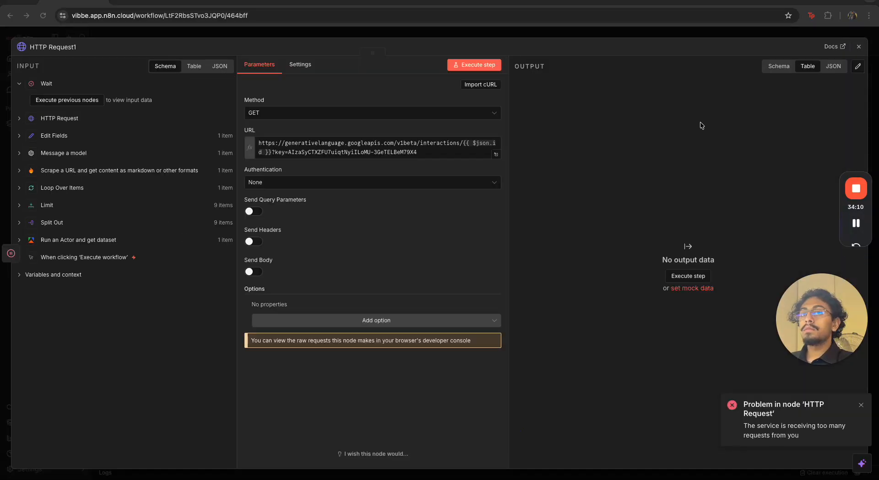
{"action": "left_click", "coordinate": [503, 33]}
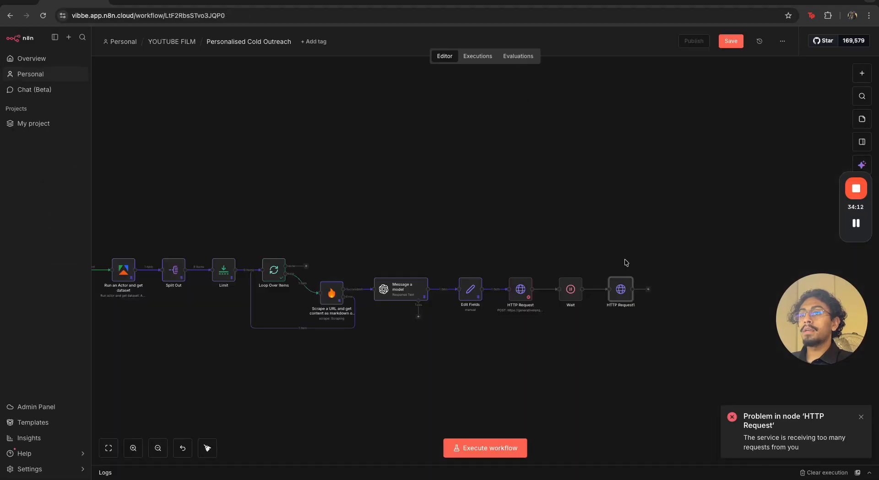
{"action": "left_click_drag", "start_coordinate": [598, 339], "coordinate": [587, 338]}
{"action": "left_click_drag", "start_coordinate": [592, 264], "coordinate": [641, 342]}
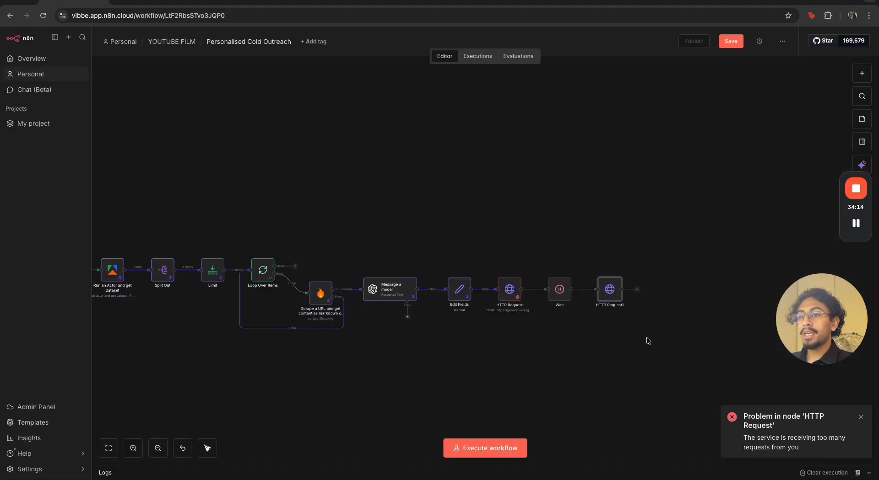
{"action": "left_click_drag", "start_coordinate": [493, 260], "coordinate": [551, 349]}
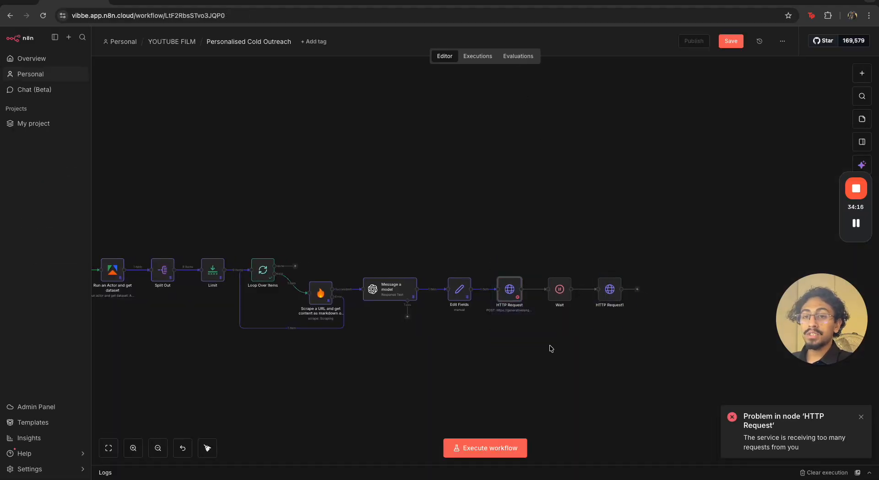
Add an If node after the HTTP Request1 node
{"action": "left_click", "coordinate": [549, 347]}
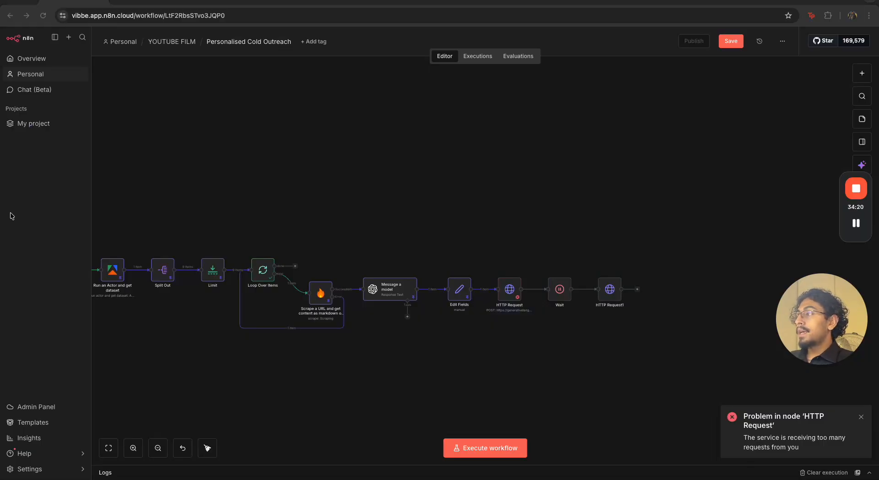
{"action": "scroll", "coordinate": [672, 315], "scroll_direction": "right", "scroll_amount": 3}
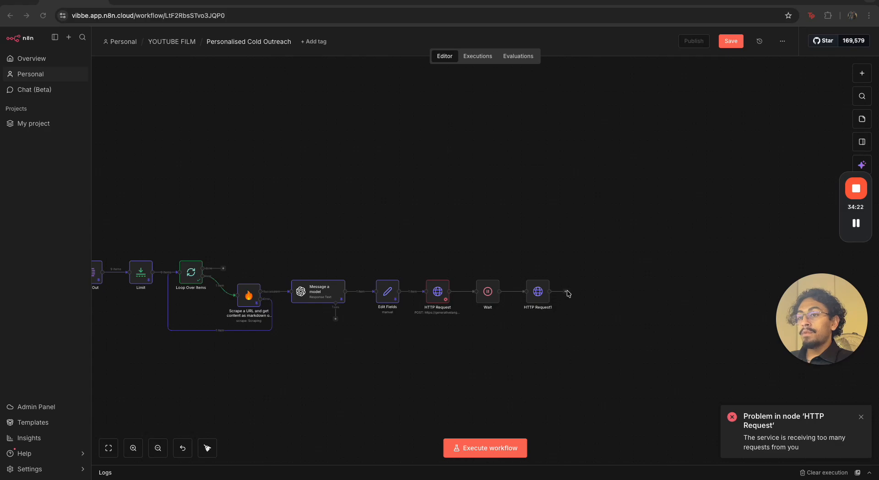
{"action": "left_click", "coordinate": [565, 293]}
{"action": "type", "text": "if"}
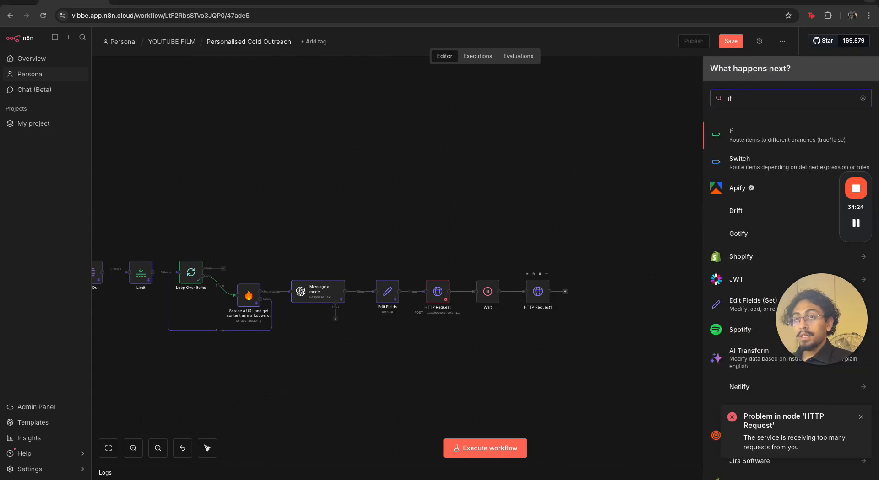
{"action": "key", "text": "Return"}
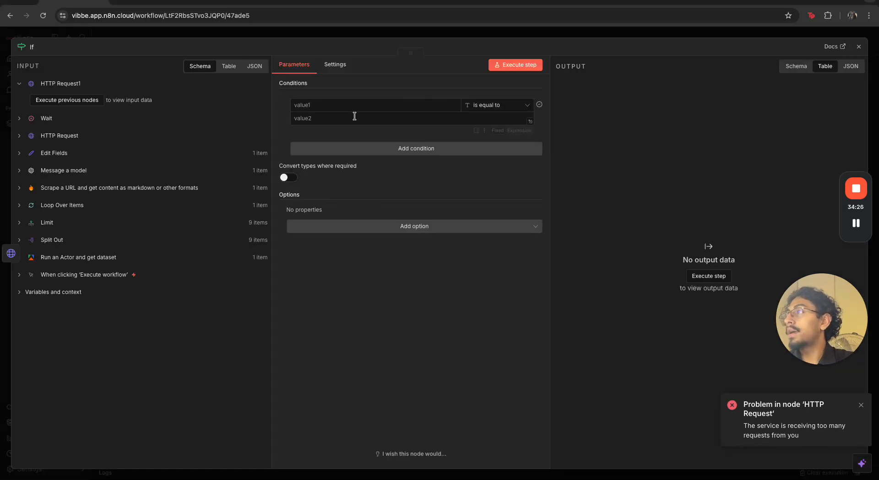
{"action": "left_click", "coordinate": [365, 35]}
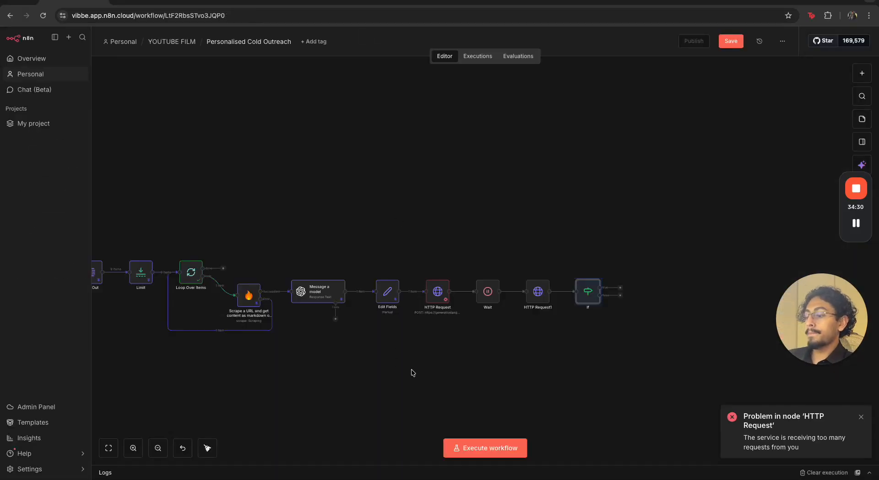
Set the If condition so the expression {{ $json.status }} is equal to completed
{"action": "scroll", "coordinate": [411, 369], "scroll_direction": "down", "scroll_amount": 3}
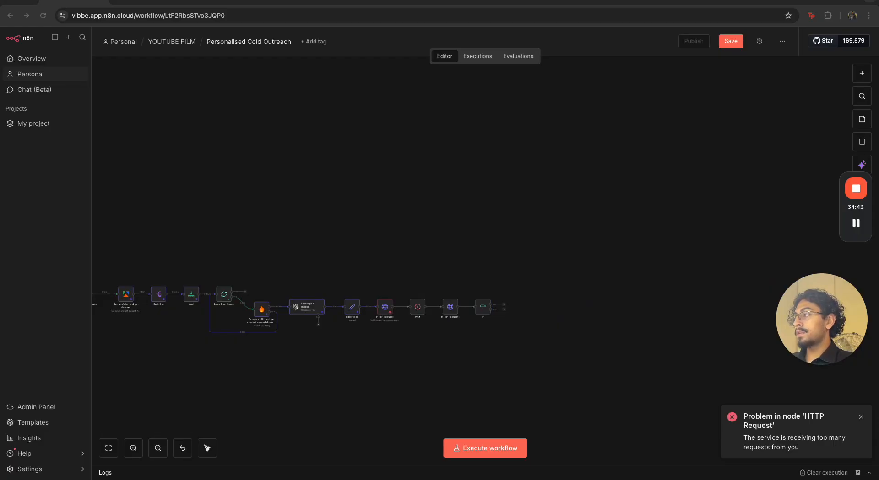
{"action": "double_click", "coordinate": [482, 307]}
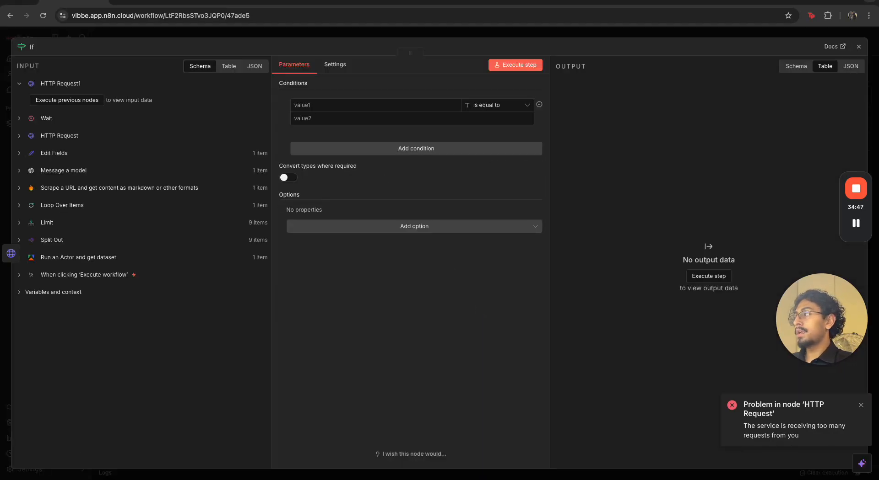
{"action": "left_click", "coordinate": [336, 105]}
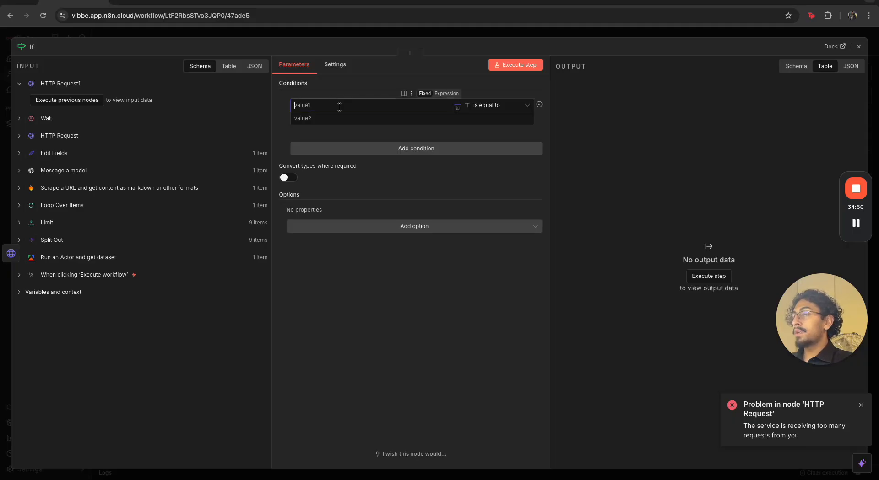
{"action": "left_click", "coordinate": [453, 96]}
{"action": "type", "text": "{{"}
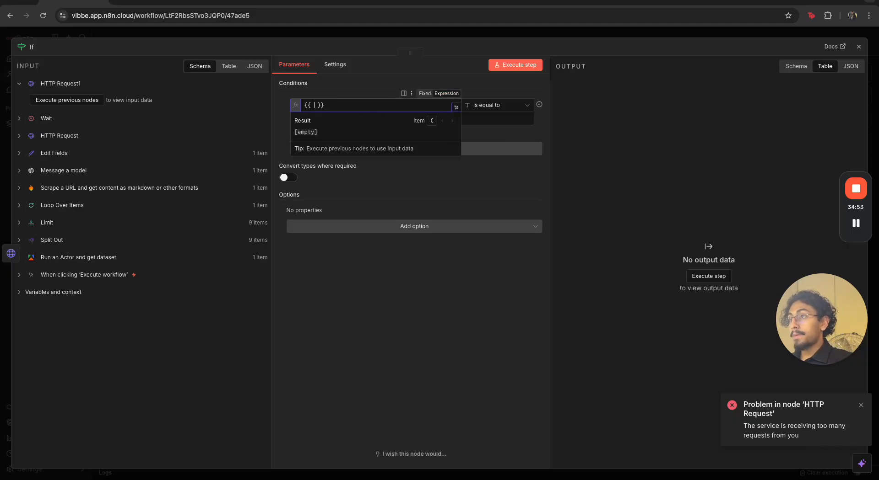
{"action": "key", "text": "Return"}
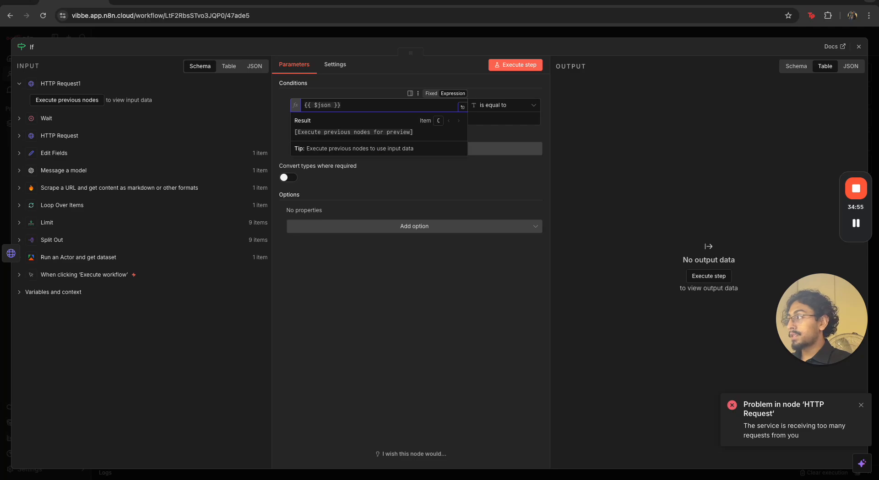
{"action": "type", "text": ".status"}
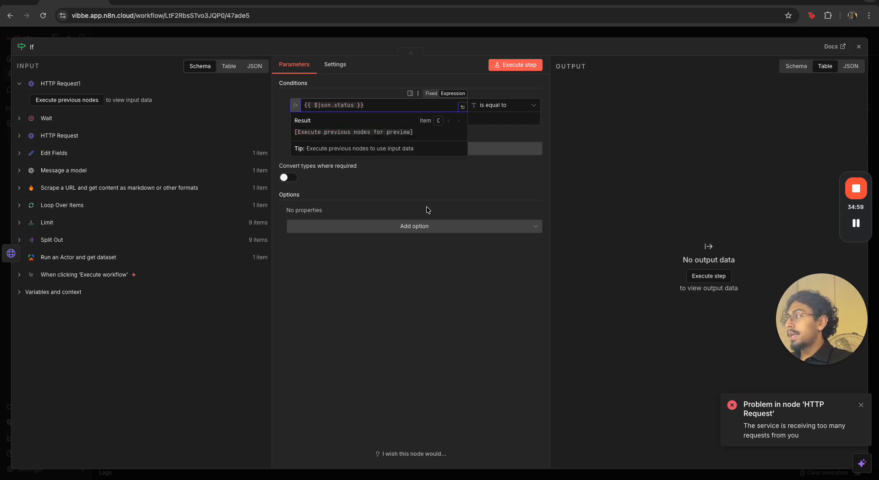
{"action": "left_click", "coordinate": [375, 118]}
{"action": "type", "text": "completed"}
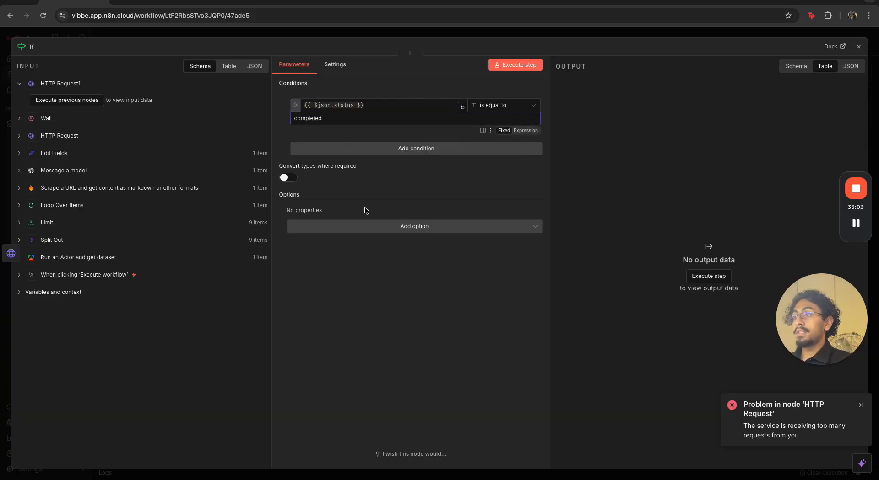
{"action": "left_click", "coordinate": [374, 183]}
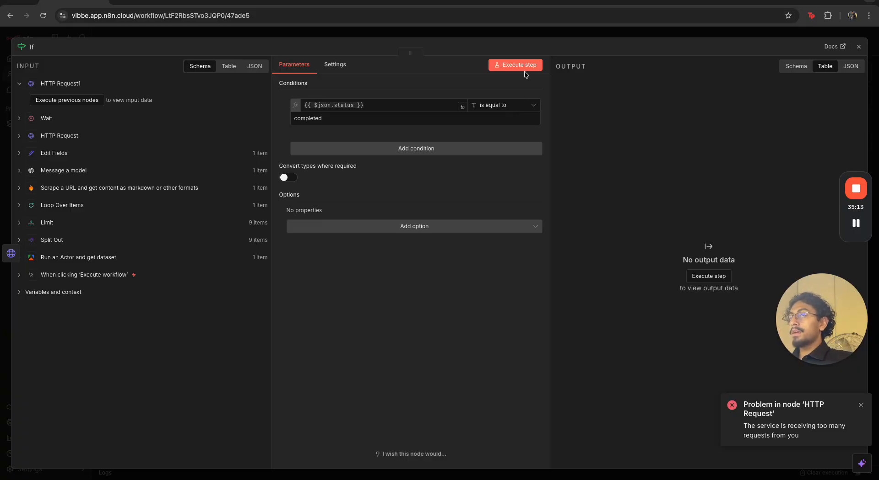
{"action": "left_click", "coordinate": [520, 36]}
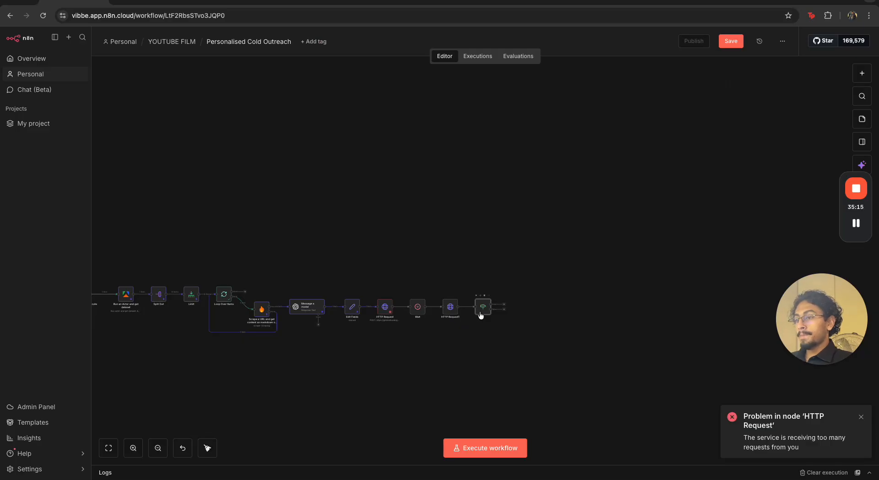
Add a Wait node on the If node's false branch set to wait 1 minute, looping back to HTTP Request1
{"action": "scroll", "coordinate": [480, 316], "scroll_direction": "up", "scroll_amount": 5}
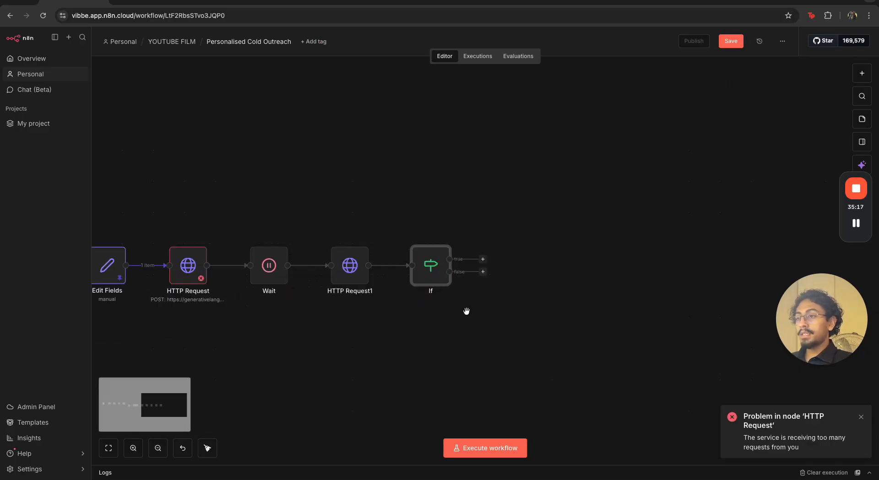
{"action": "left_click", "coordinate": [483, 273]}
{"action": "type", "text": "wait"}
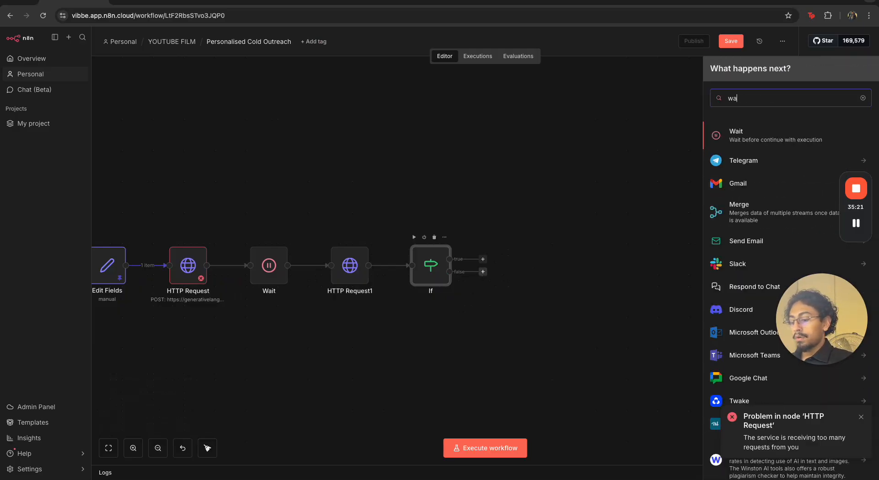
{"action": "left_click", "coordinate": [803, 134]}
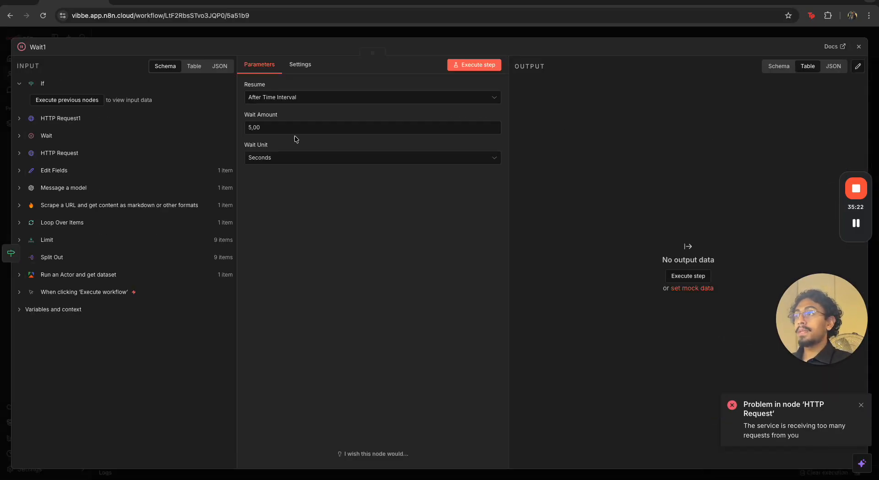
{"action": "left_click", "coordinate": [251, 127]}
{"action": "key", "text": "BackSpace"}
{"action": "type", "text": "1"}
{"action": "left_click", "coordinate": [337, 158]}
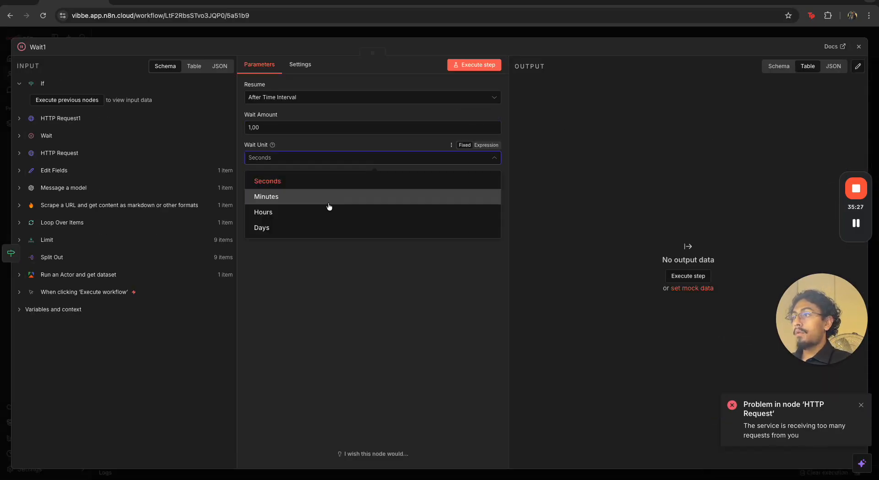
{"action": "left_click", "coordinate": [328, 201]}
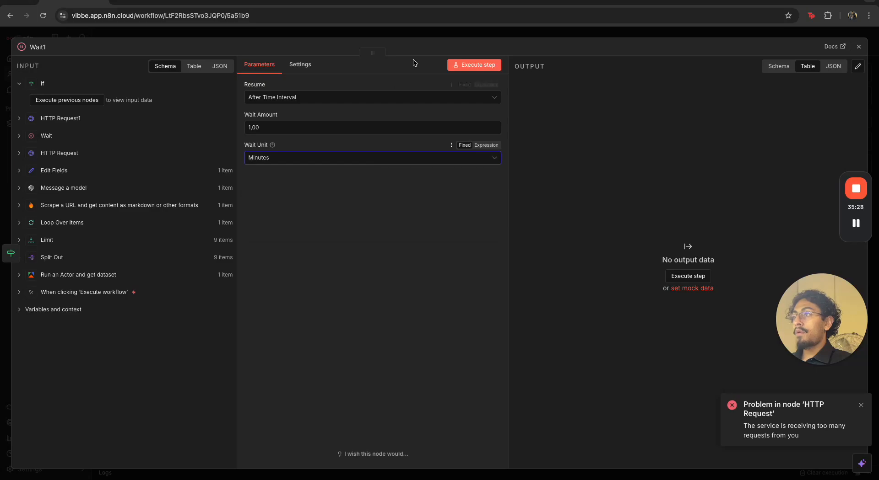
{"action": "left_click", "coordinate": [428, 36]}
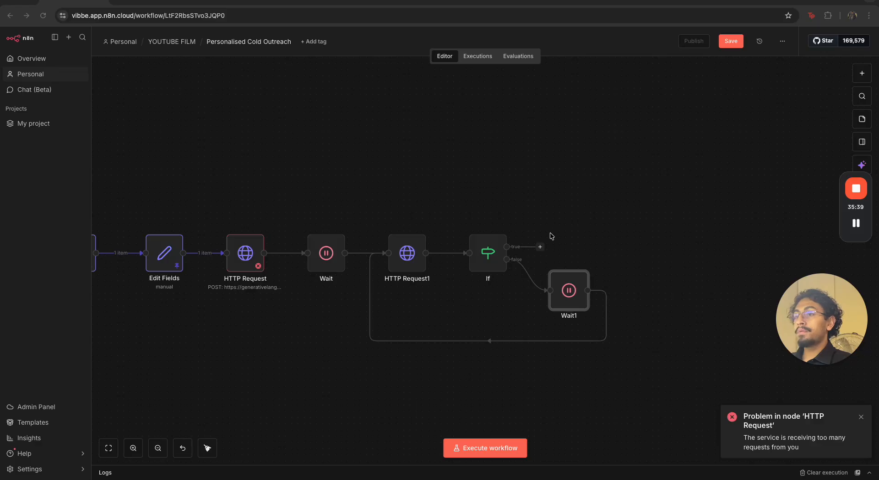
Add an Edit Fields (Set) node on the If node's true branch
{"action": "left_click", "coordinate": [540, 247]}
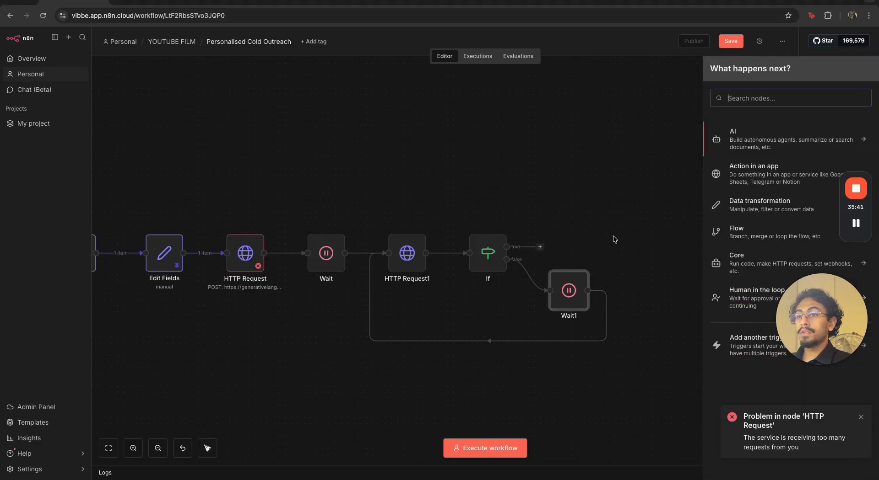
{"action": "type", "text": "set"}
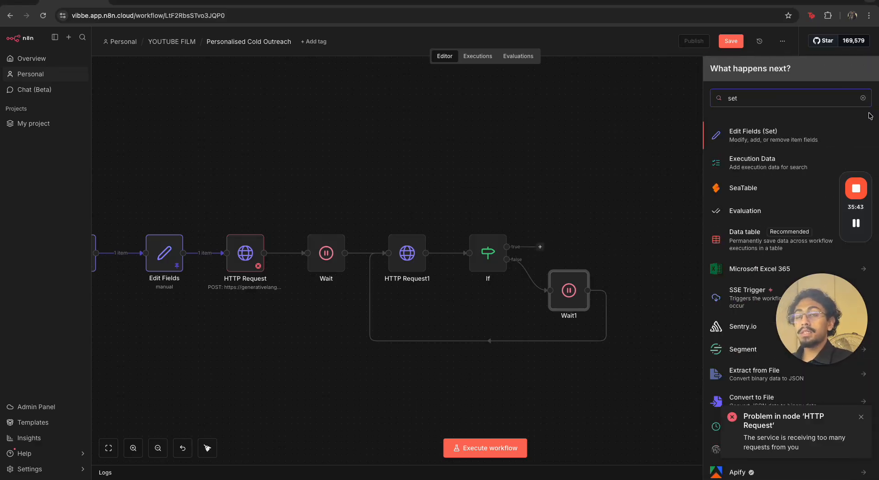
{"action": "key", "text": "Return"}
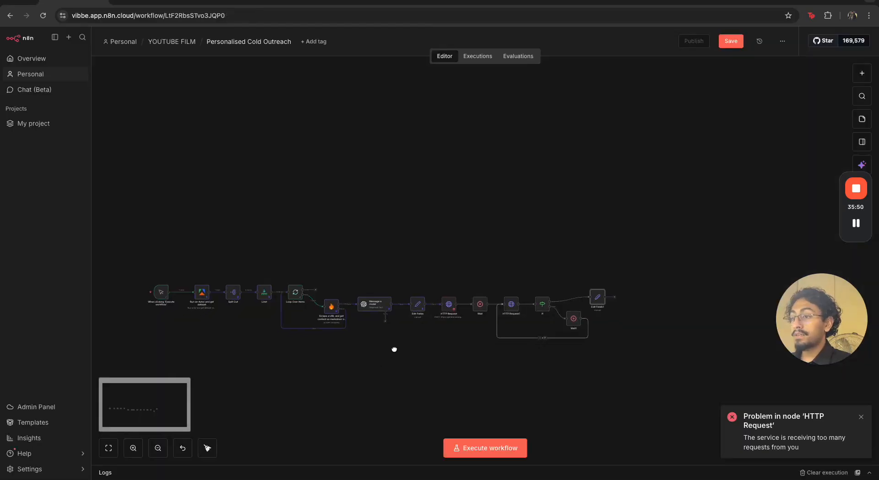
{"action": "left_click_drag", "start_coordinate": [394, 350], "coordinate": [406, 342]}
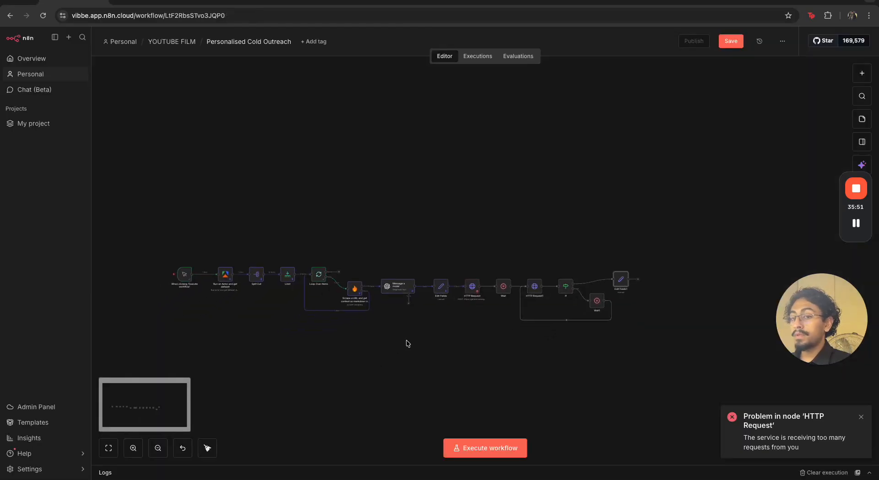
Clear the previous execution data and execute the whole workflow
{"action": "left_click", "coordinate": [810, 475]}
{"action": "left_click", "coordinate": [160, 274]}
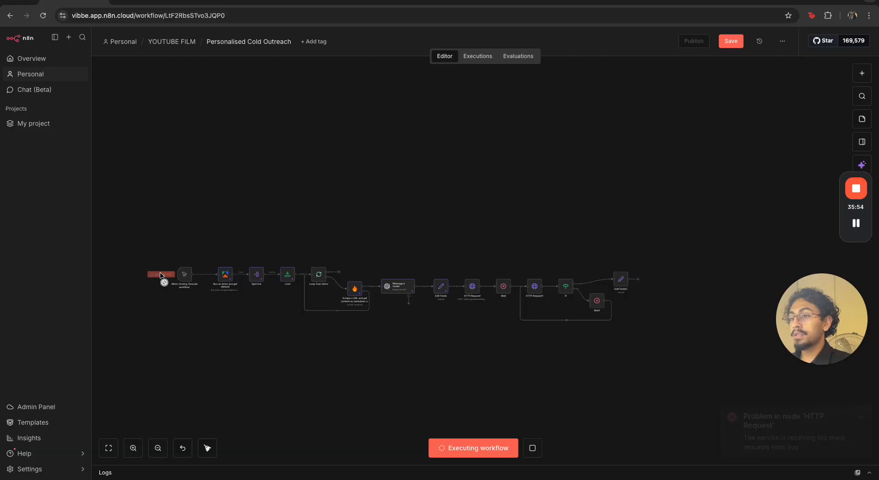
Inspect the HTTP Request, Wait and HTTP Request1 nodes while the workflow runs
{"action": "scroll", "coordinate": [498, 326], "scroll_direction": "up", "scroll_amount": 3}
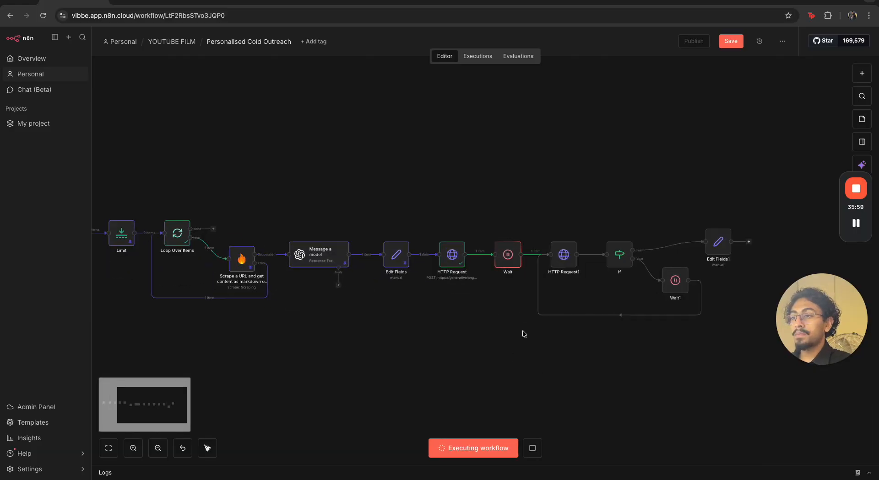
{"action": "scroll", "coordinate": [503, 334], "scroll_direction": "up", "scroll_amount": 3}
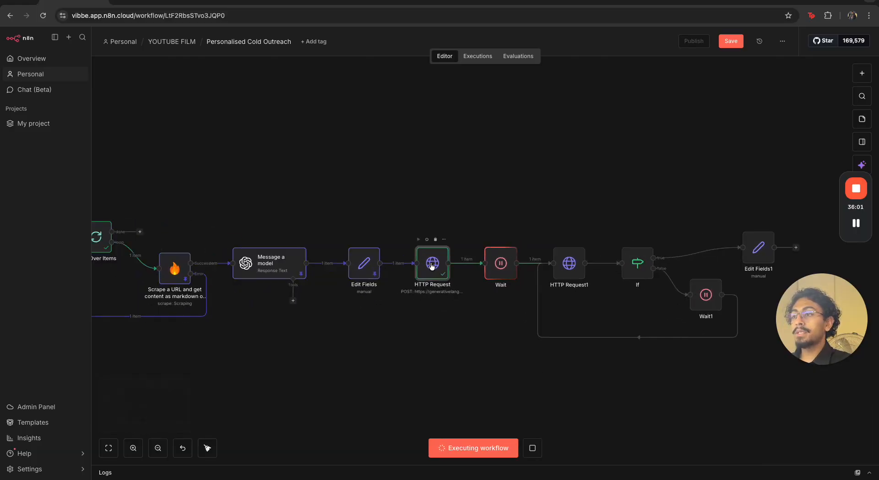
{"action": "double_click", "coordinate": [431, 265]}
{"action": "left_click_drag", "start_coordinate": [517, 110], "coordinate": [714, 114]}
{"action": "left_click", "coordinate": [701, 33]}
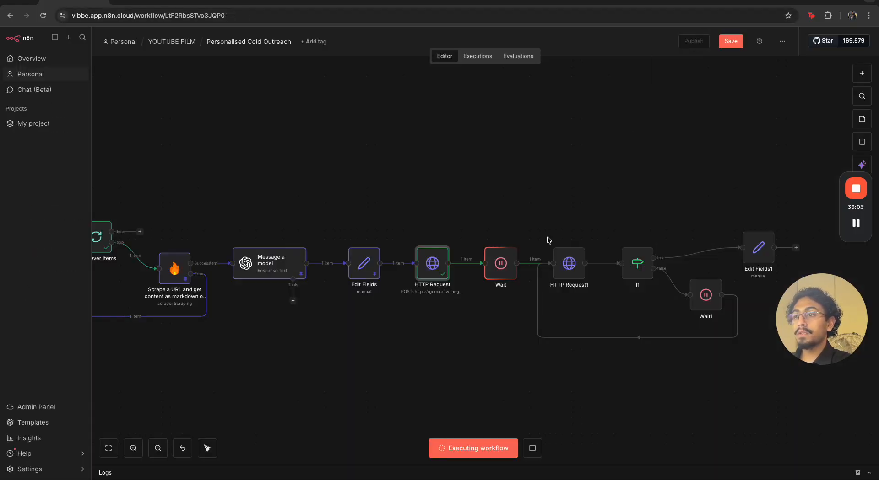
{"action": "double_click", "coordinate": [500, 264]}
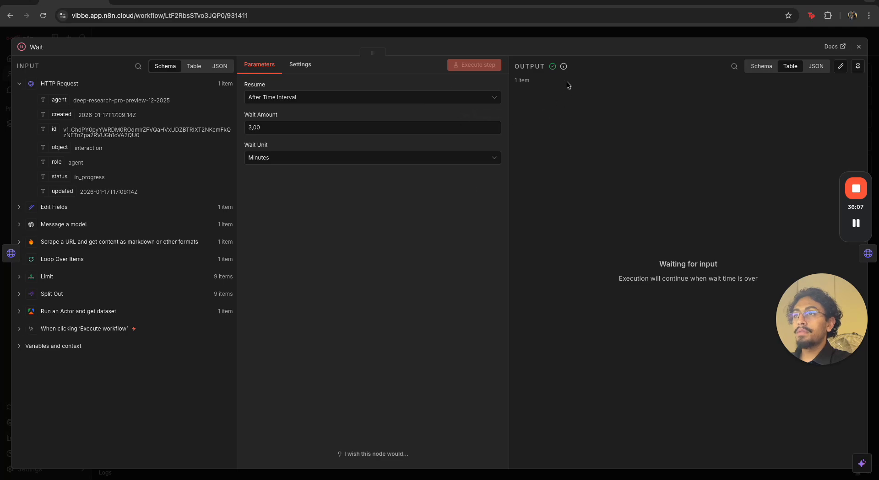
{"action": "left_click", "coordinate": [580, 38]}
{"action": "scroll", "coordinate": [611, 346], "scroll_direction": "right", "scroll_amount": 5}
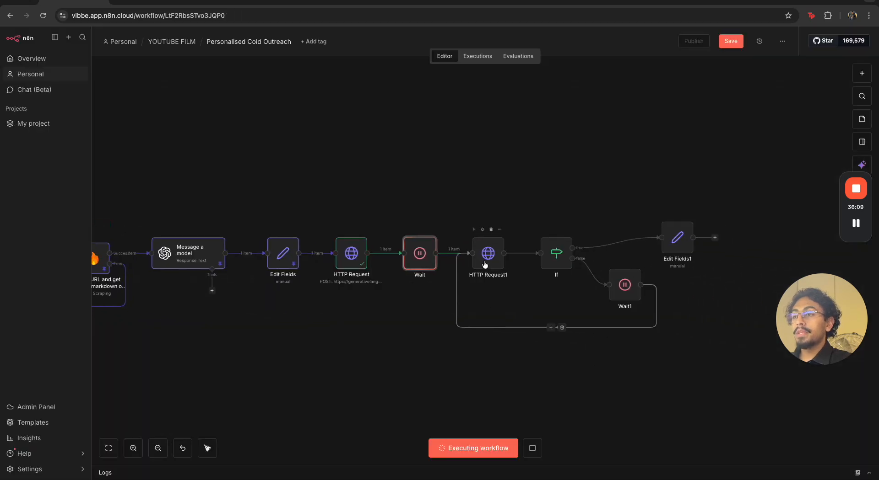
{"action": "double_click", "coordinate": [495, 247]}
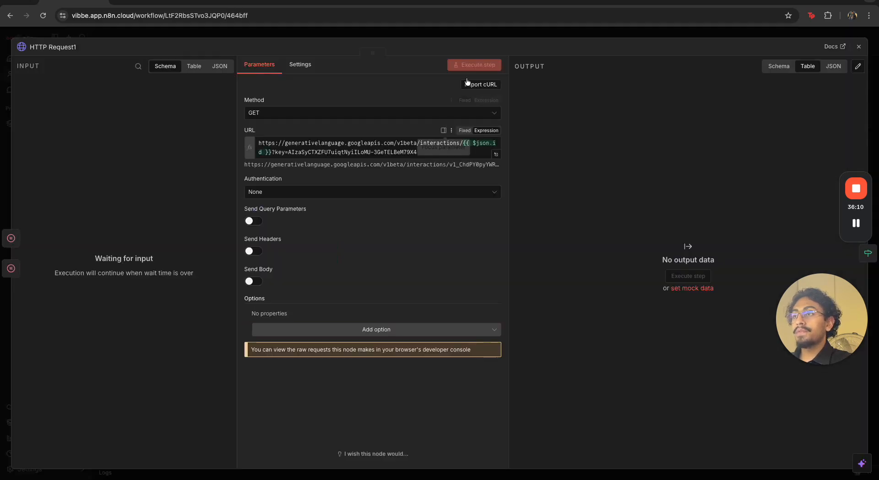
{"action": "left_click", "coordinate": [501, 37]}
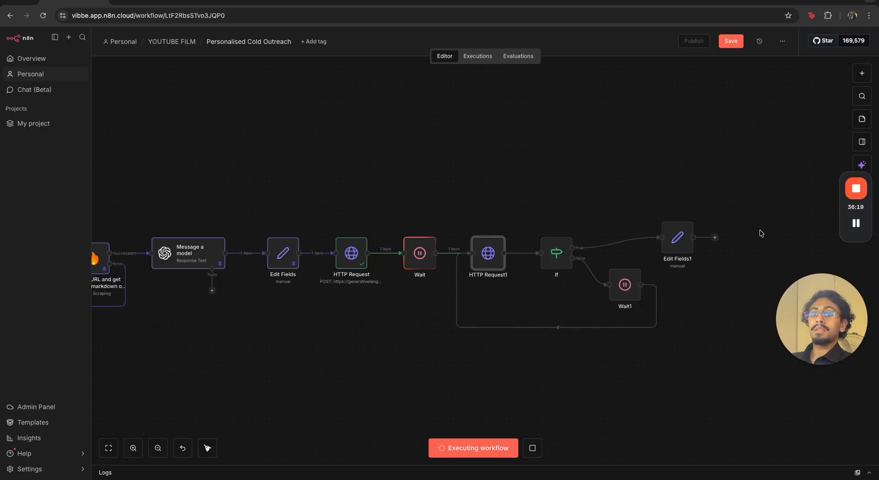
{"action": "left_click", "coordinate": [855, 224]}
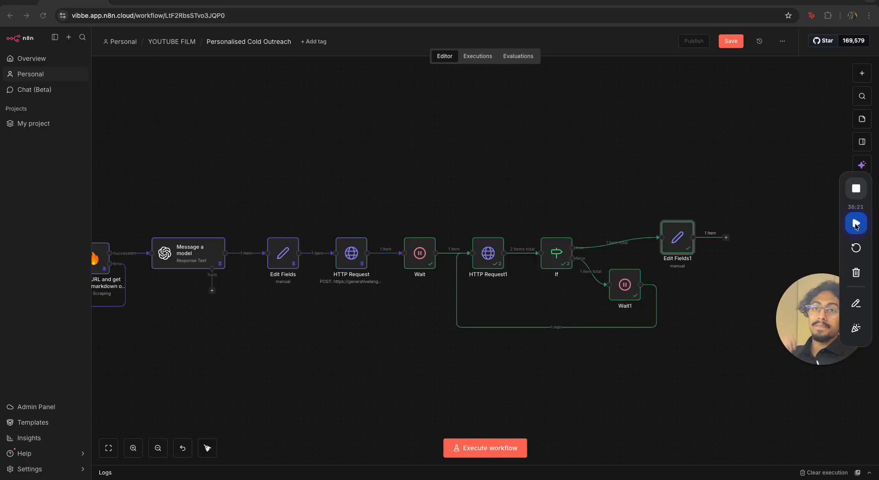
{"action": "left_click", "coordinate": [855, 224]}
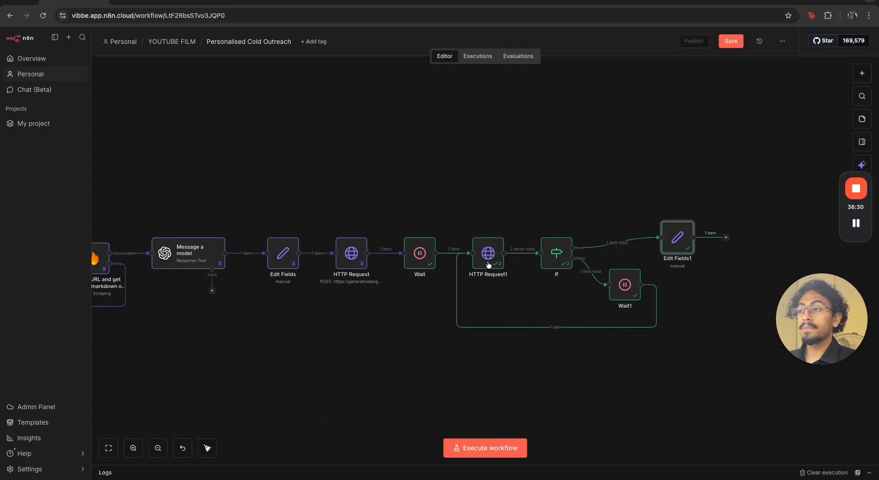
Open the Edit Fields1 node and map the contact_firstName and contact_lastName values from Message a model into one field's expression
{"action": "left_click_drag", "start_coordinate": [394, 218], "coordinate": [647, 359]}
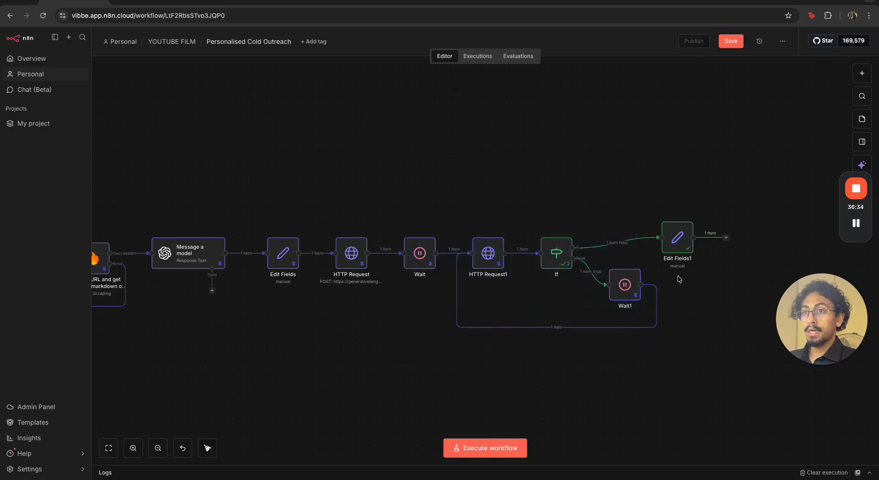
{"action": "double_click", "coordinate": [682, 233]}
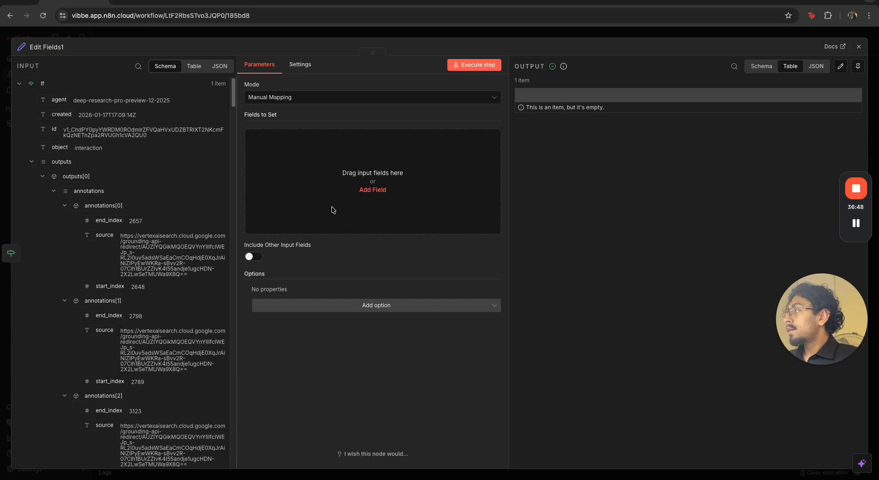
{"action": "left_click", "coordinate": [19, 84]}
{"action": "left_click", "coordinate": [20, 187]}
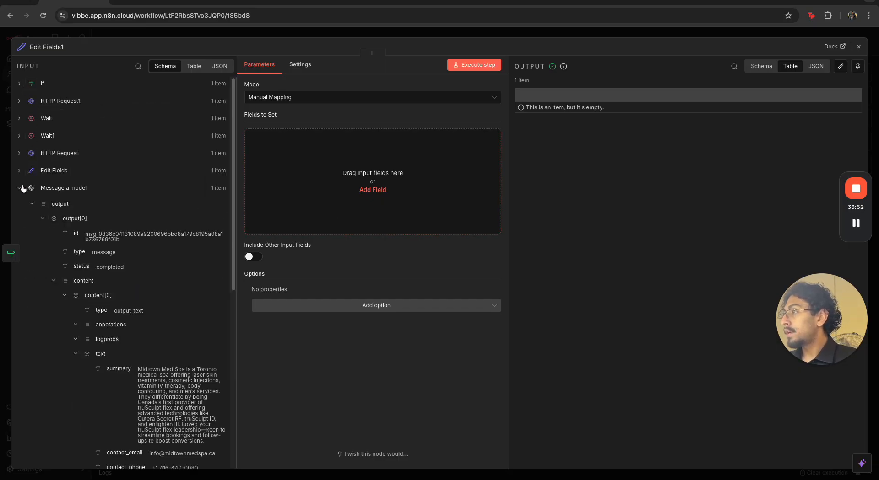
{"action": "scroll", "coordinate": [136, 325], "scroll_direction": "down", "scroll_amount": 4}
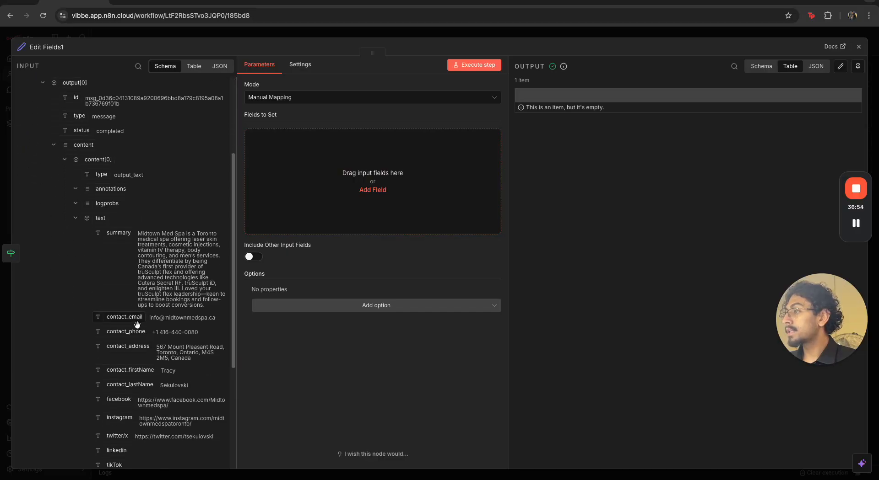
{"action": "scroll", "coordinate": [137, 325], "scroll_direction": "down", "scroll_amount": 1}
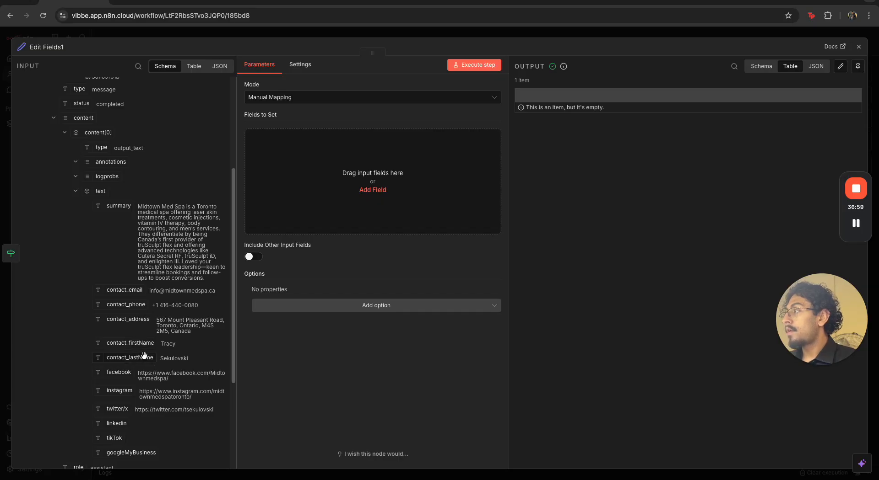
{"action": "left_click_drag", "start_coordinate": [141, 346], "coordinate": [356, 210]}
{"action": "left_click", "coordinate": [322, 159]}
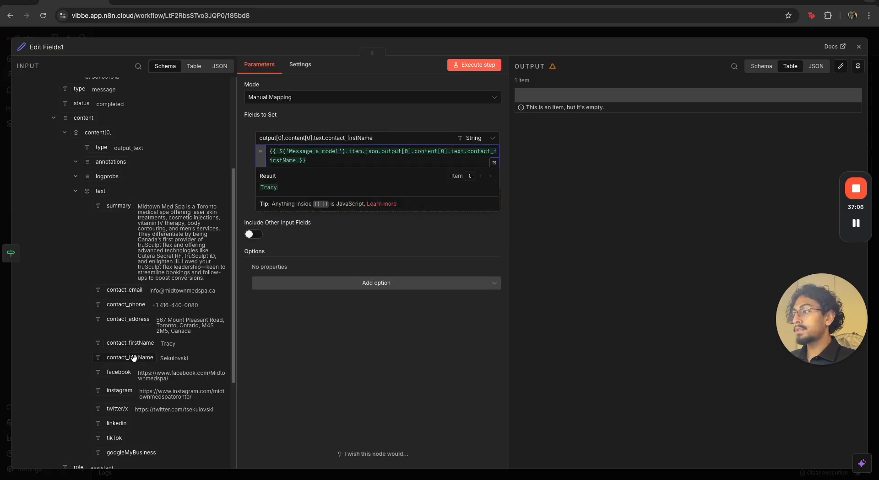
{"action": "left_click_drag", "start_coordinate": [133, 359], "coordinate": [365, 169]}
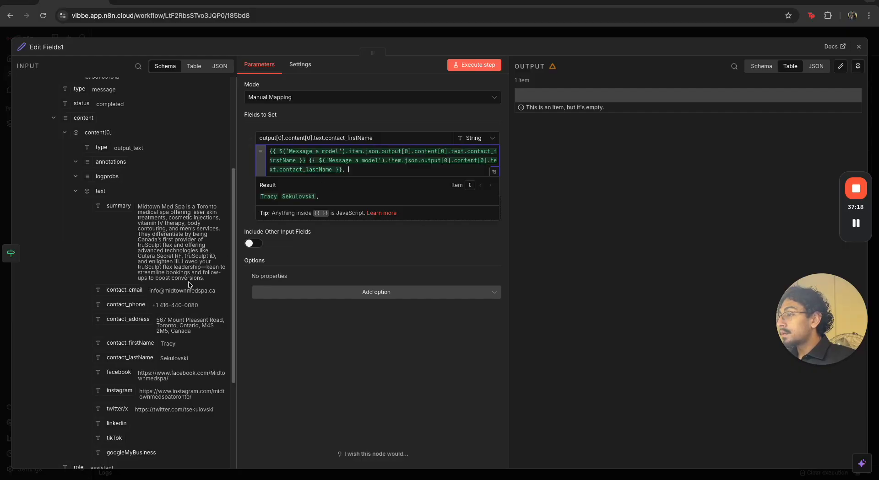
Append the scraped page's metadata title from the Scrape a URL node to that field's expression, separated by a comma
{"action": "scroll", "coordinate": [191, 285], "scroll_direction": "down", "scroll_amount": 3}
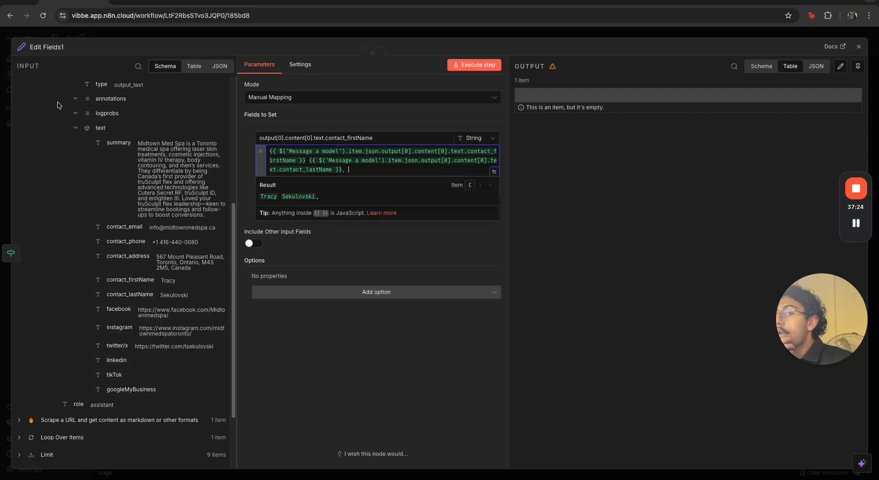
{"action": "left_click", "coordinate": [80, 420]}
{"action": "scroll", "coordinate": [88, 338], "scroll_direction": "down", "scroll_amount": 10}
{"action": "scroll", "coordinate": [88, 338], "scroll_direction": "down", "scroll_amount": 2}
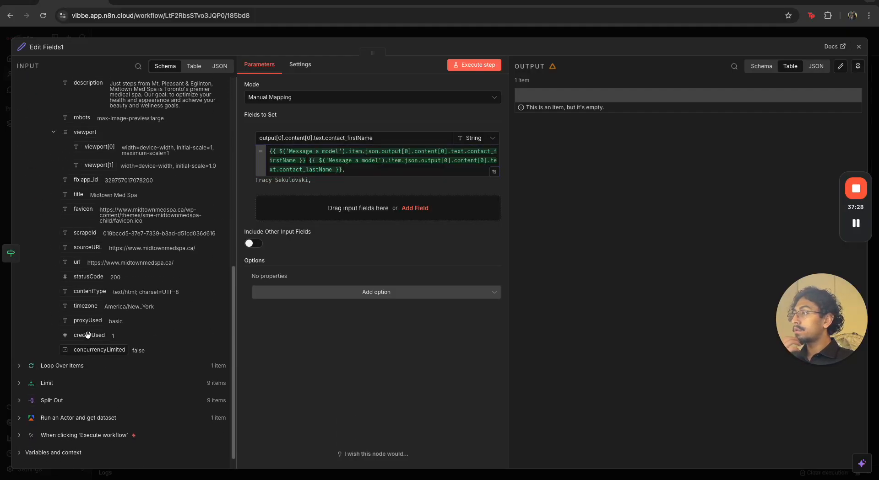
{"action": "scroll", "coordinate": [88, 334], "scroll_direction": "up", "scroll_amount": 5}
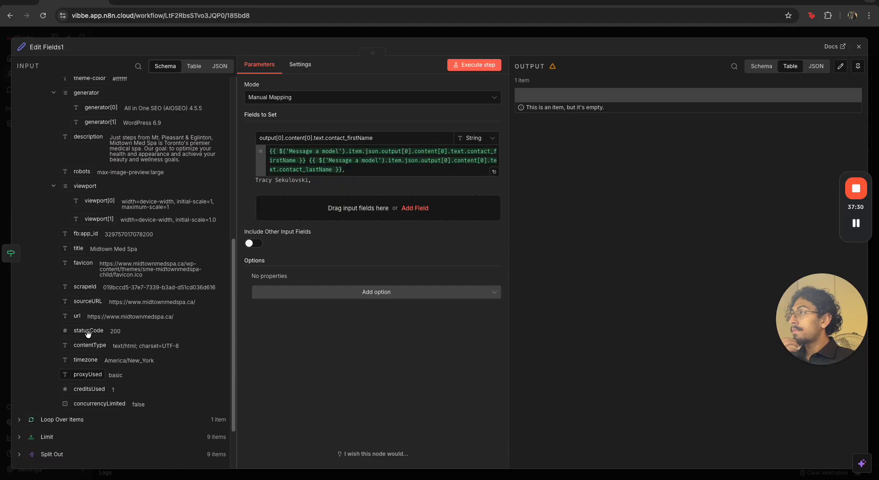
{"action": "scroll", "coordinate": [88, 335], "scroll_direction": "up", "scroll_amount": 15}
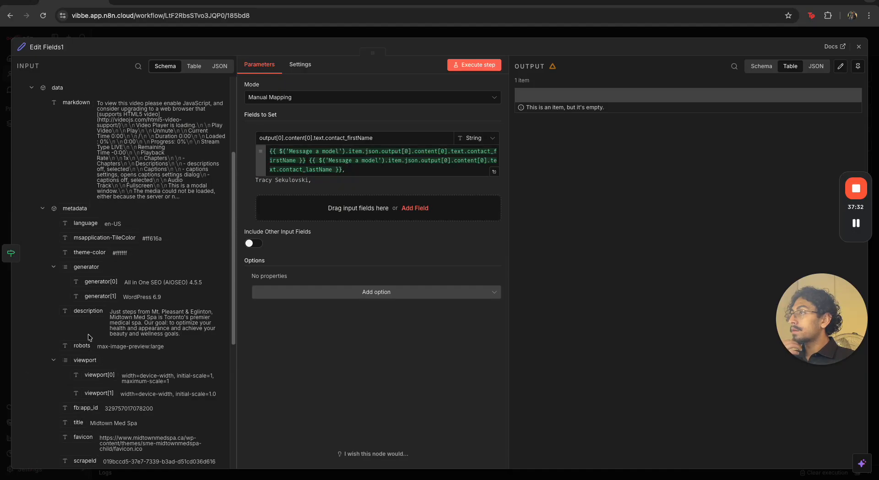
{"action": "scroll", "coordinate": [89, 334], "scroll_direction": "down", "scroll_amount": 8}
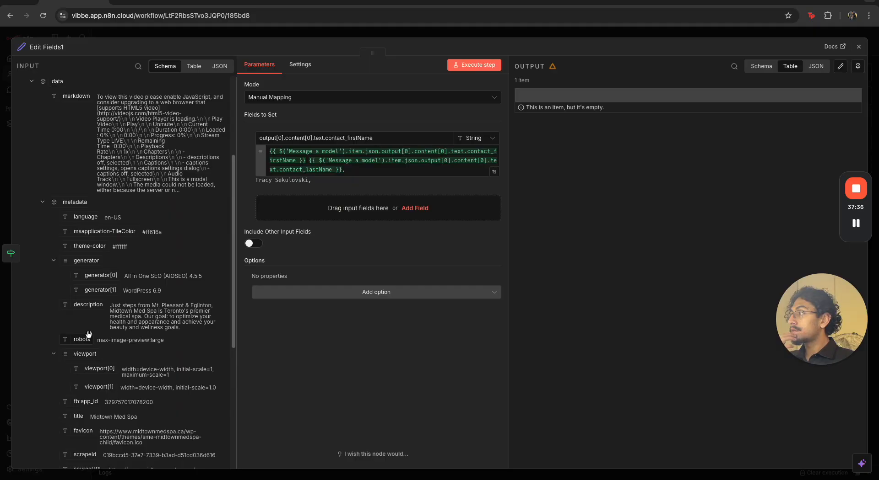
{"action": "scroll", "coordinate": [105, 338], "scroll_direction": "down", "scroll_amount": 1}
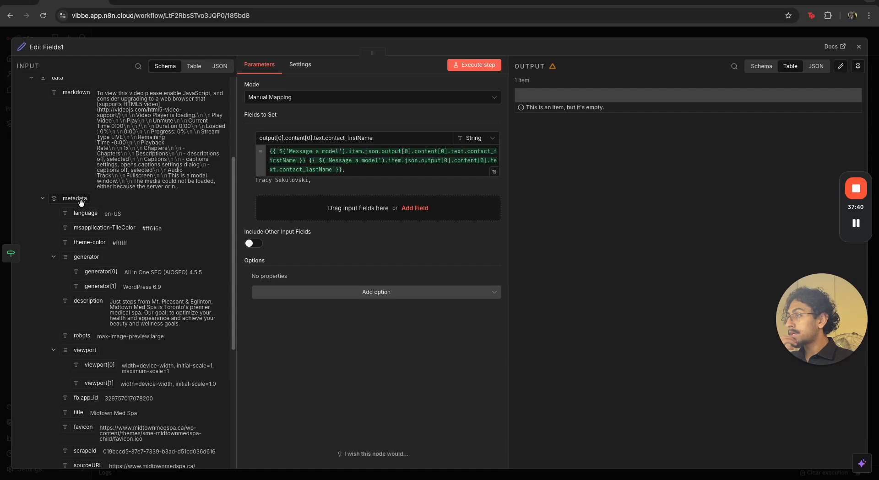
{"action": "scroll", "coordinate": [93, 303], "scroll_direction": "down", "scroll_amount": 6}
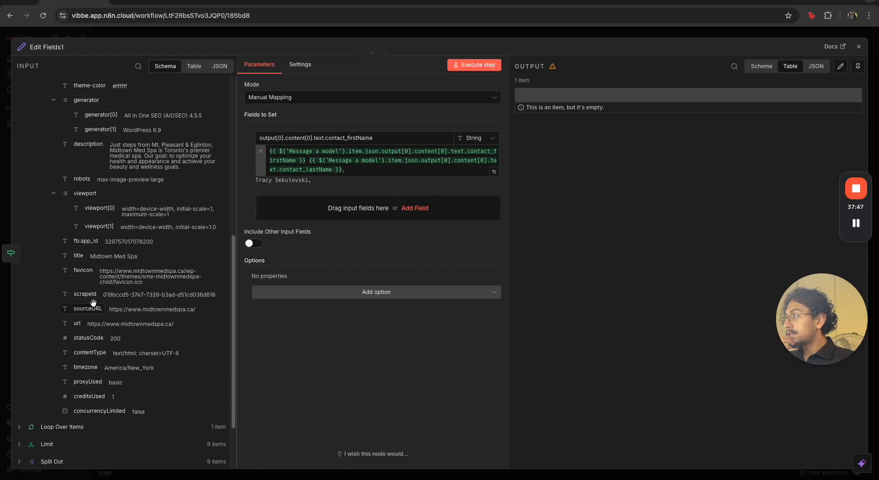
{"action": "scroll", "coordinate": [93, 366], "scroll_direction": "down", "scroll_amount": 1}
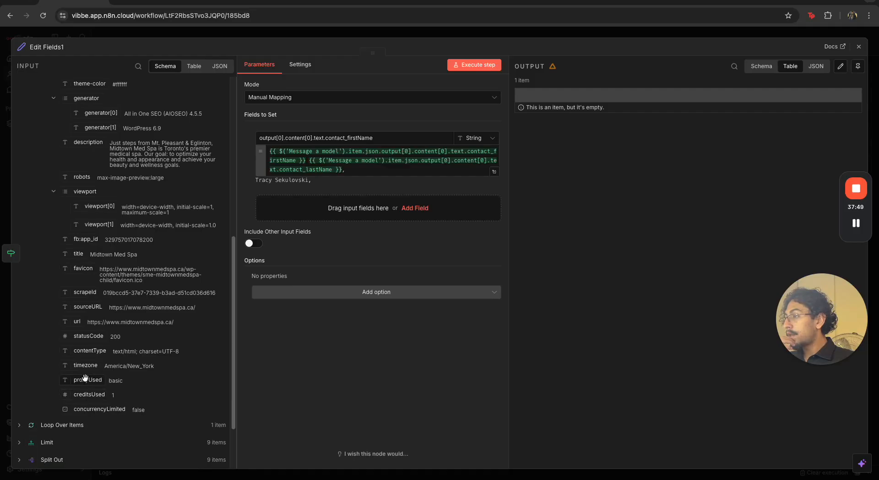
{"action": "scroll", "coordinate": [103, 243], "scroll_direction": "up", "scroll_amount": 2}
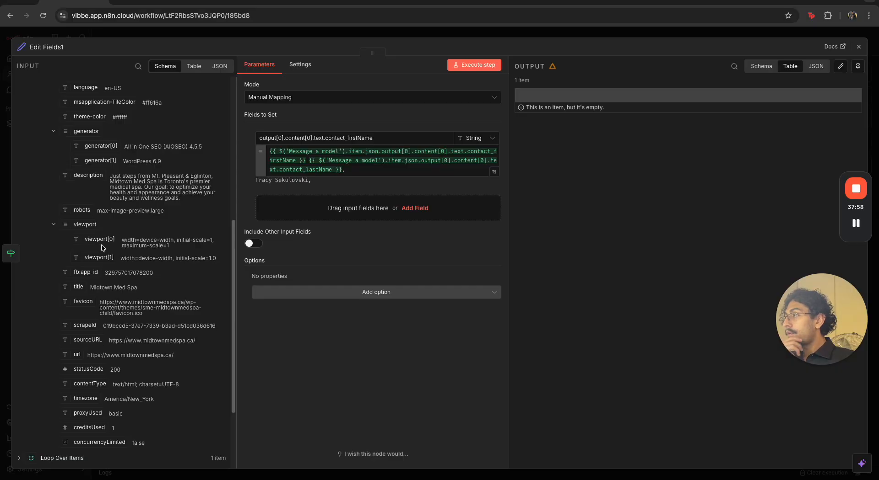
{"action": "scroll", "coordinate": [101, 246], "scroll_direction": "up", "scroll_amount": 6}
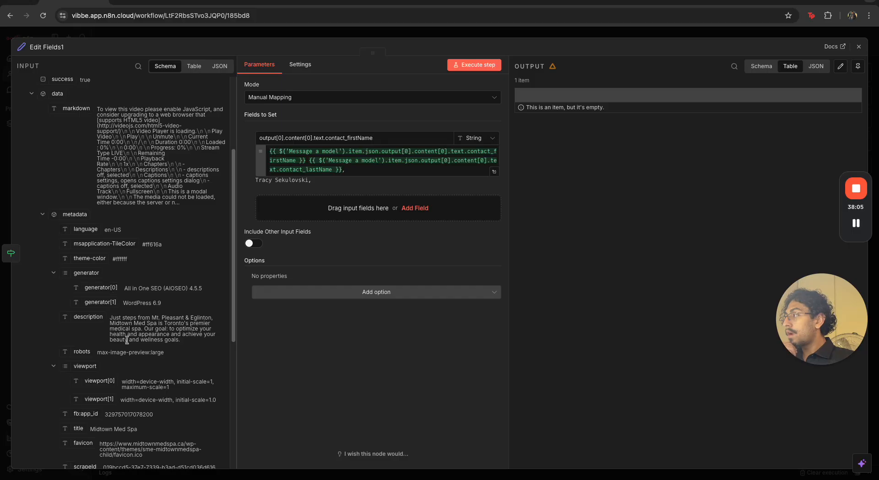
{"action": "scroll", "coordinate": [127, 341], "scroll_direction": "up", "scroll_amount": 5}
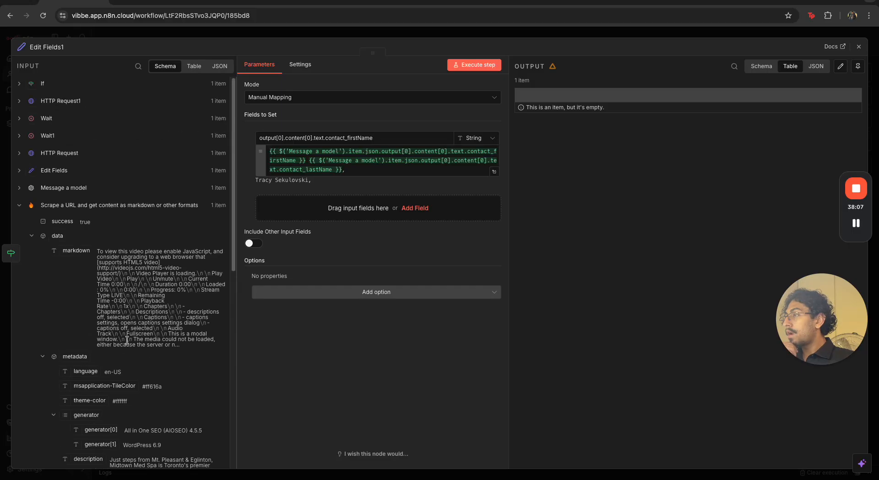
{"action": "scroll", "coordinate": [127, 341], "scroll_direction": "down", "scroll_amount": 14}
{"action": "left_click", "coordinate": [139, 65]}
{"action": "type", "text": "ogT"}
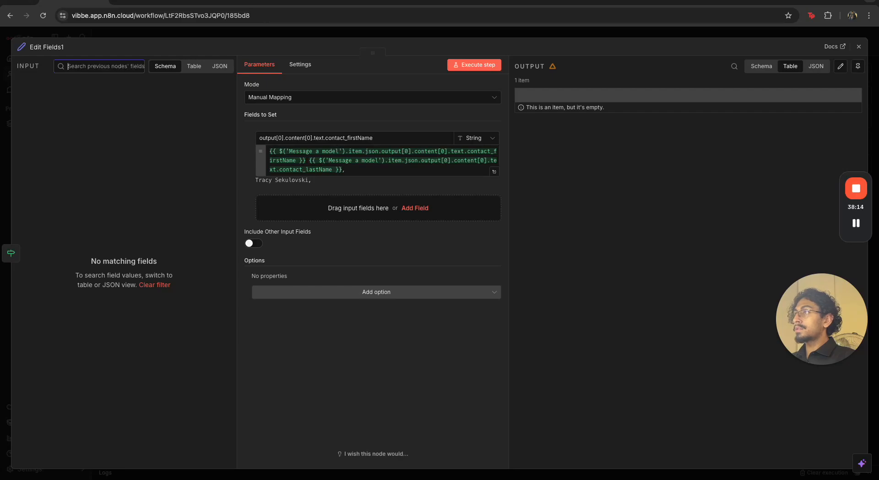
{"action": "key", "text": "BackSpace"}
{"action": "key", "text": "BackSpace"}
{"action": "key", "text": "BackSpace"}
{"action": "key", "text": "BackSpace"}
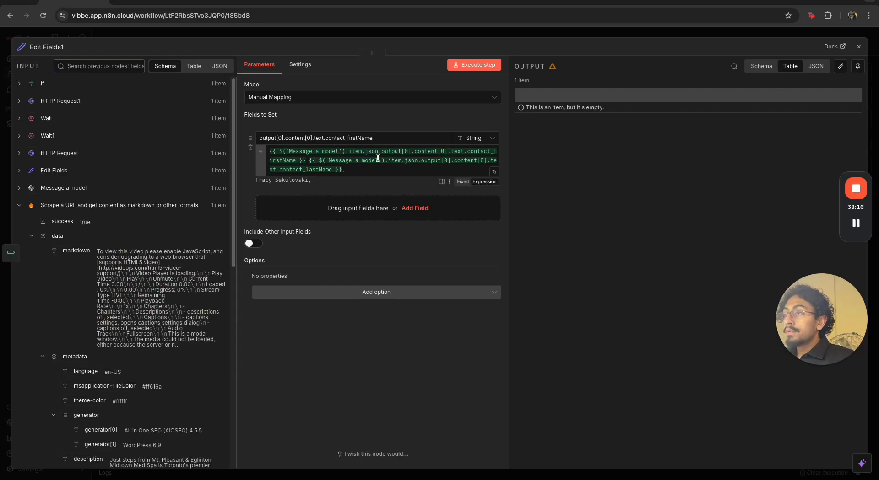
{"action": "scroll", "coordinate": [87, 293], "scroll_direction": "down", "scroll_amount": 10}
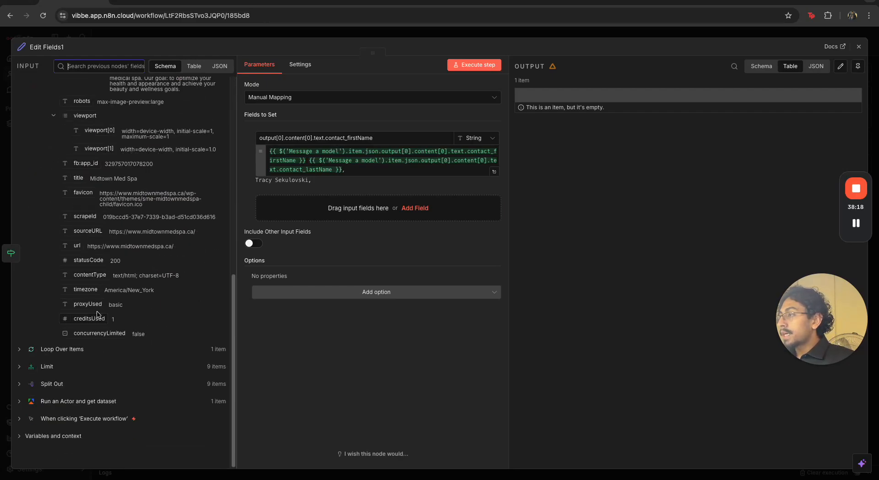
{"action": "scroll", "coordinate": [91, 316], "scroll_direction": "up", "scroll_amount": 3}
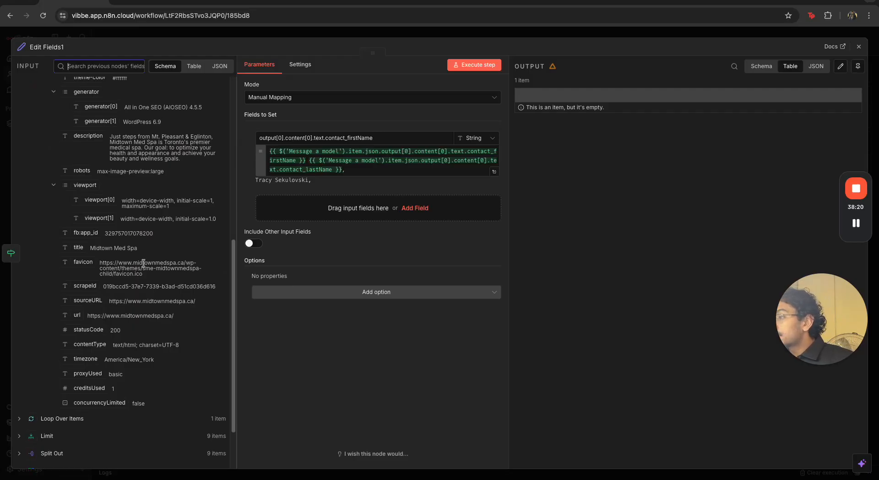
{"action": "scroll", "coordinate": [153, 250], "scroll_direction": "up", "scroll_amount": 12}
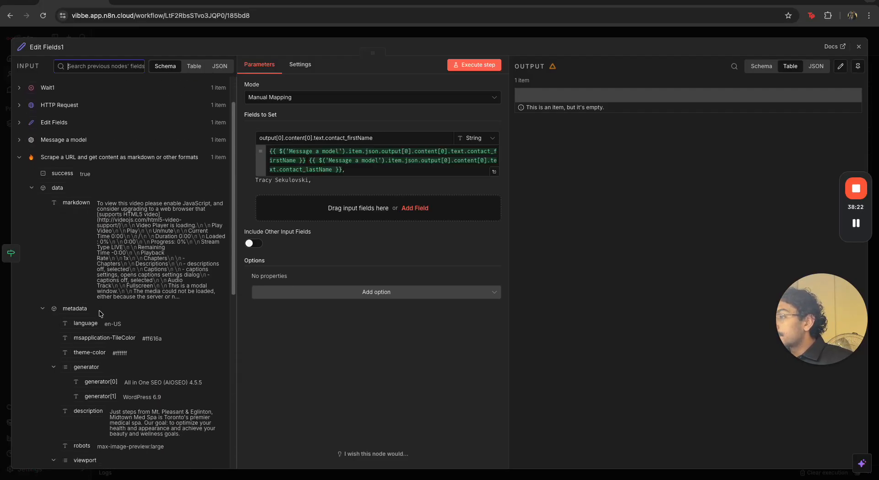
{"action": "scroll", "coordinate": [101, 312], "scroll_direction": "down", "scroll_amount": 12}
{"action": "scroll", "coordinate": [102, 305], "scroll_direction": "up", "scroll_amount": 3}
{"action": "scroll", "coordinate": [101, 305], "scroll_direction": "up", "scroll_amount": 2}
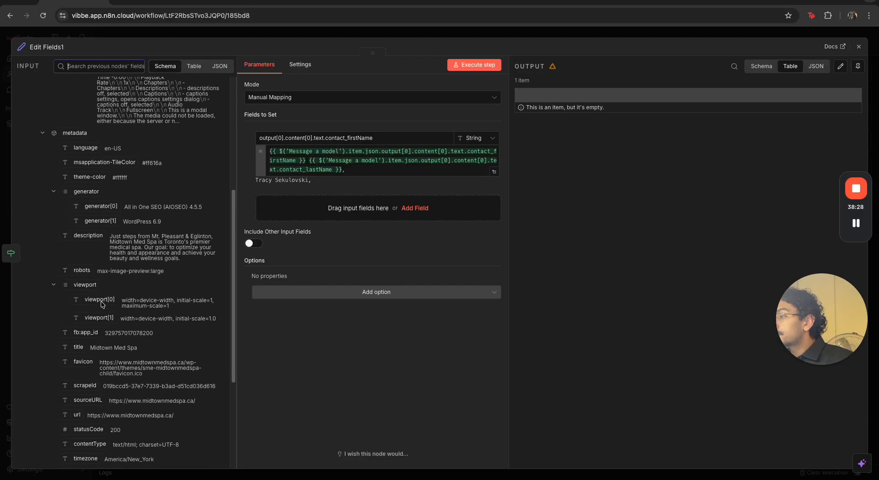
{"action": "scroll", "coordinate": [101, 301], "scroll_direction": "down", "scroll_amount": 1}
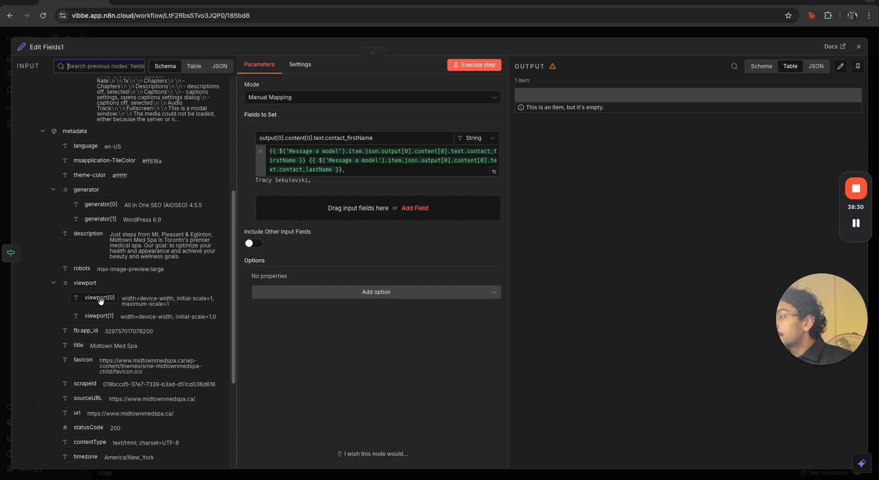
{"action": "left_click_drag", "start_coordinate": [93, 344], "coordinate": [359, 168]}
{"action": "left_click", "coordinate": [372, 125]}
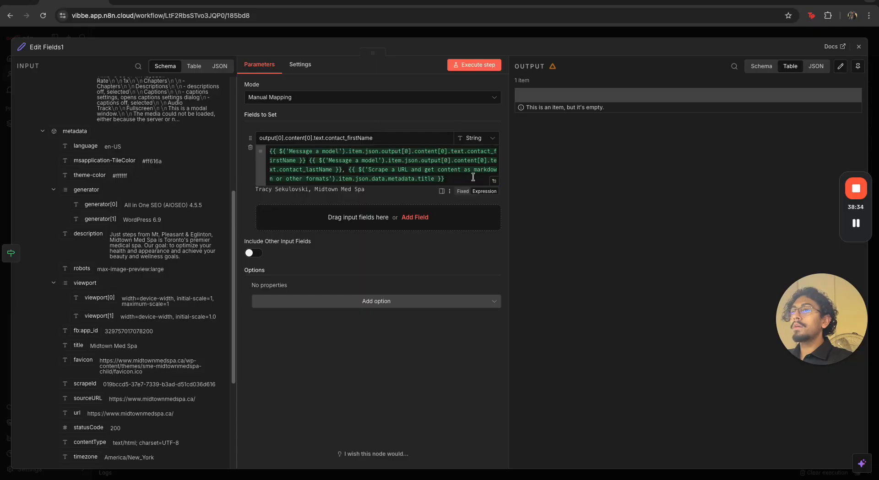
{"action": "left_click", "coordinate": [494, 182]}
{"action": "left_click_drag", "start_coordinate": [533, 88], "coordinate": [646, 90]}
{"action": "left_click", "coordinate": [581, 36]}
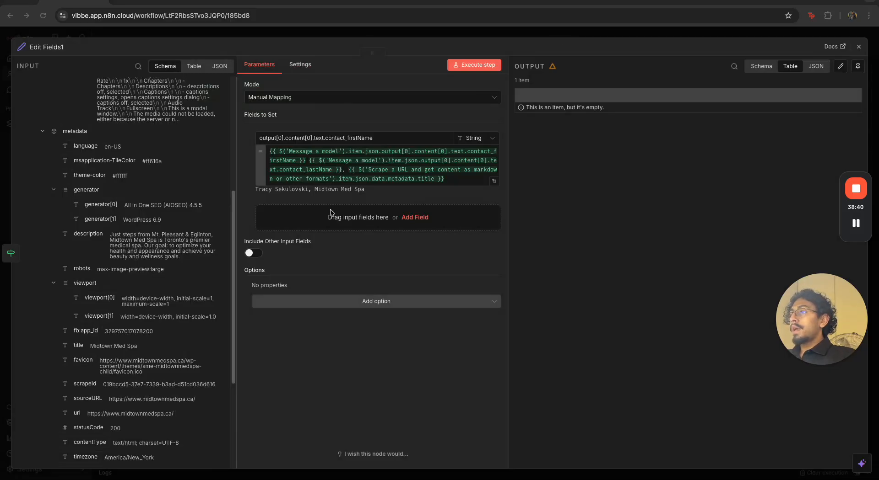
Add a second field mapped to the If node's outputs[0].text research result
{"action": "left_click", "coordinate": [415, 217]}
{"action": "scroll", "coordinate": [144, 235], "scroll_direction": "up", "scroll_amount": 5}
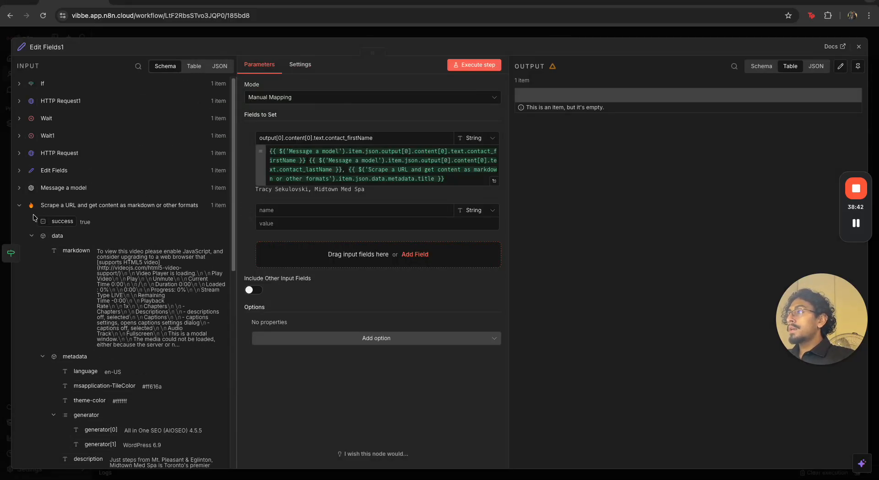
{"action": "left_click", "coordinate": [19, 205]}
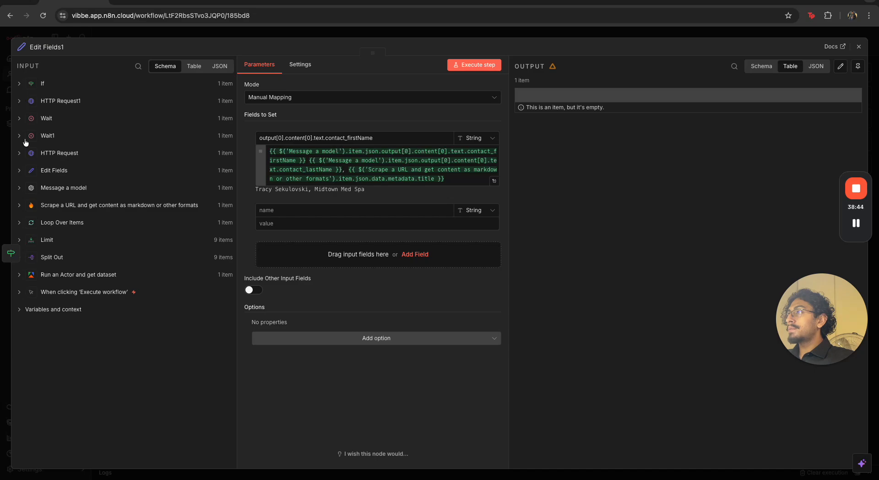
{"action": "left_click", "coordinate": [21, 154]}
{"action": "left_click", "coordinate": [20, 154]}
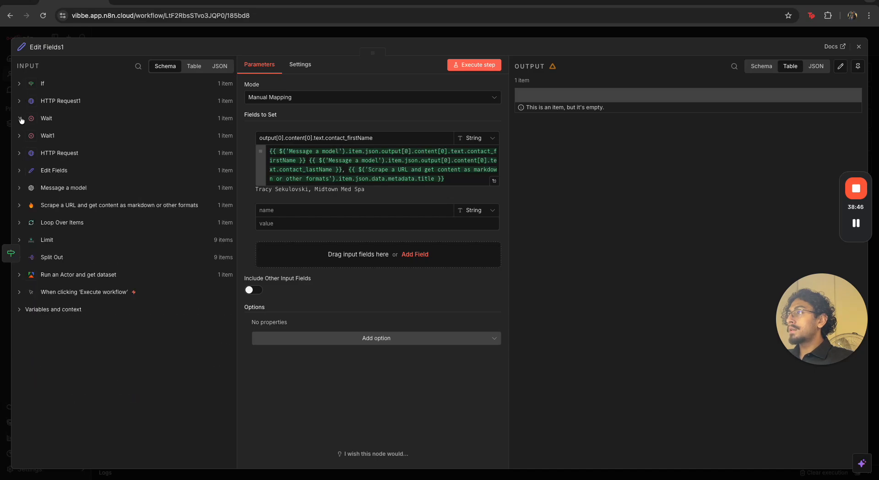
{"action": "left_click", "coordinate": [20, 101]}
{"action": "left_click", "coordinate": [21, 101]}
{"action": "left_click", "coordinate": [20, 153]}
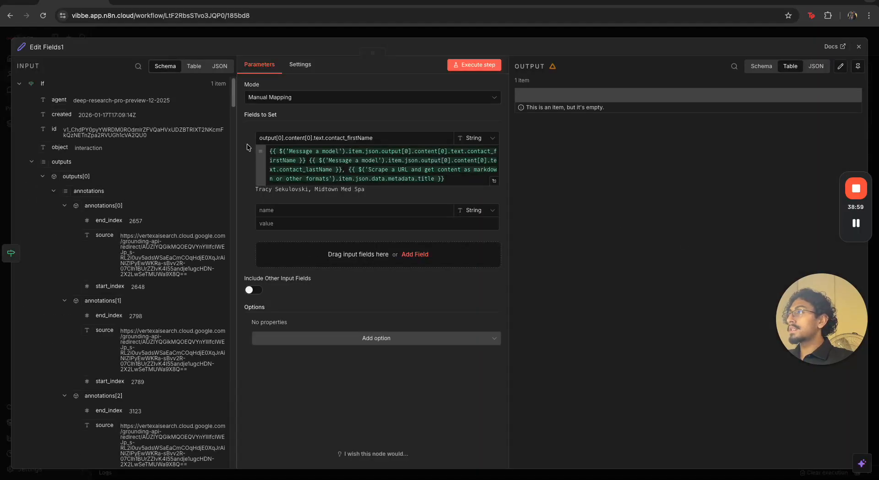
{"action": "scroll", "coordinate": [147, 240], "scroll_direction": "down", "scroll_amount": 20}
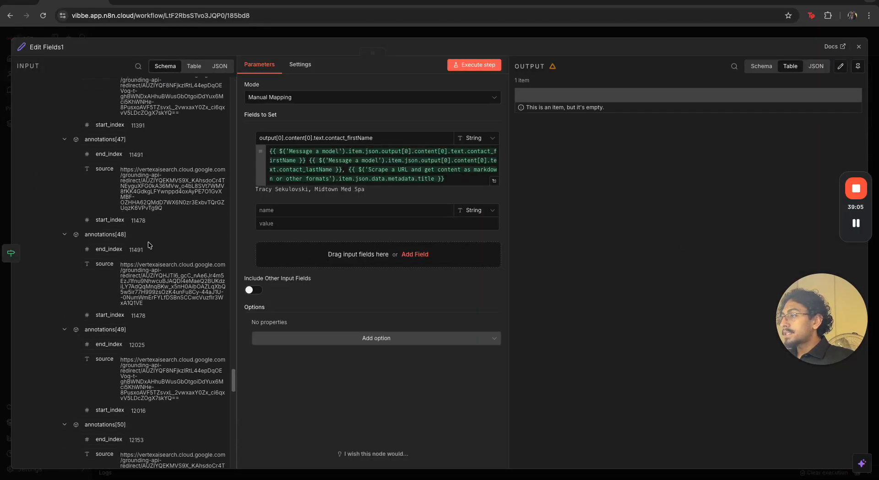
{"action": "scroll", "coordinate": [148, 245], "scroll_direction": "down", "scroll_amount": 20}
{"action": "scroll", "coordinate": [142, 243], "scroll_direction": "up", "scroll_amount": 10}
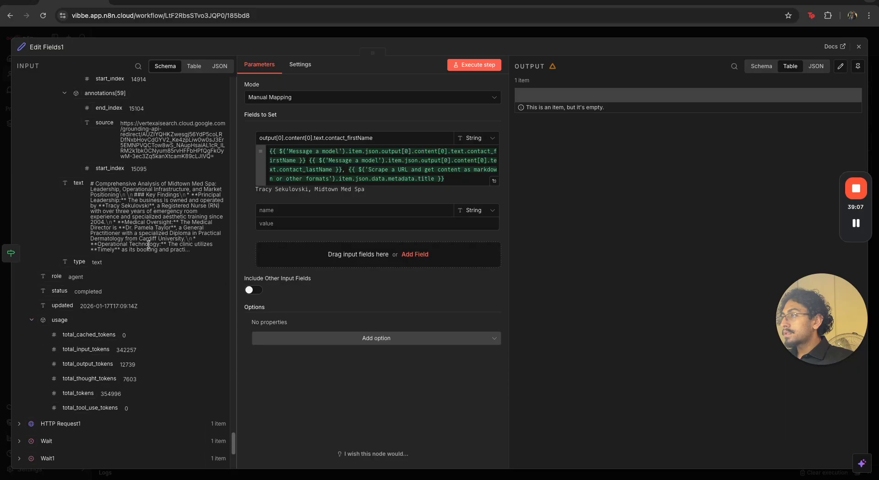
{"action": "left_click_drag", "start_coordinate": [142, 243], "coordinate": [279, 217]}
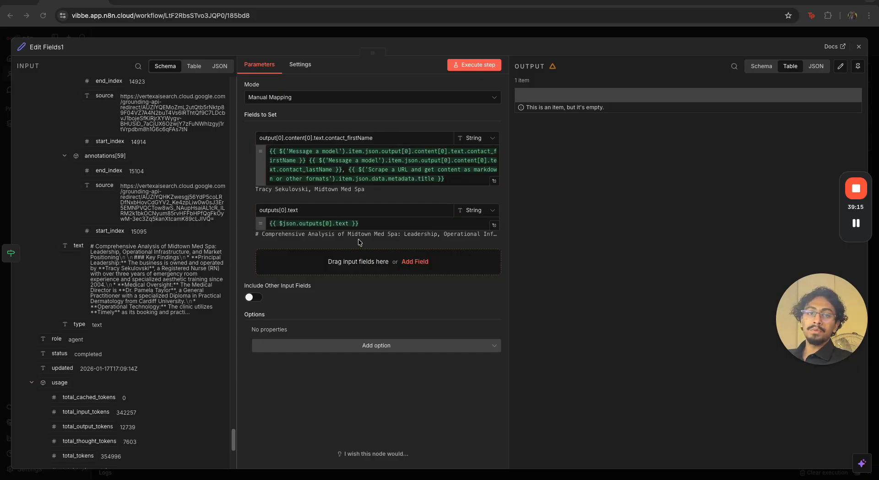
Rename the second field to deep research and the first field to lead
{"action": "triple_click", "coordinate": [352, 210]}
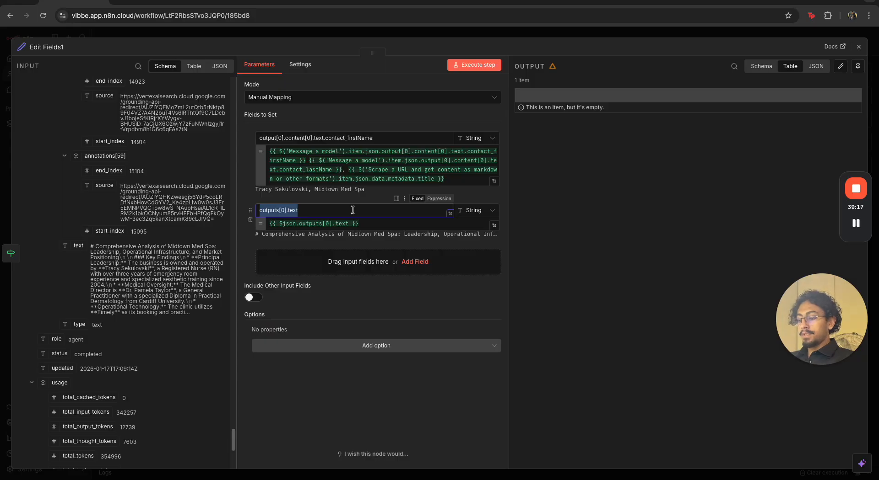
{"action": "type", "text": "dd"}
{"action": "type", "text": "ep research"}
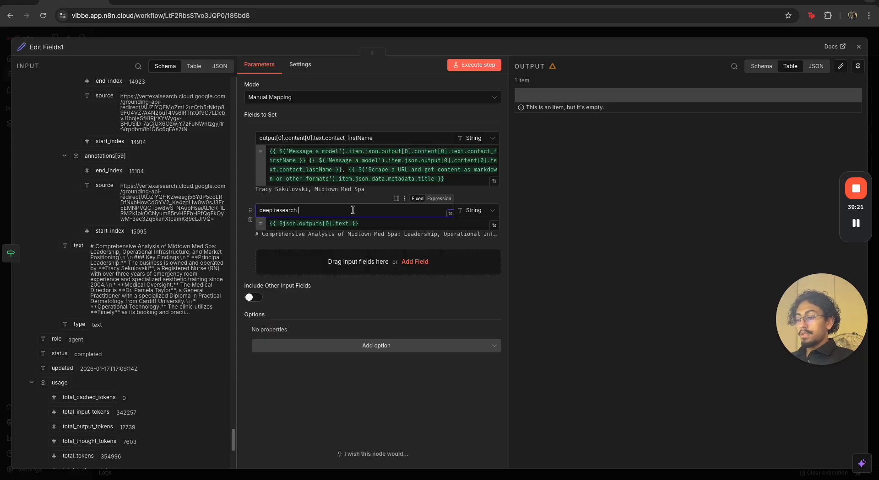
{"action": "triple_click", "coordinate": [350, 141]}
Open the deep research field's expression editor and read through the research result text before closing the node
{"action": "left_click", "coordinate": [494, 225]}
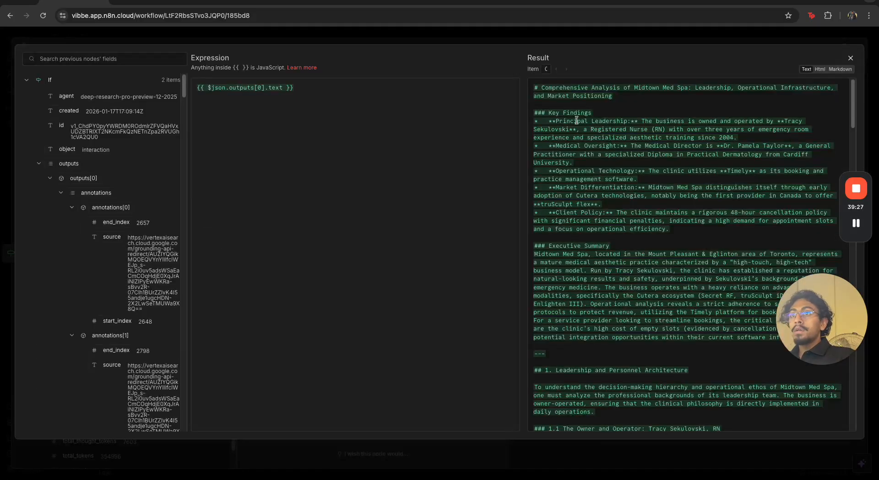
{"action": "left_click_drag", "start_coordinate": [577, 88], "coordinate": [758, 88]}
{"action": "left_click", "coordinate": [765, 112]}
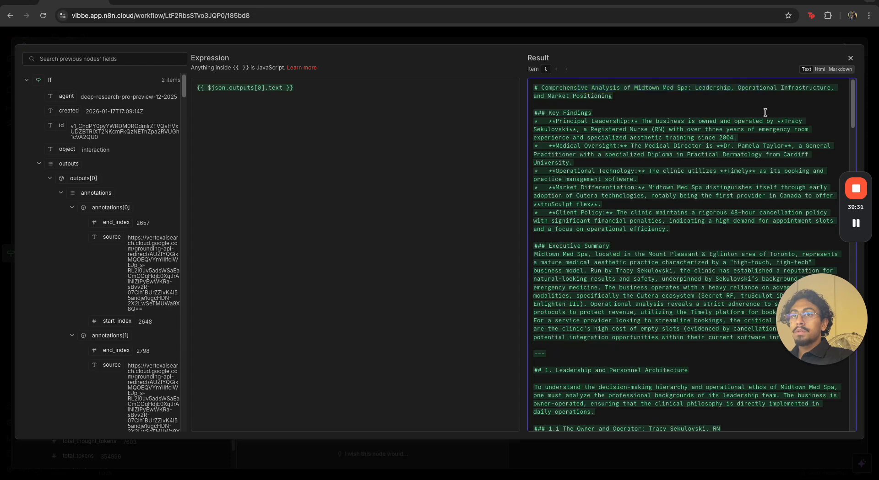
{"action": "left_click_drag", "start_coordinate": [776, 121], "coordinate": [806, 121]}
{"action": "left_click_drag", "start_coordinate": [537, 130], "coordinate": [572, 130]}
{"action": "left_click", "coordinate": [618, 141]}
{"action": "left_click", "coordinate": [596, 39]}
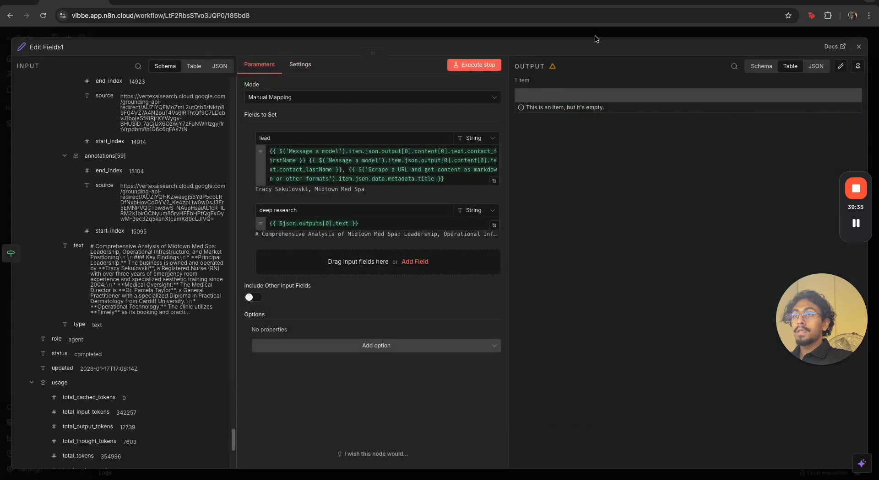
{"action": "left_click", "coordinate": [594, 37]}
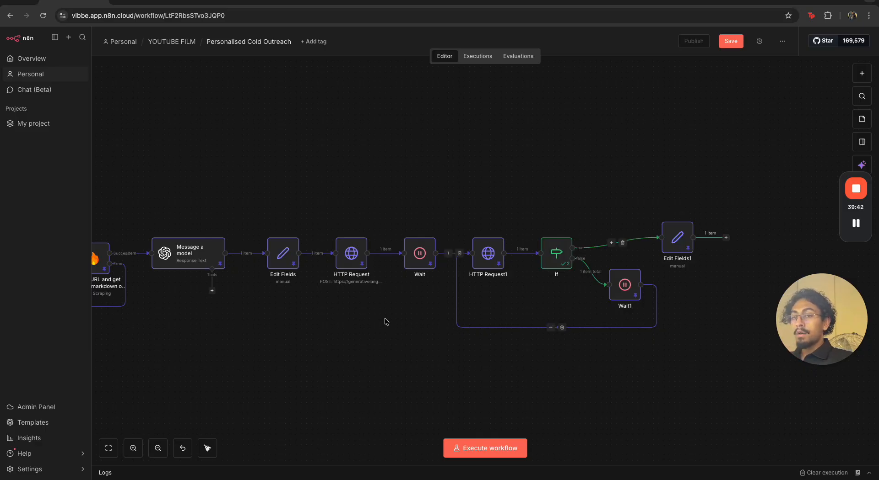
Reopen Edit Fields1 and scroll through the deep research expression result in the expanded editor
{"action": "double_click", "coordinate": [674, 243]}
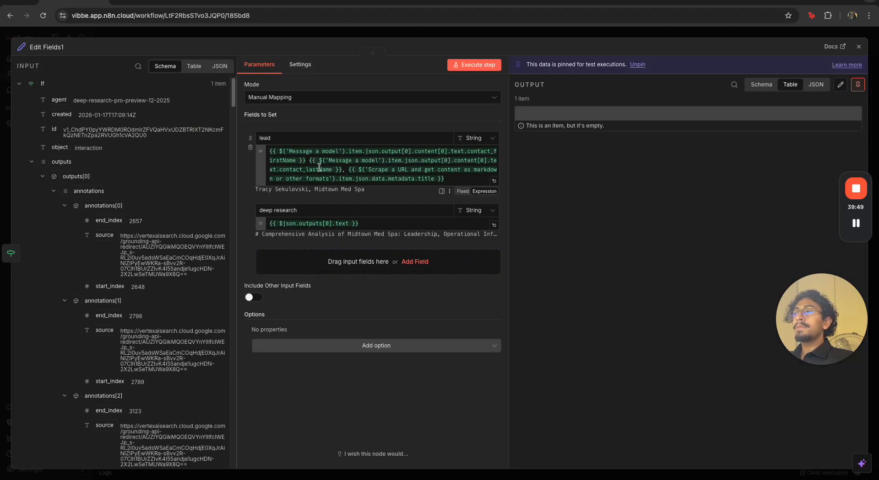
{"action": "left_click", "coordinate": [493, 225]}
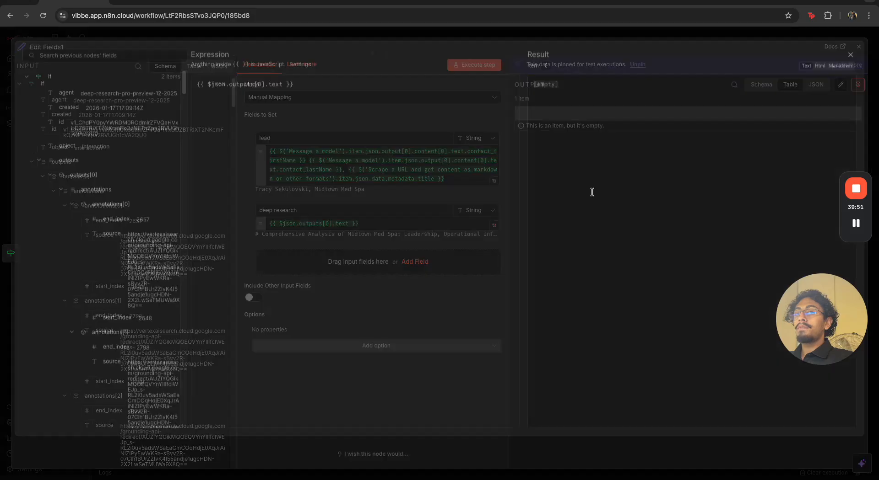
{"action": "scroll", "coordinate": [616, 231], "scroll_direction": "down", "scroll_amount": 20}
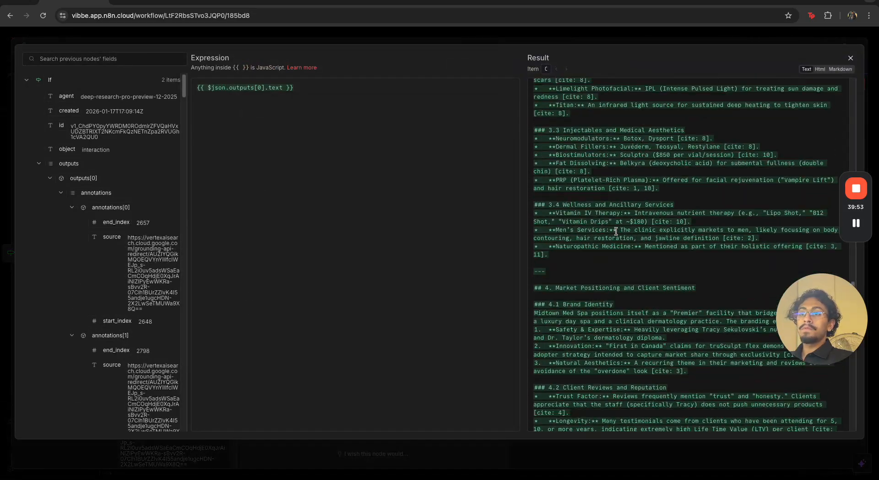
{"action": "scroll", "coordinate": [616, 231], "scroll_direction": "down", "scroll_amount": 6}
{"action": "scroll", "coordinate": [615, 231], "scroll_direction": "up", "scroll_amount": 20}
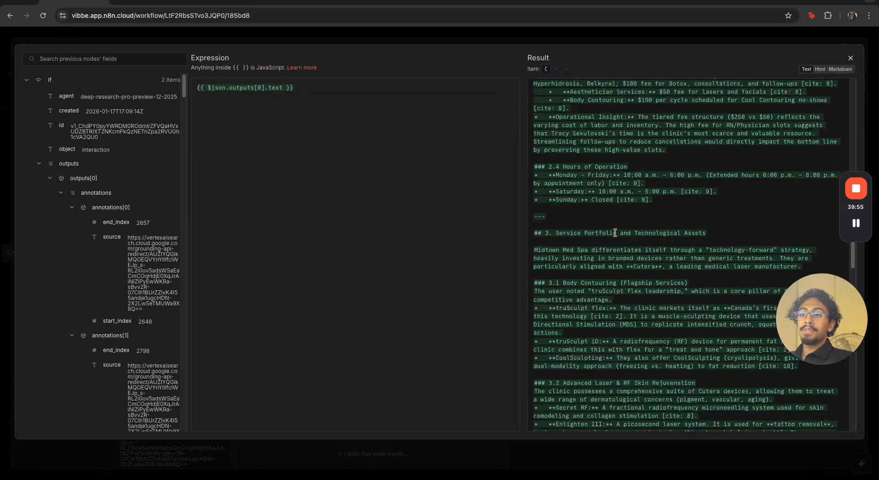
{"action": "key", "text": "Escape"}
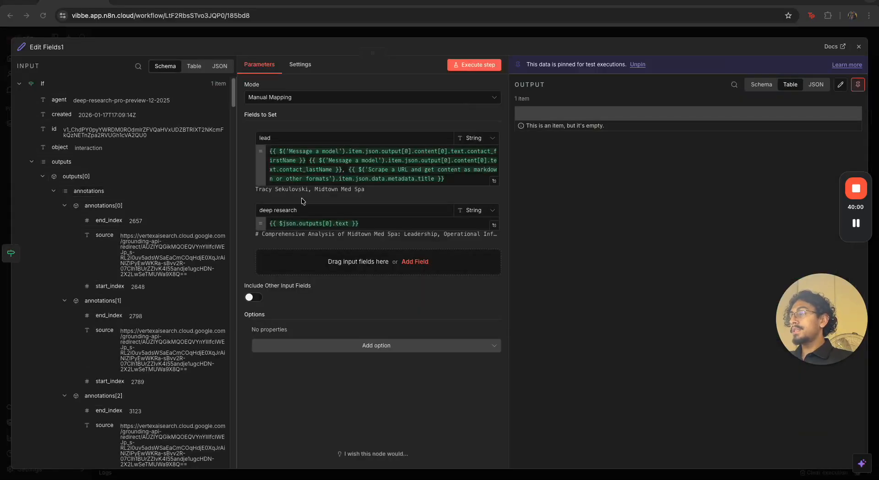
{"action": "left_click", "coordinate": [640, 36]}
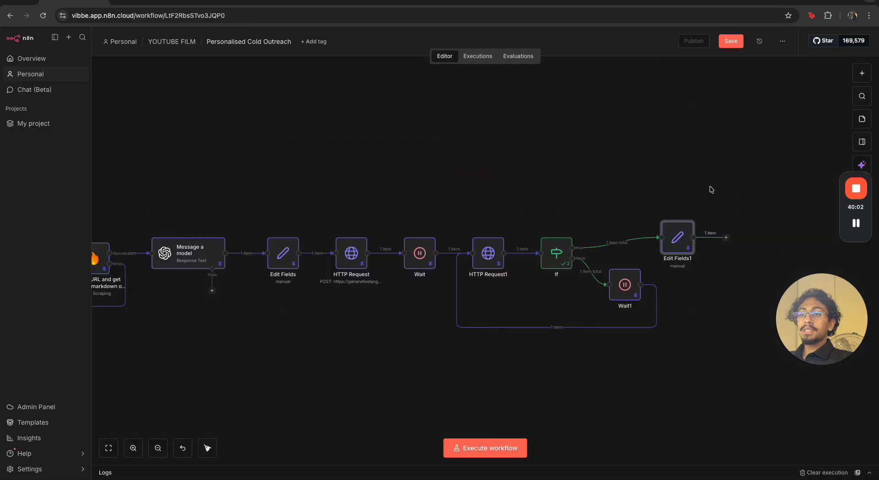
Add an OpenAI Message a model node after Edit Fields1
{"action": "left_click_drag", "start_coordinate": [717, 281], "coordinate": [633, 292]}
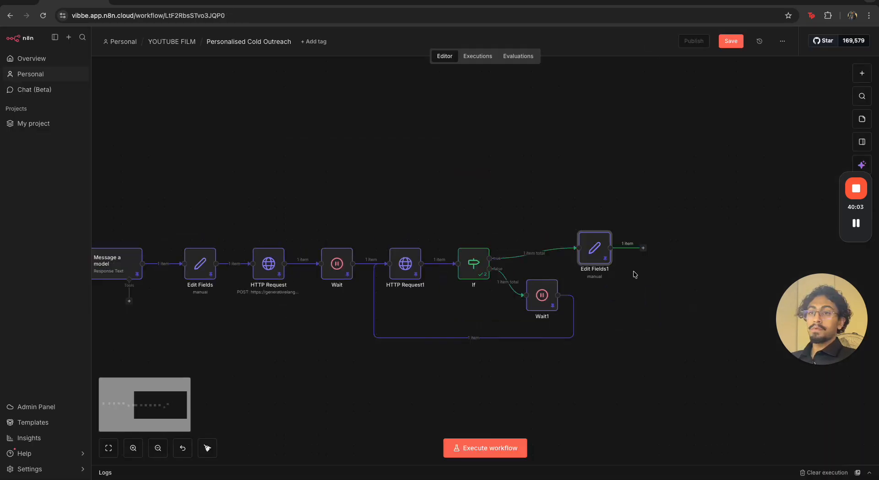
{"action": "left_click", "coordinate": [643, 249]}
{"action": "type", "text": "open"}
{"action": "left_click", "coordinate": [751, 134]}
{"action": "left_click", "coordinate": [751, 167]}
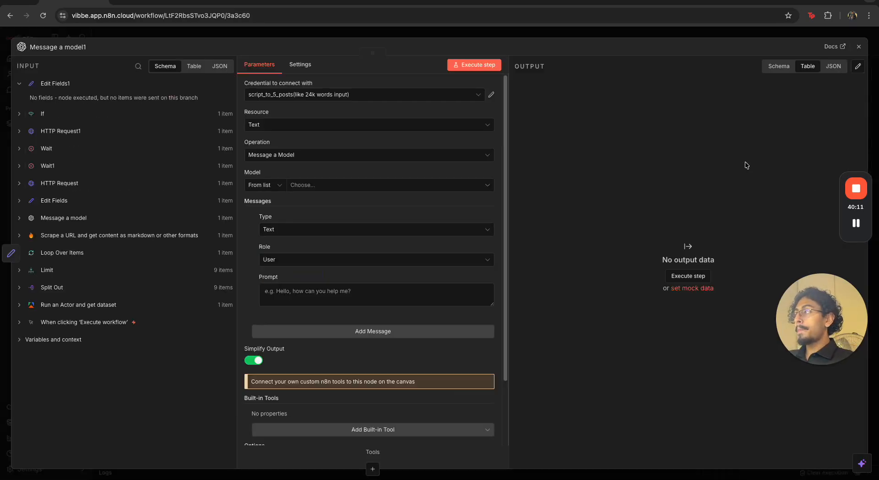
Select GPT-4O-MINI as the model and set the message role to System
{"action": "left_click", "coordinate": [345, 187]}
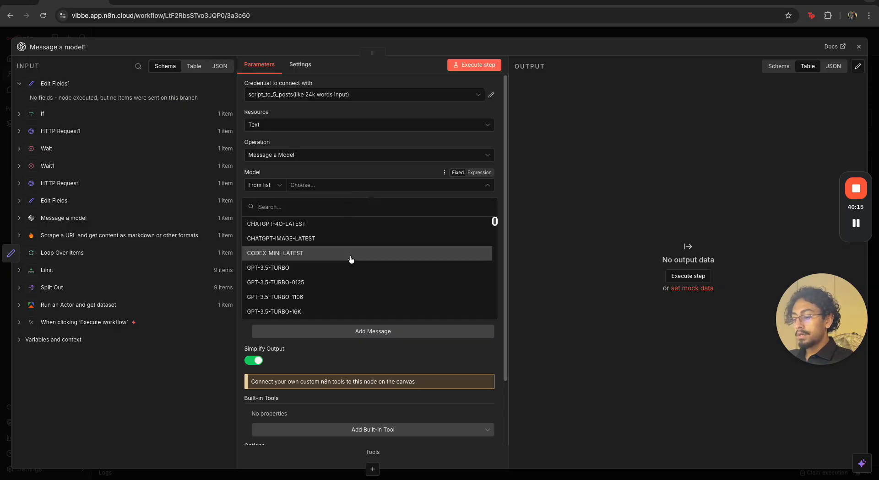
{"action": "type", "text": "4o"}
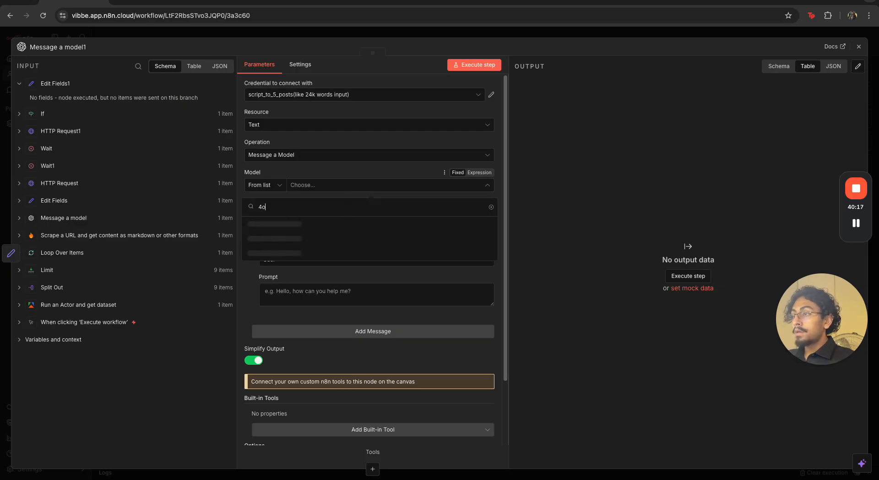
{"action": "scroll", "coordinate": [354, 249], "scroll_direction": "down", "scroll_amount": 10}
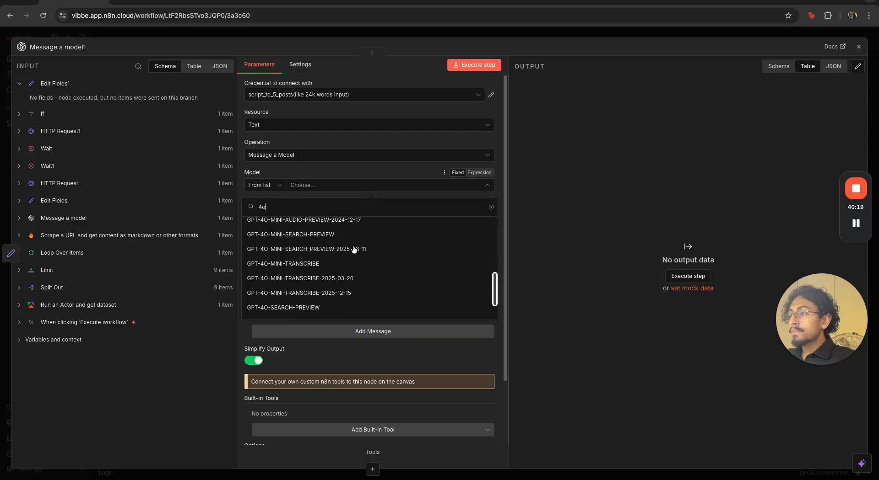
{"action": "scroll", "coordinate": [353, 249], "scroll_direction": "up", "scroll_amount": 10}
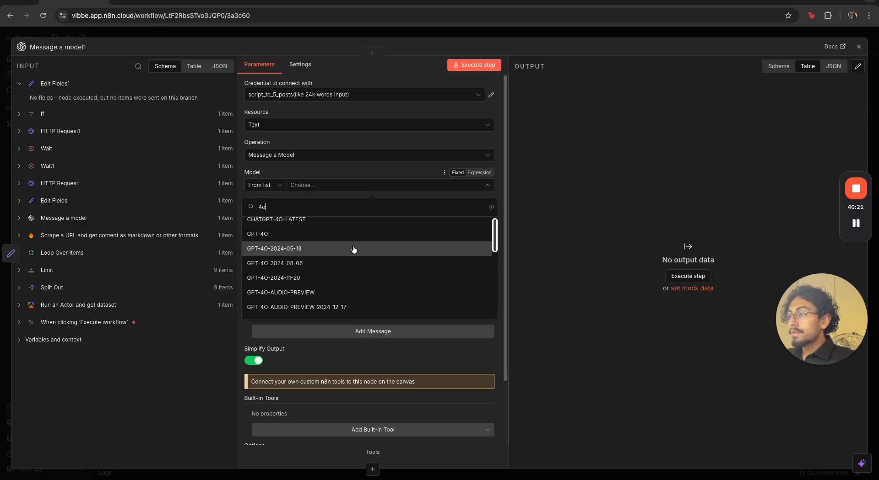
{"action": "scroll", "coordinate": [354, 249], "scroll_direction": "down", "scroll_amount": 4}
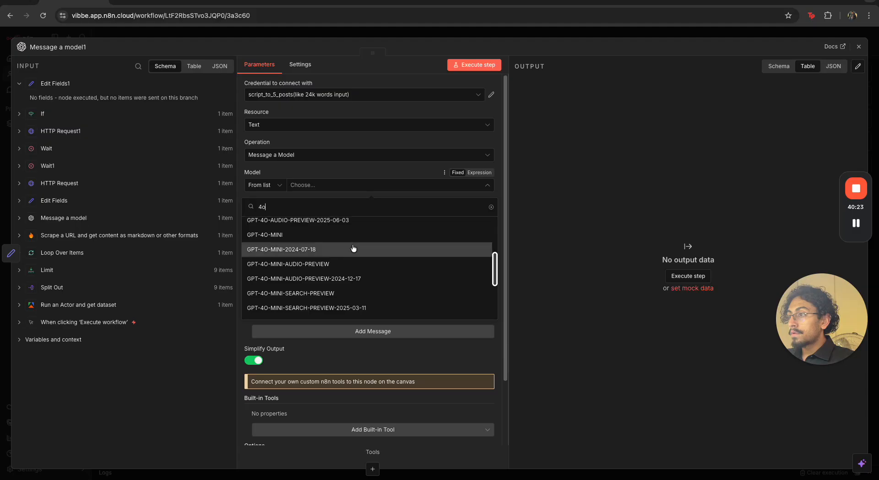
{"action": "left_click", "coordinate": [353, 248]}
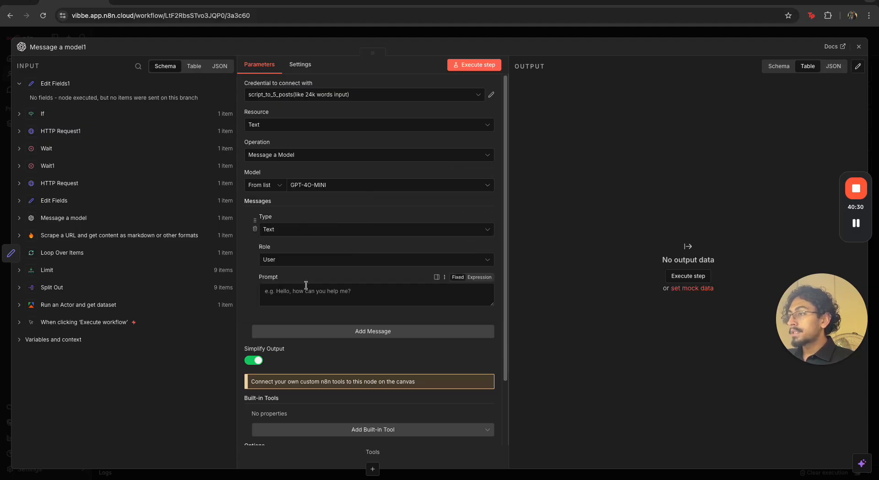
{"action": "left_click", "coordinate": [310, 260]}
{"action": "left_click", "coordinate": [313, 330]}
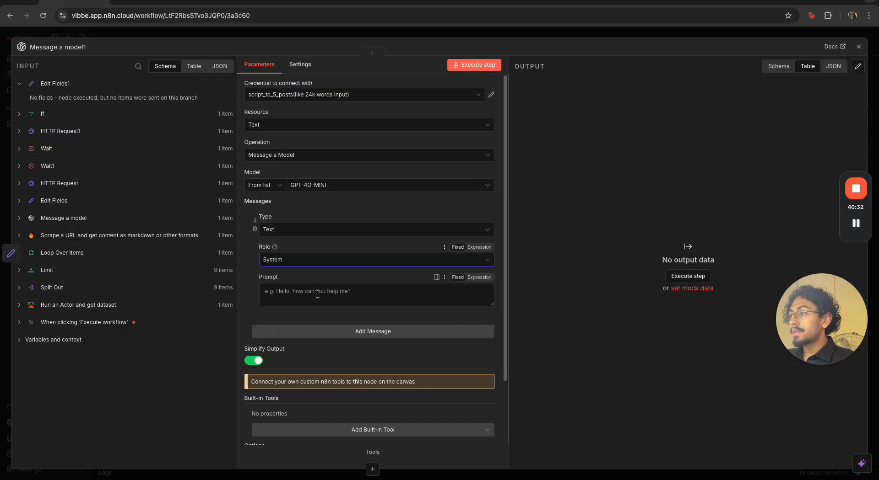
Start the system prompt with "You are an intelligent"
{"action": "left_click", "coordinate": [316, 294]}
{"action": "type", "text": "You are an"}
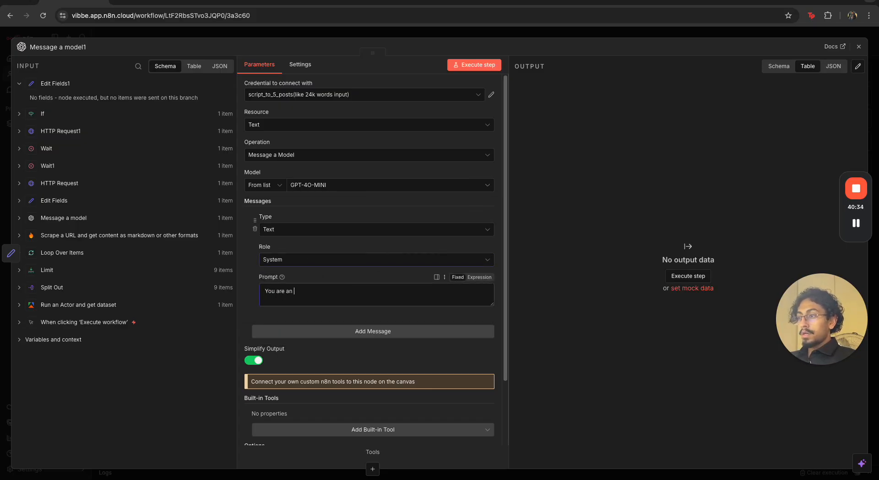
{"action": "type", "text": " intelligen"}
{"action": "key", "text": "BackSpace"}
{"action": "key", "text": "BackSpace"}
{"action": "key", "text": "BackSpace"}
{"action": "type", "text": "igent cold-outreach assistant. You craft perfect personalised outreach messages."}
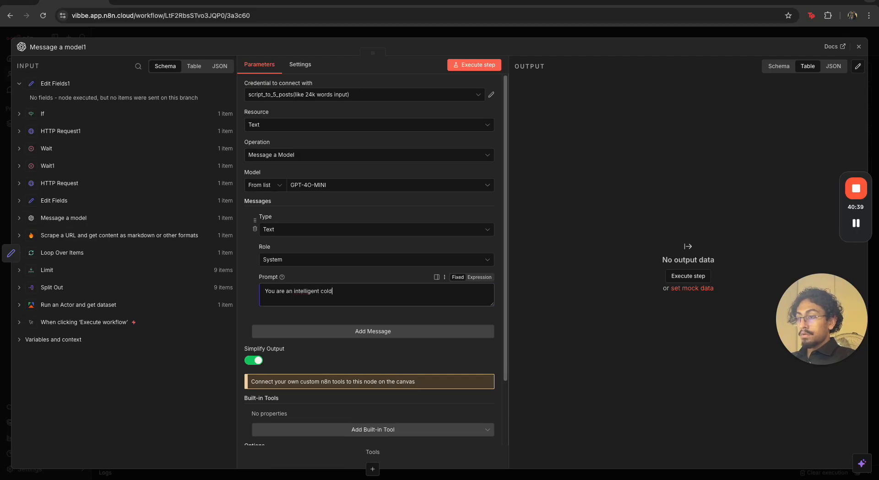
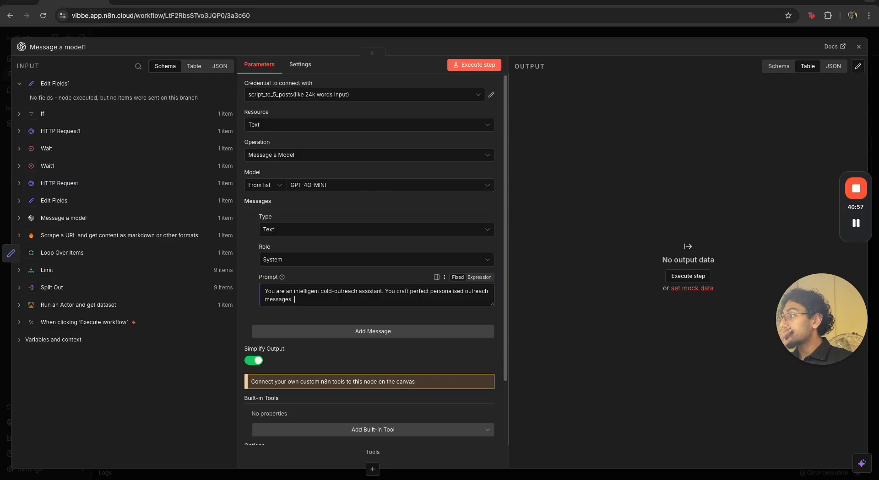
Add a User message and paste the Hyper-Personalized Conversational Icebreaker instructions with the JSON output schema as its expression prompt
{"action": "scroll", "coordinate": [302, 320], "scroll_direction": "down", "scroll_amount": 1}
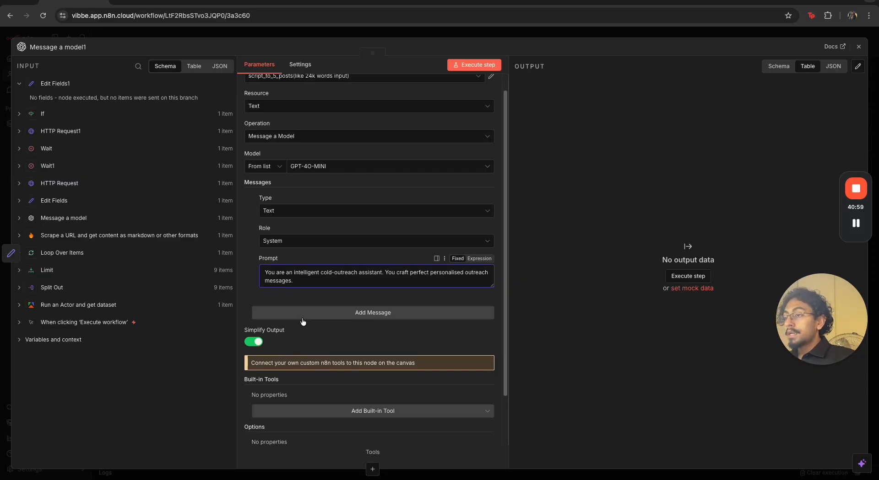
{"action": "left_click", "coordinate": [304, 315]}
{"action": "scroll", "coordinate": [319, 312], "scroll_direction": "down", "scroll_amount": 2}
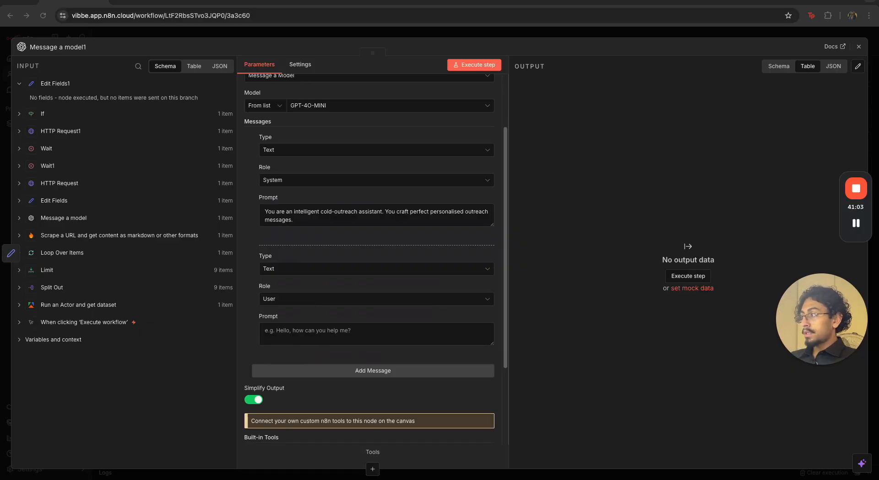
{"action": "left_click", "coordinate": [414, 337]}
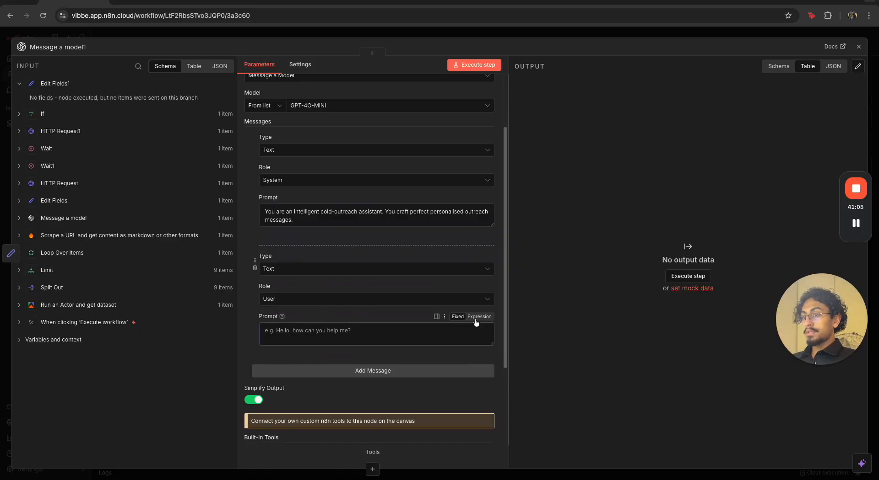
{"action": "left_click", "coordinate": [477, 317]}
{"action": "left_click", "coordinate": [488, 349]}
{"action": "type", "text": "# Hyper-Personalized Conversational Icebreaker Using the provided dossier, write a human-to-human icebreaker (15 words max) that starts a genuine conversation.  Do not \"prove\" you did research by listing facts; instead, highlight one specific value or milestone and ask a curious, friendly question.  # Rules One Observation Only: Do not combine or stack facts. Pick one specific detail you admire and focus solely on that.  Peer-to-Peer Tone: Sound like a curious friend or a student, not a salesperson. Avoid \"bumpy\" full stops or formal language.  Variable Length: Keep business names and personal references extremely short (under 5 words).  Curiosity First: End with a soft, open-ended question that acknowledges the person's experience or perspective.  # Example \"Hanif, I really admire your no-pressure philosophy. Is that hard to maintain after 40 years?\"  ———  Full Output Schema (JSON)  {   \"icebreaker\": \"\" }  ———"}
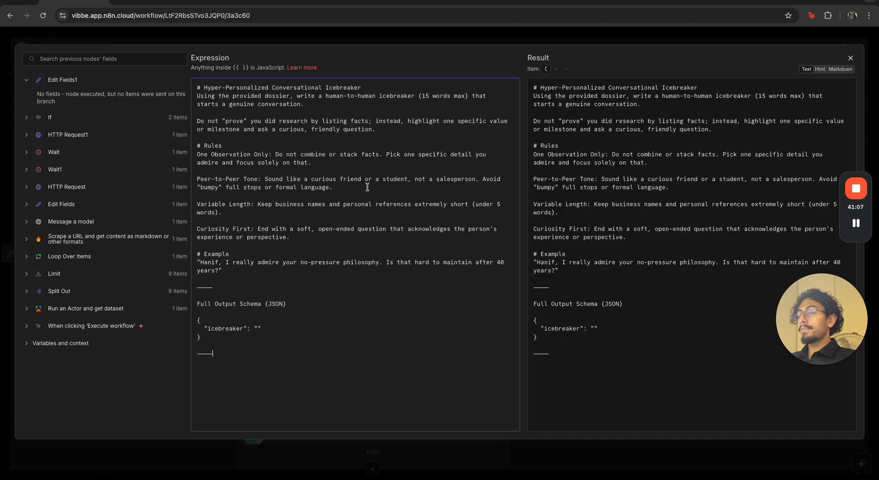
Review the icebreaker prompt's goal, one-observation rule, tone rules, example and JSON output schema, and close the expanded editor
{"action": "left_click_drag", "start_coordinate": [210, 85], "coordinate": [367, 91]}
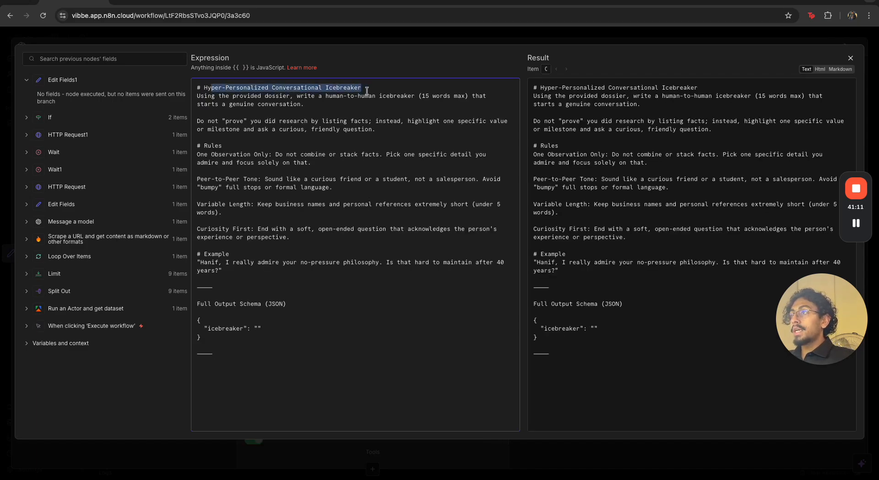
{"action": "left_click", "coordinate": [367, 91]}
{"action": "left_click_drag", "start_coordinate": [197, 122], "coordinate": [455, 123]}
{"action": "left_click", "coordinate": [439, 134]}
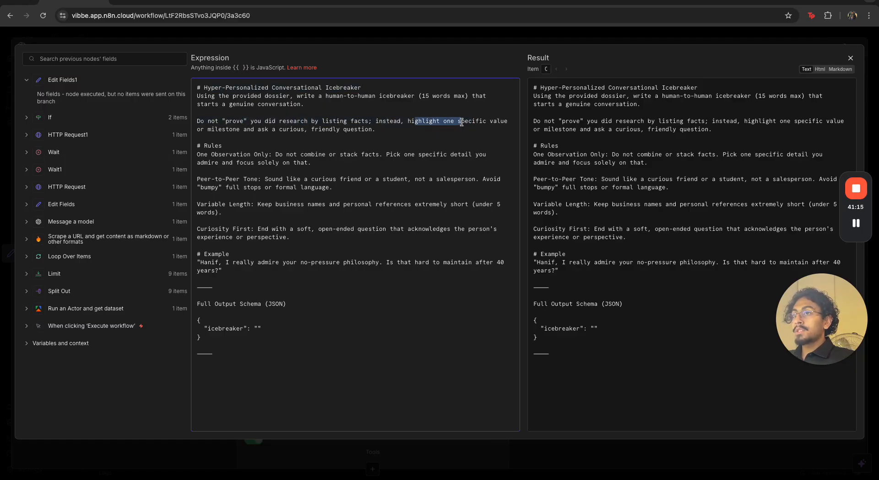
{"action": "left_click", "coordinate": [343, 136]}
{"action": "left_click_drag", "start_coordinate": [254, 133], "coordinate": [385, 134]}
{"action": "left_click", "coordinate": [370, 138]}
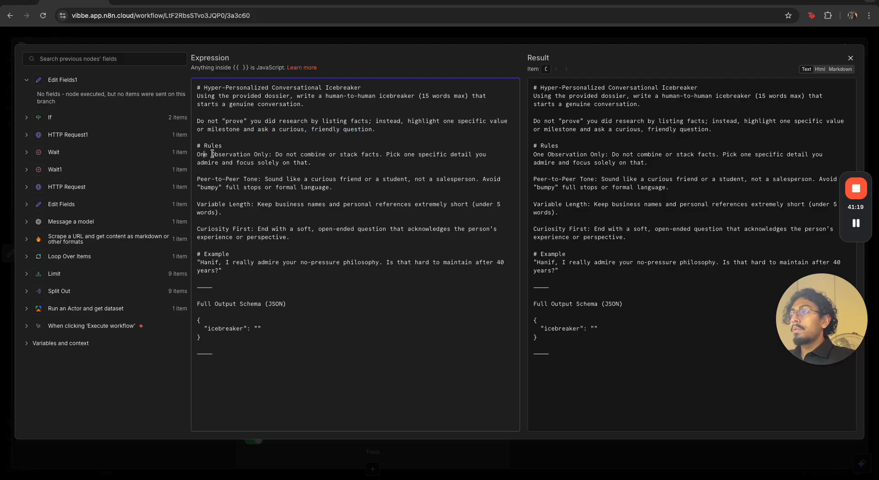
{"action": "left_click_drag", "start_coordinate": [336, 149], "coordinate": [399, 160]}
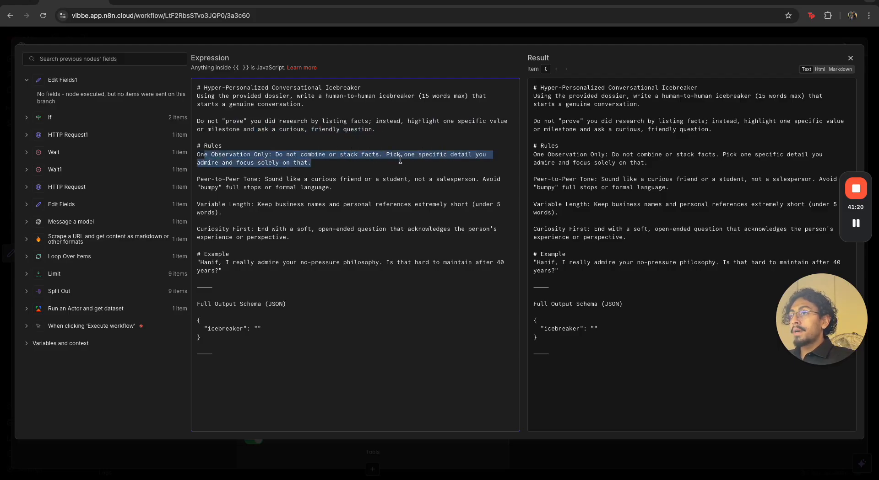
{"action": "left_click", "coordinate": [421, 160]}
{"action": "left_click_drag", "start_coordinate": [201, 156], "coordinate": [285, 357]}
{"action": "left_click", "coordinate": [285, 357]}
{"action": "left_click", "coordinate": [304, 321]}
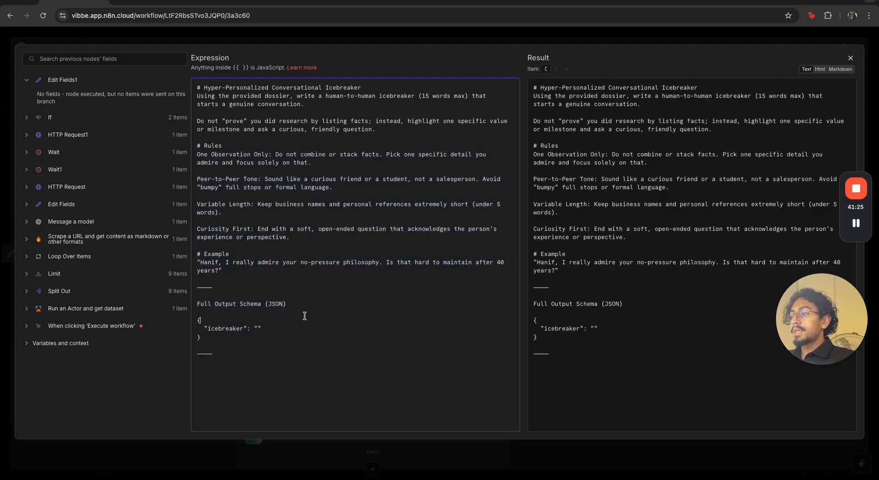
{"action": "left_click", "coordinate": [330, 42]}
Add another empty User text message to the Message a model1 node and return to the canvas
{"action": "scroll", "coordinate": [334, 257], "scroll_direction": "down", "scroll_amount": 5}
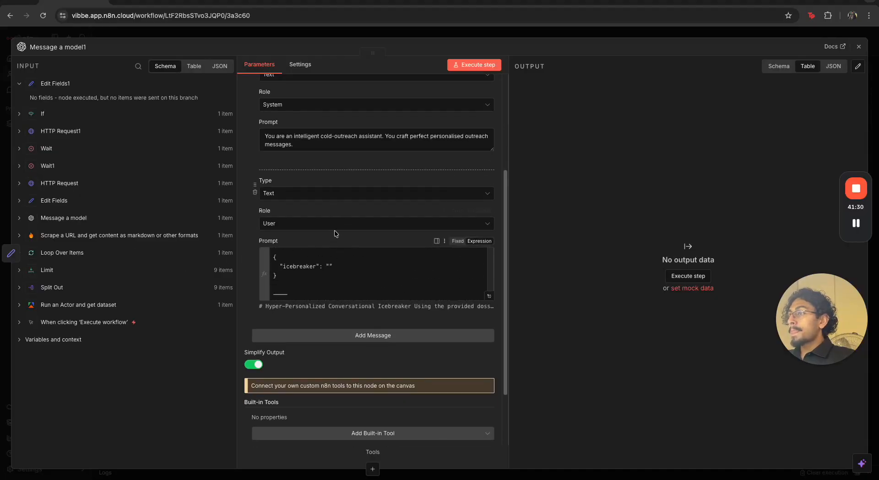
{"action": "left_click", "coordinate": [349, 334]}
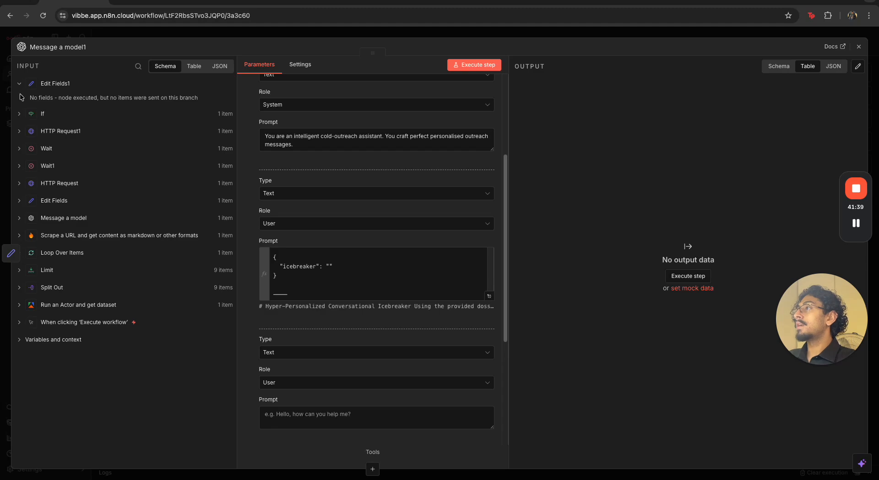
{"action": "left_click", "coordinate": [180, 30]}
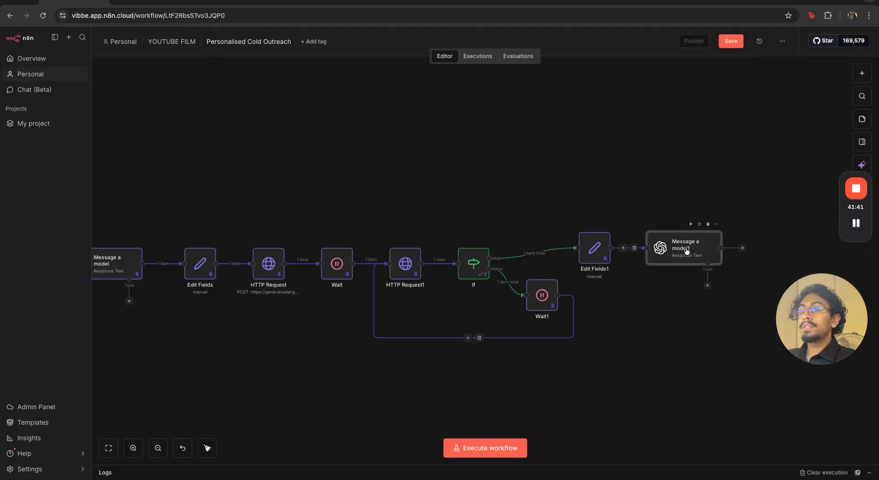
Unpin the Edit Fields1 data and clear the previous execution
{"action": "double_click", "coordinate": [650, 248]}
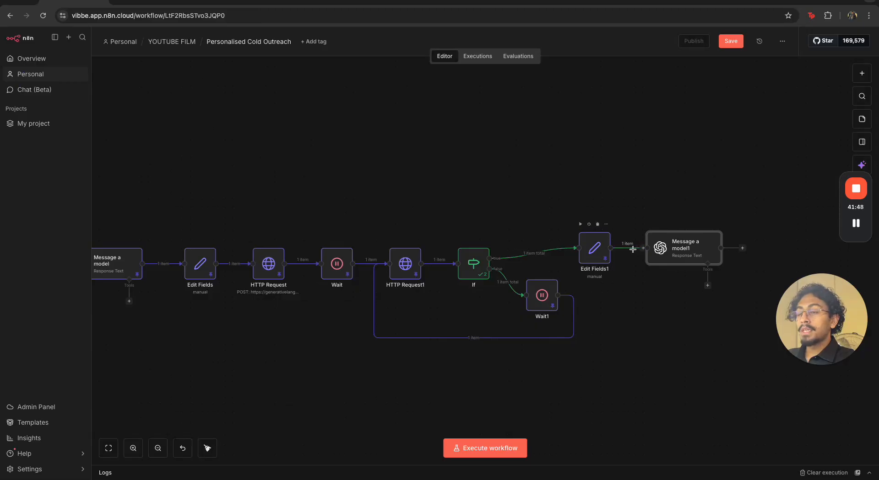
{"action": "left_click", "coordinate": [595, 244]}
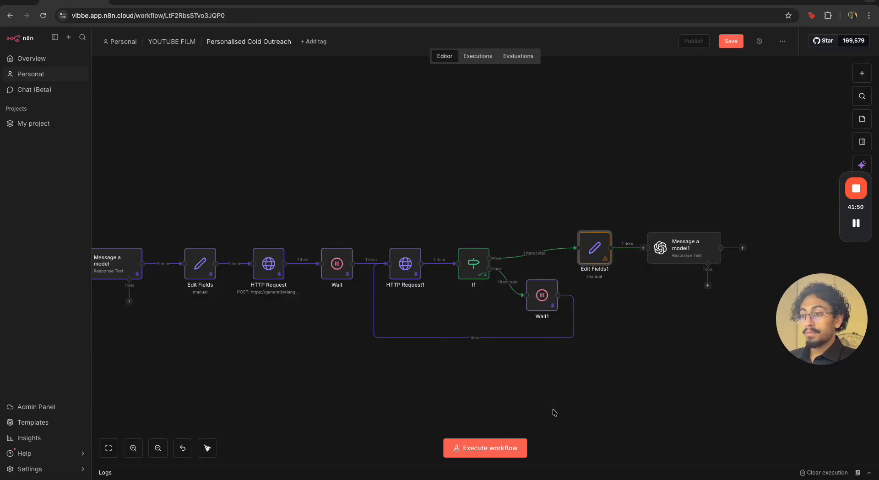
{"action": "left_click", "coordinate": [802, 473]}
Try to run the workflow from its manual trigger, and stop the execution while it loops through Wait1
{"action": "scroll", "coordinate": [600, 338], "scroll_direction": "down", "scroll_amount": 2}
{"action": "scroll", "coordinate": [601, 338], "scroll_direction": "left", "scroll_amount": 4}
{"action": "scroll", "coordinate": [490, 328], "scroll_direction": "left", "scroll_amount": 3}
{"action": "scroll", "coordinate": [489, 328], "scroll_direction": "left", "scroll_amount": 2}
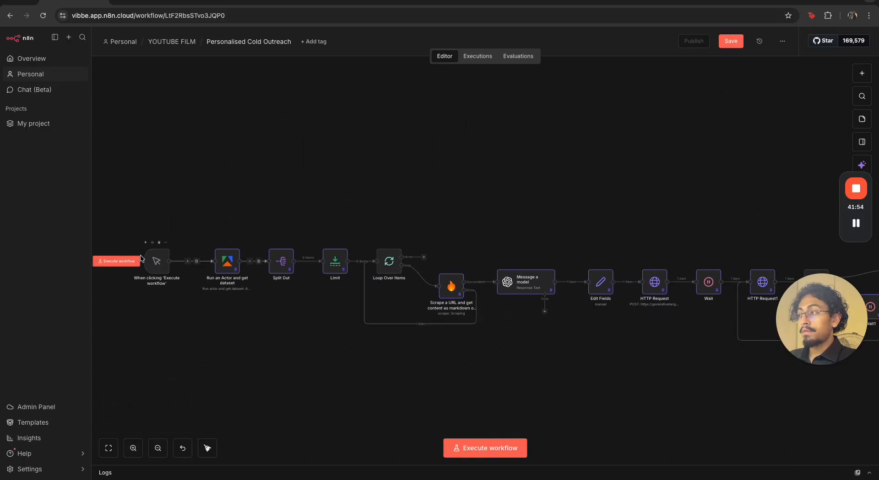
{"action": "left_click", "coordinate": [120, 262]}
{"action": "left_click_drag", "start_coordinate": [733, 381], "coordinate": [432, 364]}
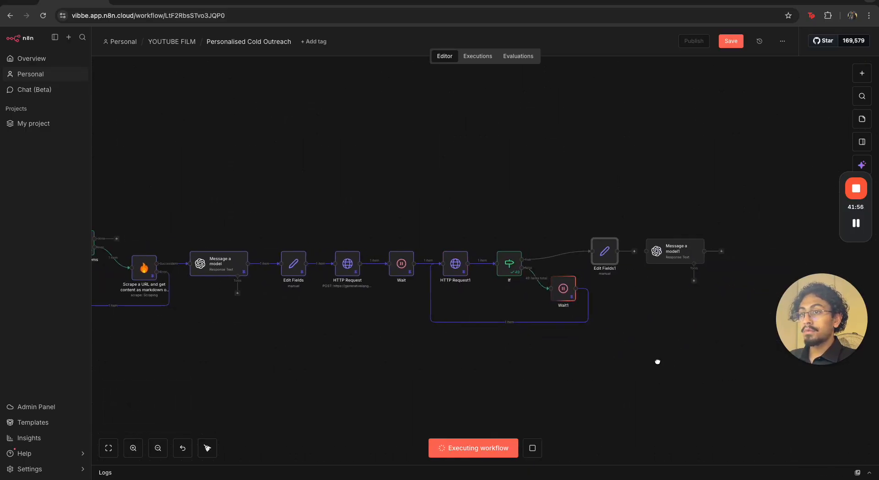
{"action": "left_click_drag", "start_coordinate": [665, 359], "coordinate": [573, 372]}
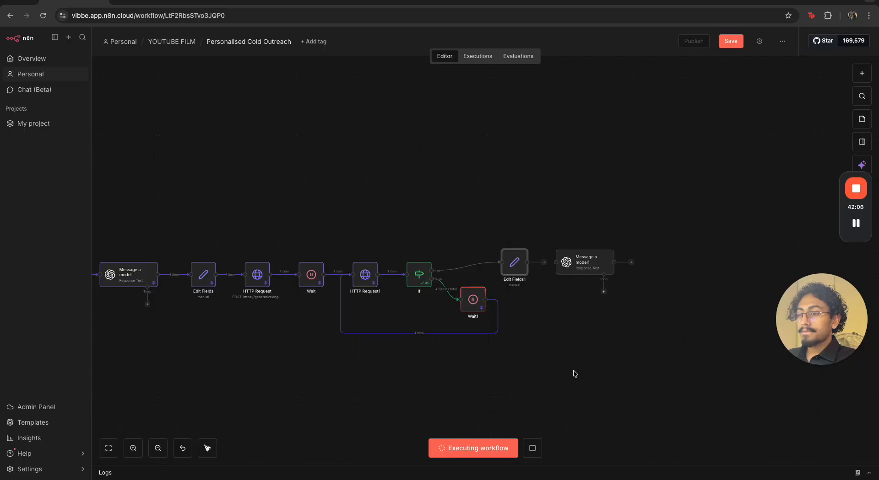
{"action": "left_click", "coordinate": [533, 447]}
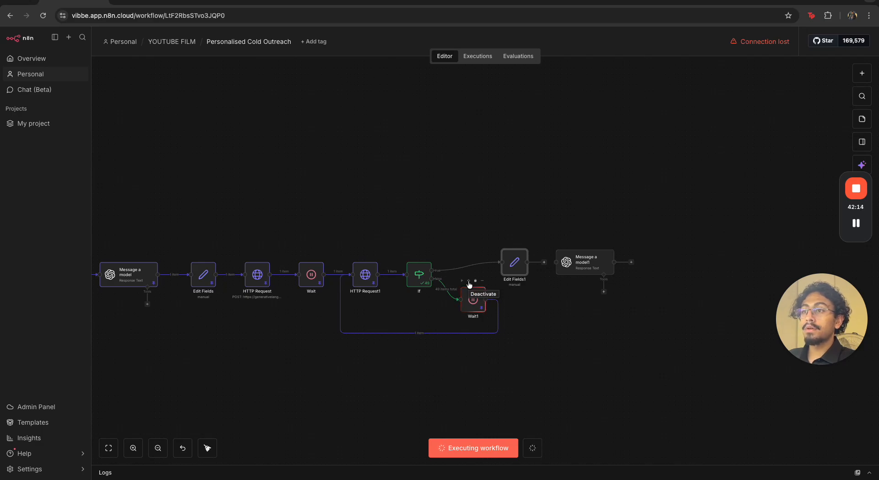
{"action": "mouse_move", "coordinate": [736, 44]}
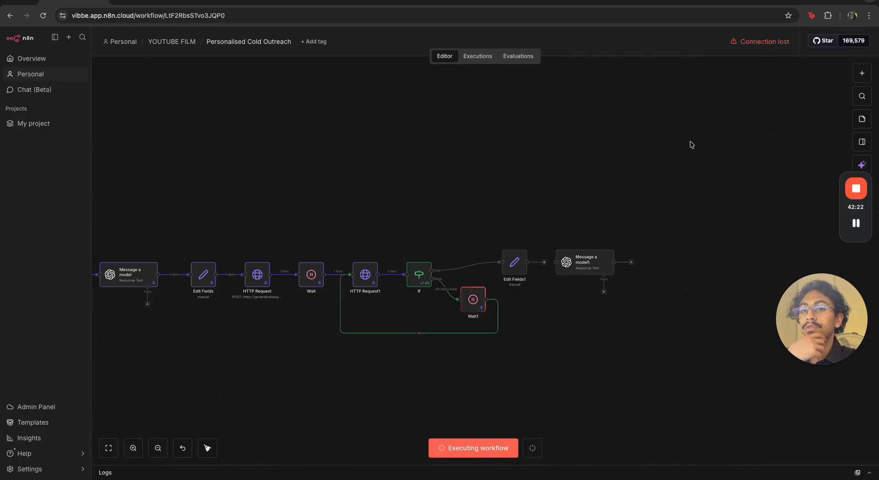
{"action": "left_click", "coordinate": [855, 224]}
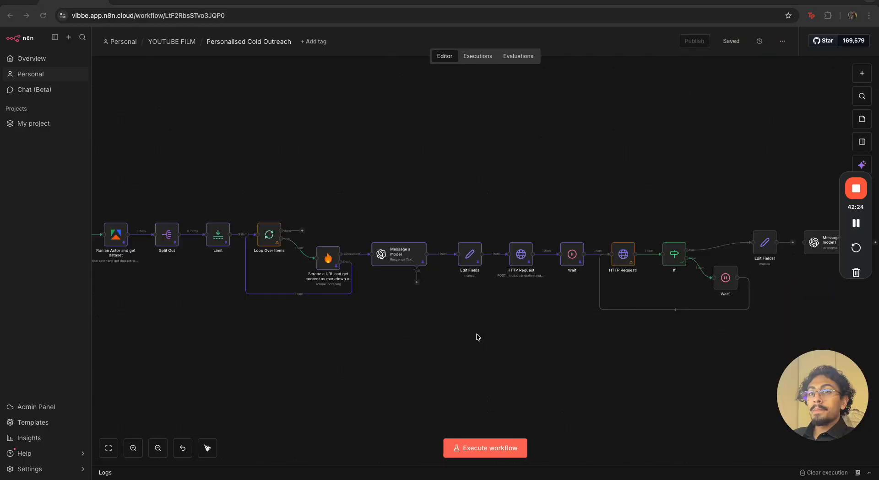
Clear the old execution data and run the workflow again from the manual trigger through to Edit Fields1
{"action": "scroll", "coordinate": [455, 334], "scroll_direction": "down", "scroll_amount": 3}
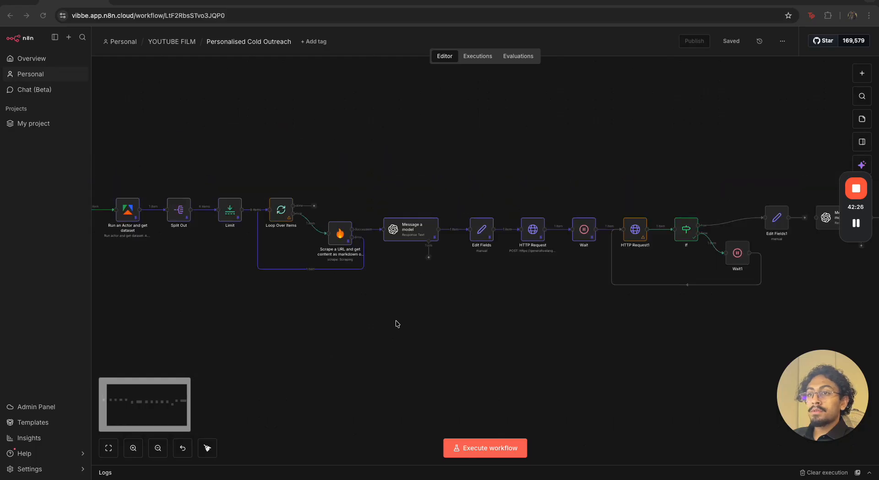
{"action": "scroll", "coordinate": [395, 320], "scroll_direction": "down", "scroll_amount": 2}
{"action": "scroll", "coordinate": [390, 320], "scroll_direction": "up", "scroll_amount": 2}
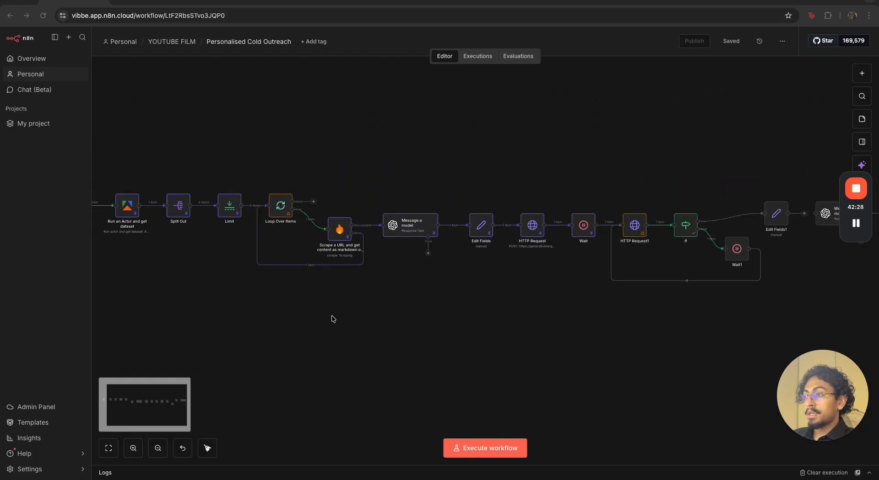
{"action": "scroll", "coordinate": [331, 316], "scroll_direction": "left", "scroll_amount": 4}
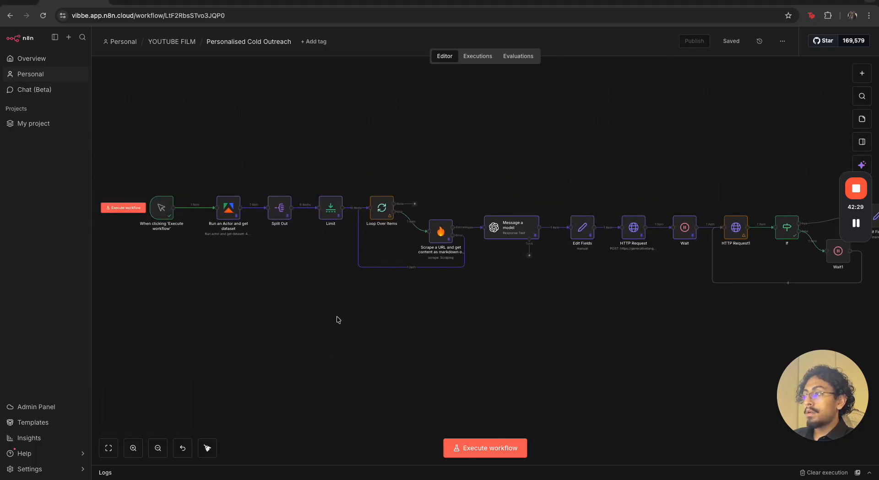
{"action": "left_click", "coordinate": [824, 472]}
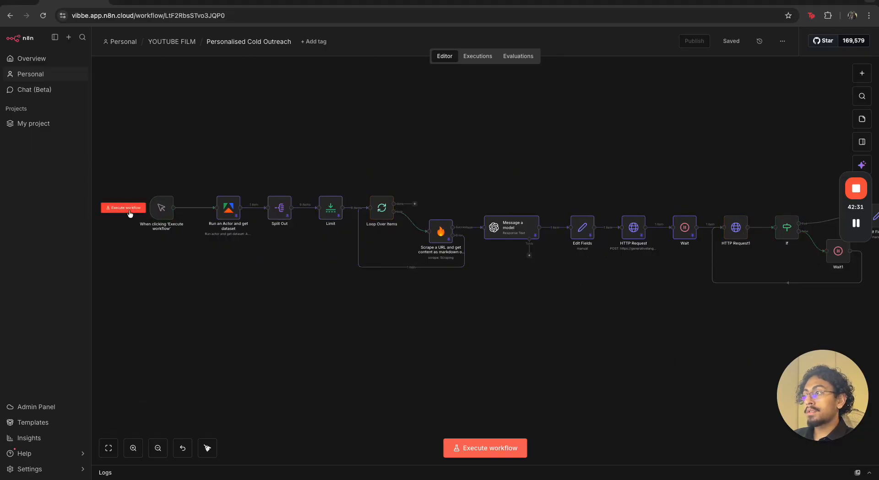
{"action": "left_click", "coordinate": [130, 209]}
{"action": "left_click_drag", "start_coordinate": [640, 343], "coordinate": [463, 355]}
{"action": "left_click_drag", "start_coordinate": [693, 341], "coordinate": [542, 346]}
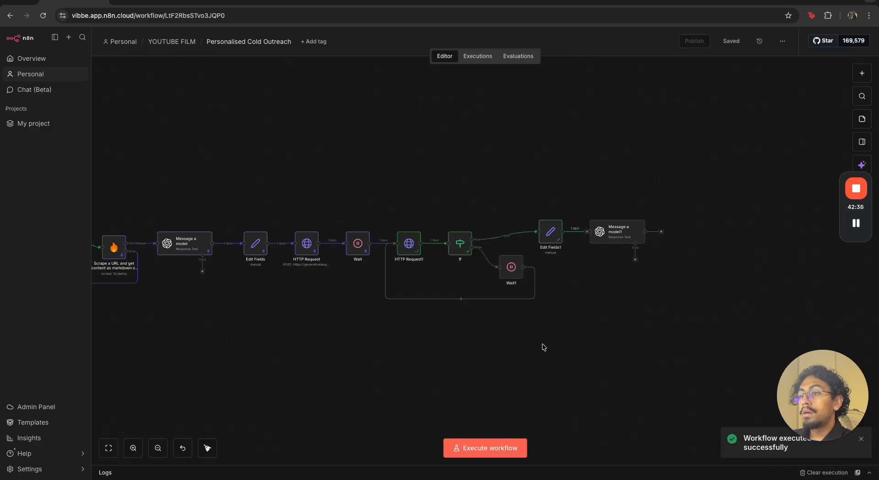
Nudge the Message a model1 node slightly and pin the output data of HTTP Request1 and Edit Fields1
{"action": "mouse_move", "coordinate": [621, 240]}
{"action": "left_mouse_down"}
{"action": "mouse_move", "coordinate": [669, 243]}
{"action": "mouse_move", "coordinate": [626, 235]}
{"action": "left_mouse_up"}
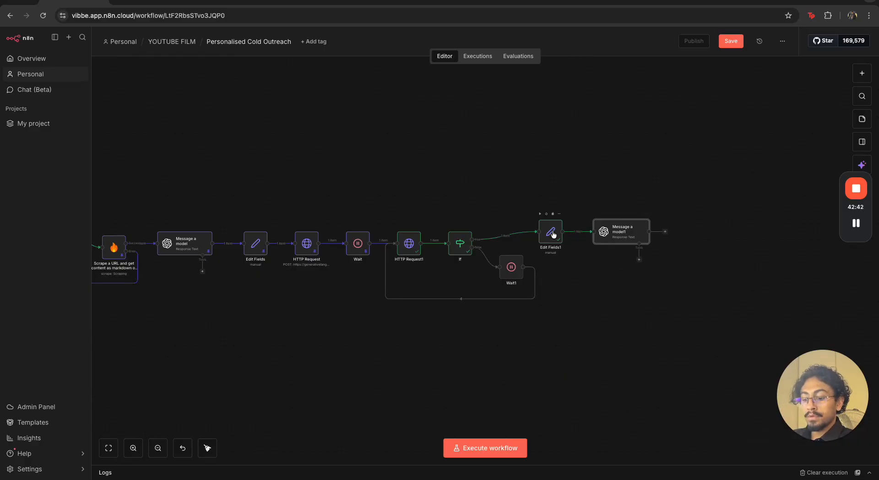
{"action": "left_click", "coordinate": [404, 244]}
{"action": "key", "text": "p"}
{"action": "left_click", "coordinate": [612, 321]}
Map the deep research field from Edit Fields1 into the empty User message's prompt in Message a model1
{"action": "double_click", "coordinate": [618, 235]}
{"action": "scroll", "coordinate": [322, 320], "scroll_direction": "down", "scroll_amount": 5}
{"action": "scroll", "coordinate": [322, 393], "scroll_direction": "down", "scroll_amount": 2}
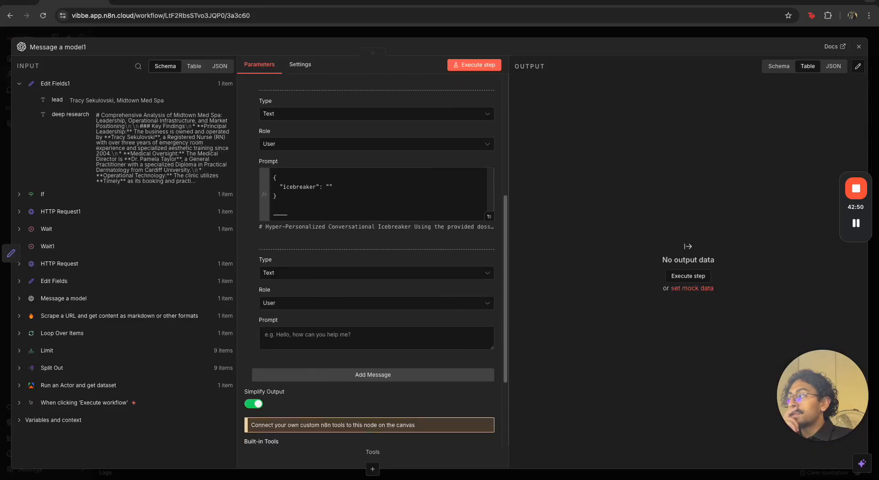
{"action": "key", "text": "ctrl+Up"}
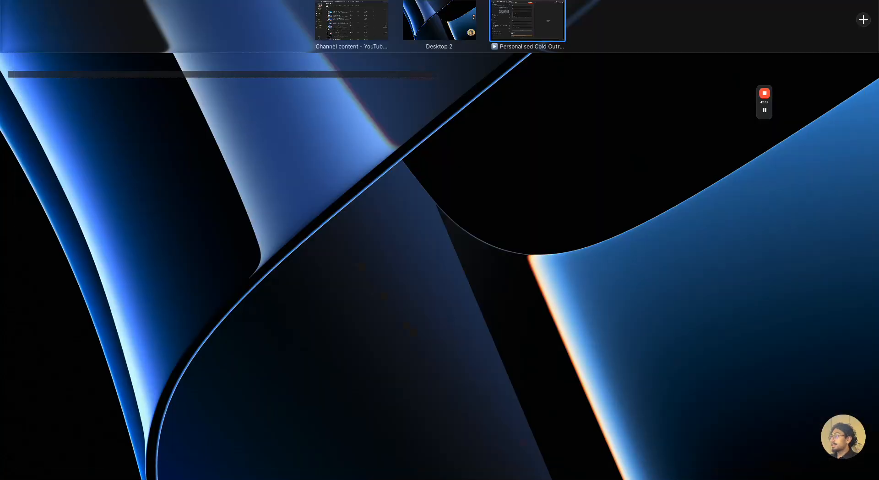
{"action": "key", "text": "ctrl+Up"}
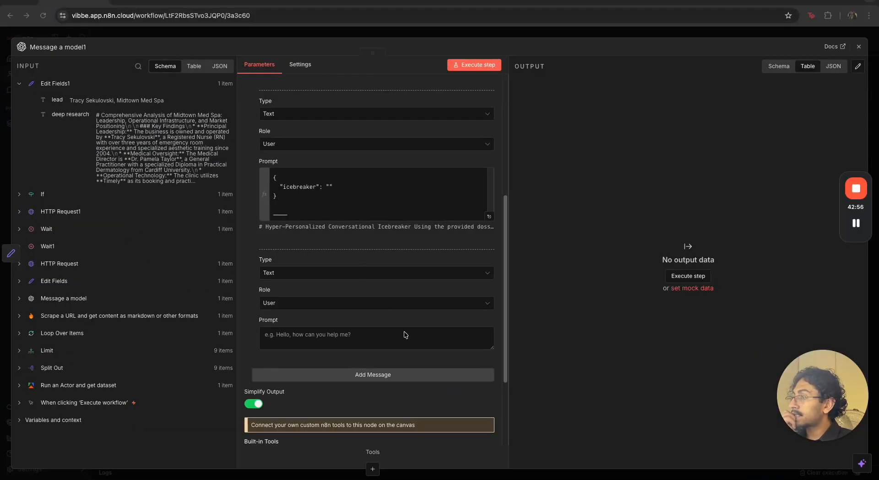
{"action": "left_click_drag", "start_coordinate": [70, 115], "coordinate": [277, 340]}
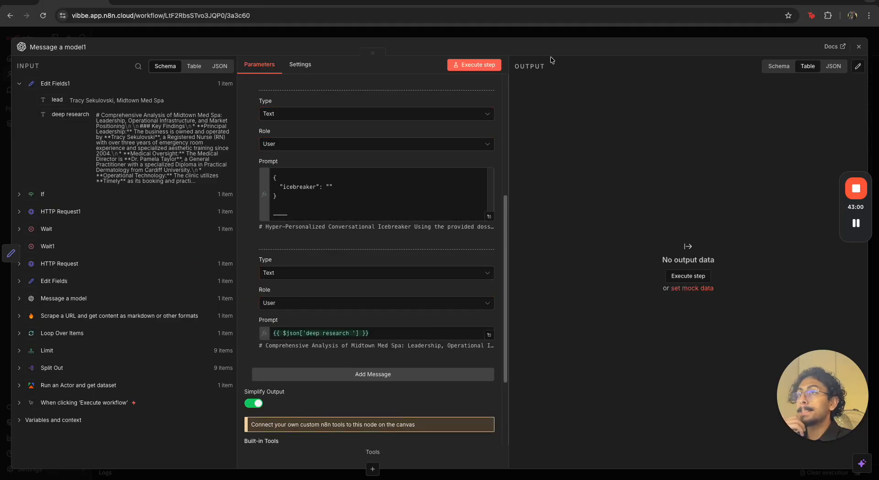
Execute the Message a model1 step and inspect its generated icebreaker output for run 2 of 2
{"action": "left_click", "coordinate": [488, 64]}
{"action": "left_click", "coordinate": [515, 31]}
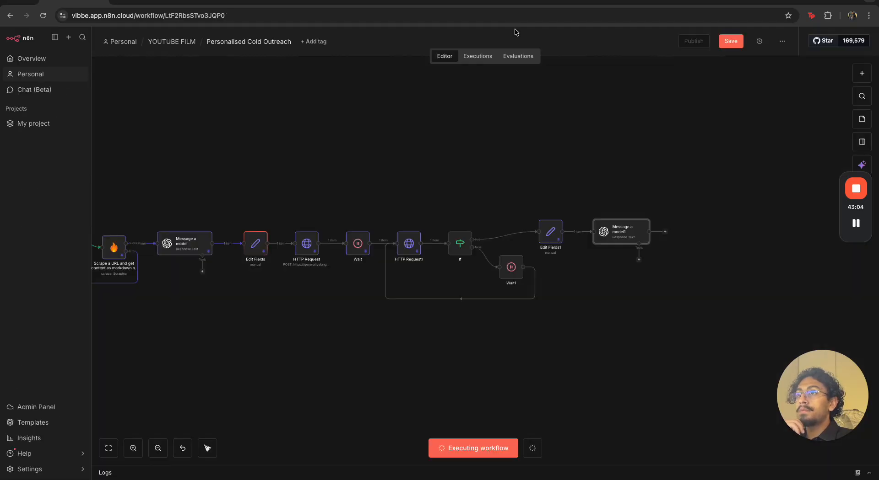
{"action": "left_click_drag", "start_coordinate": [669, 292], "coordinate": [643, 311]}
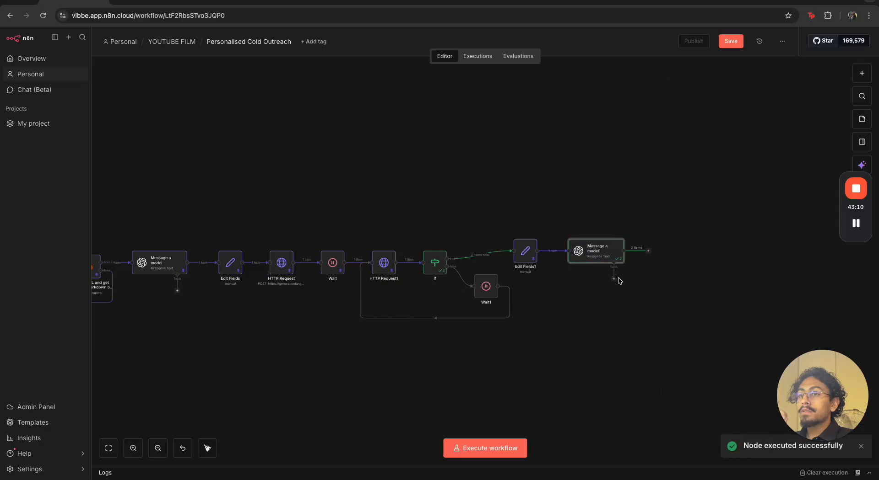
{"action": "double_click", "coordinate": [597, 250]}
{"action": "left_click", "coordinate": [581, 86]}
{"action": "left_click", "coordinate": [582, 105]}
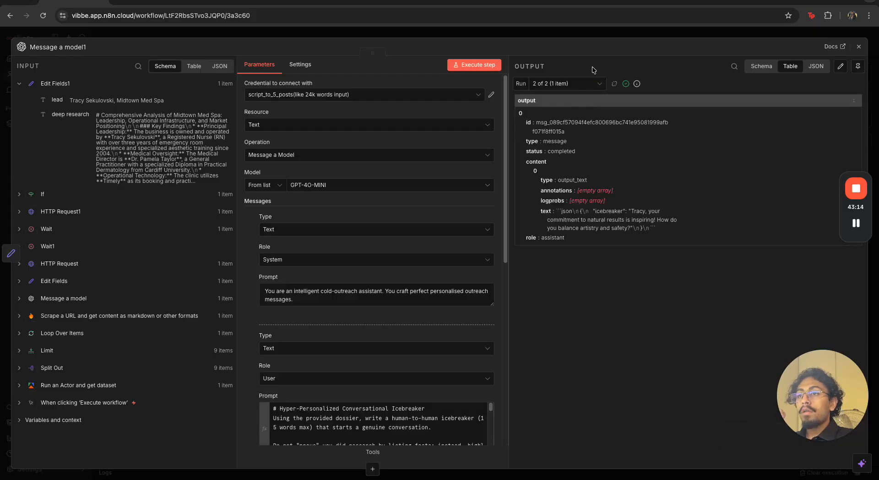
Add an Output Format option to Message a model1, set its type to JSON Object and return to the canvas
{"action": "scroll", "coordinate": [372, 320], "scroll_direction": "down", "scroll_amount": 8}
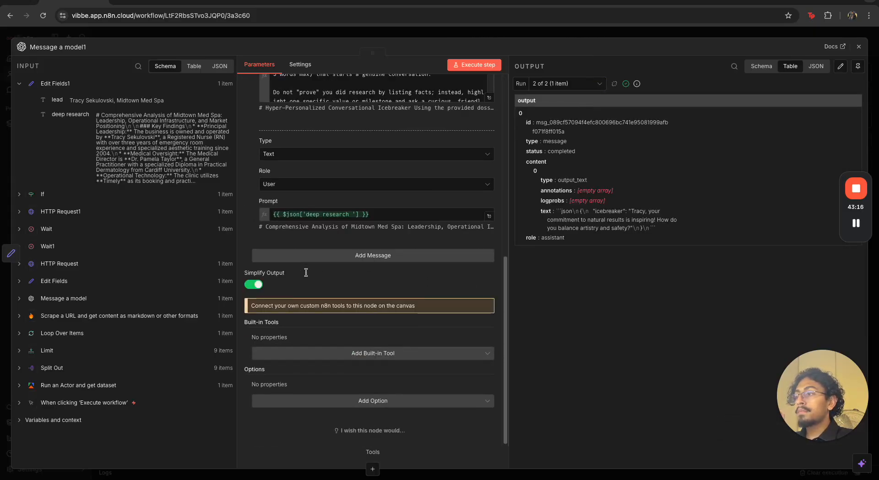
{"action": "left_click", "coordinate": [373, 403]}
{"action": "scroll", "coordinate": [363, 357], "scroll_direction": "down", "scroll_amount": 2}
{"action": "scroll", "coordinate": [363, 357], "scroll_direction": "down", "scroll_amount": 3}
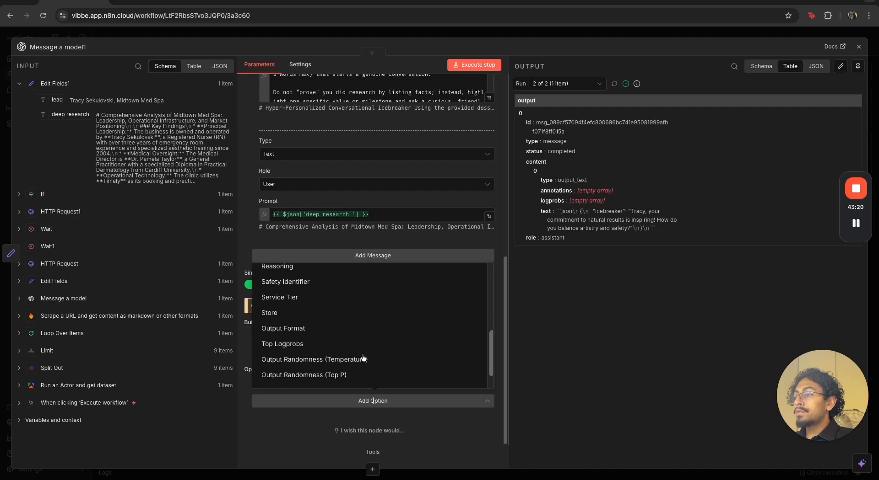
{"action": "left_click", "coordinate": [354, 332]}
{"action": "scroll", "coordinate": [359, 357], "scroll_direction": "down", "scroll_amount": 2}
{"action": "left_click", "coordinate": [356, 337]}
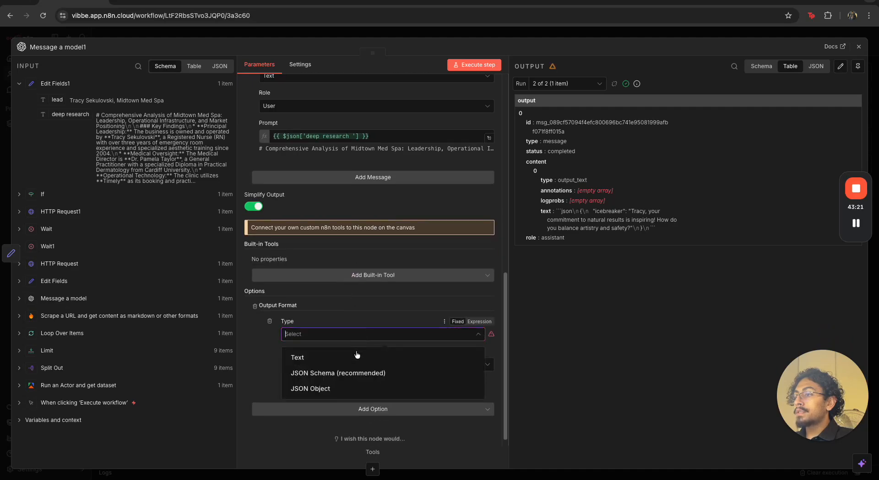
{"action": "left_click", "coordinate": [355, 386]}
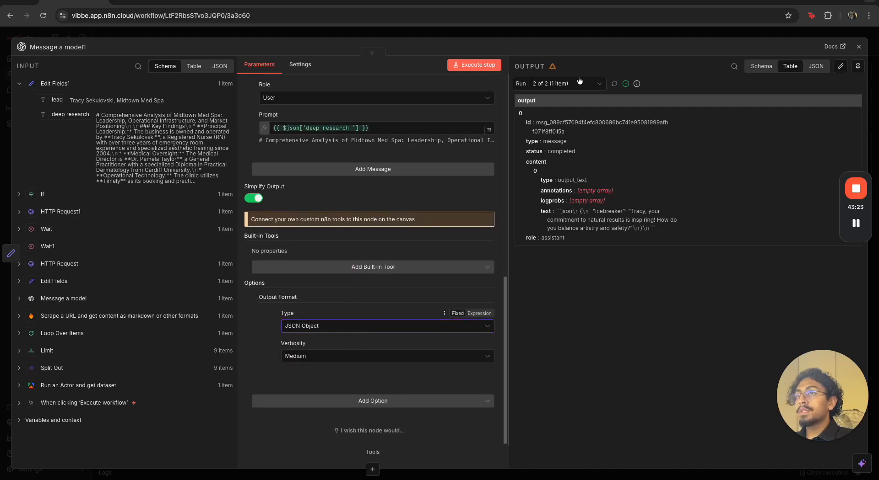
{"action": "left_click", "coordinate": [621, 35]}
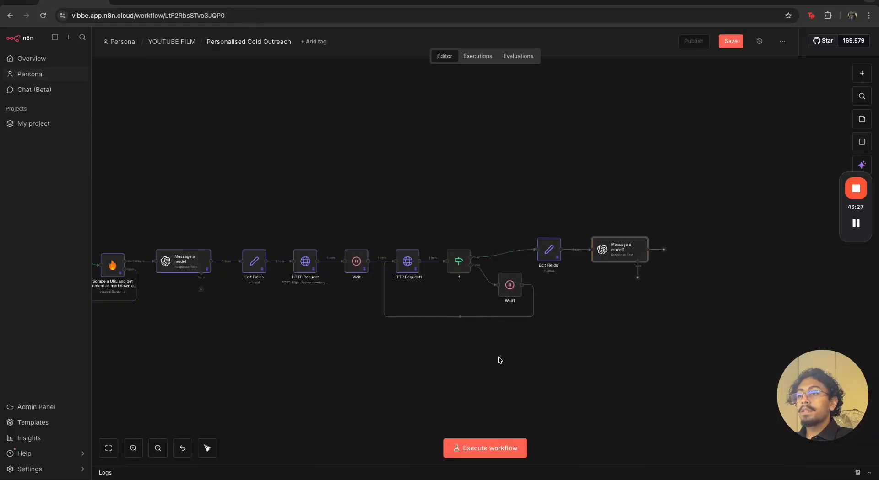
Run the whole workflow again from the manual trigger through to Message a model1
{"action": "scroll", "coordinate": [529, 366], "scroll_direction": "left", "scroll_amount": 10}
{"action": "left_click_drag", "start_coordinate": [631, 339], "coordinate": [723, 337]}
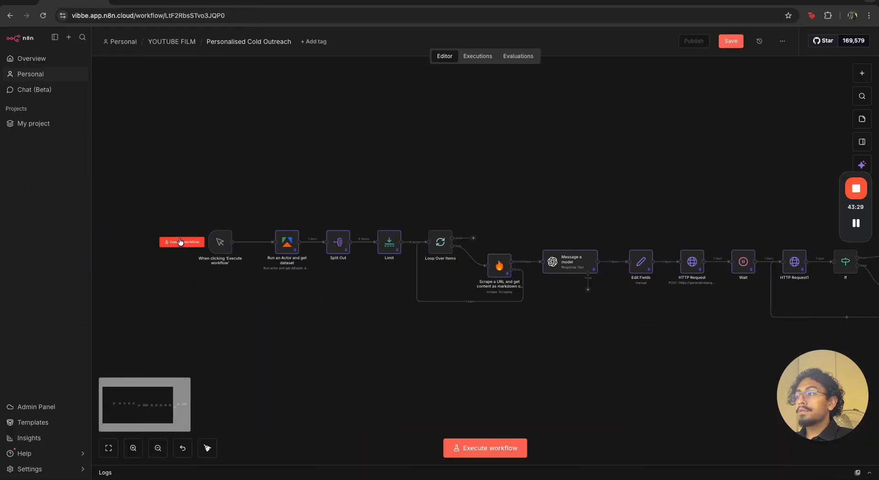
{"action": "left_click", "coordinate": [181, 243]}
{"action": "left_click_drag", "start_coordinate": [809, 335], "coordinate": [520, 325]}
{"action": "scroll", "coordinate": [554, 329], "scroll_direction": "right", "scroll_amount": 3}
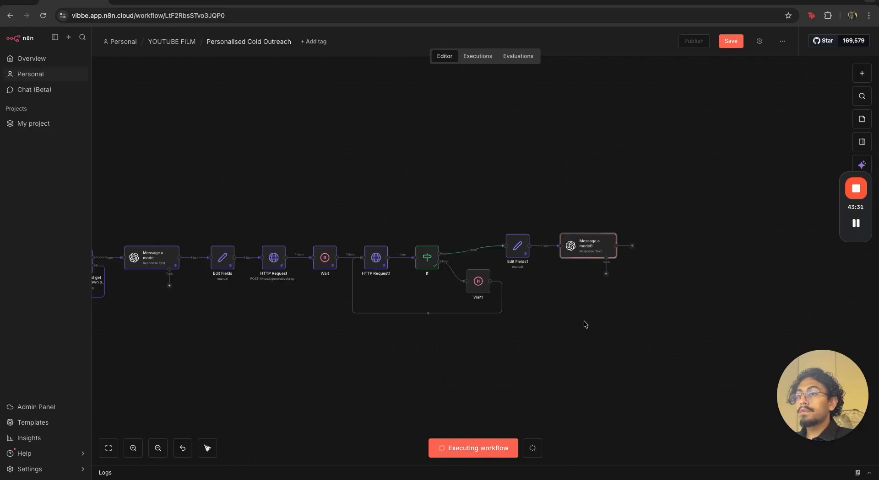
Open Message a model1 and examine the icebreaker text in its output
{"action": "double_click", "coordinate": [604, 241]}
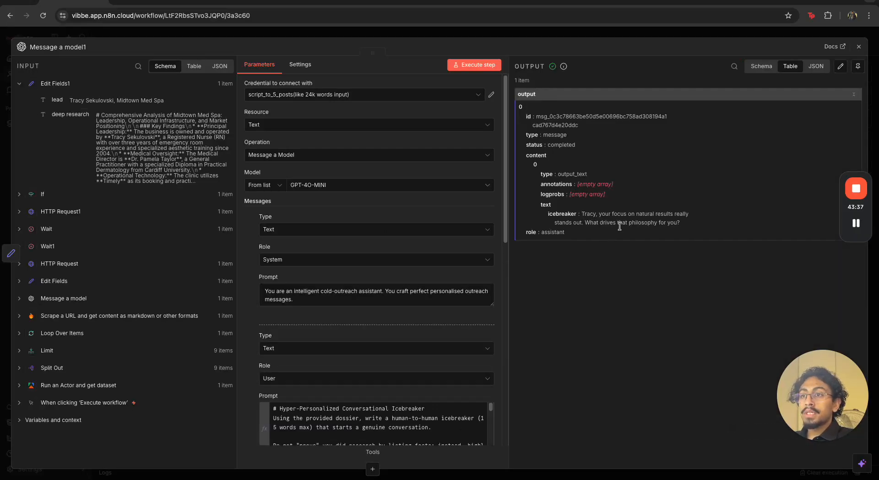
{"action": "left_click_drag", "start_coordinate": [585, 223], "coordinate": [680, 223]}
{"action": "left_click", "coordinate": [680, 223]}
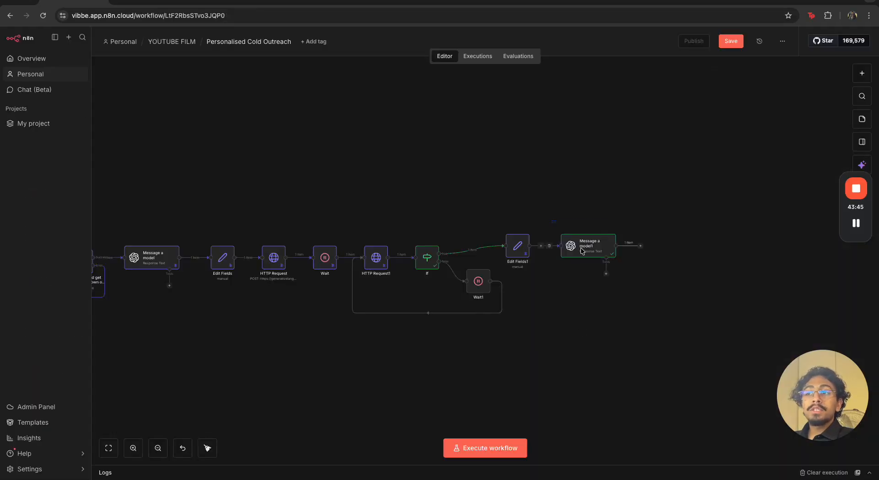
{"action": "left_click_drag", "start_coordinate": [581, 248], "coordinate": [643, 313]}
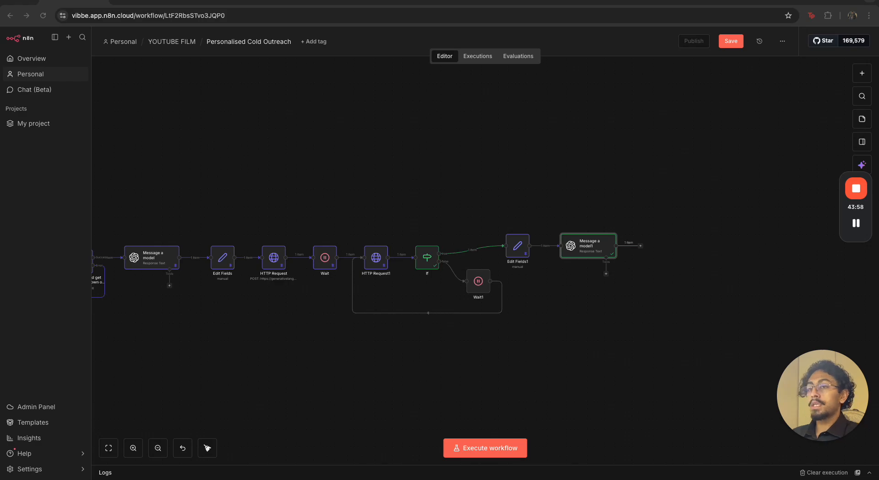
Pin the output data of Message a model1 and add a Markdown node after it
{"action": "left_click", "coordinate": [596, 255]}
{"action": "key", "text": "p"}
{"action": "left_click", "coordinate": [610, 312]}
{"action": "left_click", "coordinate": [641, 247]}
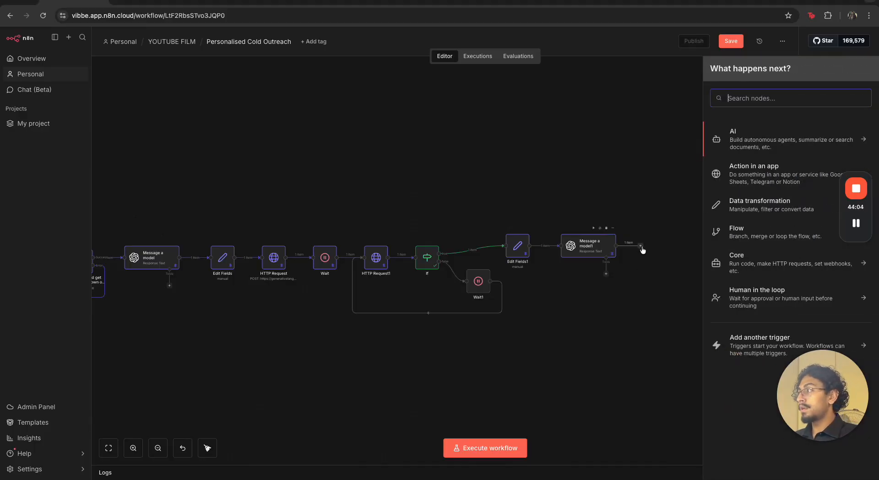
{"action": "type", "text": "markdown"}
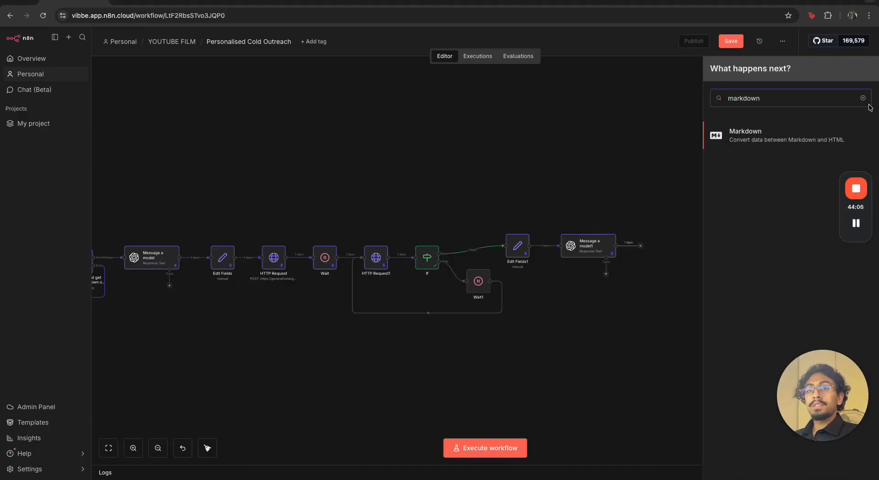
{"action": "left_click", "coordinate": [829, 133]}
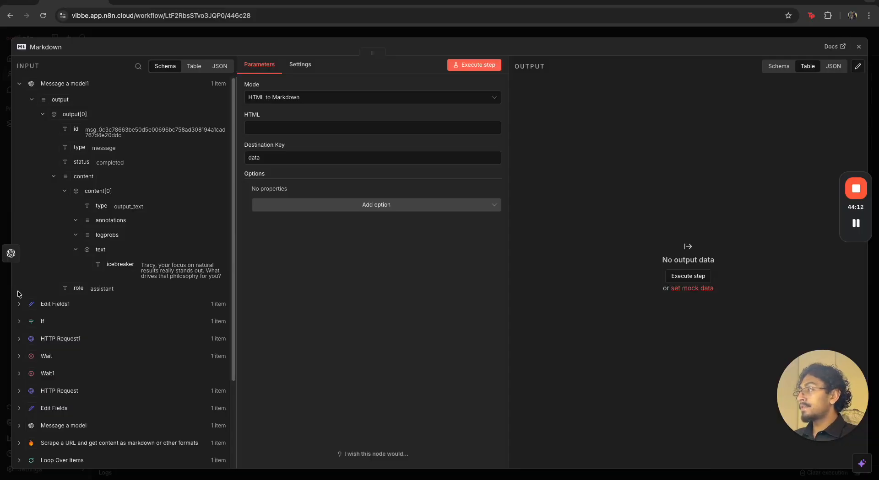
Set the Markdown node's mode to Markdown to HTML, map deep research from Edit Fields1 as its Markdown input, and execute it
{"action": "left_click", "coordinate": [42, 311]}
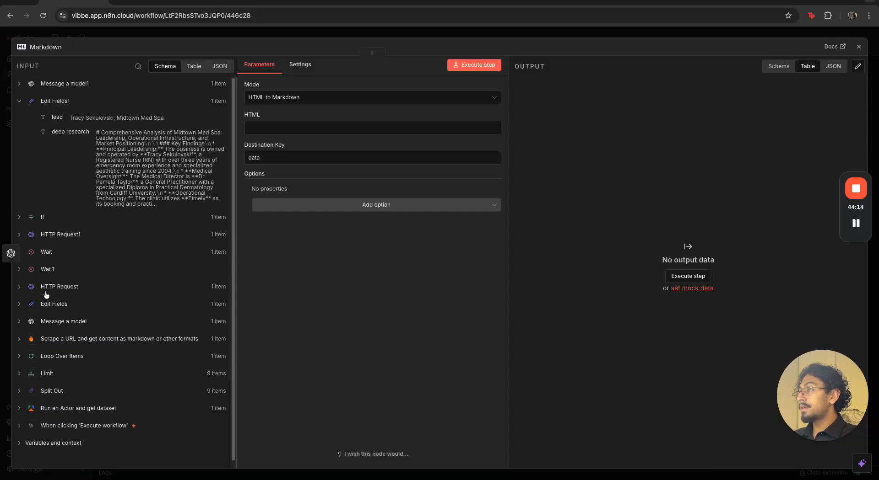
{"action": "left_click_drag", "start_coordinate": [74, 132], "coordinate": [275, 132]}
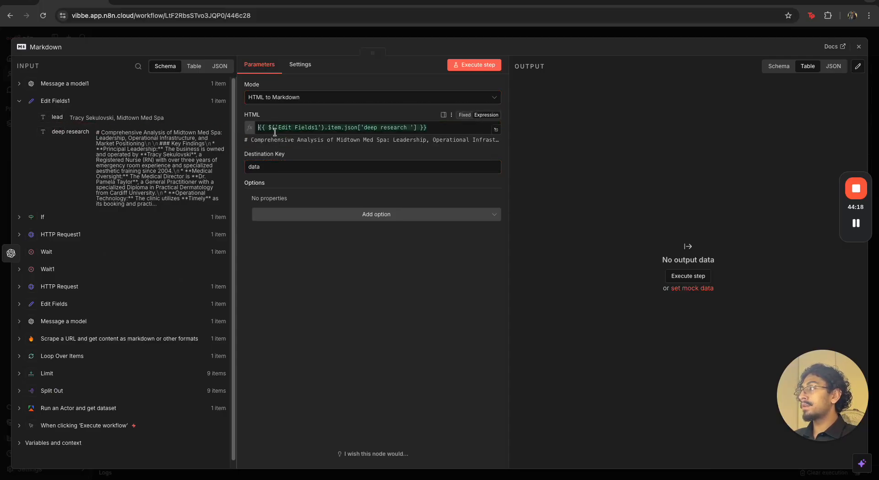
{"action": "left_click", "coordinate": [300, 100]}
{"action": "left_click", "coordinate": [297, 117]}
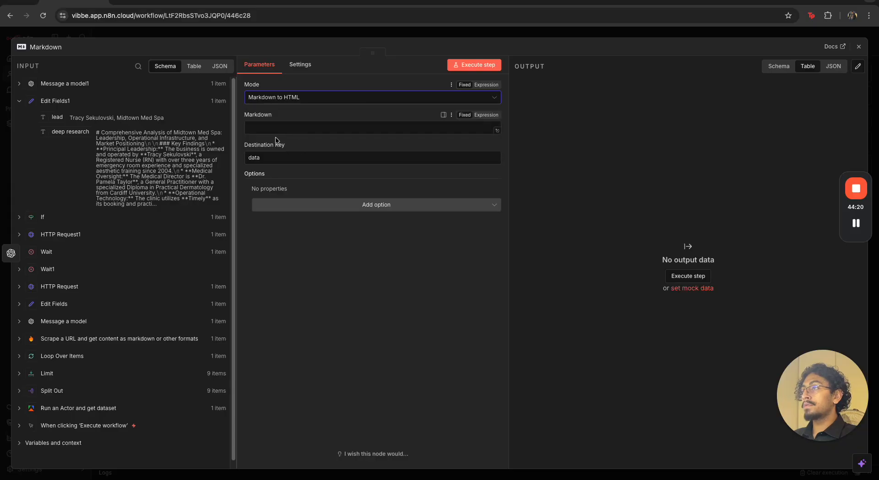
{"action": "left_click_drag", "start_coordinate": [65, 139], "coordinate": [265, 128]}
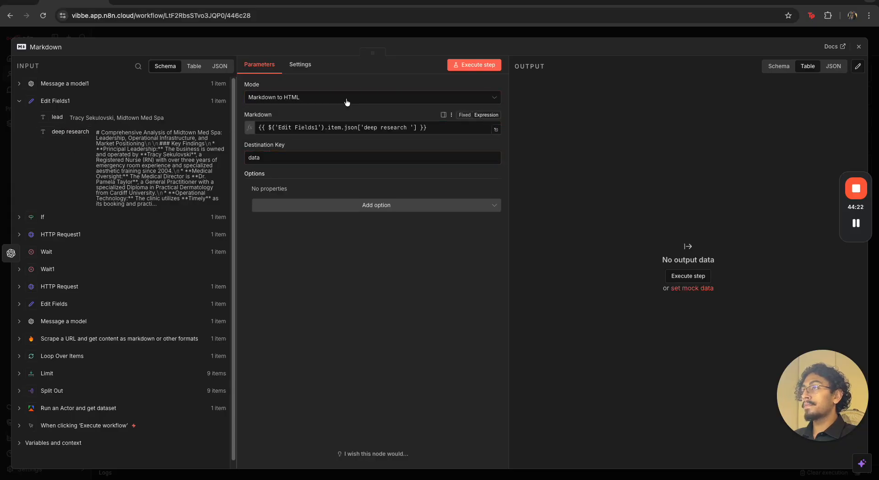
{"action": "left_click", "coordinate": [473, 65]}
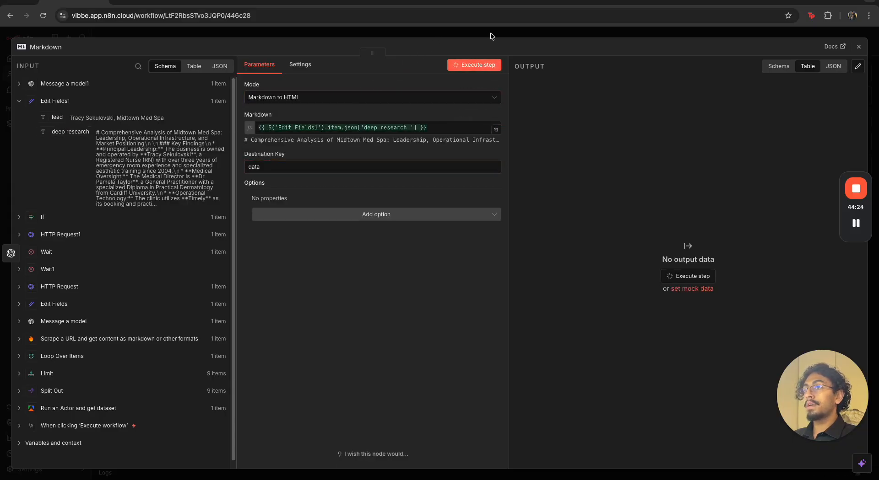
{"action": "left_click", "coordinate": [490, 32]}
Clear the execution data and rerun the workflow from the manual trigger through to the Markdown node
{"action": "scroll", "coordinate": [583, 316], "scroll_direction": "right", "scroll_amount": 3}
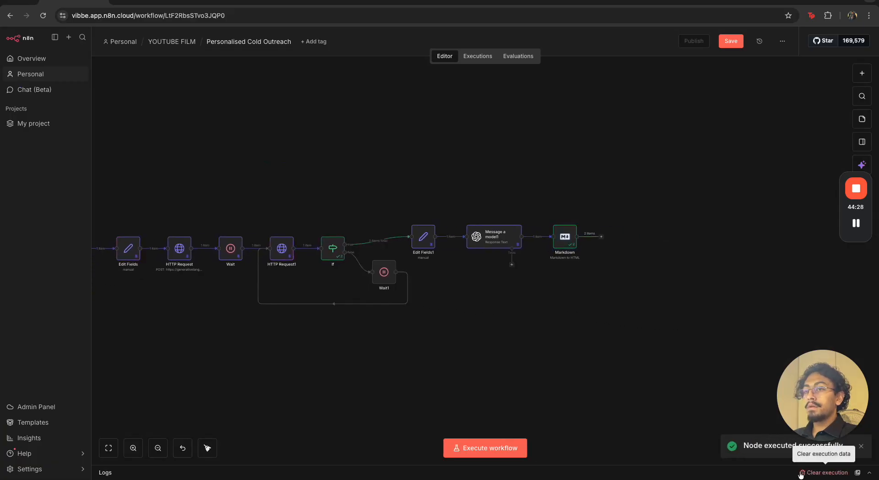
{"action": "scroll", "coordinate": [629, 316], "scroll_direction": "left", "scroll_amount": 10}
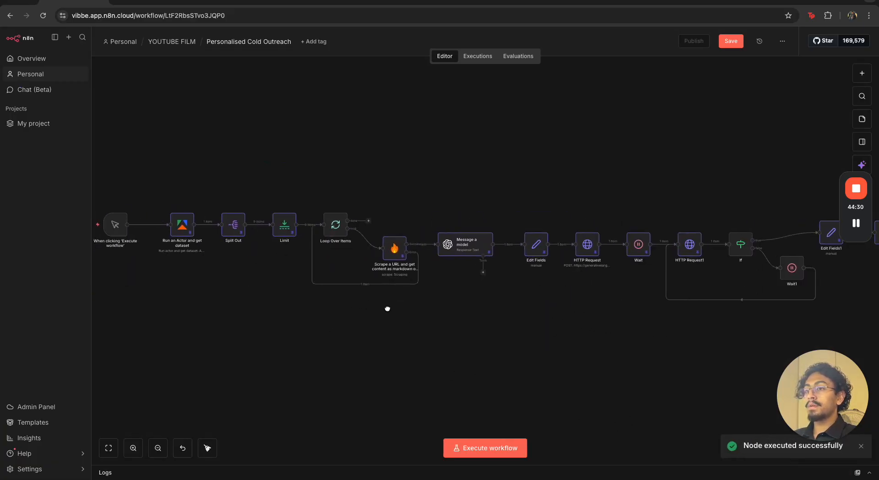
{"action": "left_click", "coordinate": [259, 231]}
{"action": "scroll", "coordinate": [357, 304], "scroll_direction": "right", "scroll_amount": 8}
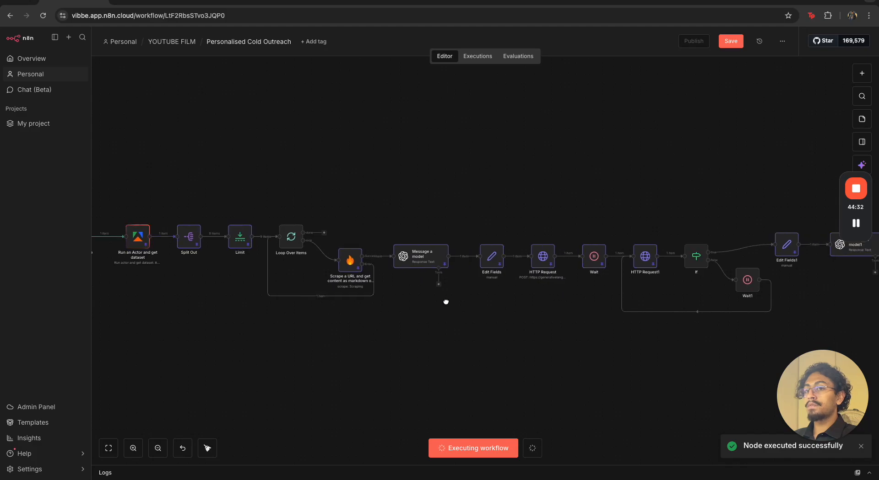
Open the Markdown node and examine the HTML in its data output down to the end
{"action": "double_click", "coordinate": [704, 251]}
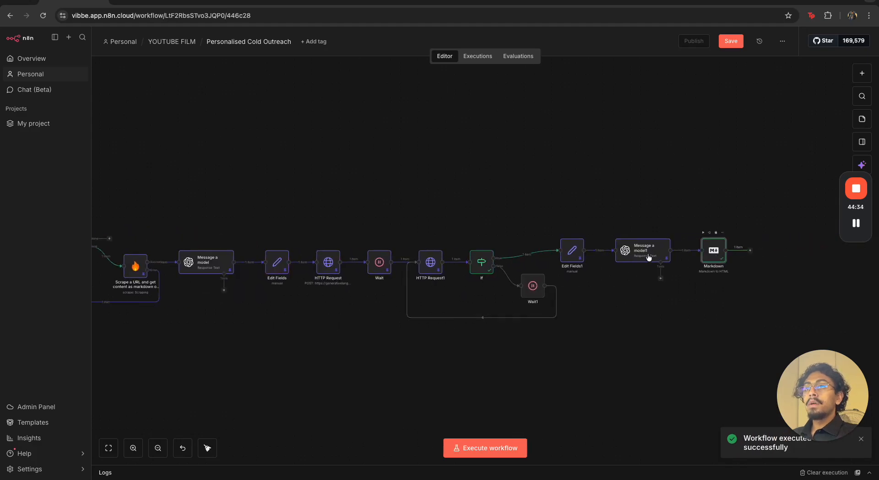
{"action": "scroll", "coordinate": [792, 211], "scroll_direction": "down", "scroll_amount": 15}
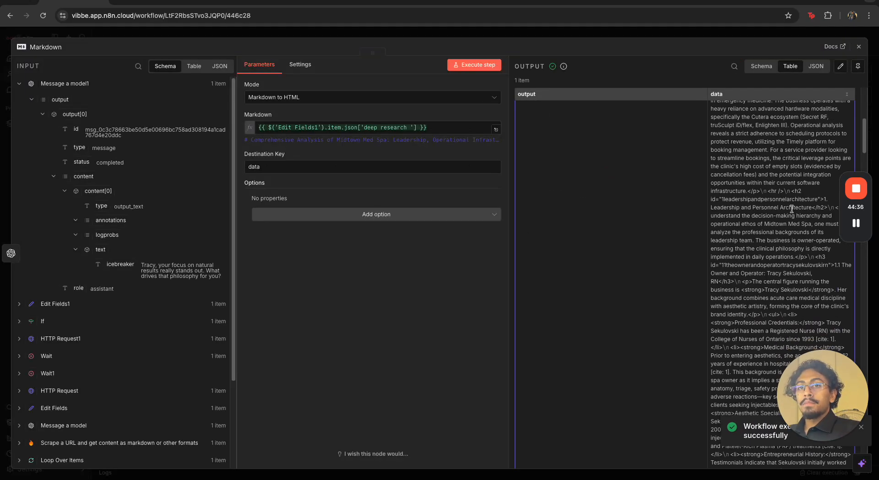
{"action": "scroll", "coordinate": [790, 208], "scroll_direction": "down", "scroll_amount": 15}
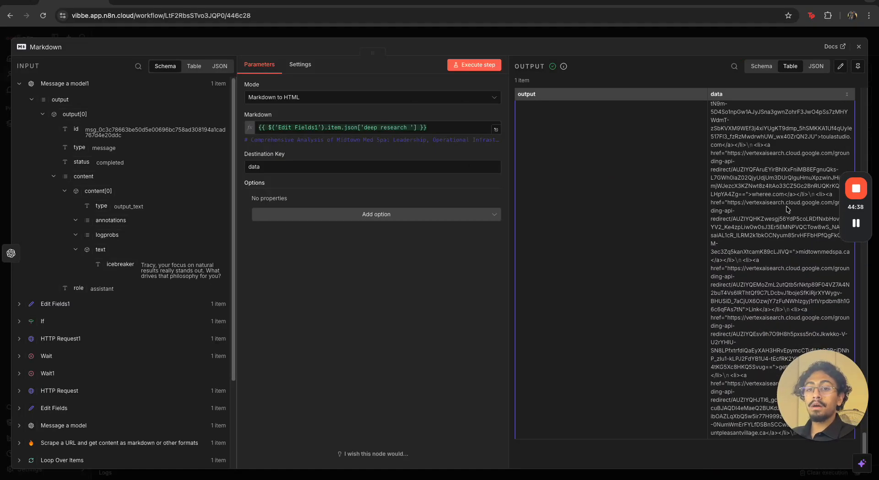
{"action": "left_click", "coordinate": [703, 36]}
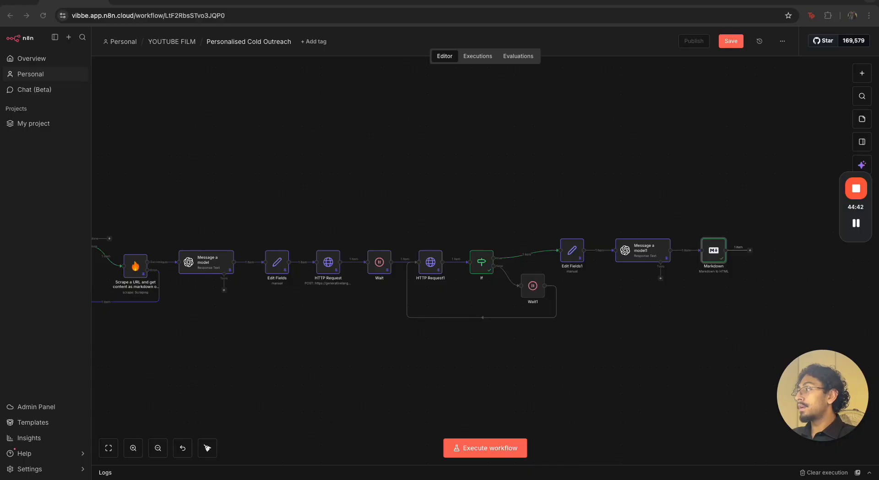
Pin the Markdown node's output data and add an Edit Fields (Set) node after it
{"action": "scroll", "coordinate": [513, 370], "scroll_direction": "right", "scroll_amount": 6}
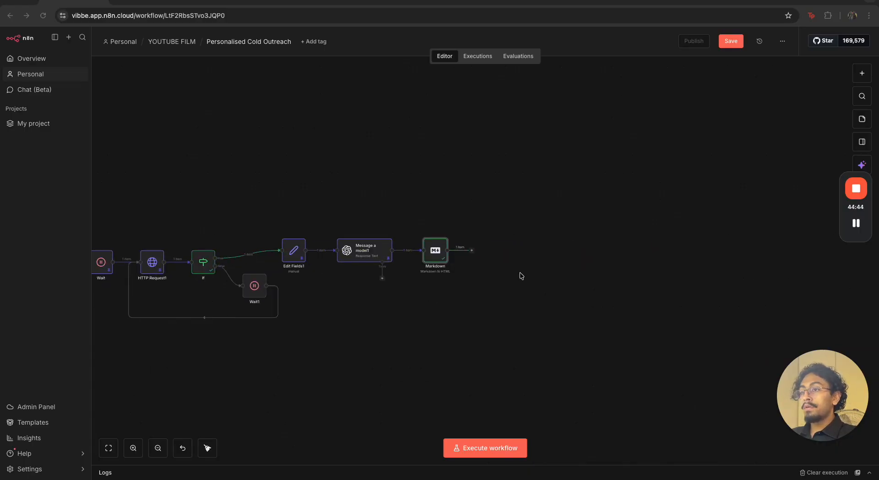
{"action": "left_click", "coordinate": [441, 255]}
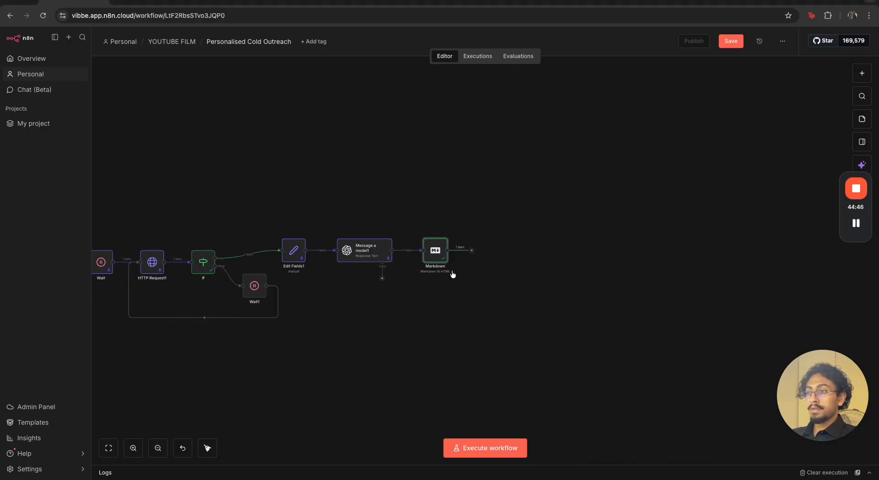
{"action": "key", "text": "p"}
{"action": "left_click", "coordinate": [472, 251]}
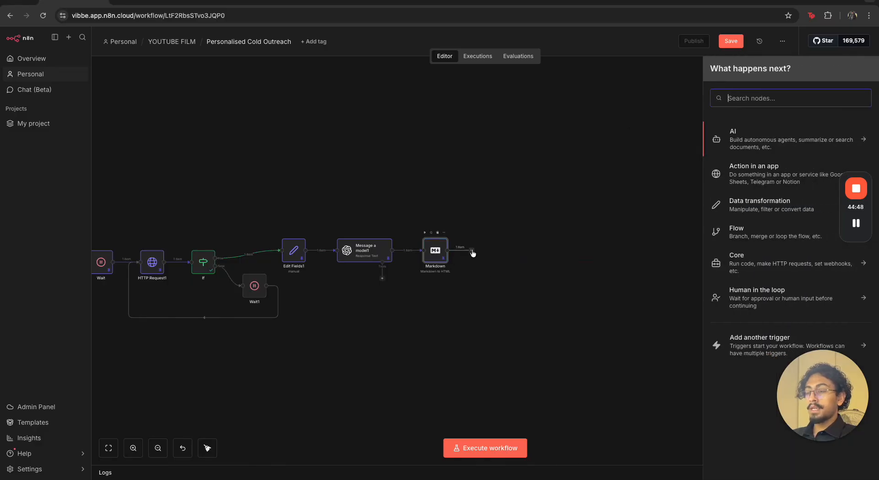
{"action": "type", "text": "set"}
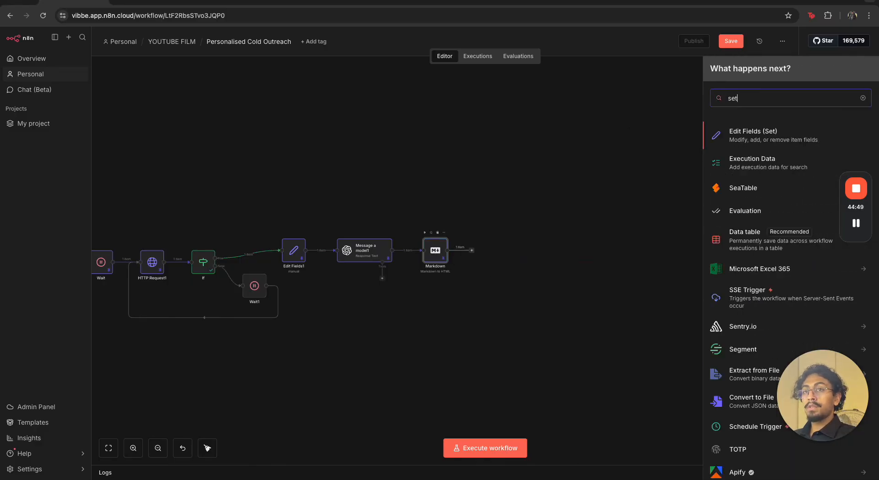
{"action": "left_click", "coordinate": [735, 144]}
Create the string field document_name in Edit Fields2 and map the lead value from Edit Fields1 into it
{"action": "left_click", "coordinate": [372, 148]}
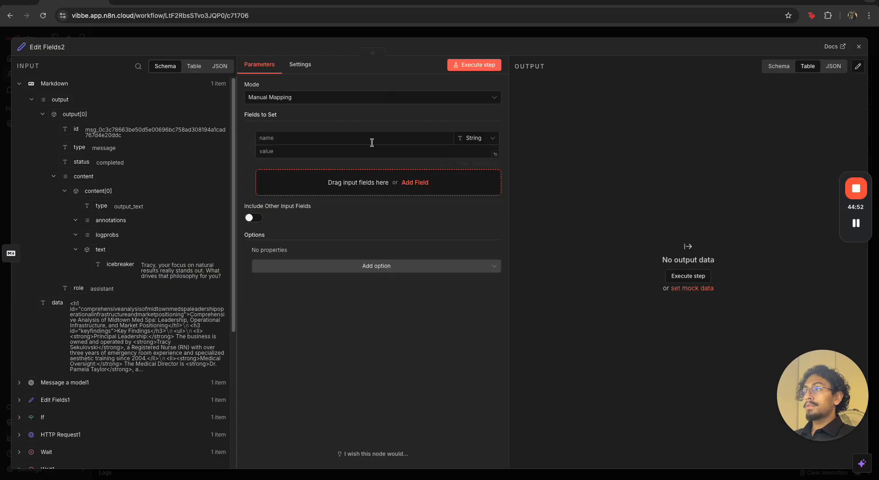
{"action": "type", "text": "document_name"}
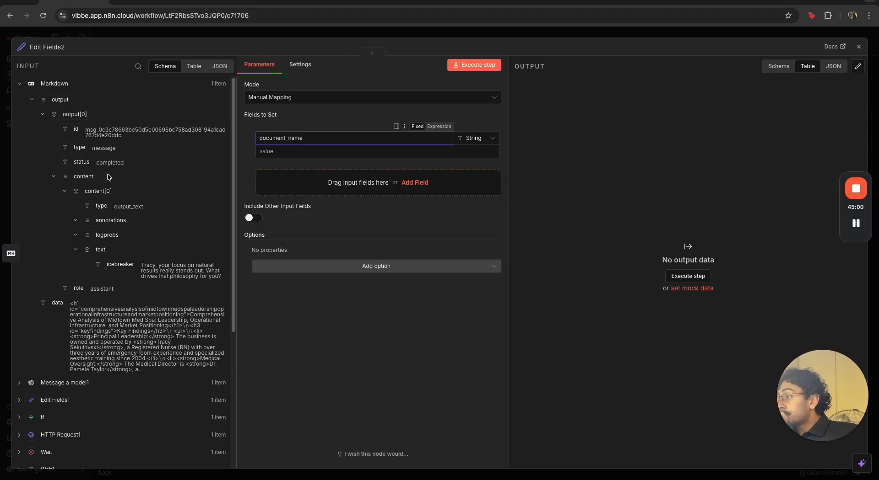
{"action": "left_click", "coordinate": [79, 399]}
{"action": "scroll", "coordinate": [68, 270], "scroll_direction": "down", "scroll_amount": 1}
{"action": "left_click", "coordinate": [56, 245]}
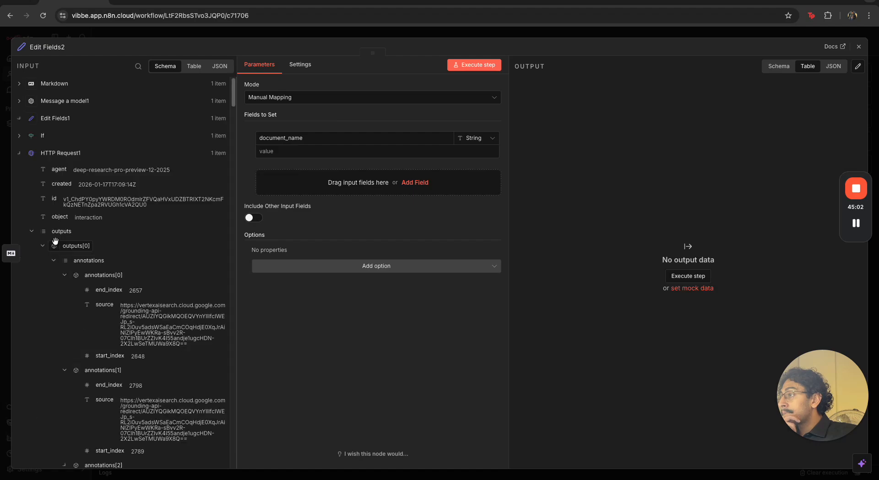
{"action": "left_click", "coordinate": [58, 150]}
{"action": "left_click", "coordinate": [55, 124]}
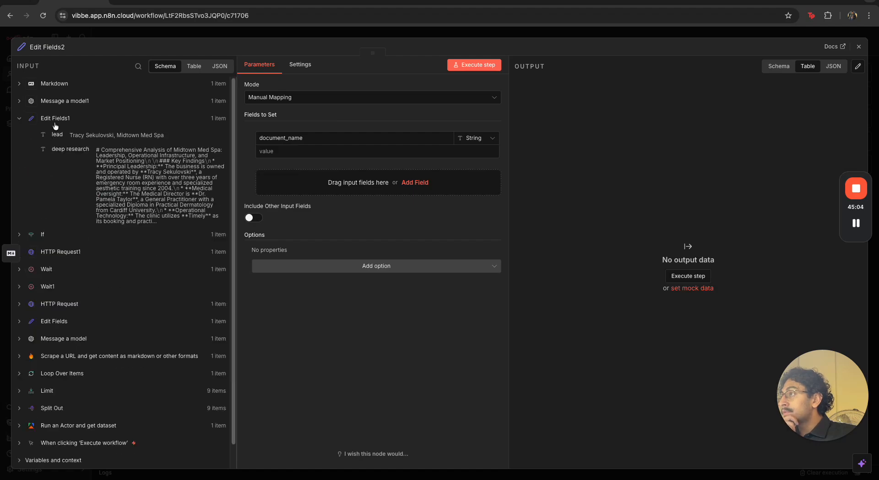
{"action": "left_click_drag", "start_coordinate": [56, 133], "coordinate": [313, 151]}
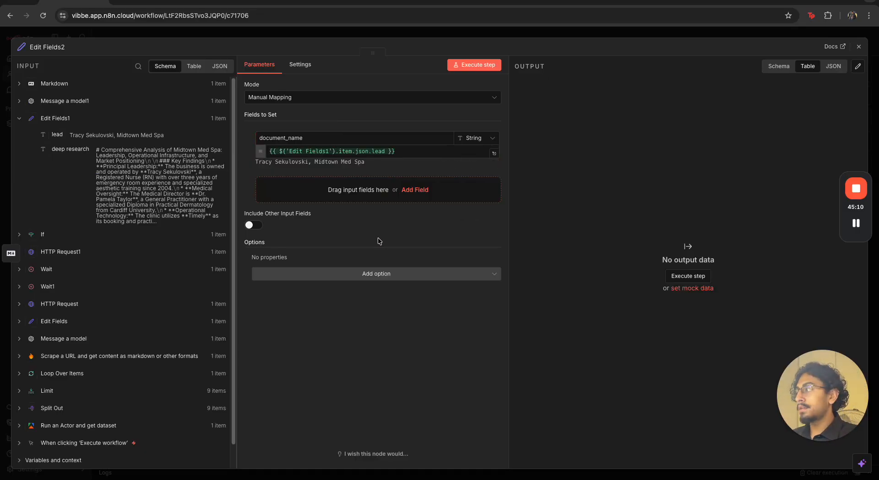
Add the string field html_content in Edit Fields2 and map the Markdown node's data value into it
{"action": "left_click", "coordinate": [414, 189]}
{"action": "type", "text": "html_cpmye"}
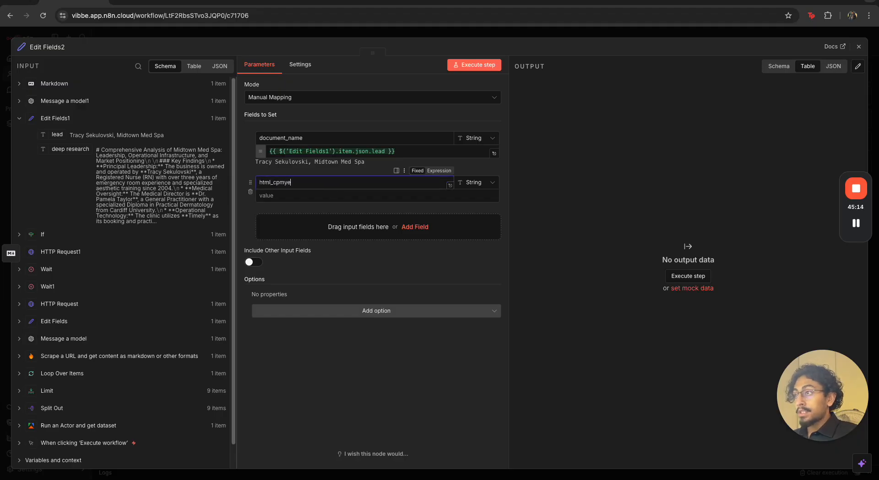
{"action": "key", "text": "BackSpace"}
{"action": "key", "text": "BackSpace"}
{"action": "key", "text": "BackSpace"}
{"action": "key", "text": "BackSpace"}
{"action": "type", "text": "ontent"}
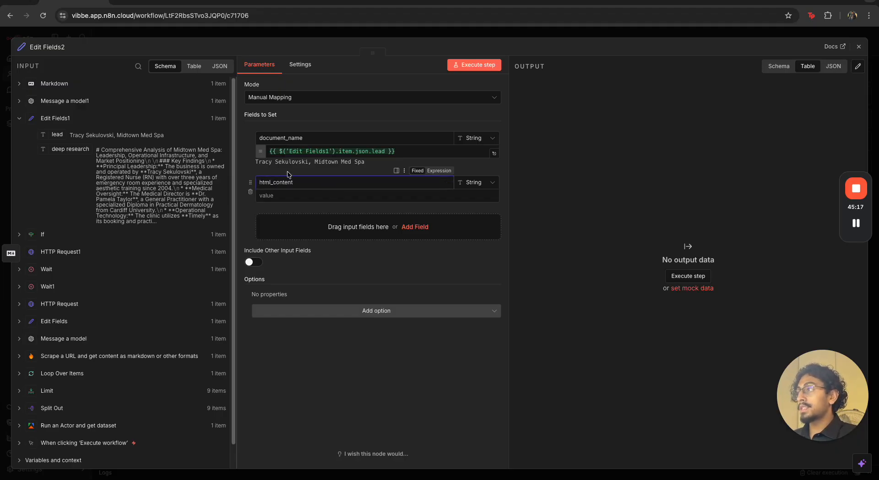
{"action": "left_click", "coordinate": [60, 85]}
{"action": "left_click_drag", "start_coordinate": [57, 303], "coordinate": [306, 192]}
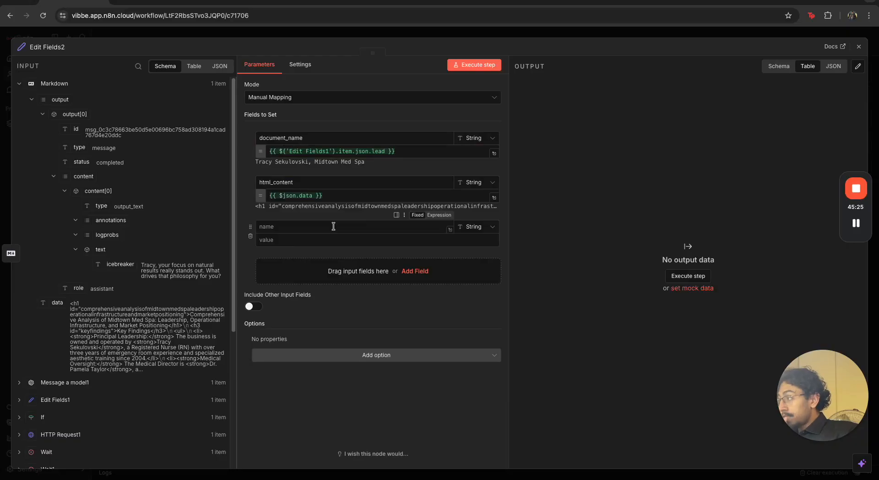
Add the string field drive_folder_id in Edit Fields2 and paste the copied Drive folder ID as its value
{"action": "type", "text": "drive_folder_id"}
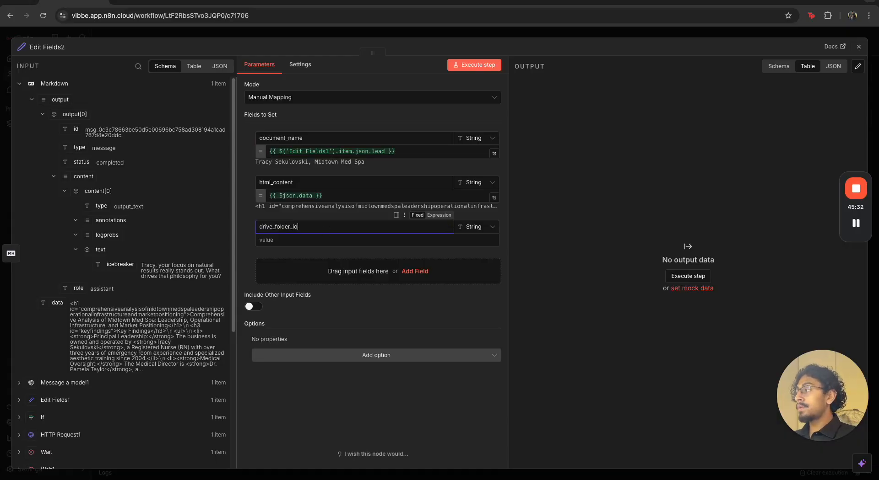
{"action": "left_click", "coordinate": [334, 242]}
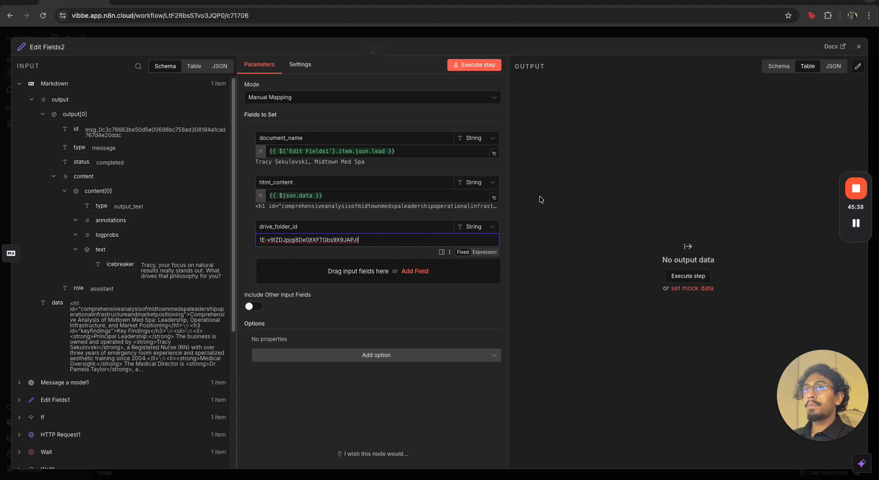
Open Google Drive in a new browser tab
{"action": "key", "text": "ctrl+t"}
{"action": "type", "text": "dri"}
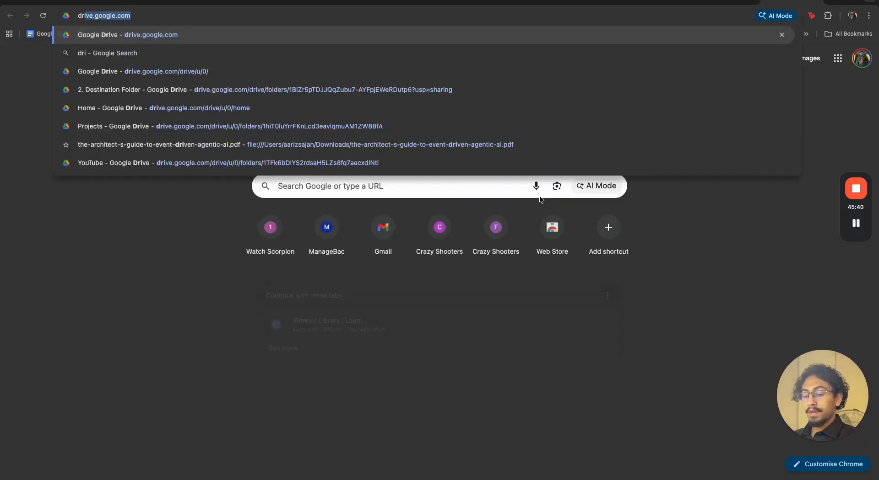
{"action": "key", "text": "Return"}
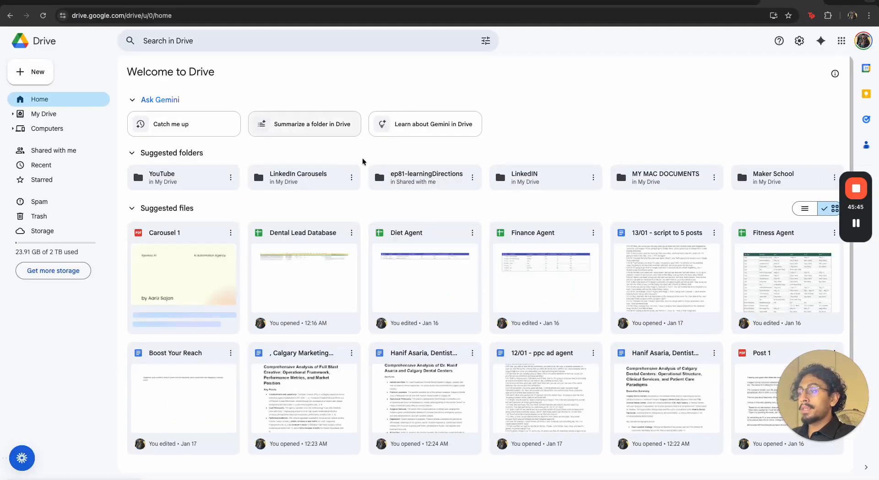
{"action": "mouse_move", "coordinate": [309, 171]}
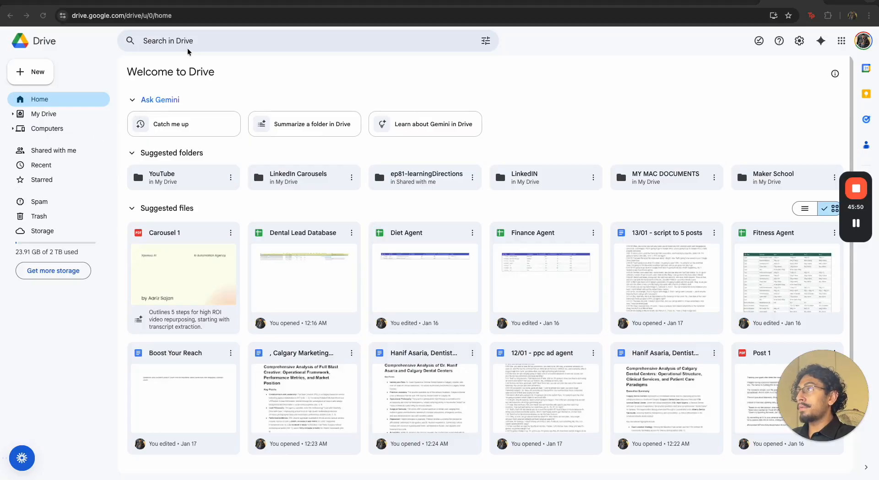
Try to open the folder by replacing the end of the Drive home address with the copied folder ID
{"action": "left_click", "coordinate": [188, 16]}
{"action": "left_click", "coordinate": [190, 18]}
{"action": "left_click_drag", "start_coordinate": [200, 18], "coordinate": [177, 19]}
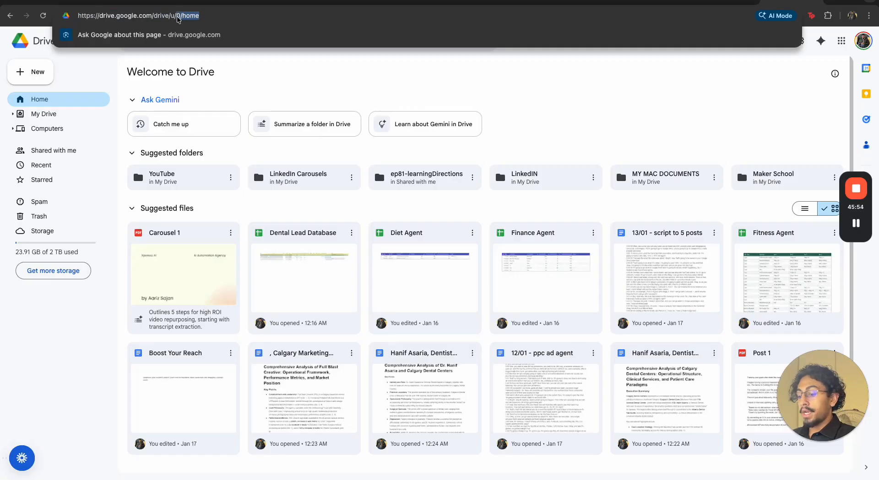
{"action": "key", "text": "BackSpace"}
{"action": "key", "text": "BackSpace"}
{"action": "key", "text": "BackSpace"}
{"action": "key", "text": "Return"}
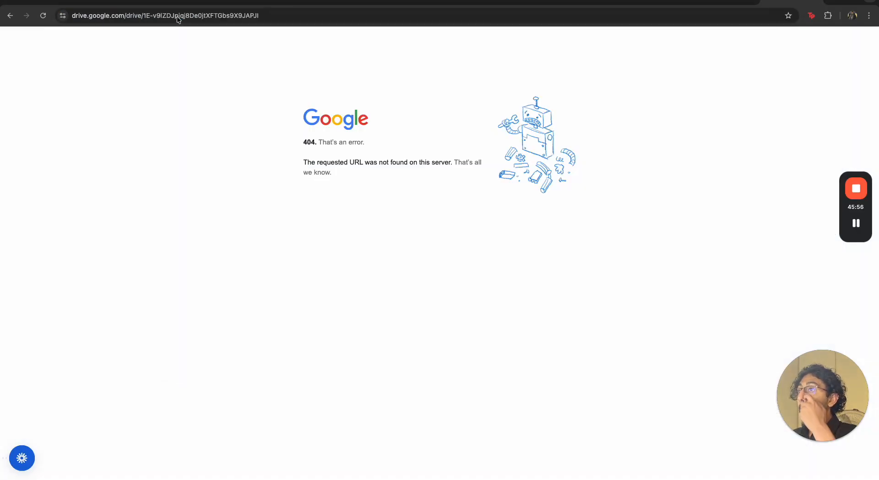
Try the folder address again with u/ inserted ahead of the folder ID
{"action": "left_click", "coordinate": [151, 18]}
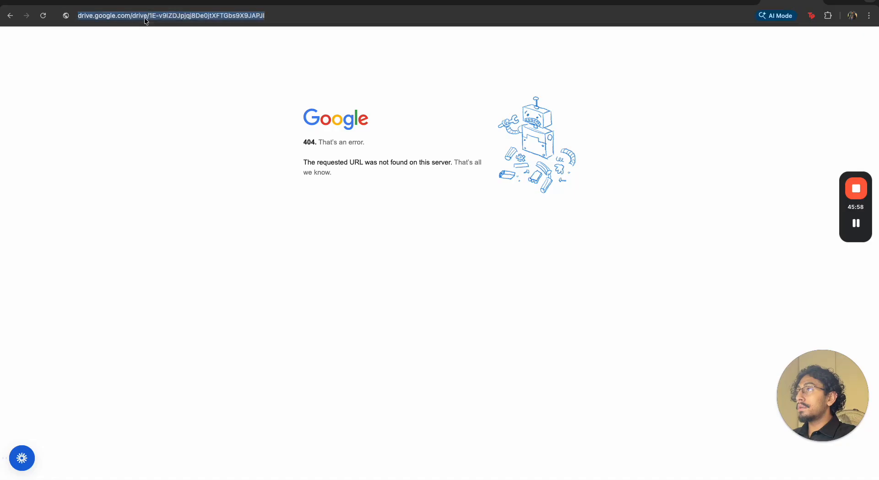
{"action": "double_click", "coordinate": [153, 18]}
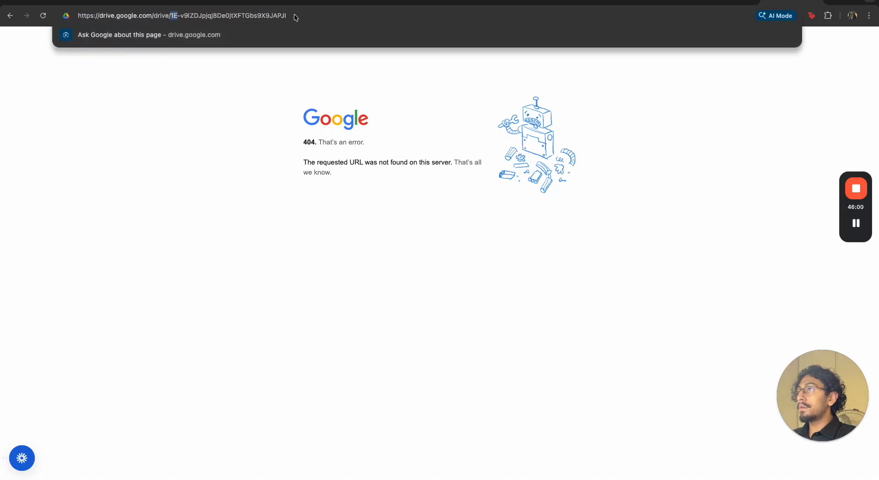
{"action": "type", "text": "u/"}
{"action": "key", "text": "super+v"}
{"action": "key", "text": "Return"}
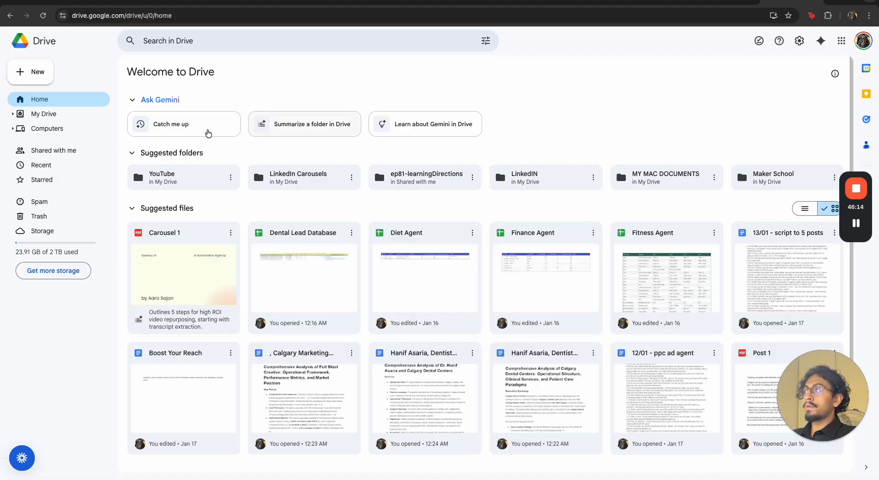
Create a new Google Drive folder named leads
{"action": "left_click", "coordinate": [46, 81]}
{"action": "left_click", "coordinate": [45, 70]}
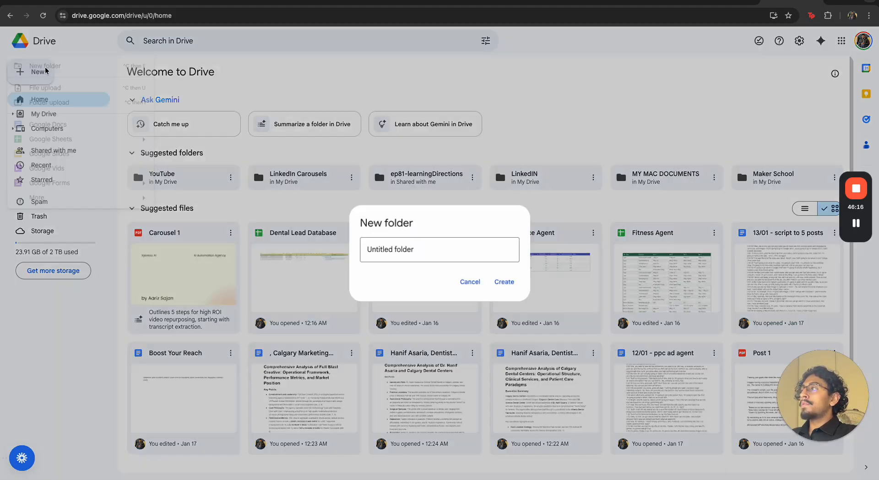
{"action": "type", "text": "Lead"}
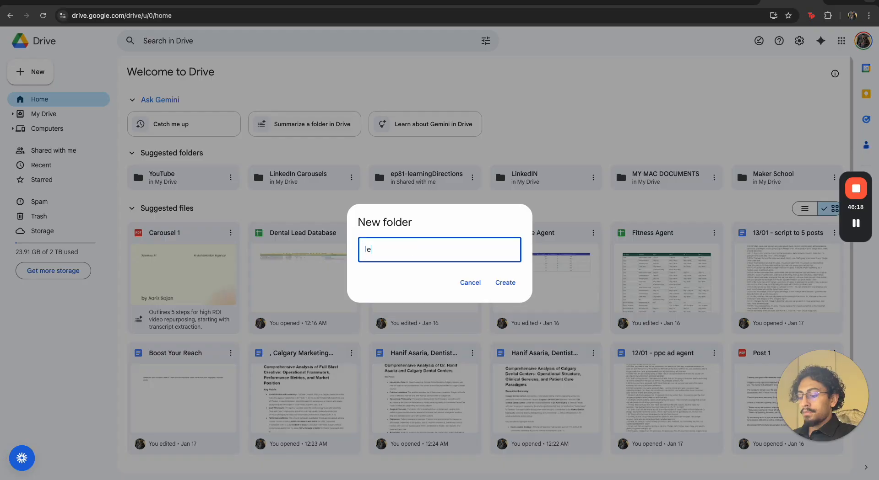
{"action": "key", "text": "Return"}
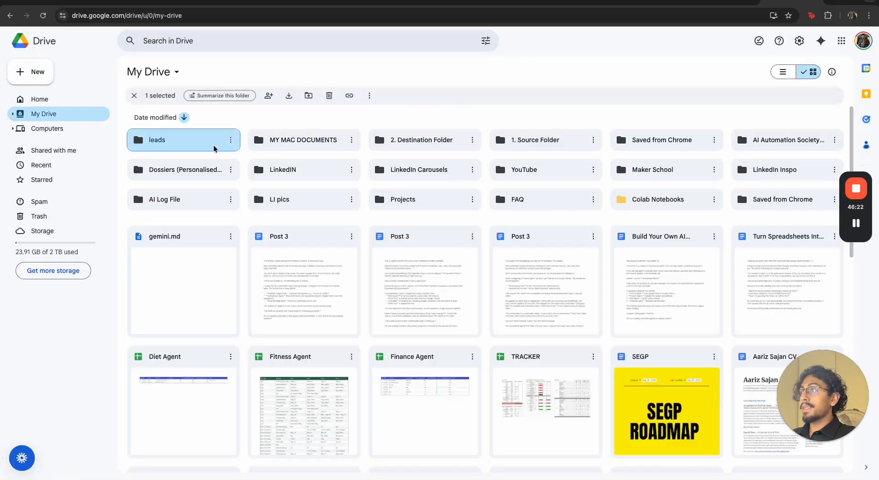
Open the leads folder and copy its folder ID from the page address
{"action": "double_click", "coordinate": [183, 148]}
{"action": "double_click", "coordinate": [262, 17]}
{"action": "key", "text": "ctrl+c"}
{"action": "left_click", "coordinate": [324, 16]}
{"action": "left_click_drag", "start_coordinate": [334, 16], "coordinate": [213, 19]}
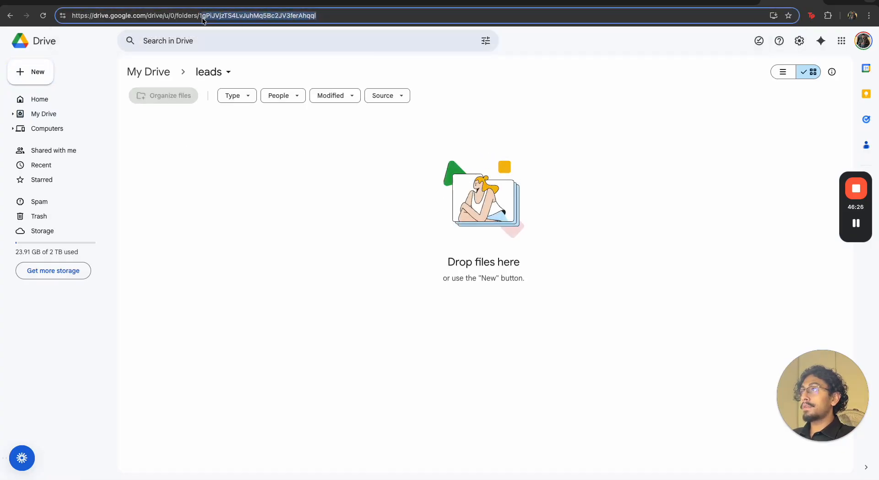
Switch back to n8n and replace the drive_folder_id value in Edit Fields2 with the copied leads folder ID
{"action": "left_click", "coordinate": [71, 2]}
{"action": "triple_click", "coordinate": [319, 238]}
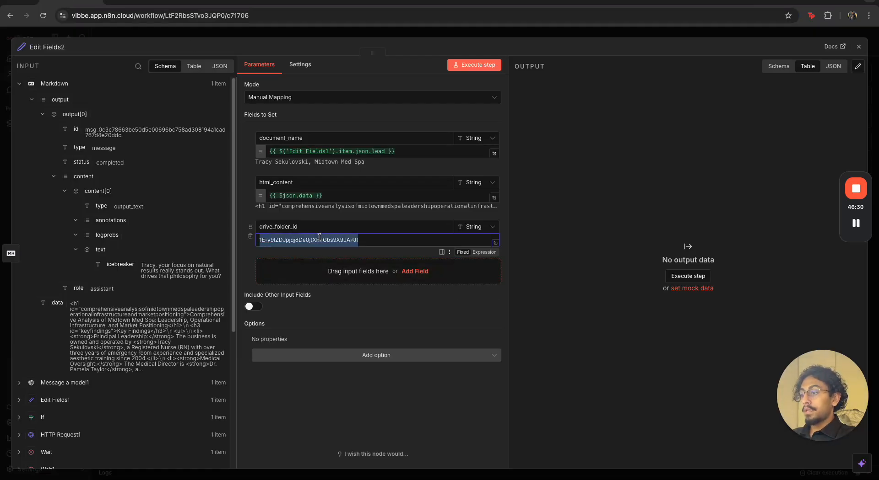
{"action": "key", "text": "ctrl+v"}
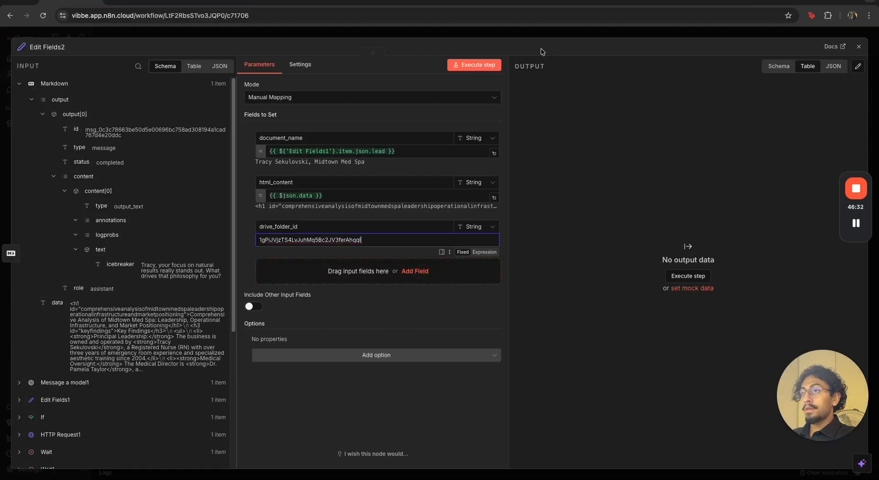
{"action": "left_click", "coordinate": [525, 32]}
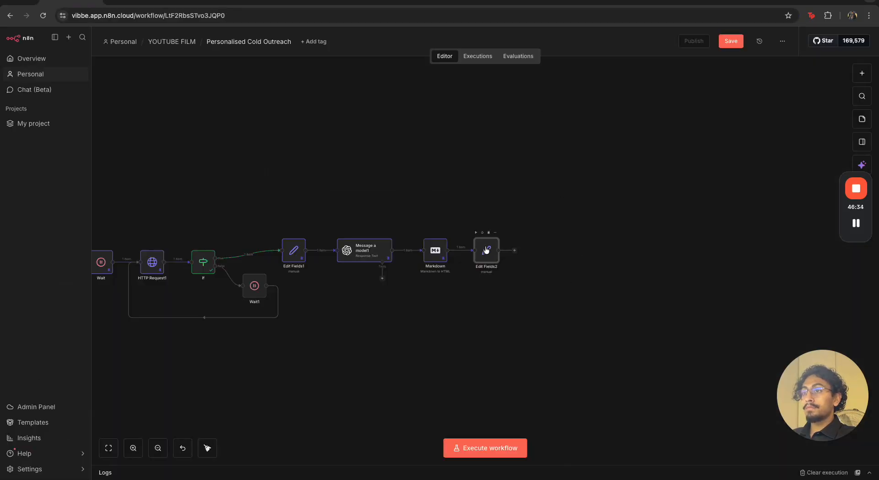
Clear the execution data and rerun the workflow from the manual trigger through to Edit Fields2
{"action": "left_click", "coordinate": [476, 233]}
{"action": "left_click", "coordinate": [798, 473]}
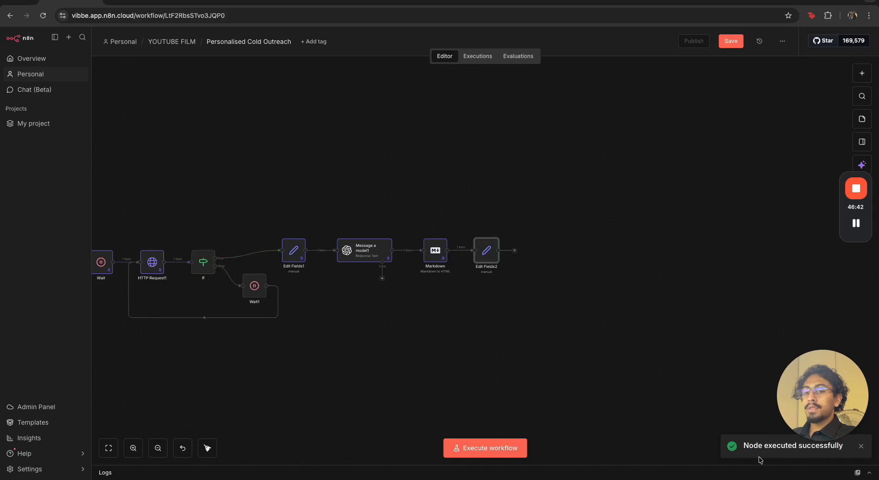
{"action": "scroll", "coordinate": [338, 345], "scroll_direction": "down", "scroll_amount": 3}
{"action": "scroll", "coordinate": [290, 315], "scroll_direction": "left", "scroll_amount": 10}
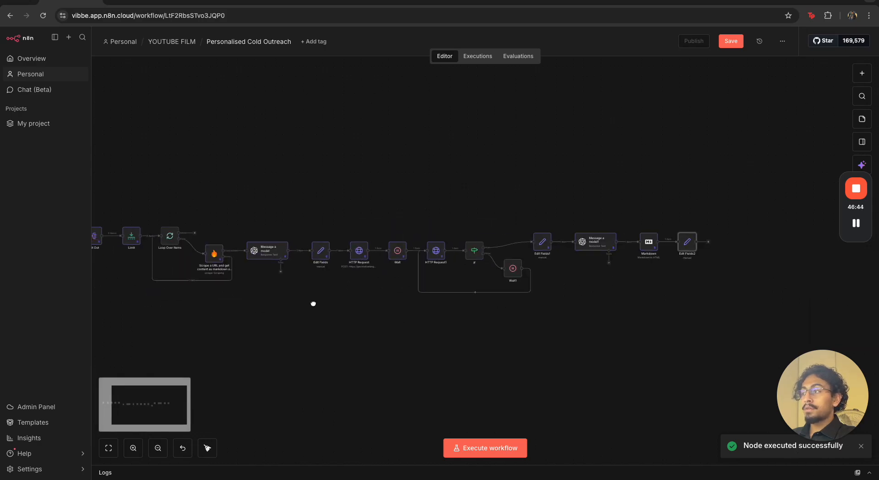
{"action": "left_click", "coordinate": [237, 220]}
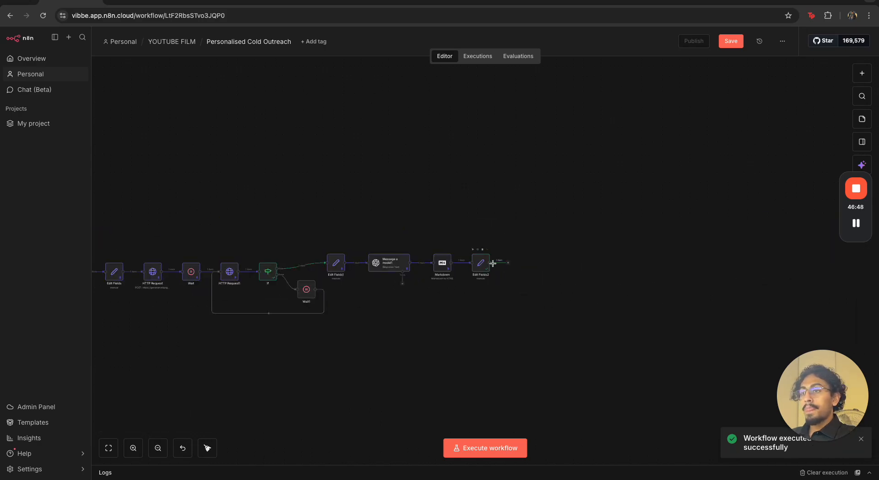
Open Edit Fields2 and examine the document_name, html_content and drive_folder_id values in its output
{"action": "double_click", "coordinate": [481, 266]}
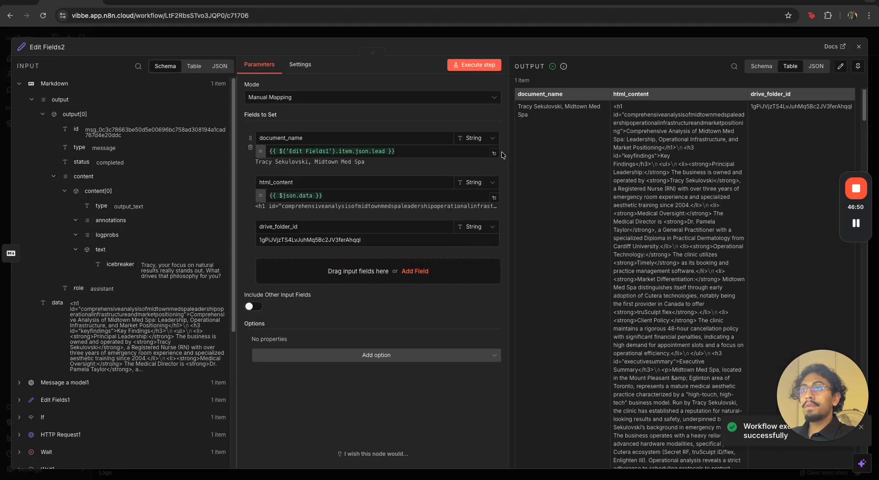
{"action": "left_click_drag", "start_coordinate": [526, 106], "coordinate": [588, 108]}
{"action": "left_click", "coordinate": [643, 111]}
{"action": "left_click_drag", "start_coordinate": [759, 107], "coordinate": [785, 106]}
{"action": "key", "text": "Escape"}
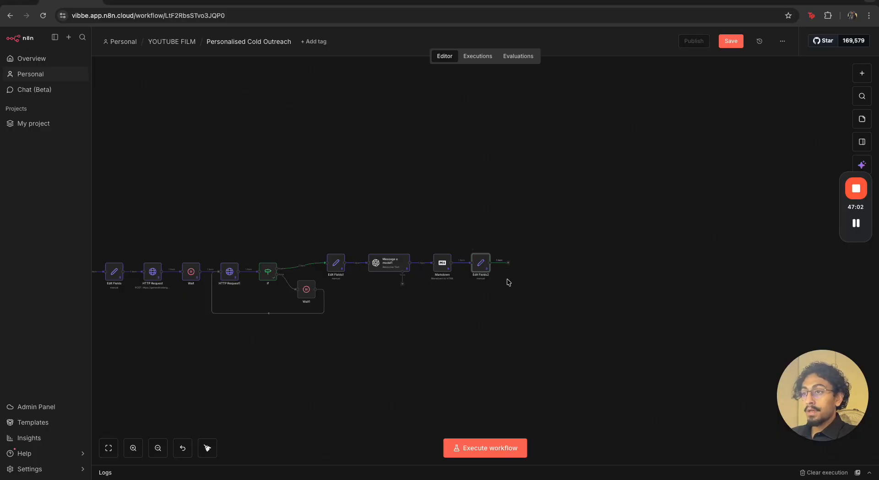
Add a Code in JavaScript node after Edit Fields2
{"action": "left_click", "coordinate": [509, 263]}
{"action": "type", "text": "code"}
{"action": "key", "text": "Return"}
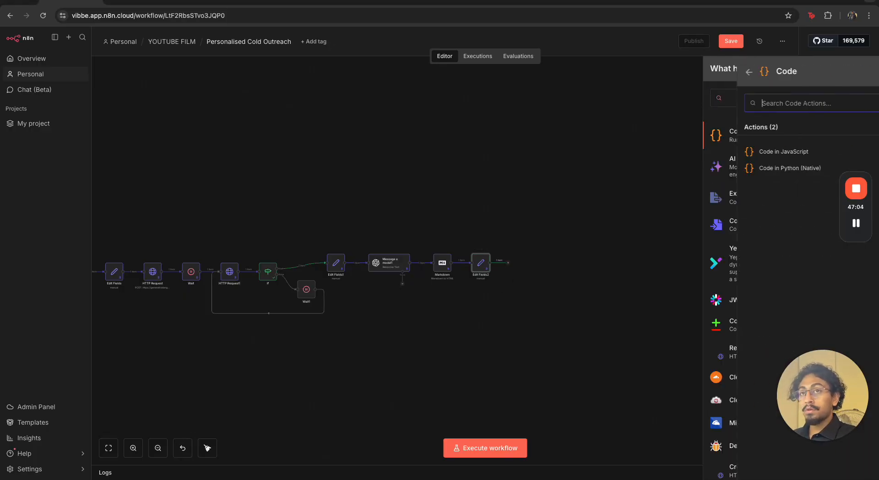
{"action": "left_click", "coordinate": [747, 153]}
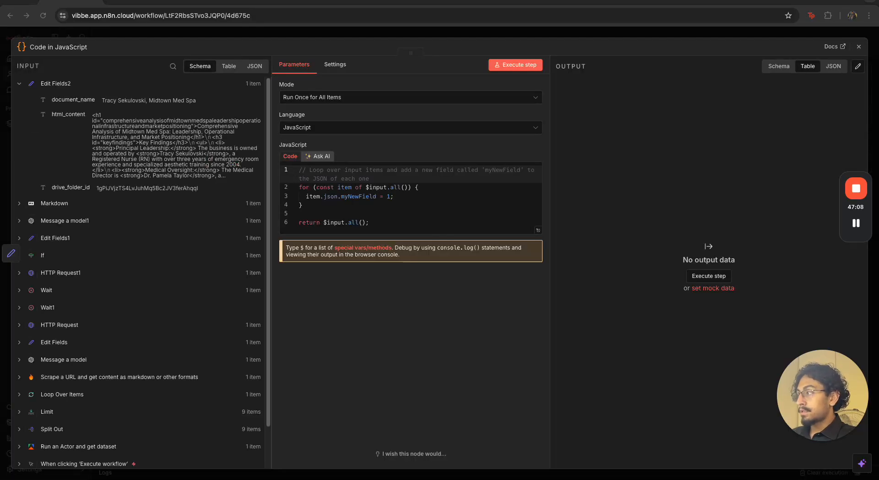
Replace the default code with the copied script that converts Markdown tables and builds the Google document request body, and review it in the expanded editor
{"action": "left_click", "coordinate": [370, 217]}
{"action": "key", "text": "ctrl+a"}
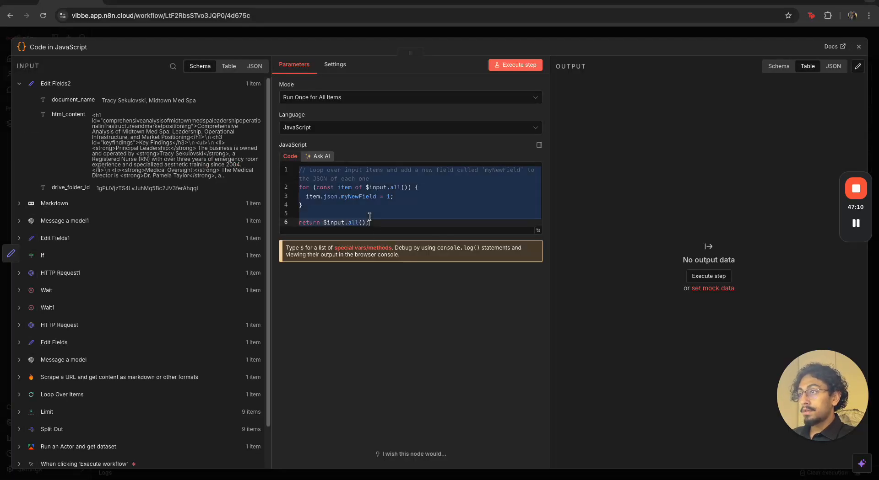
{"action": "key", "text": "ctrl+v"}
{"action": "left_click", "coordinate": [538, 339]}
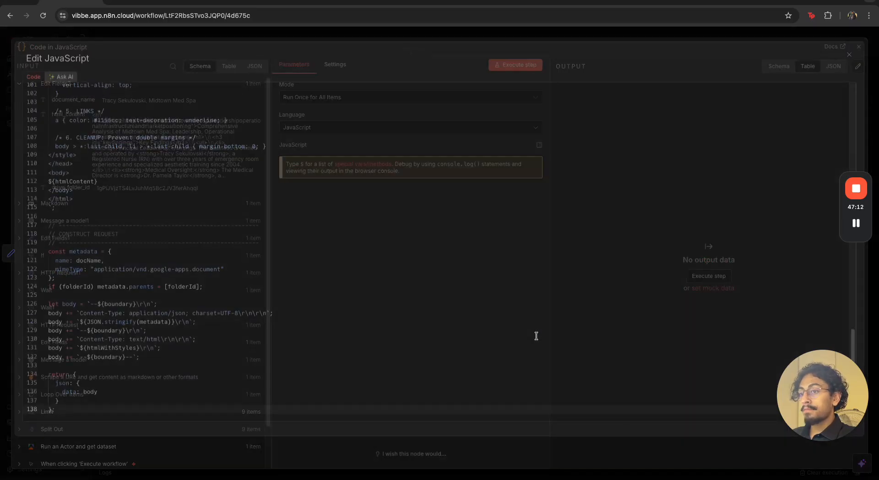
{"action": "scroll", "coordinate": [396, 190], "scroll_direction": "up", "scroll_amount": 15}
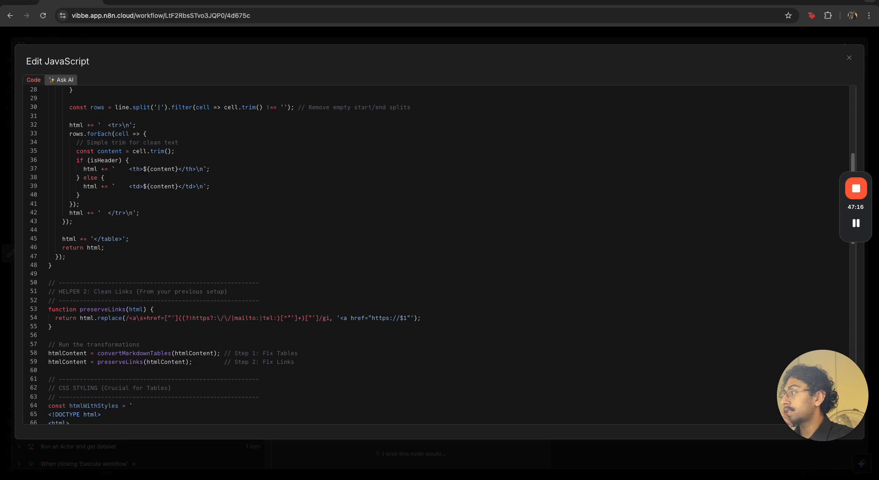
{"action": "scroll", "coordinate": [318, 234], "scroll_direction": "up", "scroll_amount": 9}
{"action": "left_click", "coordinate": [319, 234]}
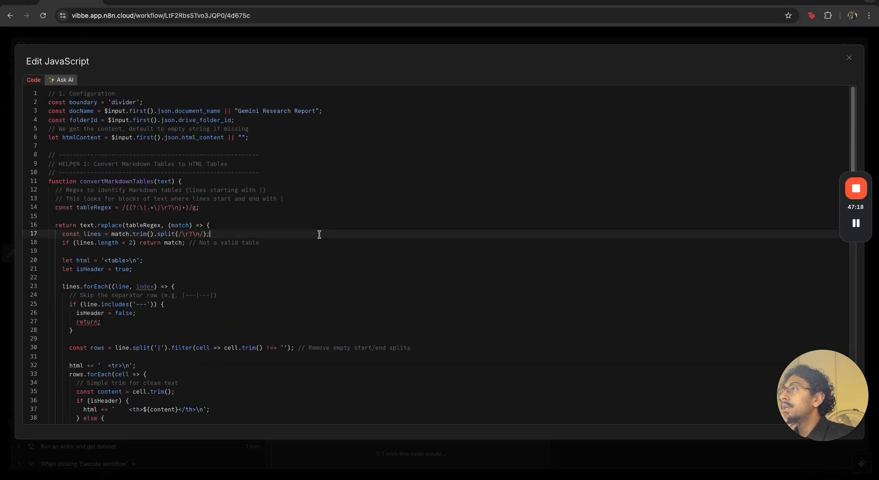
{"action": "left_click", "coordinate": [258, 43]}
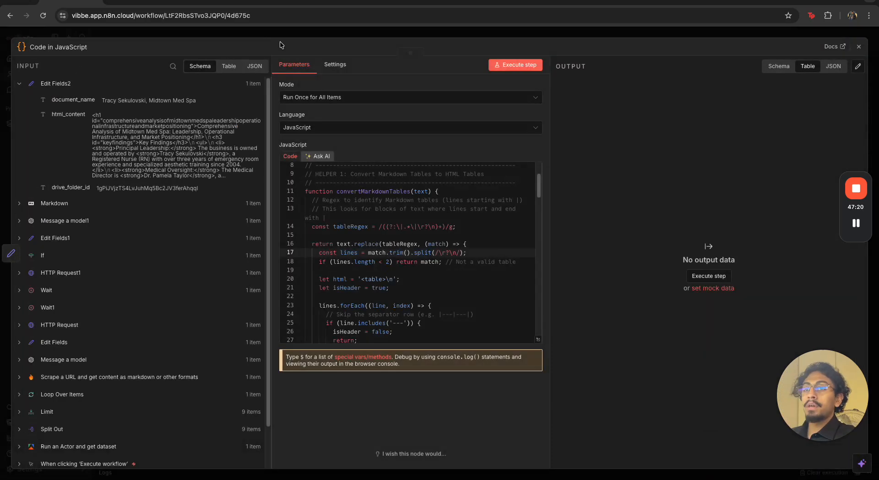
{"action": "left_click", "coordinate": [324, 33]}
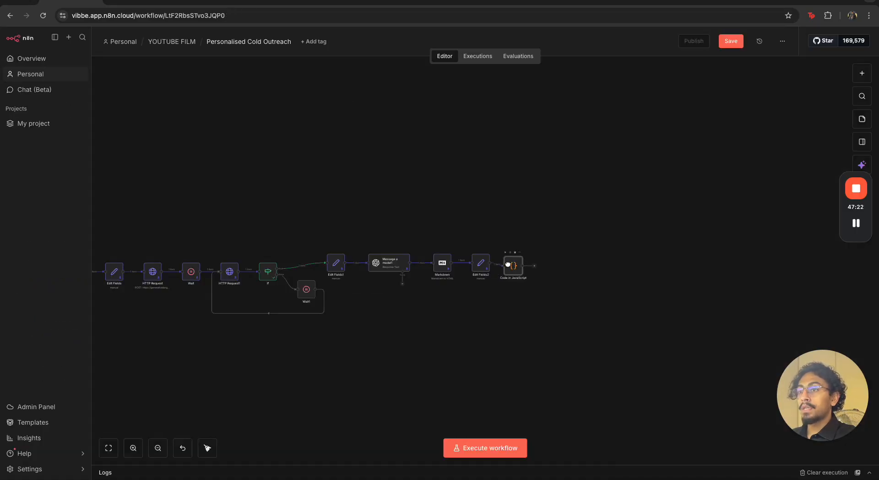
Execute the workflow from the manual trigger and open the Code in JavaScript node to check its output
{"action": "scroll", "coordinate": [461, 373], "scroll_direction": "down", "scroll_amount": 5}
{"action": "left_click", "coordinate": [190, 265]}
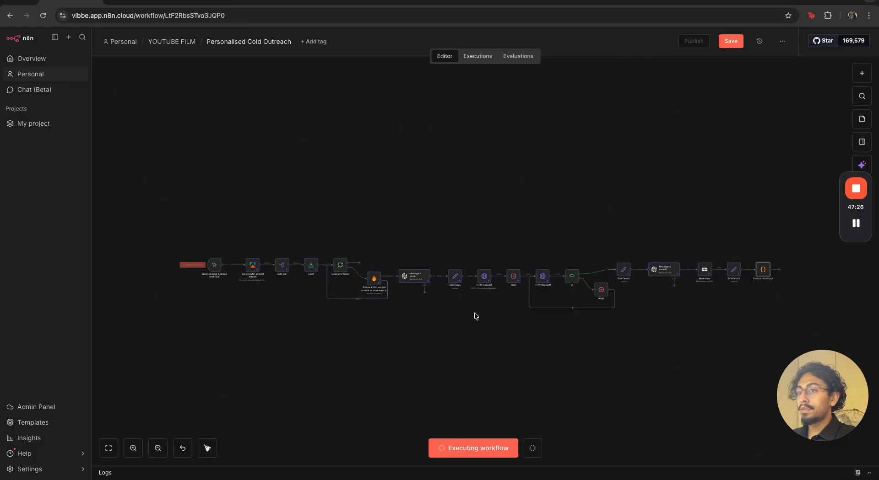
{"action": "double_click", "coordinate": [488, 278]}
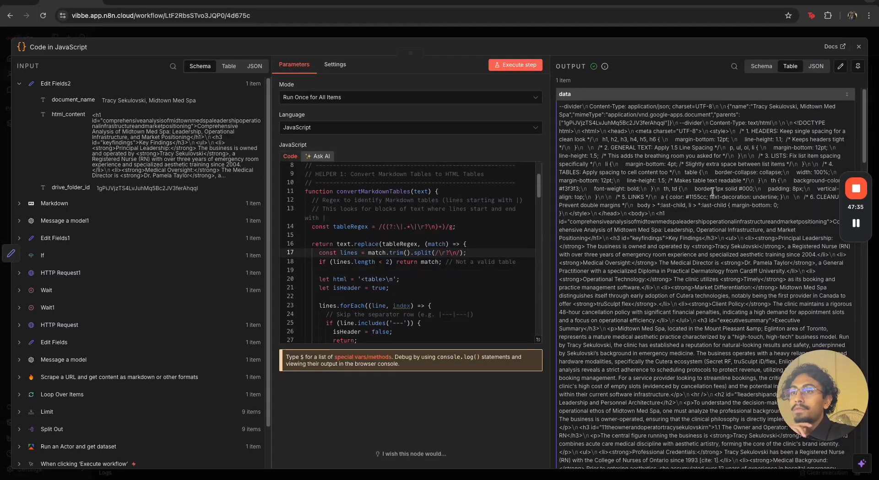
Examine the Code in JavaScript node's output data alongside its table conversion, link cleaning and request body code, and close the node
{"action": "scroll", "coordinate": [456, 255], "scroll_direction": "down", "scroll_amount": 3}
{"action": "scroll", "coordinate": [456, 255], "scroll_direction": "down", "scroll_amount": 5}
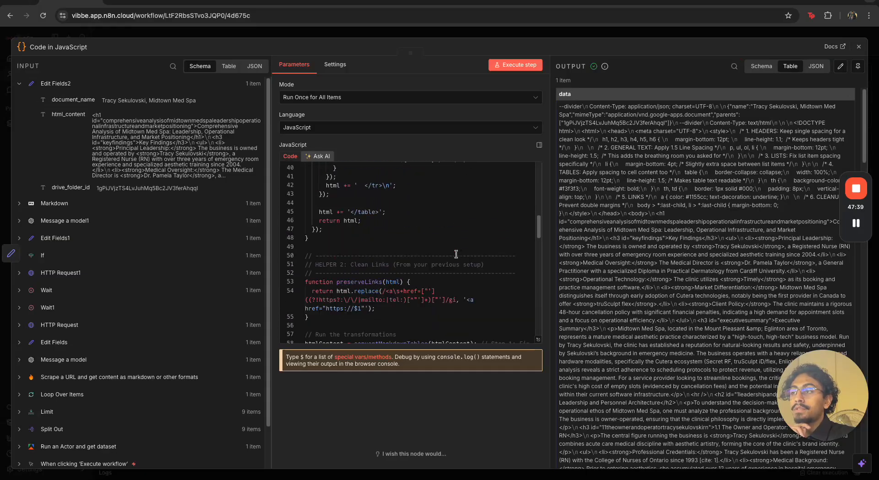
{"action": "scroll", "coordinate": [668, 282], "scroll_direction": "down", "scroll_amount": 15}
{"action": "scroll", "coordinate": [669, 283], "scroll_direction": "down", "scroll_amount": 15}
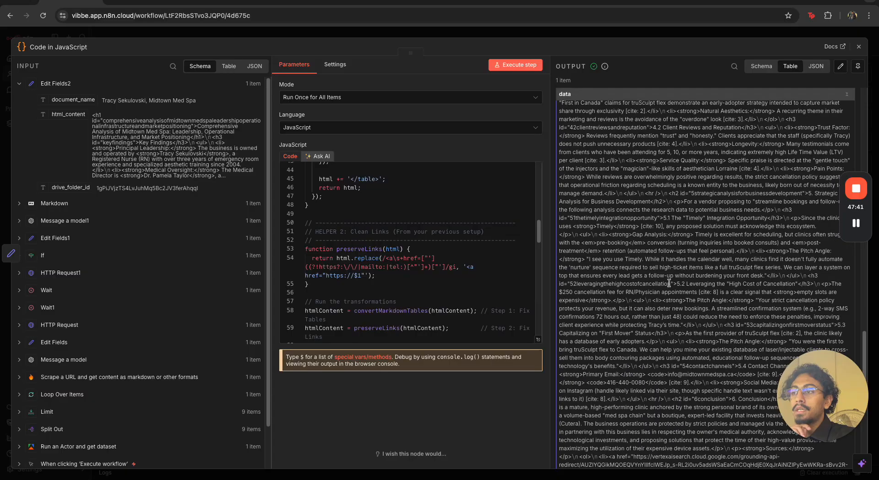
{"action": "scroll", "coordinate": [669, 282], "scroll_direction": "up", "scroll_amount": 15}
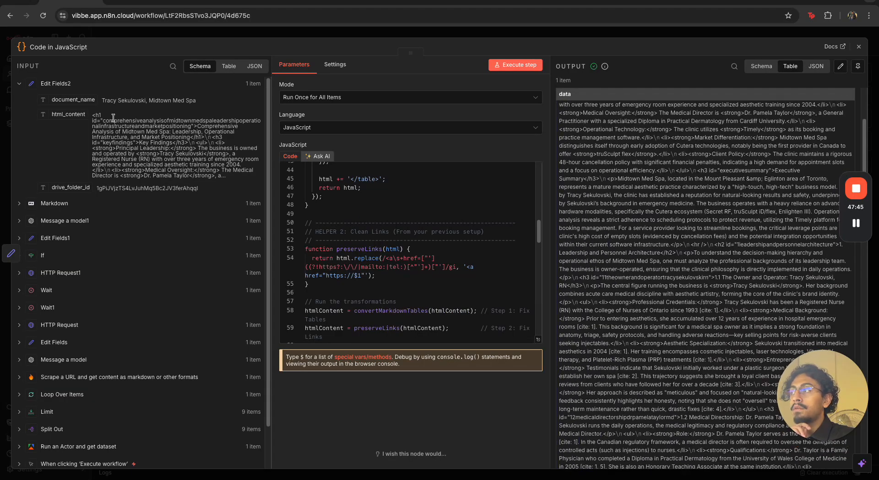
{"action": "left_click_drag", "start_coordinate": [591, 132], "coordinate": [686, 206]}
{"action": "left_click", "coordinate": [689, 218]}
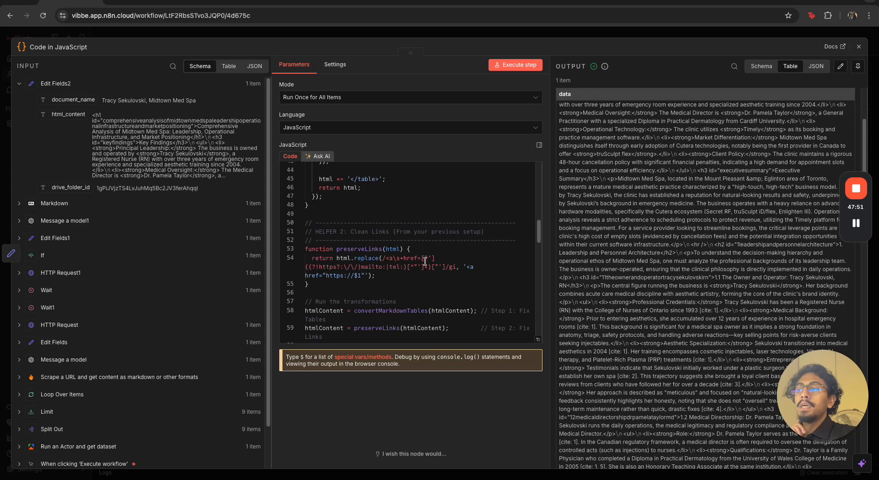
{"action": "scroll", "coordinate": [418, 256], "scroll_direction": "up", "scroll_amount": 1}
{"action": "left_click_drag", "start_coordinate": [339, 247], "coordinate": [418, 251]}
{"action": "scroll", "coordinate": [418, 251], "scroll_direction": "up", "scroll_amount": 14}
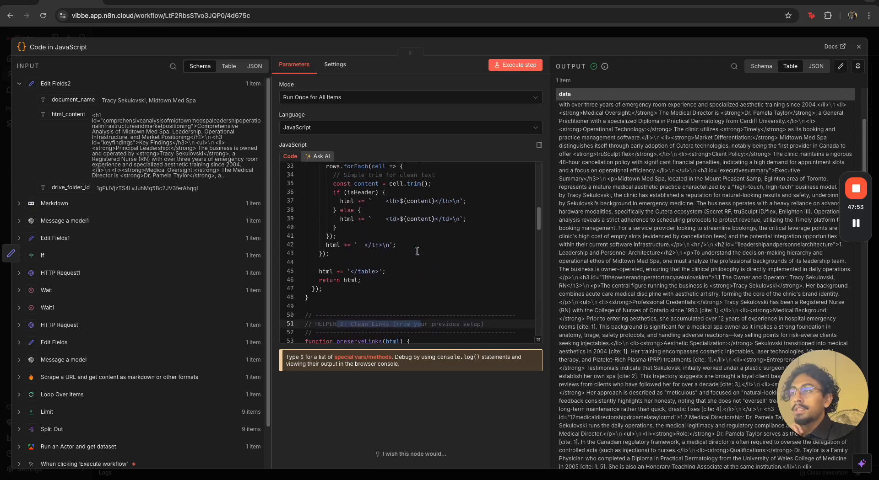
{"action": "left_click_drag", "start_coordinate": [357, 240], "coordinate": [485, 242]}
{"action": "left_click", "coordinate": [507, 244]}
{"action": "scroll", "coordinate": [507, 244], "scroll_direction": "up", "scroll_amount": 1}
{"action": "scroll", "coordinate": [507, 244], "scroll_direction": "down", "scroll_amount": 20}
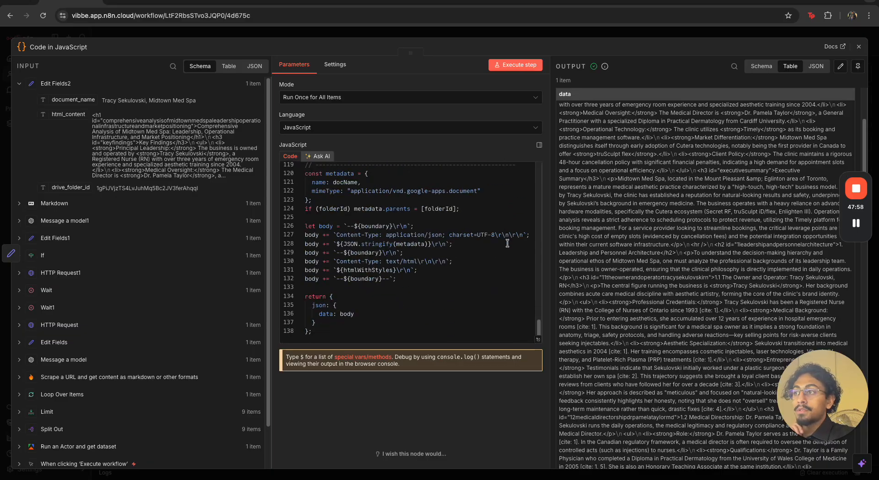
{"action": "left_click", "coordinate": [654, 31]}
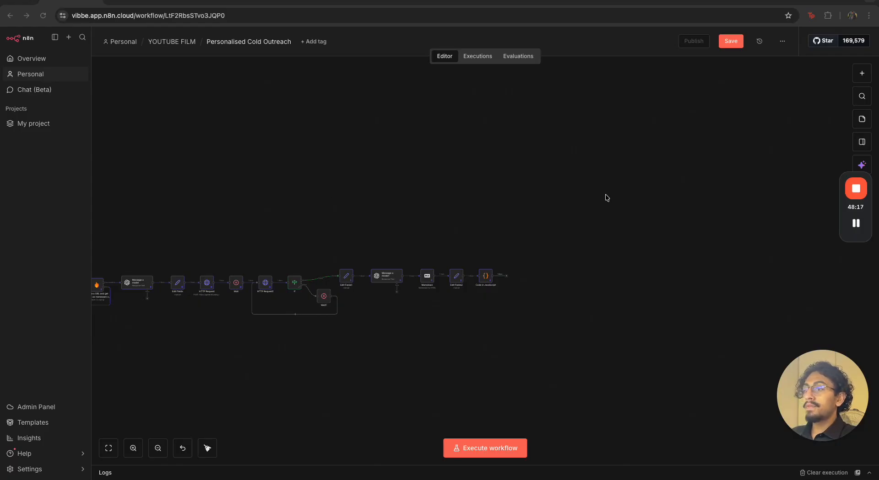
Add an HTTP Request node after the Code in JavaScript node and set its method to POST
{"action": "left_click", "coordinate": [507, 279]}
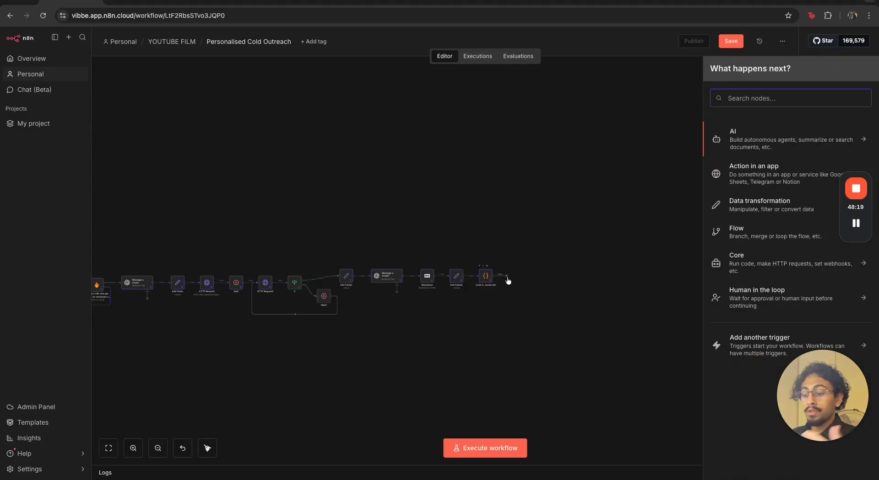
{"action": "type", "text": "http"}
{"action": "key", "text": "Return"}
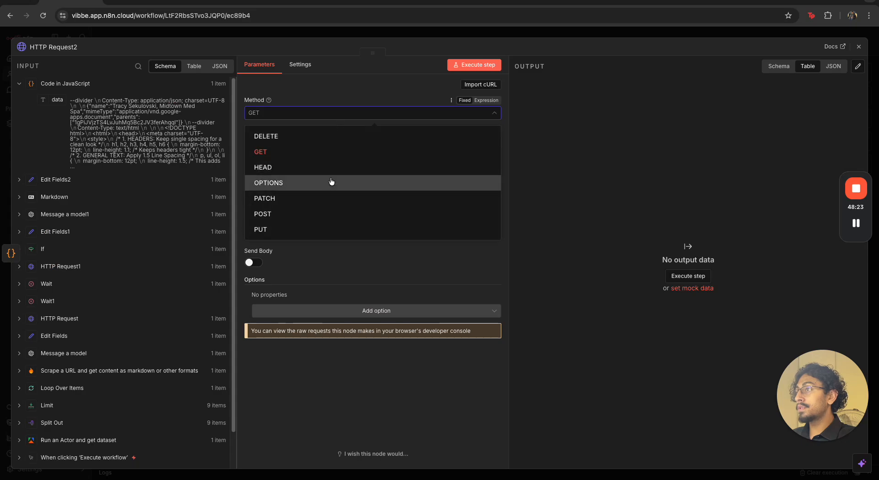
{"action": "left_click", "coordinate": [324, 207]}
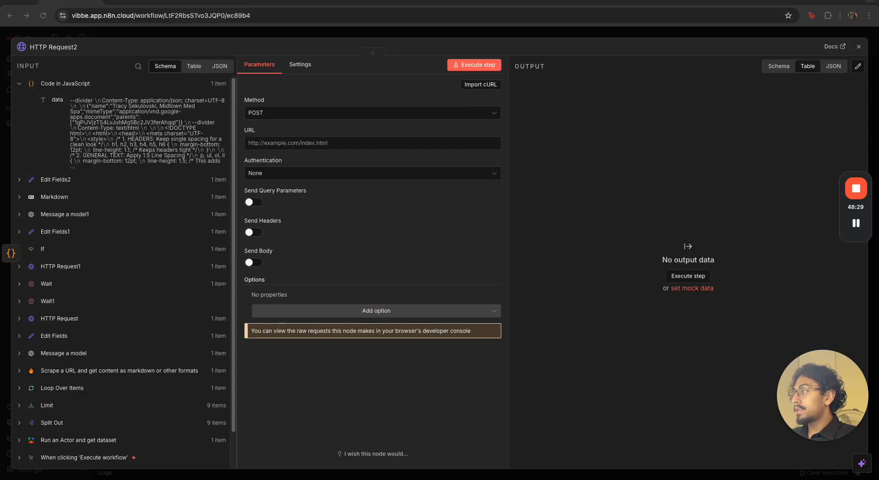
{"action": "left_click", "coordinate": [268, 113]}
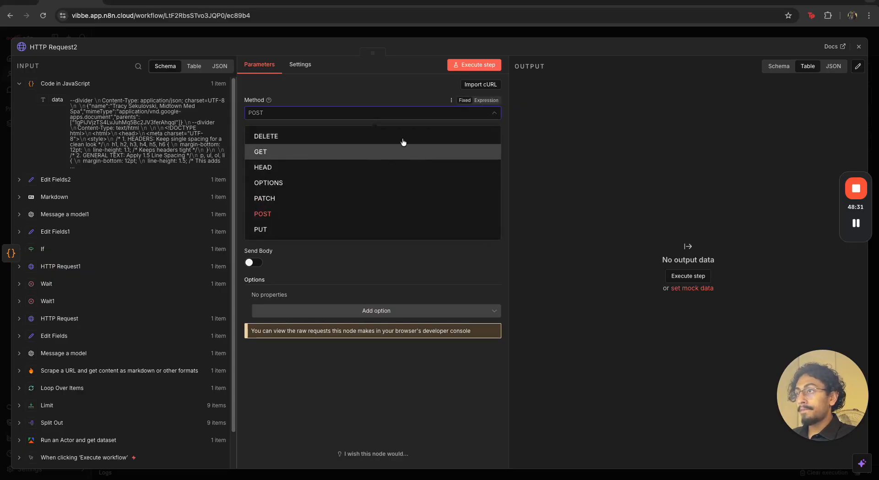
{"action": "left_click_drag", "start_coordinate": [144, 191], "coordinate": [264, 192]}
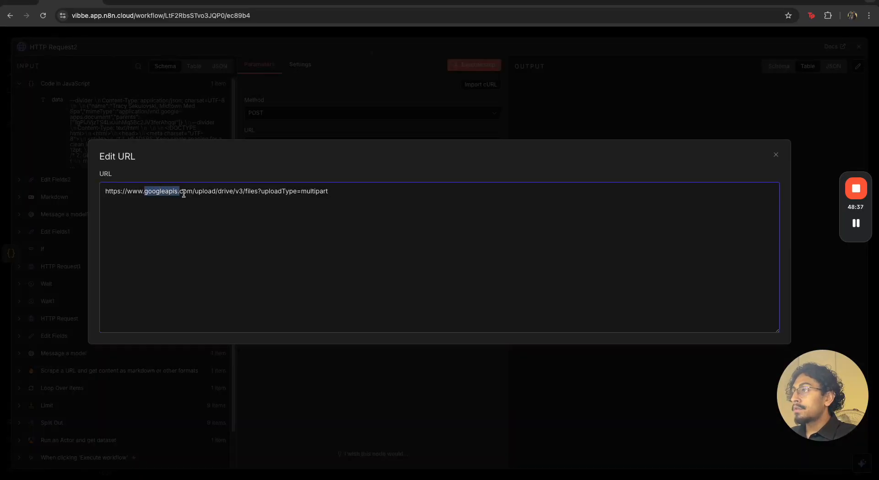
{"action": "left_click", "coordinate": [198, 192]}
{"action": "left_click", "coordinate": [228, 193]}
{"action": "left_click", "coordinate": [242, 192]}
{"action": "left_click", "coordinate": [270, 194]}
{"action": "left_click", "coordinate": [263, 198]}
{"action": "double_click", "coordinate": [303, 193]}
{"action": "left_click", "coordinate": [373, 118]}
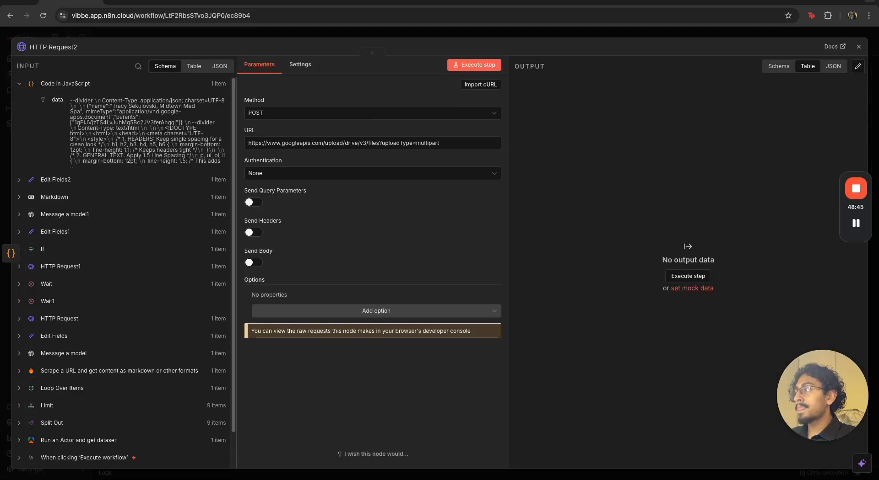
Set the request's authentication to Predefined Credential Type with the Google Drive OAuth2 API credential type
{"action": "left_click", "coordinate": [278, 176]}
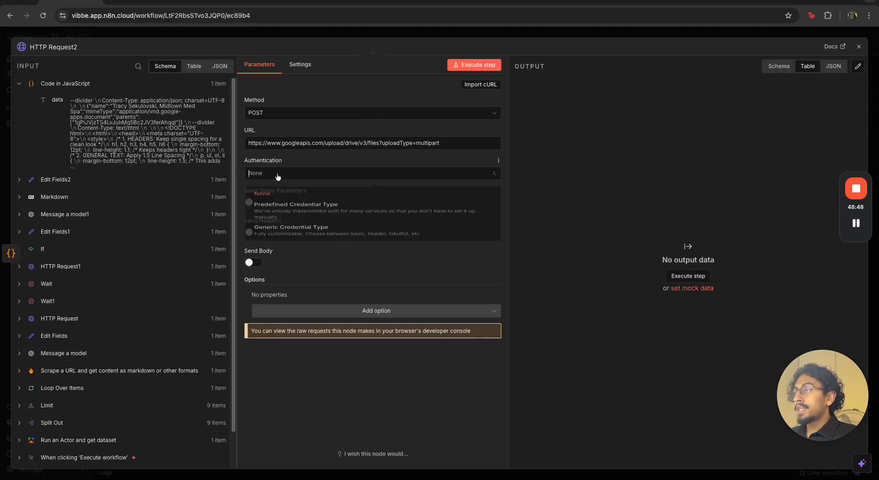
{"action": "left_click", "coordinate": [284, 213]}
{"action": "left_click", "coordinate": [284, 205]}
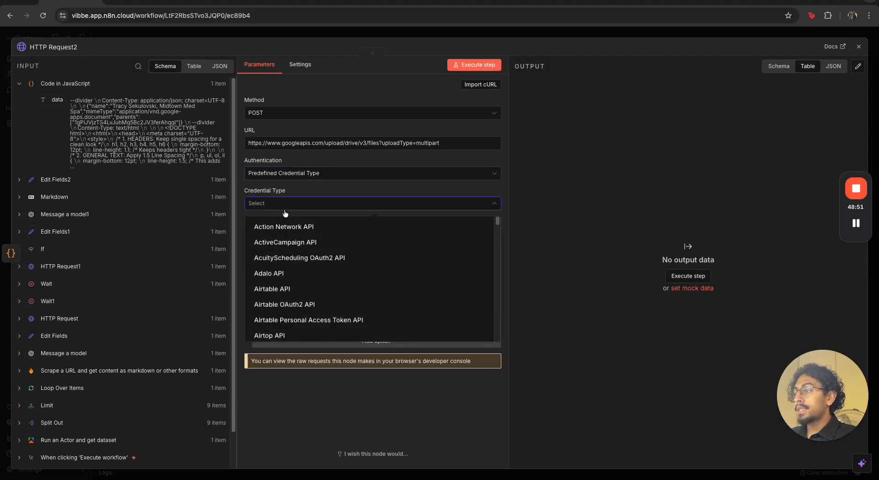
{"action": "scroll", "coordinate": [311, 303], "scroll_direction": "down", "scroll_amount": 10}
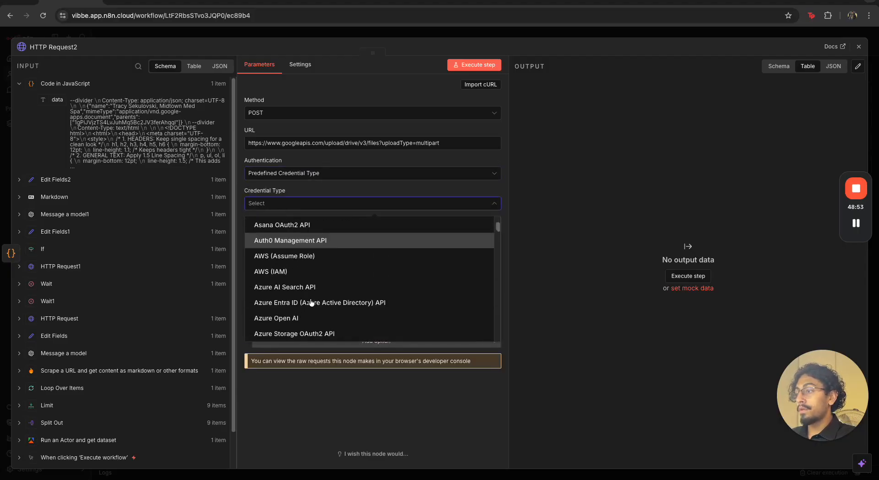
{"action": "scroll", "coordinate": [311, 303], "scroll_direction": "down", "scroll_amount": 10}
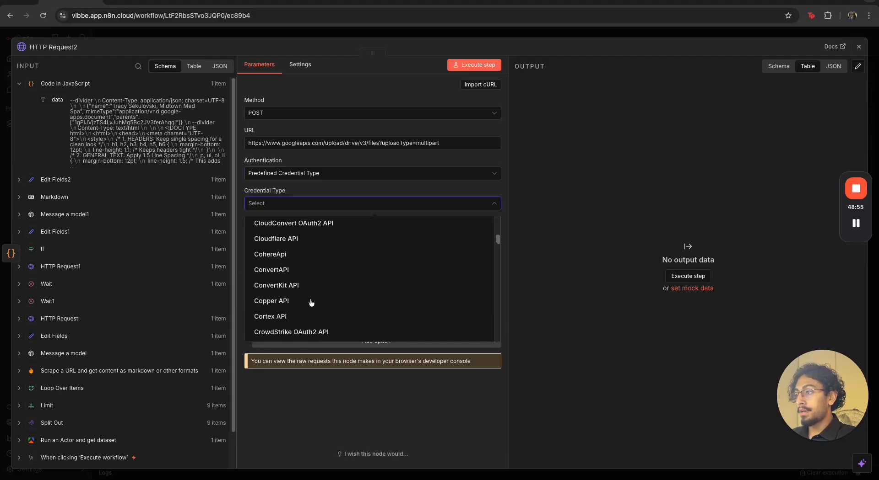
{"action": "scroll", "coordinate": [309, 302], "scroll_direction": "down", "scroll_amount": 8}
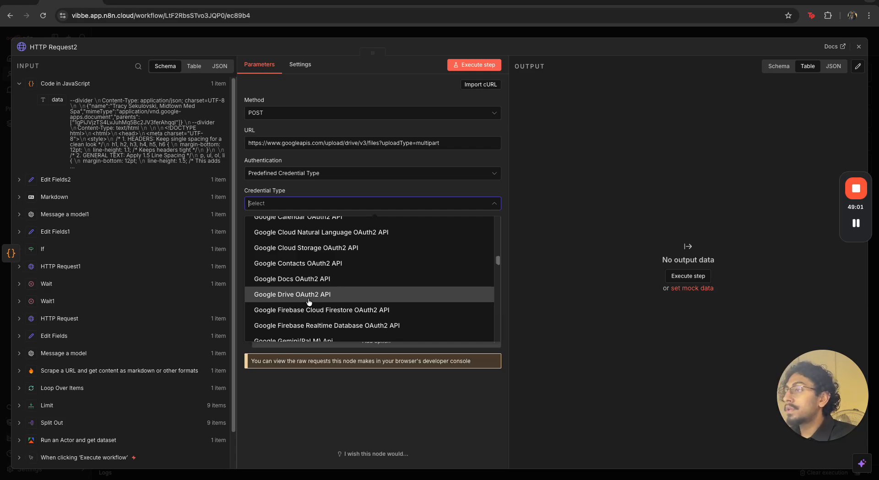
{"action": "left_click", "coordinate": [309, 302]}
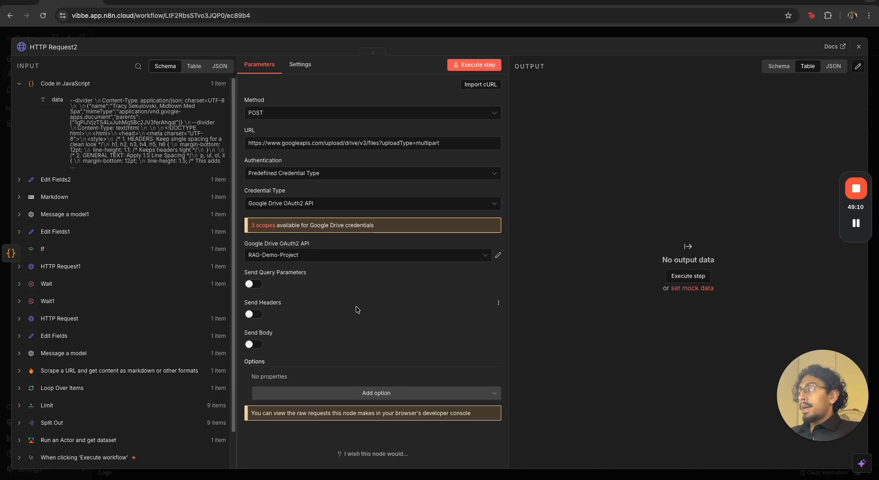
Enable sending query parameters and define the first one as uploadType with the value multipart
{"action": "left_click", "coordinate": [253, 284]}
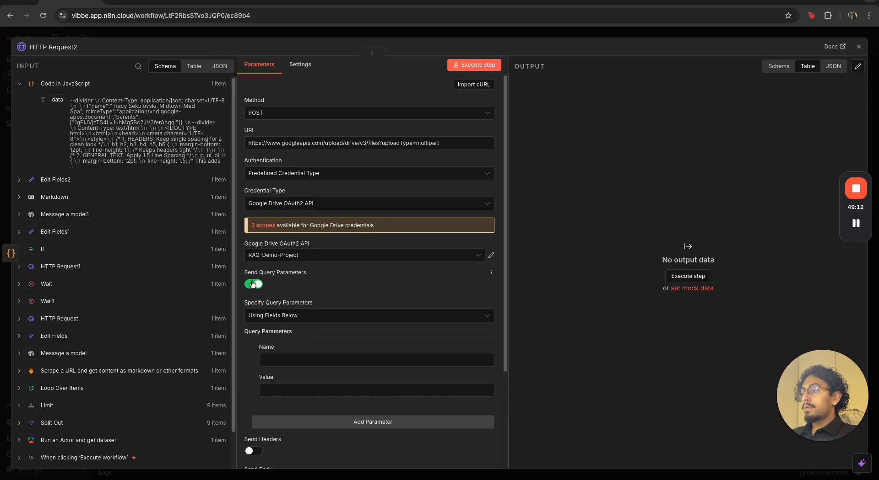
{"action": "left_click", "coordinate": [341, 359]}
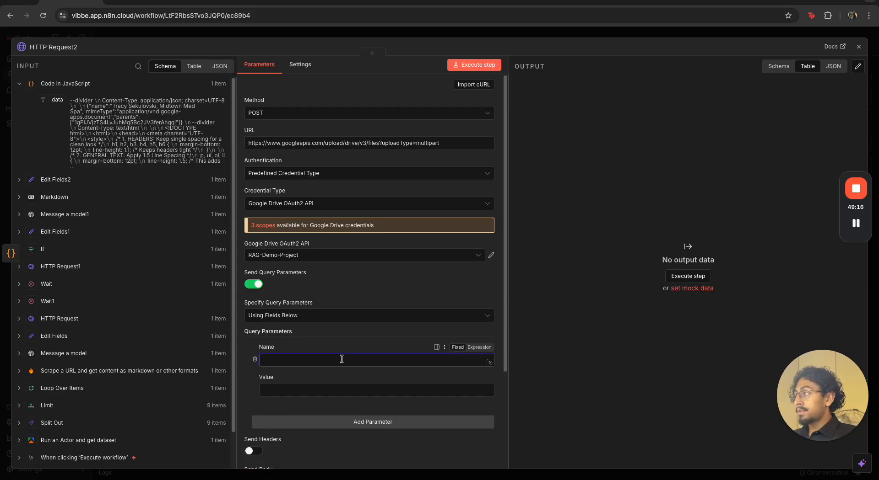
{"action": "type", "text": "uploadType"}
{"action": "left_click", "coordinate": [326, 393]}
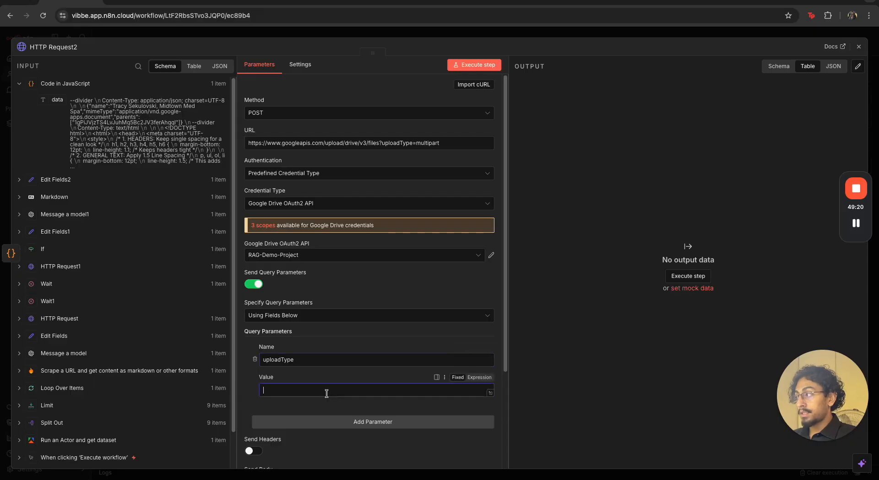
{"action": "type", "text": "multipart"}
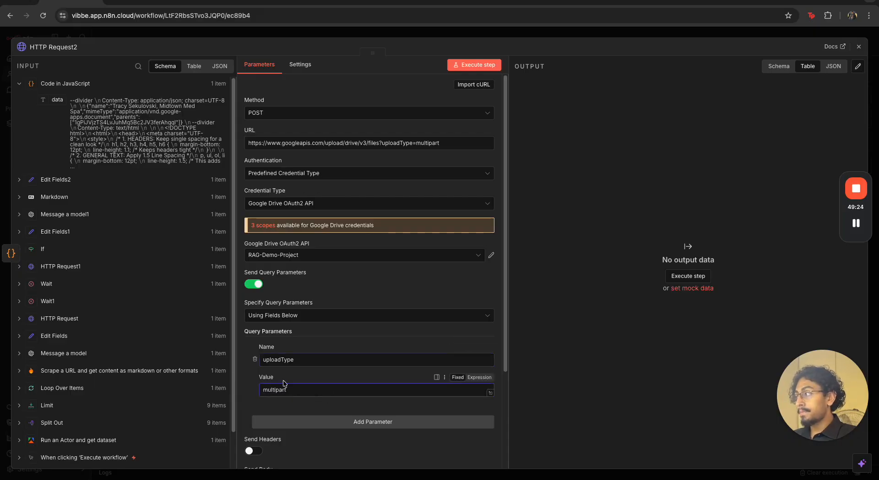
Add a second query parameter named supportsAllDrives with the value true
{"action": "left_click", "coordinate": [373, 422]}
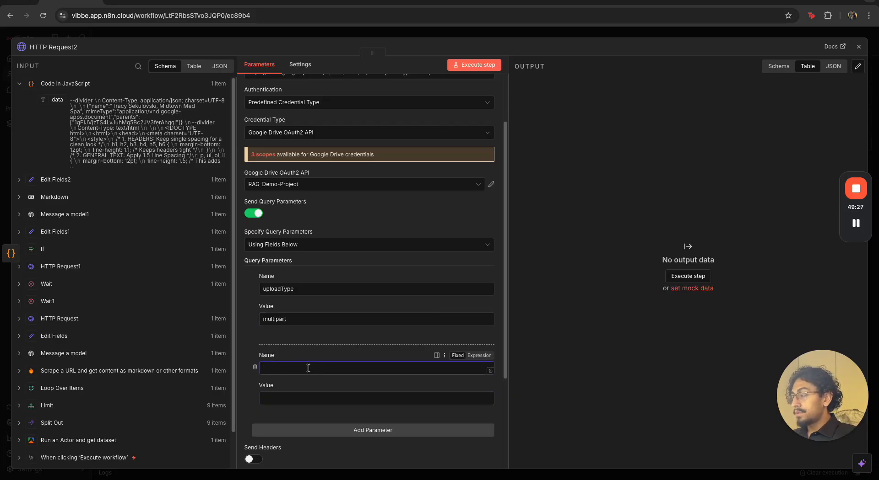
{"action": "type", "text": "supportsAllDrives"}
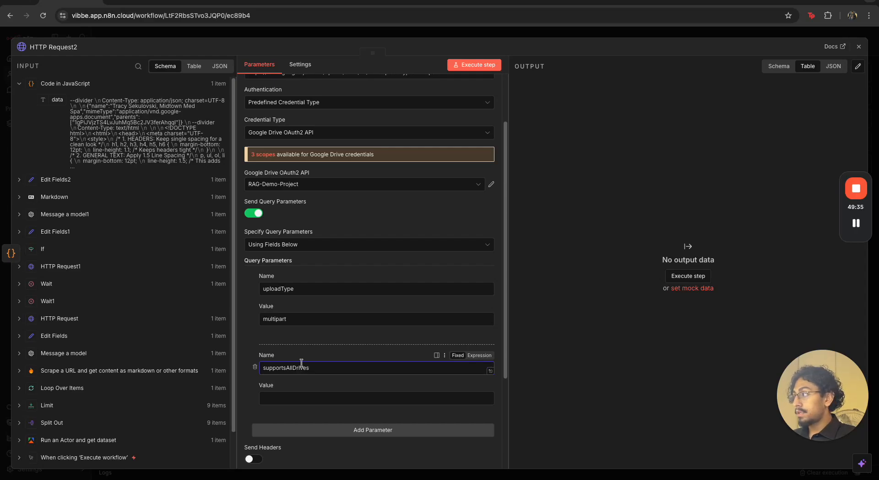
{"action": "left_click", "coordinate": [291, 399]}
{"action": "type", "text": "true"}
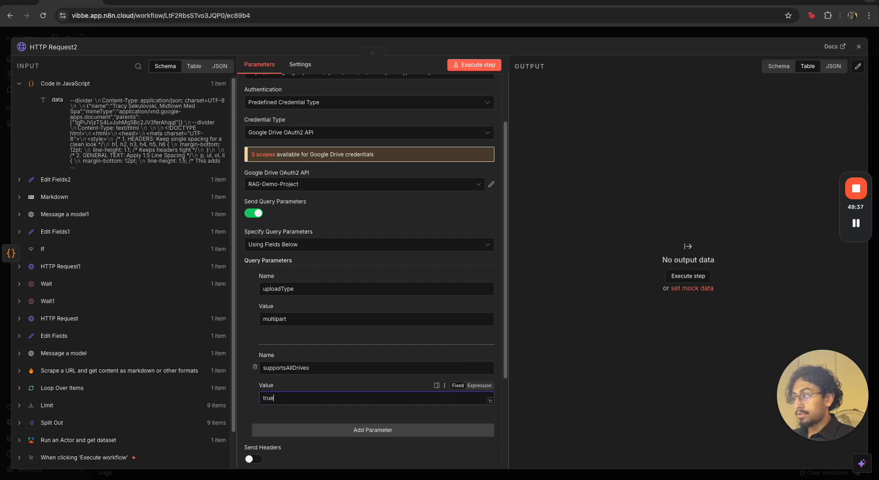
Enable sending a body with the request and set its body content type to Raw
{"action": "scroll", "coordinate": [268, 413], "scroll_direction": "down", "scroll_amount": 3}
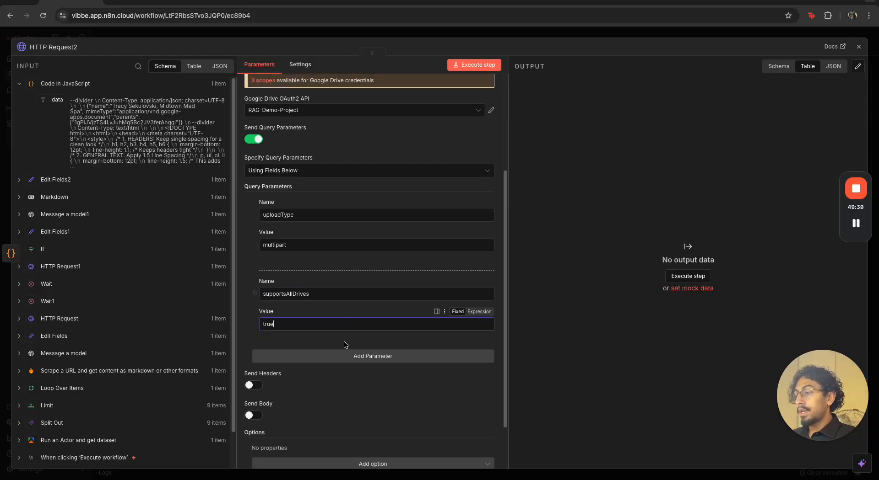
{"action": "left_click", "coordinate": [268, 412]}
{"action": "scroll", "coordinate": [268, 412], "scroll_direction": "down", "scroll_amount": 4}
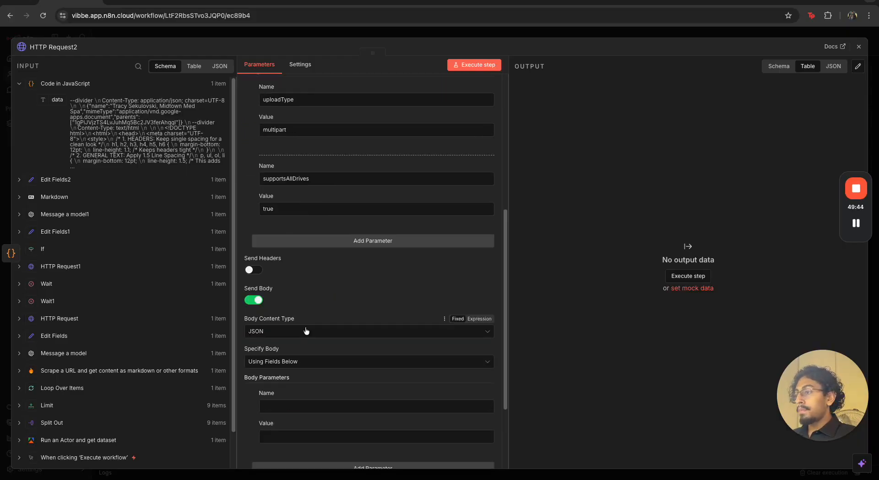
{"action": "left_click", "coordinate": [304, 334]}
{"action": "left_click", "coordinate": [306, 419]}
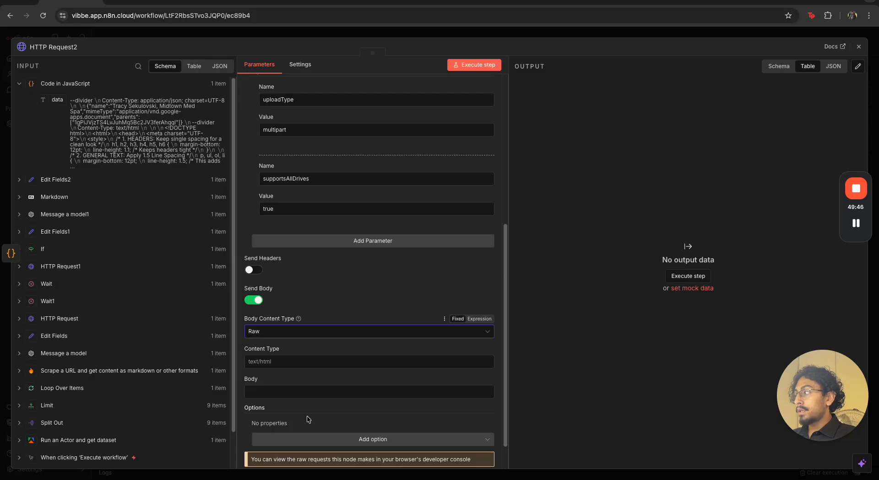
Set the raw body's content type to multipart/related; boundary=divider
{"action": "left_click", "coordinate": [295, 362]}
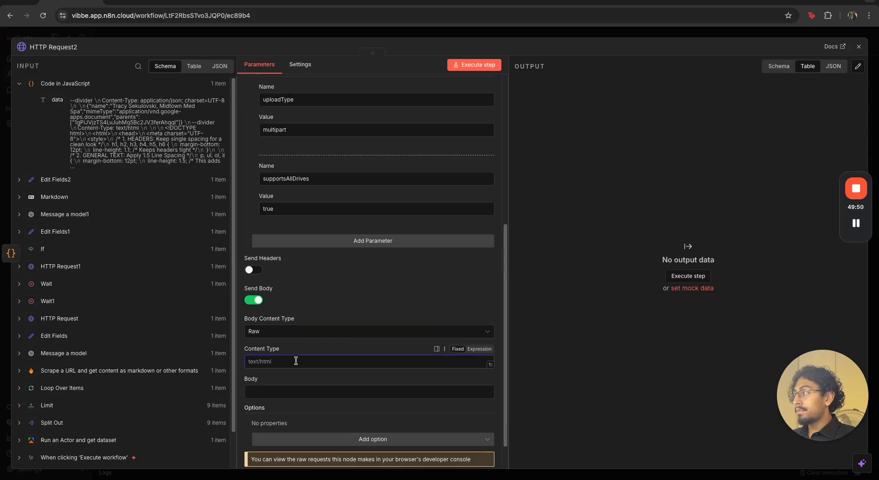
{"action": "type", "text": "mu"}
{"action": "key", "text": "BackSpace"}
{"action": "key", "text": "BackSpace"}
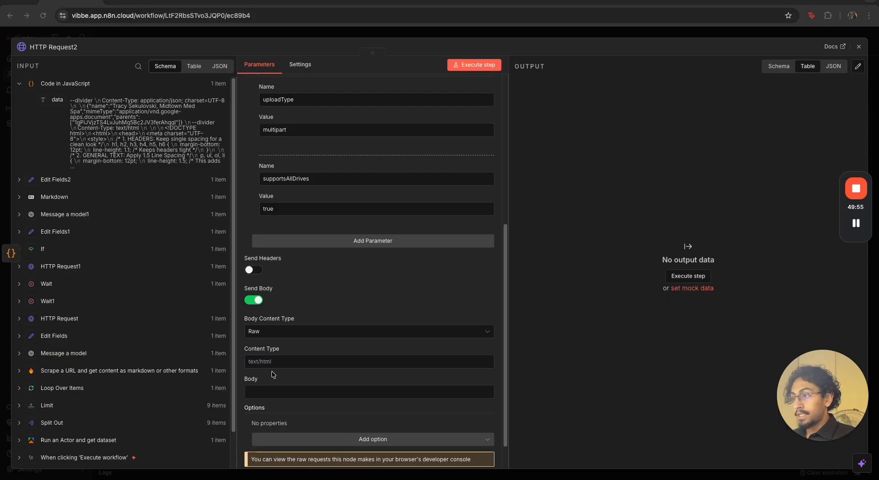
{"action": "left_click", "coordinate": [273, 362]}
{"action": "type", "text": "multipart/related; boundary=divider"}
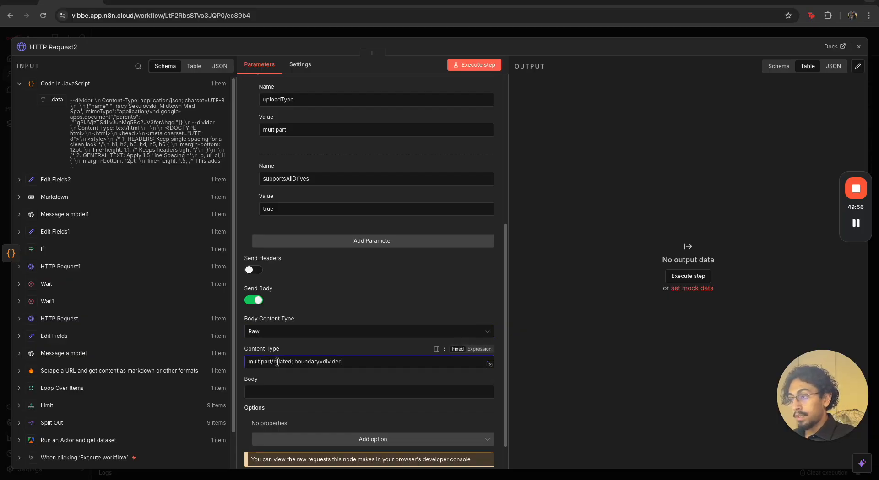
{"action": "mouse_move", "coordinate": [343, 362]}
{"action": "left_mouse_down"}
{"action": "mouse_move", "coordinate": [295, 362]}
{"action": "mouse_move", "coordinate": [343, 364]}
{"action": "left_mouse_up"}
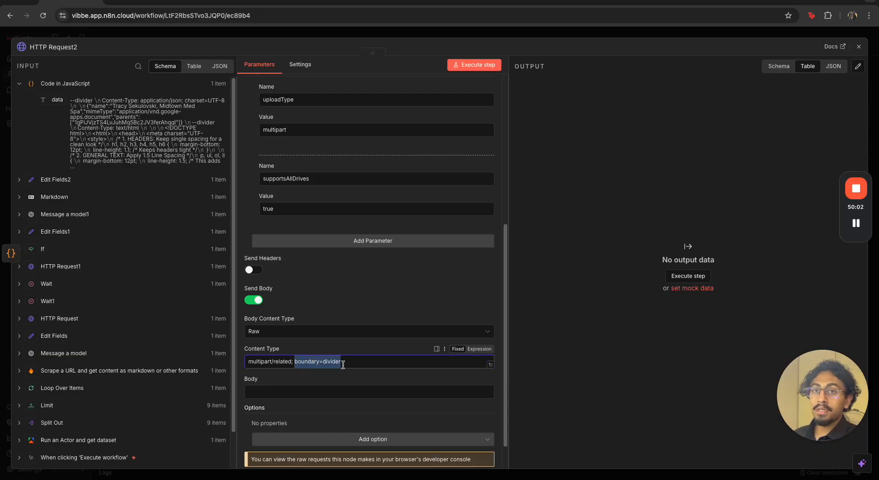
Map the Code in JavaScript node's data field into the request body as {{ $json.data }} and close the node
{"action": "left_click_drag", "start_coordinate": [62, 100], "coordinate": [284, 393]}
{"action": "scroll", "coordinate": [479, 77], "scroll_direction": "down", "scroll_amount": 1}
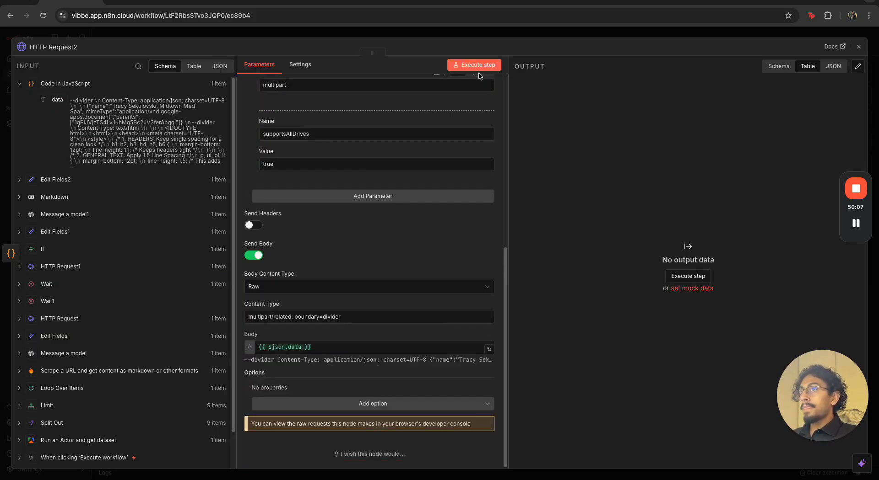
{"action": "left_click", "coordinate": [512, 37]}
Execute the workflow from its manual trigger to run the new HTTP Request node at the end of the chain
{"action": "scroll", "coordinate": [610, 292], "scroll_direction": "down", "scroll_amount": 3}
{"action": "scroll", "coordinate": [557, 309], "scroll_direction": "up", "scroll_amount": 2}
{"action": "scroll", "coordinate": [500, 354], "scroll_direction": "up", "scroll_amount": 2}
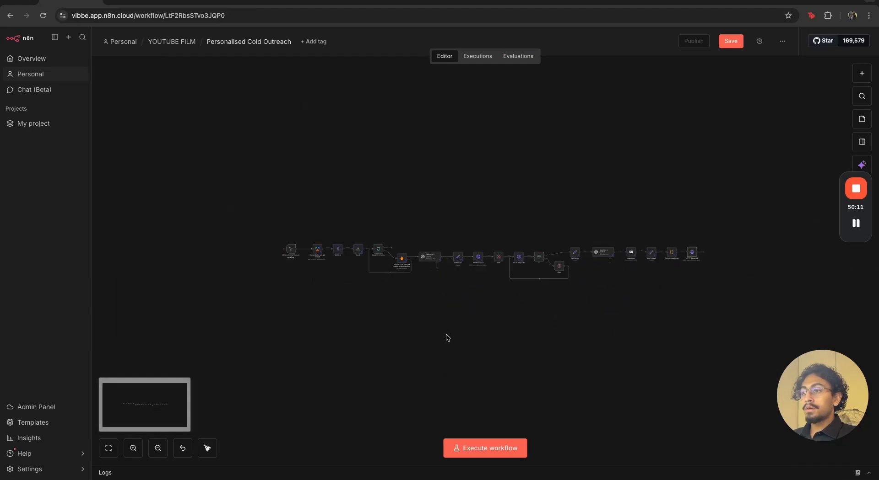
{"action": "left_click", "coordinate": [275, 249]}
{"action": "scroll", "coordinate": [701, 274], "scroll_direction": "up", "scroll_amount": 3}
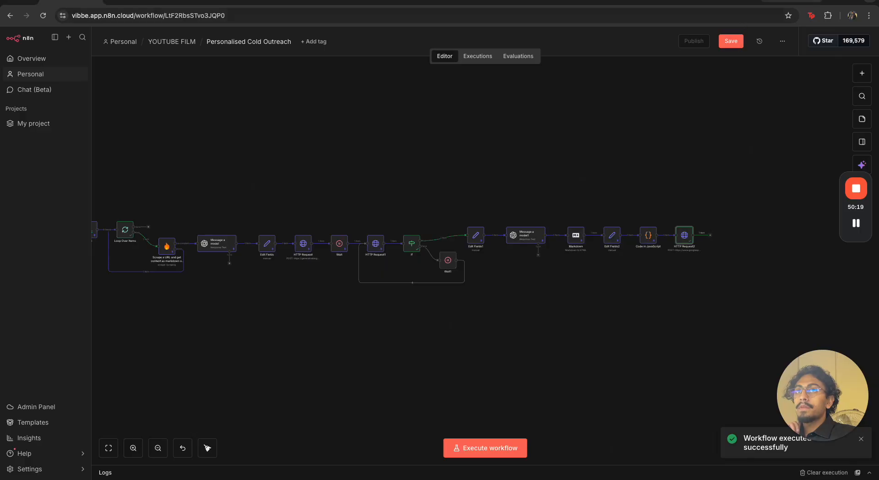
Switch to the Google Drive leads folder, open the generated Midtown Med Spa document, and examine its title formatting
{"action": "left_click", "coordinate": [791, 2]}
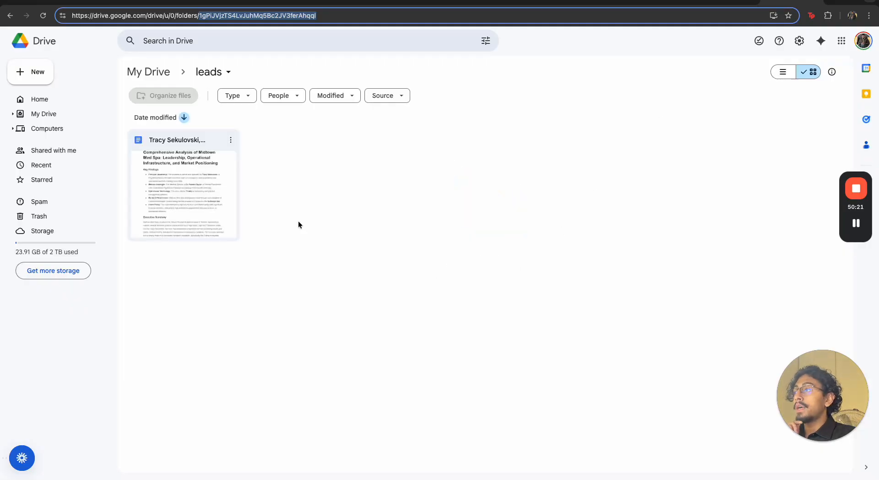
{"action": "double_click", "coordinate": [224, 184]}
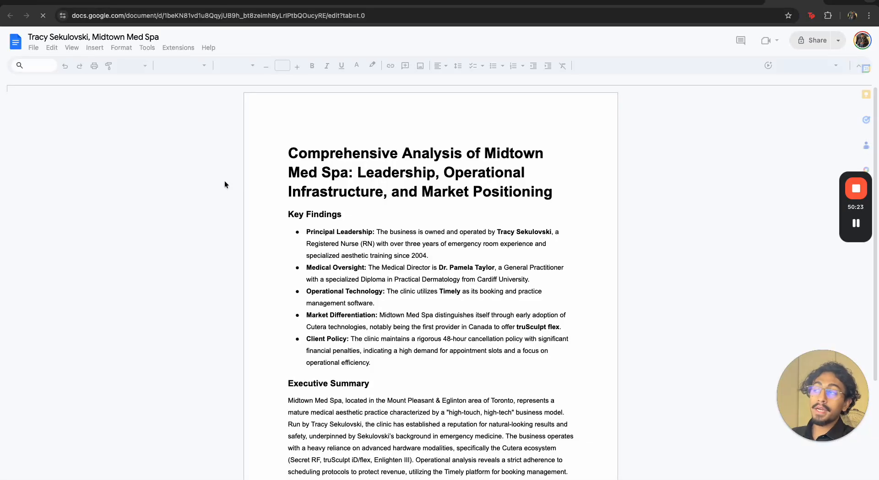
{"action": "left_click_drag", "start_coordinate": [276, 149], "coordinate": [525, 180]}
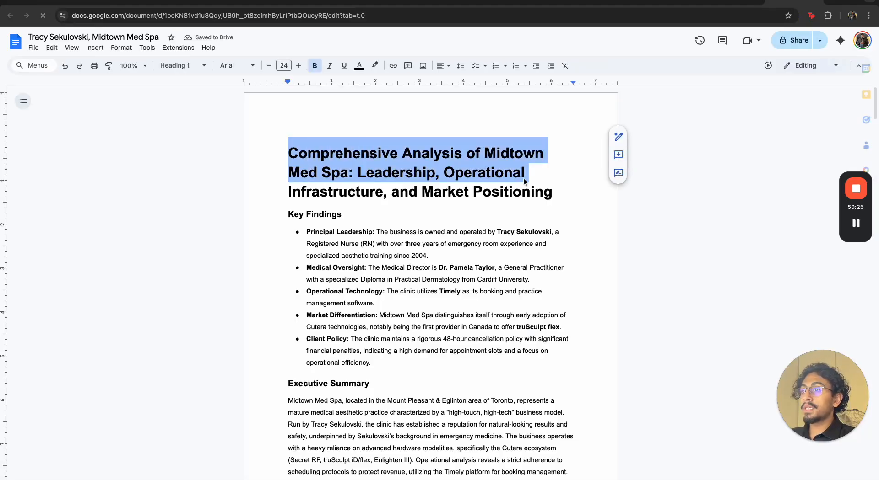
{"action": "left_click", "coordinate": [526, 180]}
{"action": "left_click_drag", "start_coordinate": [363, 176], "coordinate": [413, 177]}
{"action": "left_click", "coordinate": [489, 175]}
{"action": "left_click_drag", "start_coordinate": [304, 175], "coordinate": [510, 197]}
{"action": "left_click", "coordinate": [531, 195]}
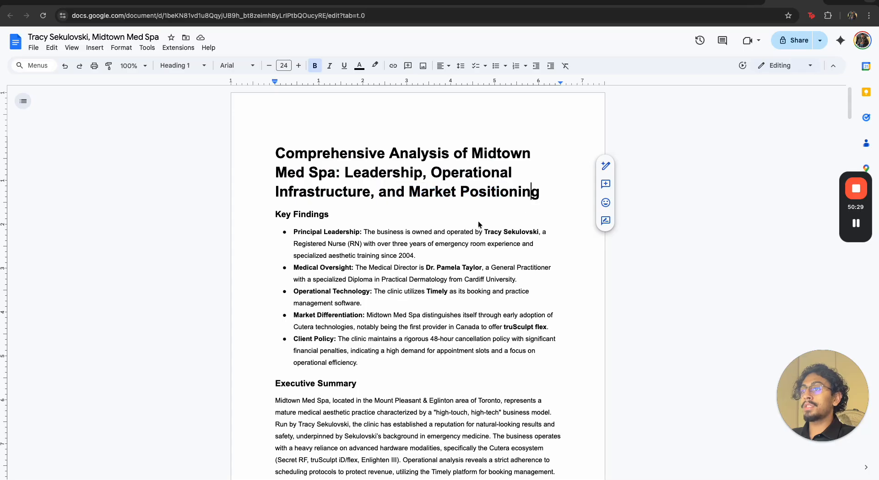
Read through the document's Key Findings and Leadership and Personnel Architecture sections to check the uploaded content
{"action": "left_click_drag", "start_coordinate": [368, 232], "coordinate": [568, 244]}
{"action": "scroll", "coordinate": [397, 236], "scroll_direction": "down", "scroll_amount": 1}
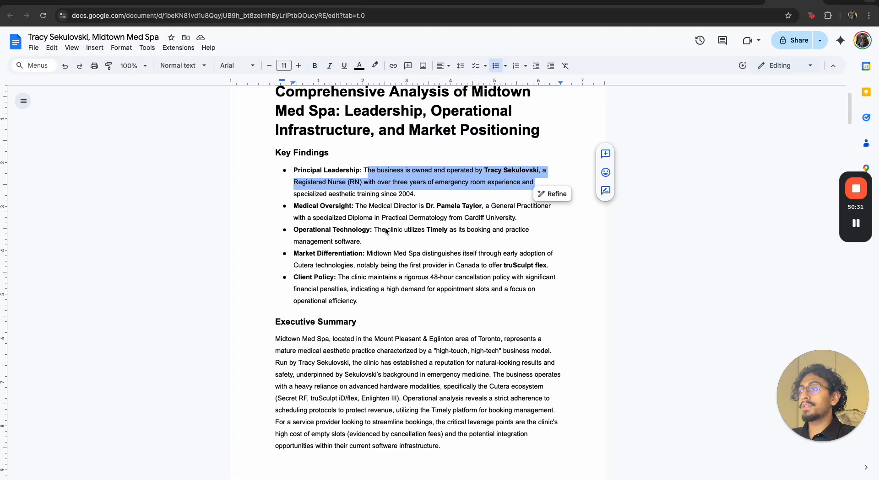
{"action": "left_click_drag", "start_coordinate": [293, 194], "coordinate": [452, 207]}
{"action": "scroll", "coordinate": [534, 226], "scroll_direction": "down", "scroll_amount": 6}
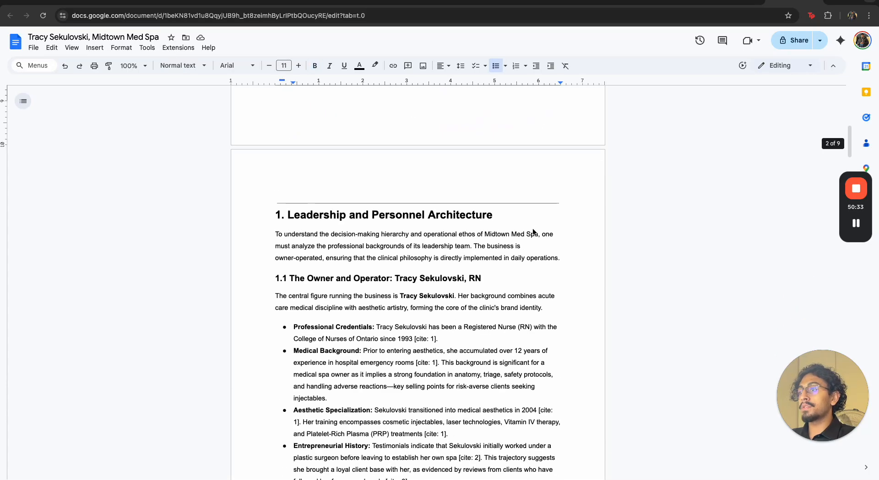
{"action": "left_click_drag", "start_coordinate": [308, 263], "coordinate": [426, 279]}
{"action": "scroll", "coordinate": [430, 279], "scroll_direction": "down", "scroll_amount": 1}
{"action": "scroll", "coordinate": [430, 282], "scroll_direction": "down", "scroll_amount": 1}
{"action": "left_click_drag", "start_coordinate": [317, 247], "coordinate": [416, 397]}
{"action": "scroll", "coordinate": [420, 377], "scroll_direction": "down", "scroll_amount": 1}
{"action": "left_click", "coordinate": [360, 299]}
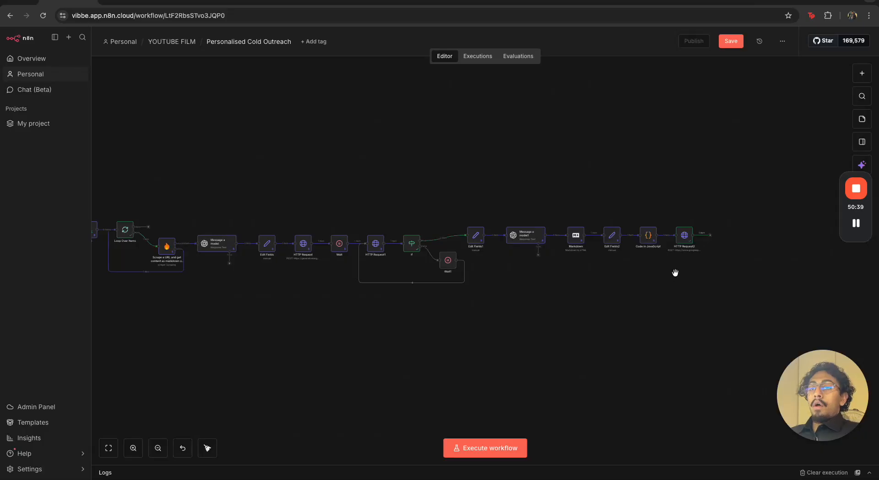
{"action": "scroll", "coordinate": [682, 243], "scroll_direction": "up", "scroll_amount": 1}
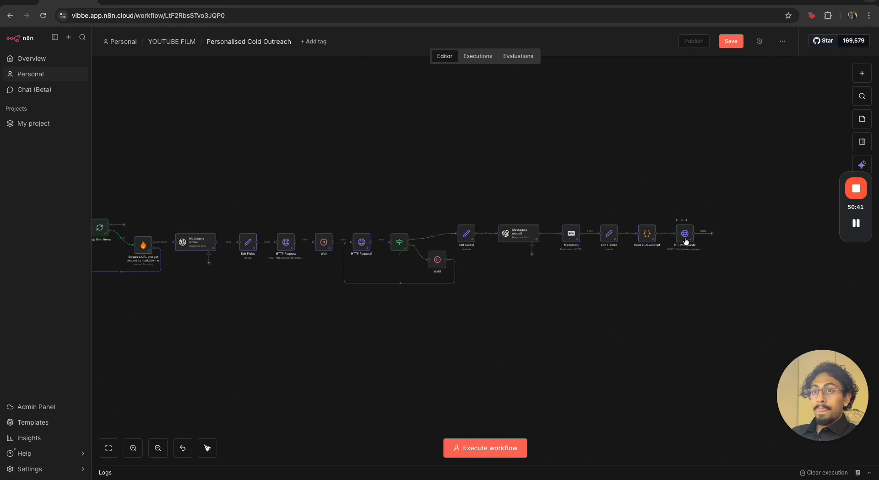
Pin the HTTP Request2 node's output in the n8n workflow, and recheck the generated document before returning to the node chain
{"action": "left_click", "coordinate": [687, 235]}
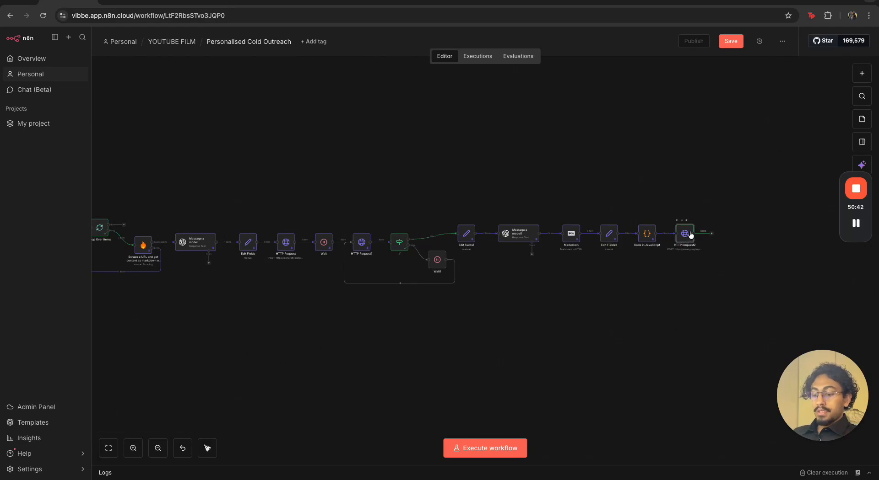
{"action": "left_click", "coordinate": [783, 2]}
{"action": "scroll", "coordinate": [448, 335], "scroll_direction": "down", "scroll_amount": 20}
{"action": "scroll", "coordinate": [447, 334], "scroll_direction": "down", "scroll_amount": 20}
{"action": "scroll", "coordinate": [447, 335], "scroll_direction": "up", "scroll_amount": 20}
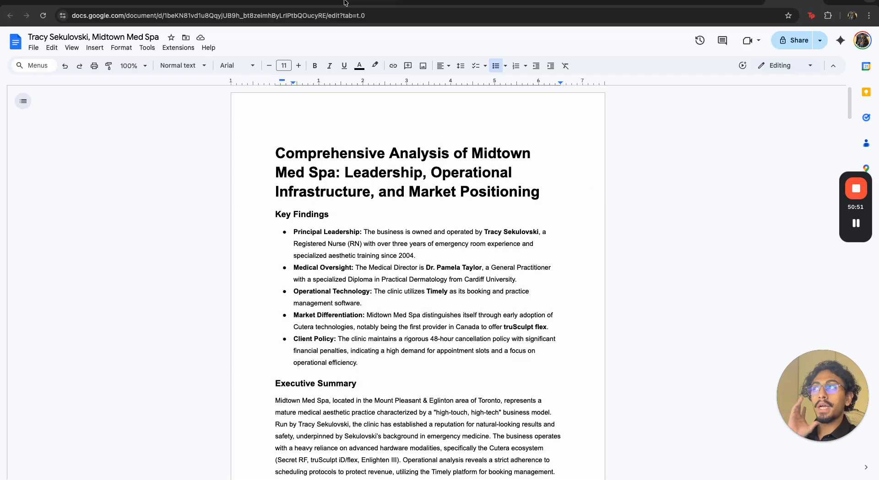
{"action": "left_click", "coordinate": [67, 3]}
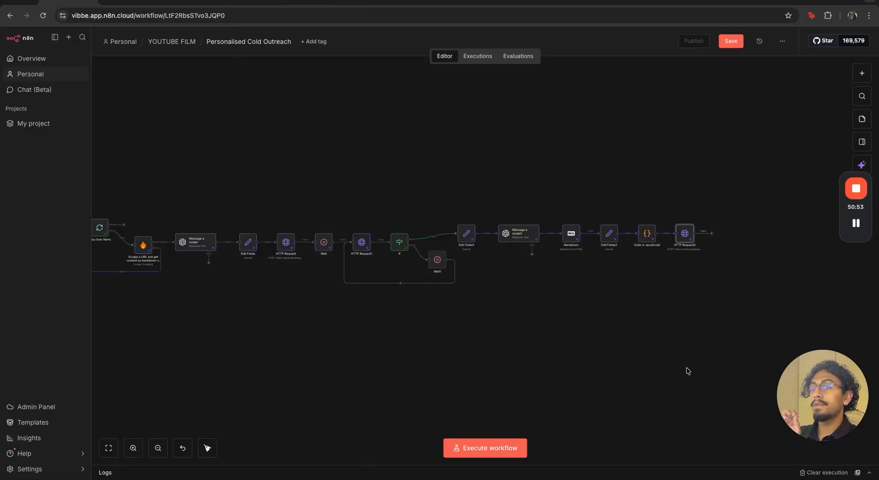
{"action": "scroll", "coordinate": [648, 238], "scroll_direction": "up", "scroll_amount": 5}
{"action": "scroll", "coordinate": [648, 238], "scroll_direction": "down", "scroll_amount": 4}
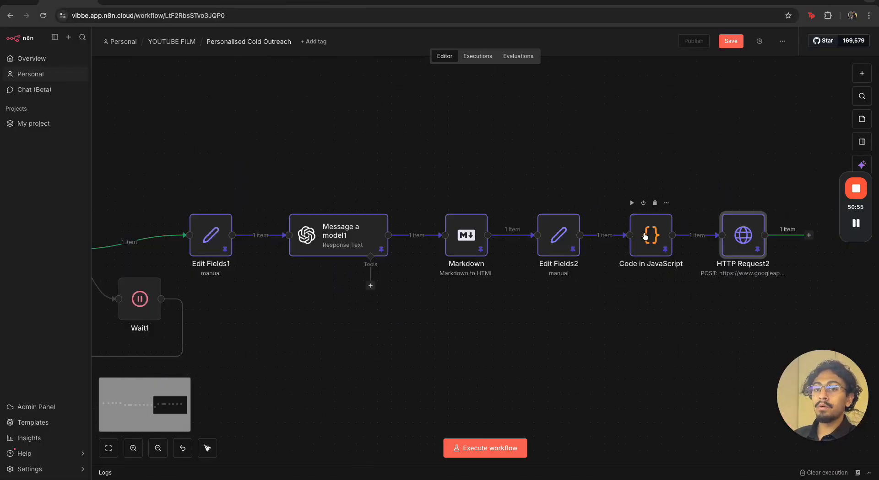
{"action": "scroll", "coordinate": [624, 314], "scroll_direction": "right", "scroll_amount": 5}
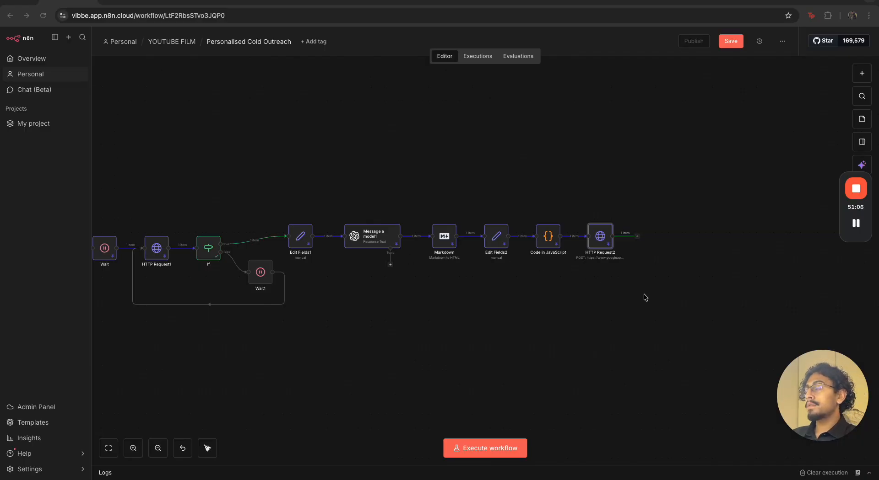
Add an Edit Fields (Set) node after HTTP Request2 and name its first field link
{"action": "left_click", "coordinate": [637, 237]}
{"action": "type", "text": "set"}
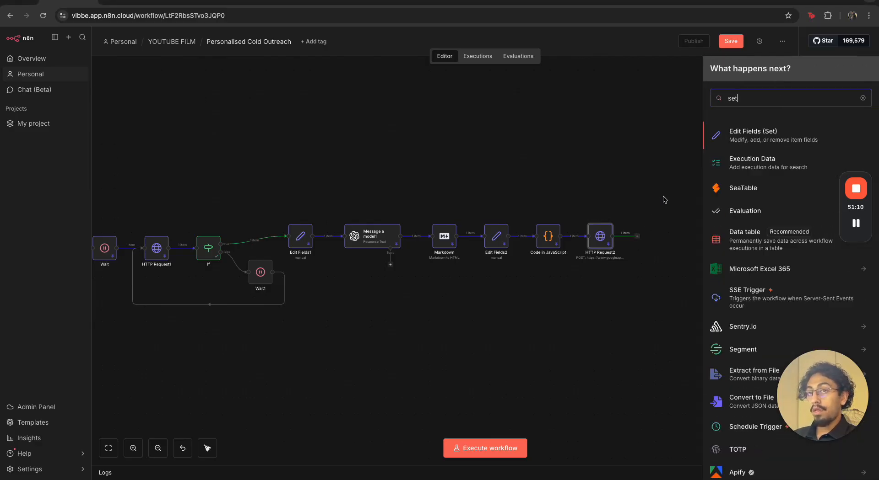
{"action": "left_click", "coordinate": [733, 139]}
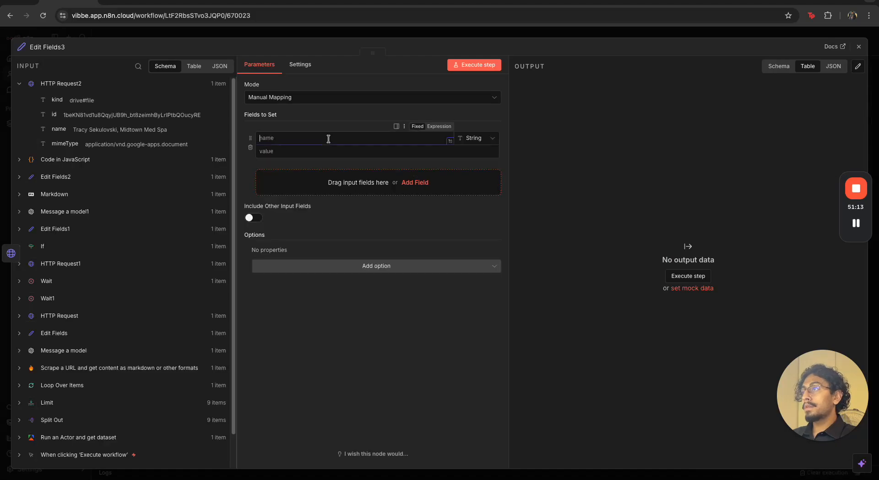
{"action": "type", "text": "link"}
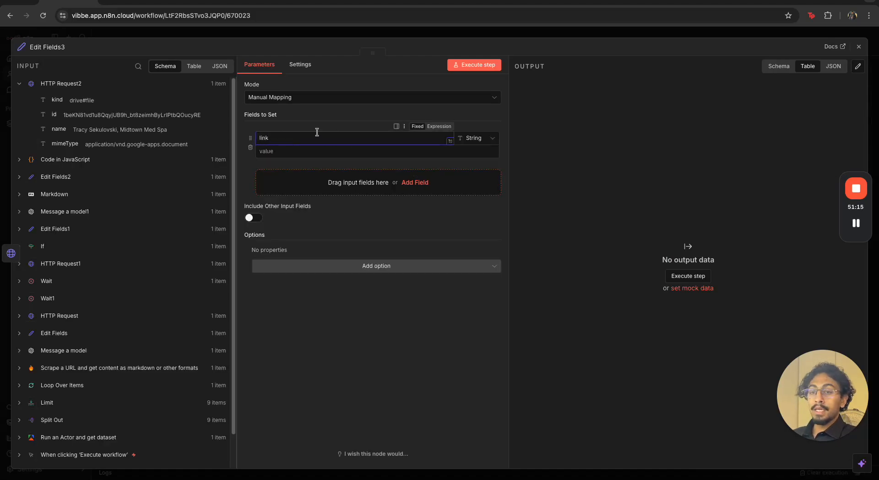
{"action": "left_click", "coordinate": [308, 154]}
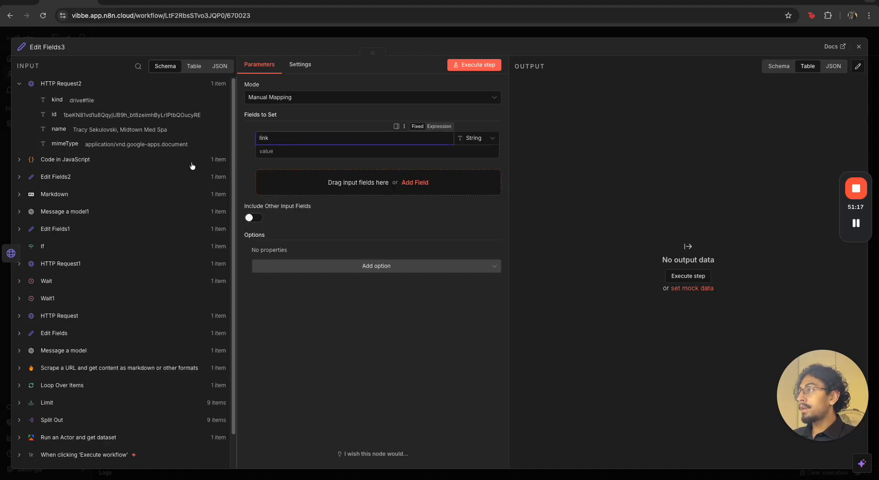
{"action": "left_click", "coordinate": [292, 152]}
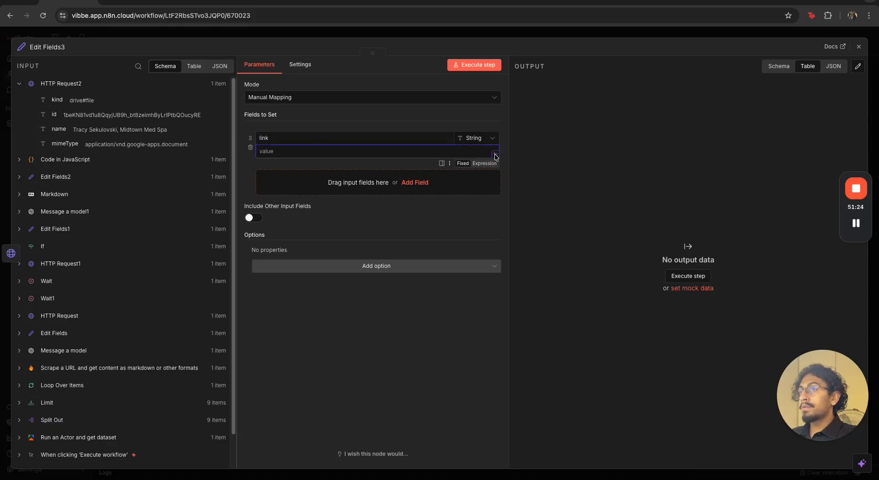
{"action": "left_click", "coordinate": [494, 156]}
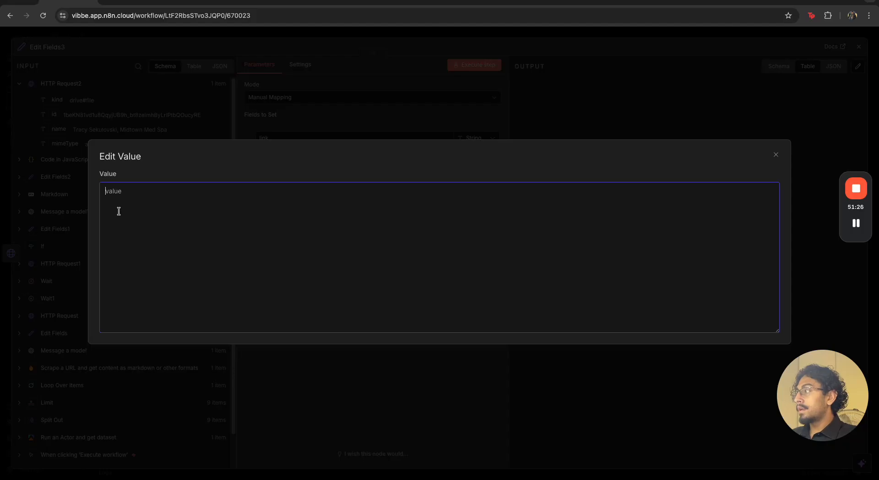
{"action": "type", "text": "https:/"}
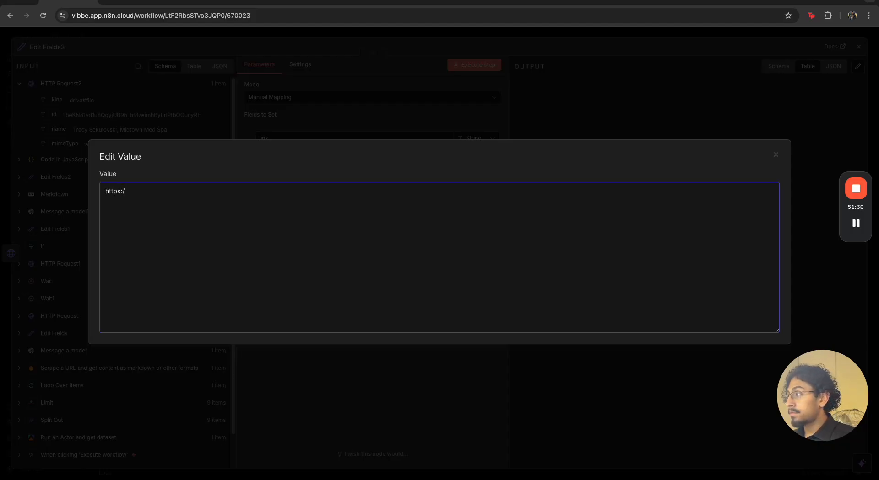
{"action": "type", "text": "/docs.g"}
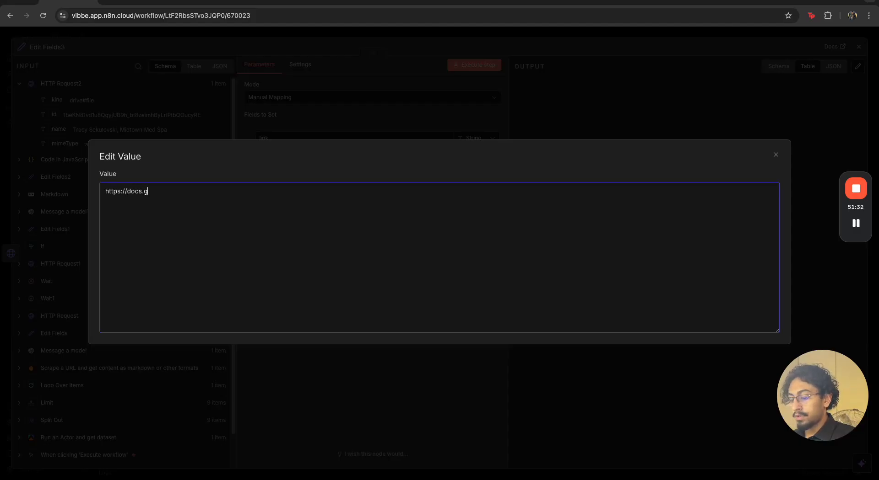
{"action": "type", "text": "oogle.com"}
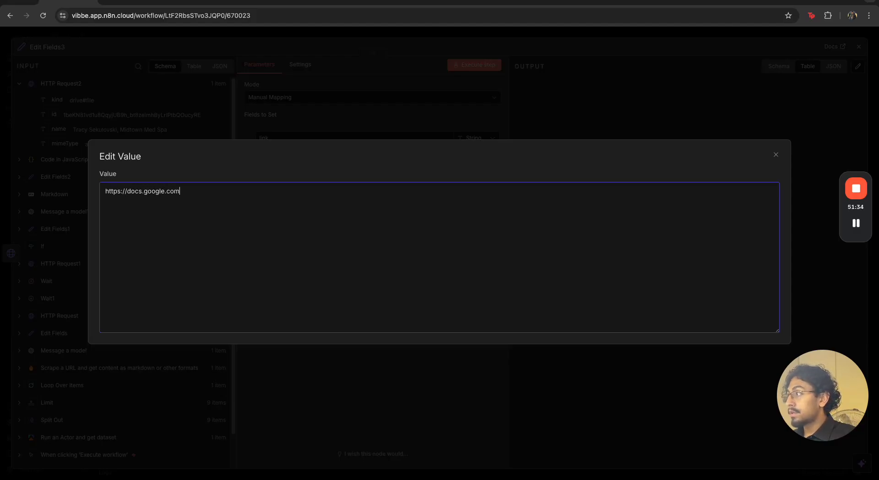
{"action": "type", "text": "edocument/d/"}
{"action": "left_click", "coordinate": [257, 110]}
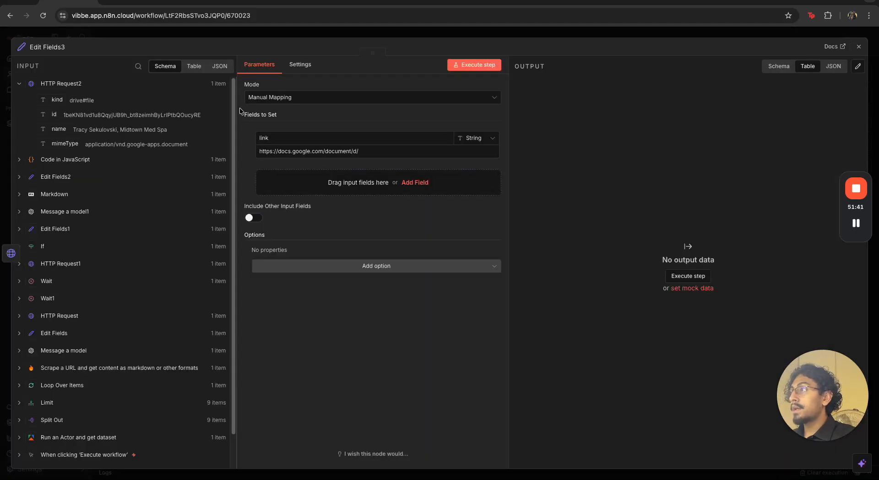
{"action": "left_click_drag", "start_coordinate": [54, 115], "coordinate": [373, 153]}
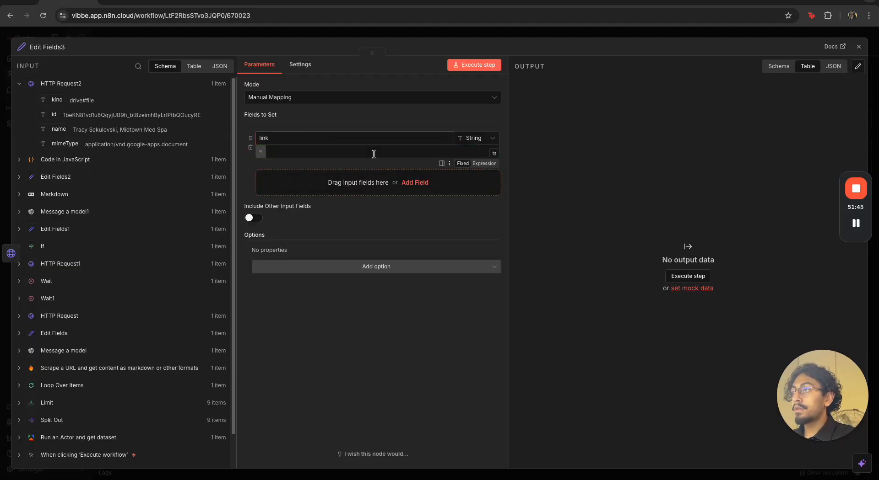
{"action": "left_click", "coordinate": [493, 153]}
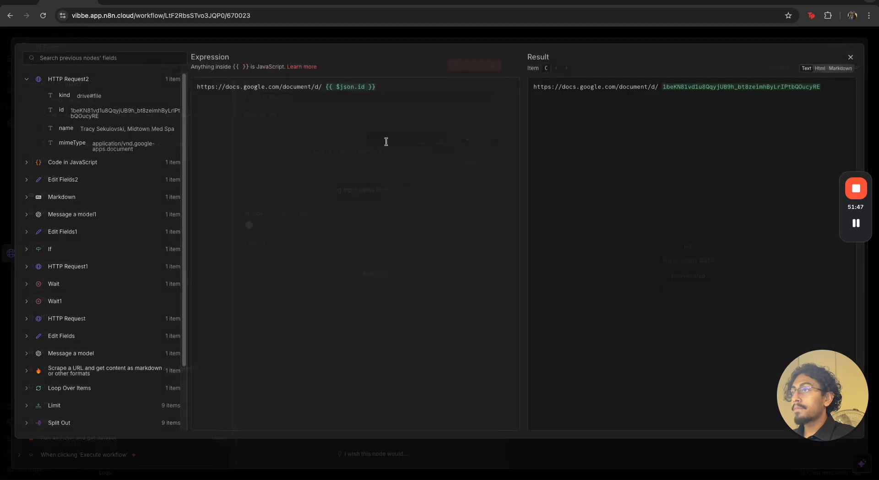
{"action": "left_click", "coordinate": [325, 87]}
{"action": "key", "text": "BackSpace"}
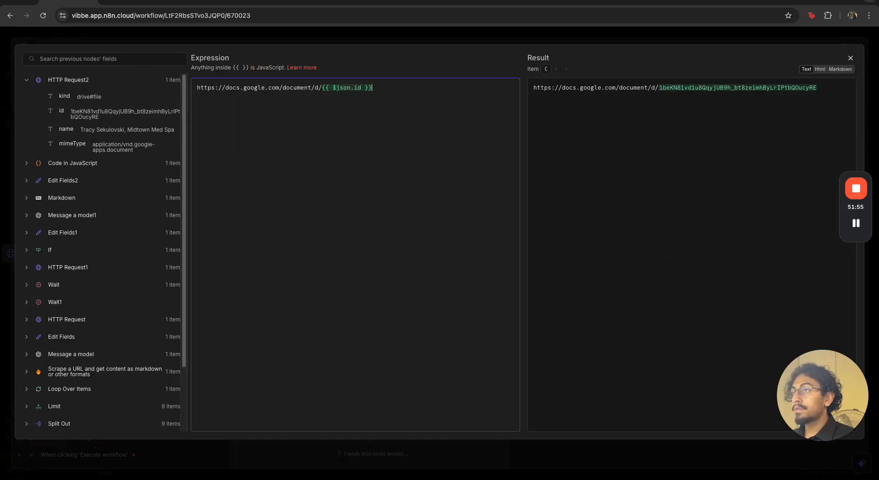
{"action": "type", "text": "t?t"}
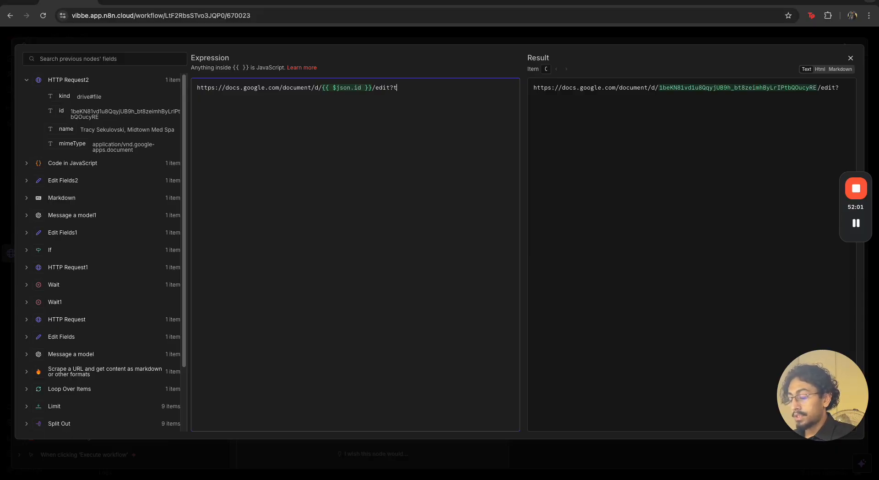
{"action": "type", "text": "ab=t.o"}
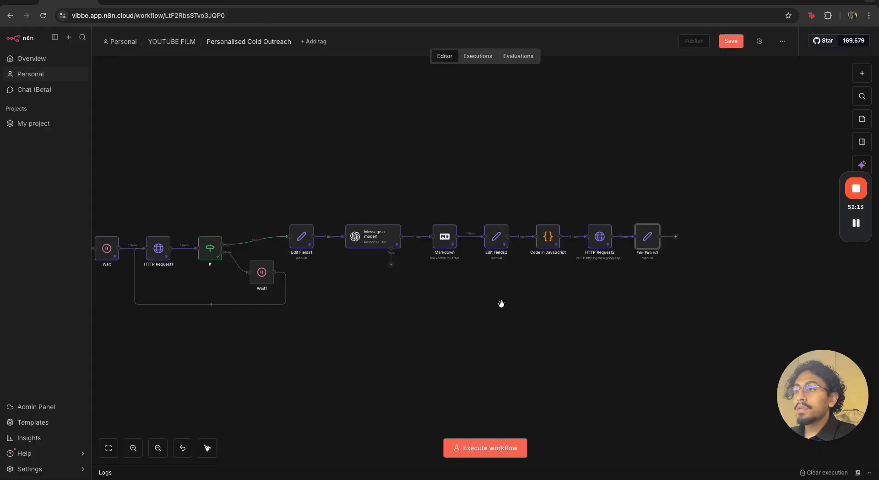
Execute the workflow from its manual trigger to run the new Edit Fields3 node
{"action": "scroll", "coordinate": [458, 306], "scroll_direction": "down", "scroll_amount": 5}
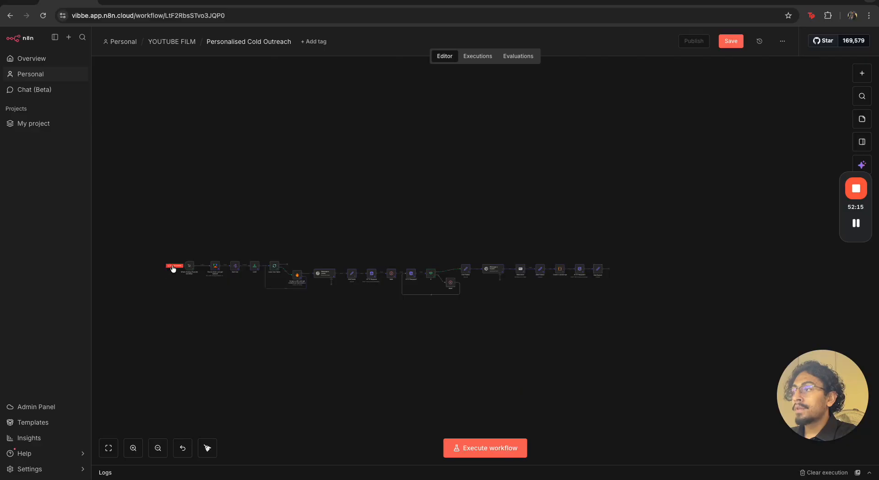
{"action": "left_click", "coordinate": [174, 265]}
{"action": "scroll", "coordinate": [564, 296], "scroll_direction": "up", "scroll_amount": 2}
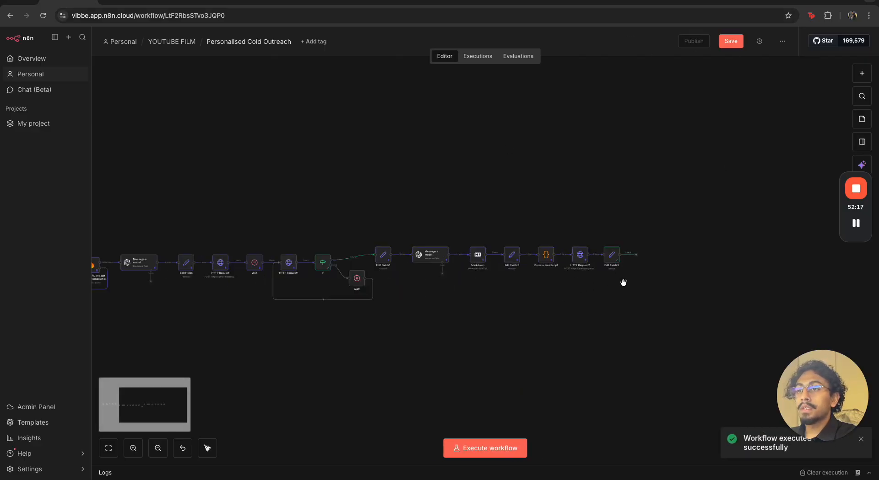
Test Edit Fields3's output link by opening it in a new browser tab, and return to the workflow canvas
{"action": "double_click", "coordinate": [610, 257]}
{"action": "double_click", "coordinate": [618, 107]}
{"action": "triple_click", "coordinate": [618, 106]}
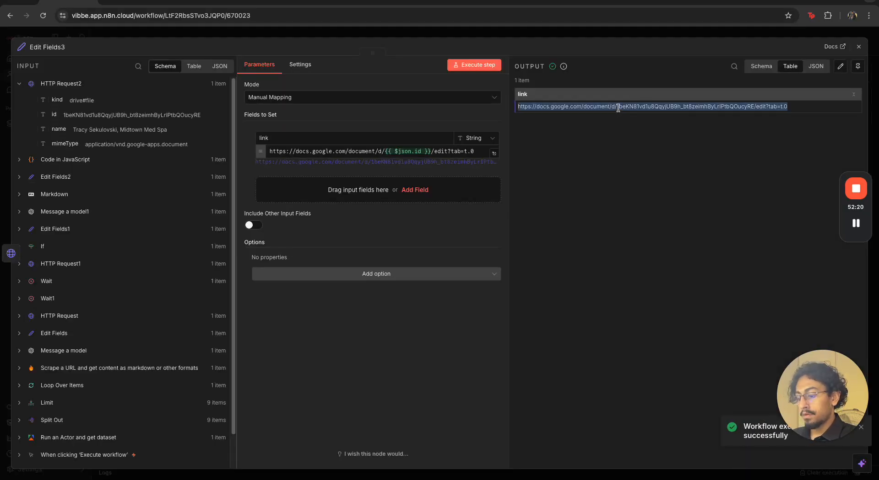
{"action": "key", "text": "ctrl+c"}
{"action": "key", "text": "ctrl+t"}
{"action": "key", "text": "ctrl+v"}
{"action": "key", "text": "Return"}
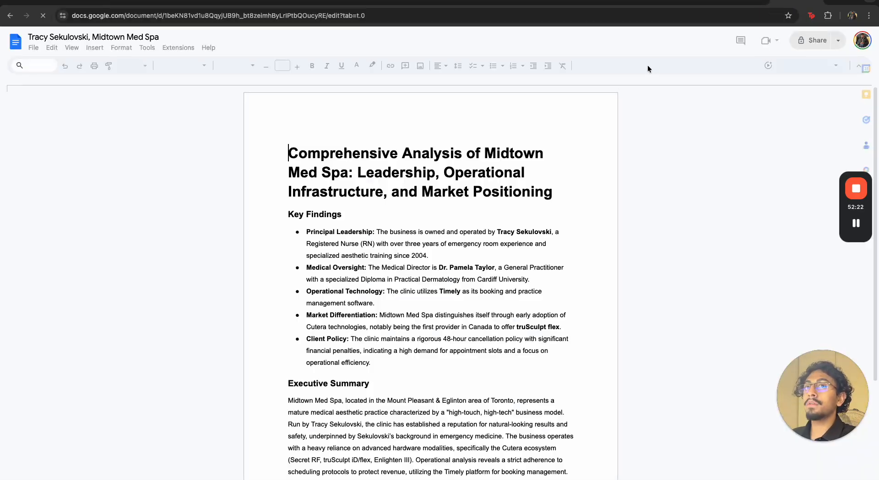
{"action": "scroll", "coordinate": [492, 280], "scroll_direction": "down", "scroll_amount": 9}
{"action": "scroll", "coordinate": [492, 280], "scroll_direction": "up", "scroll_amount": 10}
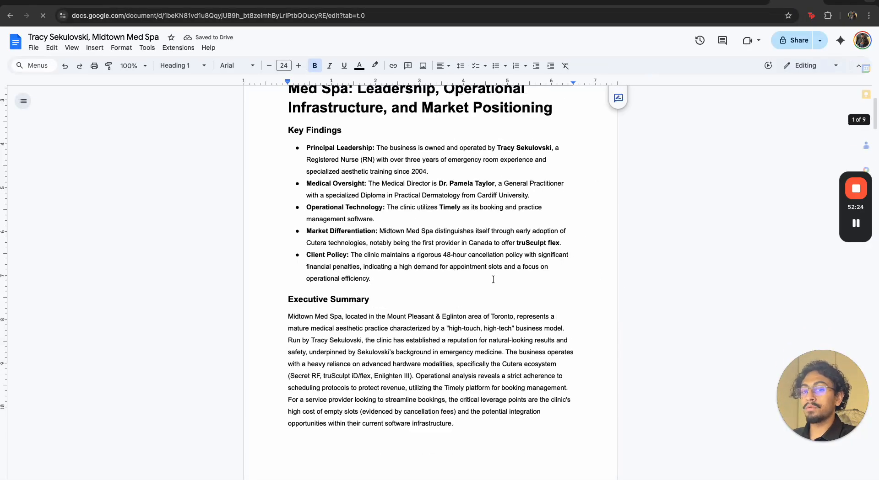
{"action": "key", "text": "ctrl+w"}
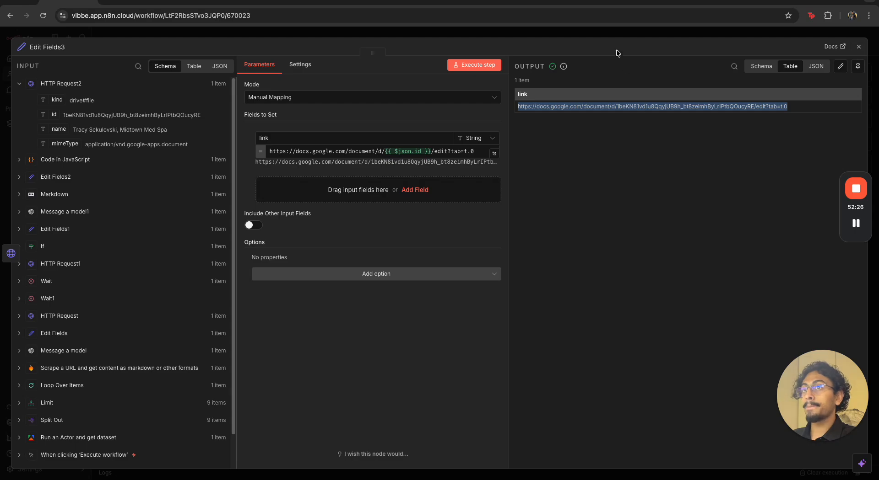
{"action": "left_click", "coordinate": [605, 35]}
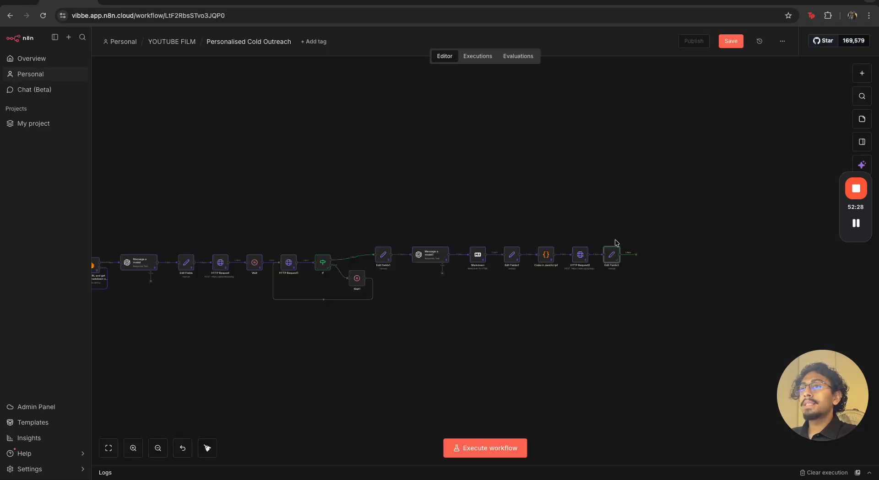
Add a Google Sheets node with the Append row in sheet action after Edit Fields3
{"action": "left_click", "coordinate": [636, 256]}
{"action": "type", "text": "sheet"}
{"action": "left_click", "coordinate": [745, 185]}
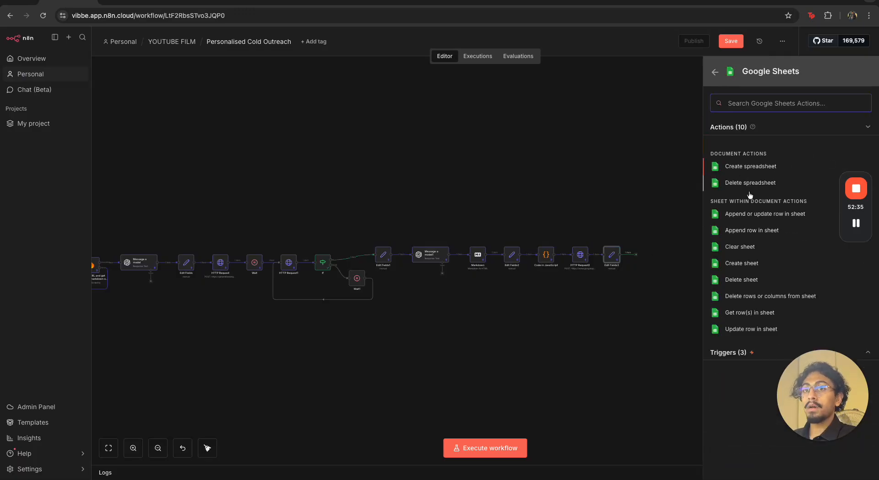
{"action": "left_click", "coordinate": [765, 235]}
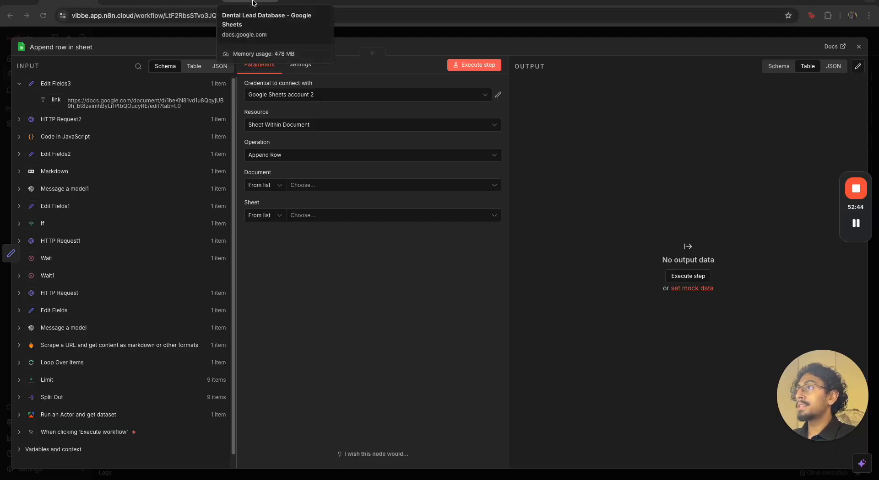
Choose Dental Lead Database as the target document and Sheet1 as the sheet for the appended rows
{"action": "left_click", "coordinate": [303, 185]}
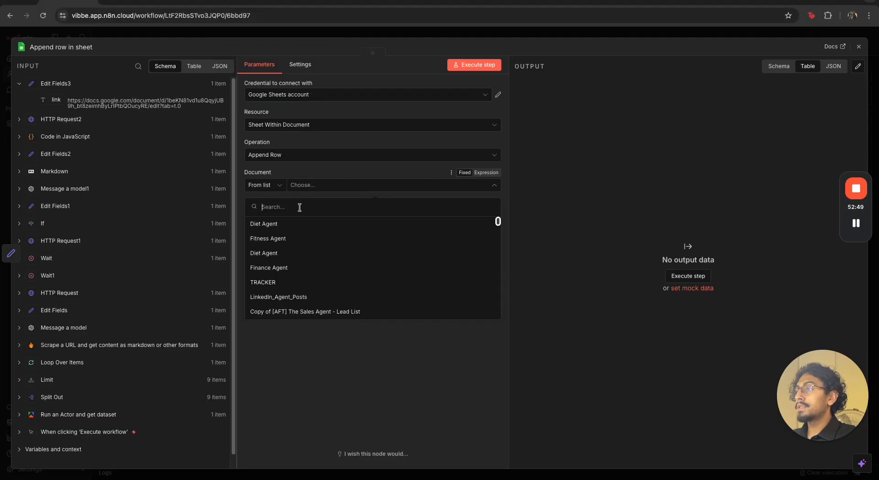
{"action": "scroll", "coordinate": [296, 293], "scroll_direction": "down", "scroll_amount": 3}
{"action": "scroll", "coordinate": [298, 299], "scroll_direction": "down", "scroll_amount": 4}
{"action": "left_click", "coordinate": [302, 304]}
{"action": "left_click", "coordinate": [314, 218]}
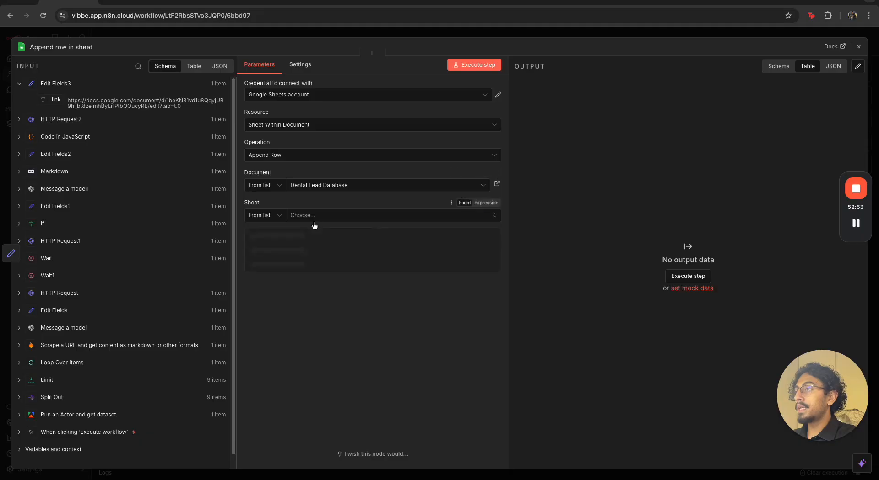
{"action": "left_click", "coordinate": [310, 234]}
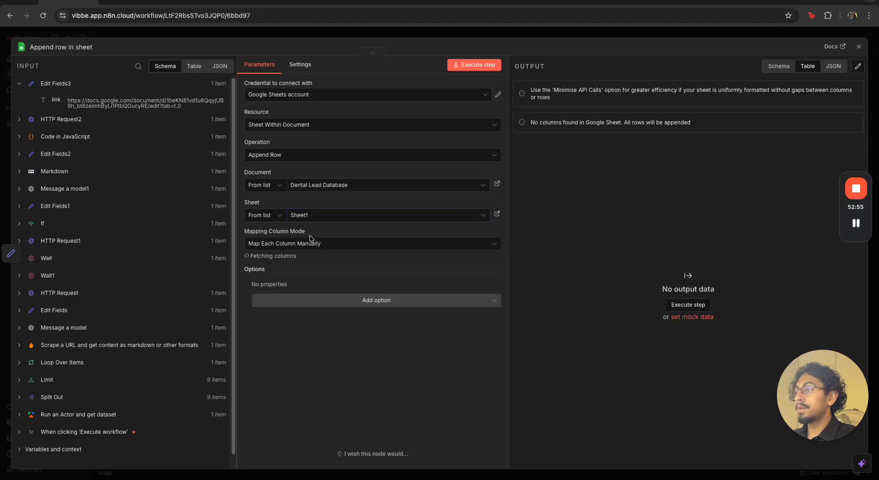
Examine the value columns and expand the HTTP Request2, Edit Fields2, Message a model1 and Message a model inputs to locate the mappable fields
{"action": "scroll", "coordinate": [338, 294], "scroll_direction": "down", "scroll_amount": 1}
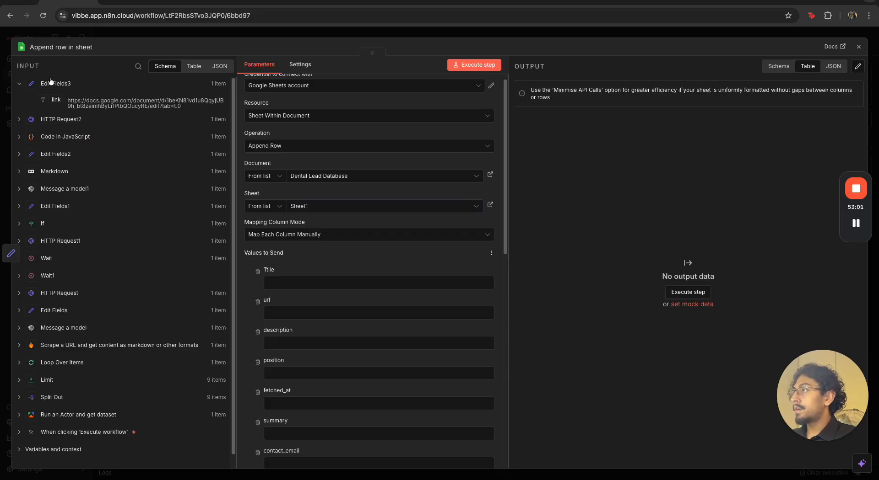
{"action": "left_click", "coordinate": [20, 119]}
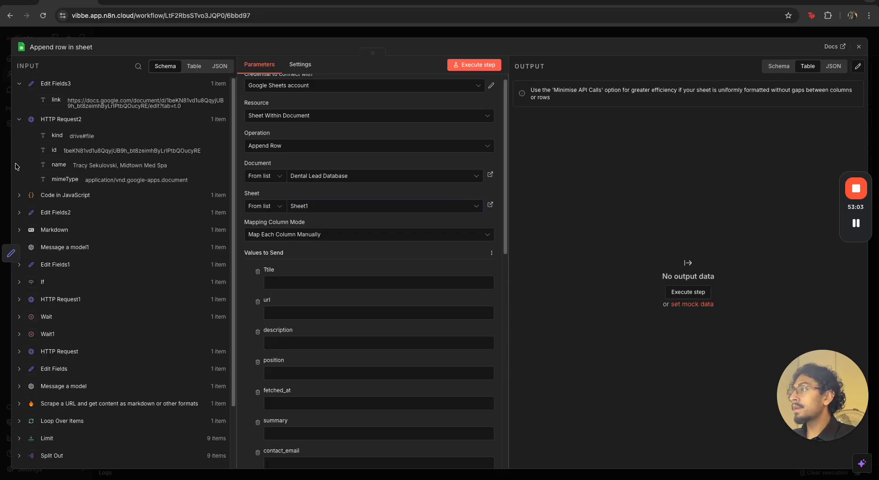
{"action": "left_click", "coordinate": [20, 211]}
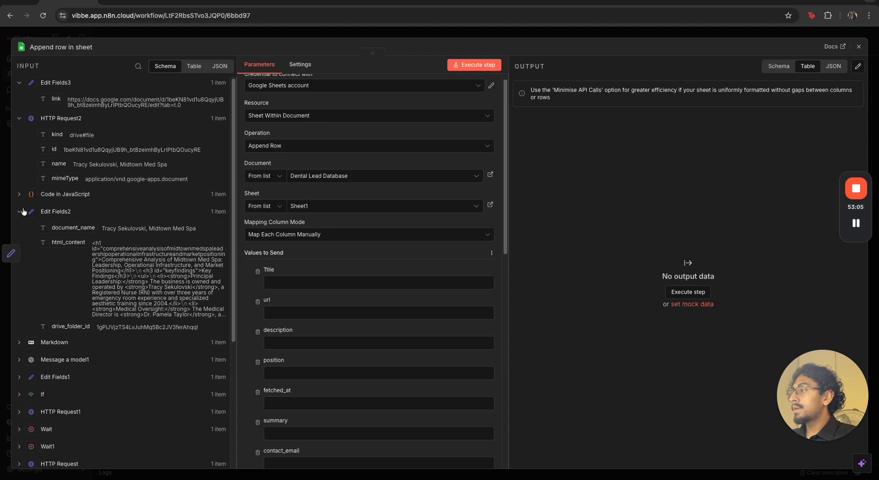
{"action": "scroll", "coordinate": [22, 210], "scroll_direction": "down", "scroll_amount": 2}
{"action": "scroll", "coordinate": [27, 249], "scroll_direction": "down", "scroll_amount": 1}
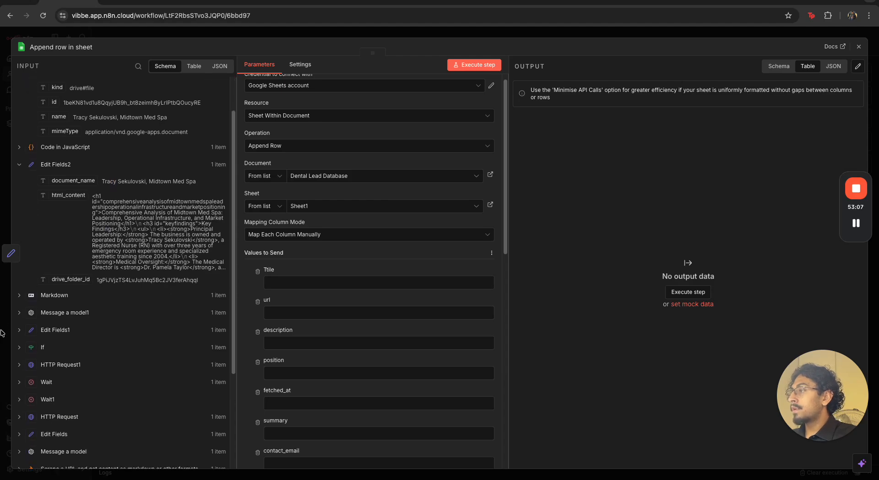
{"action": "scroll", "coordinate": [35, 344], "scroll_direction": "down", "scroll_amount": 3}
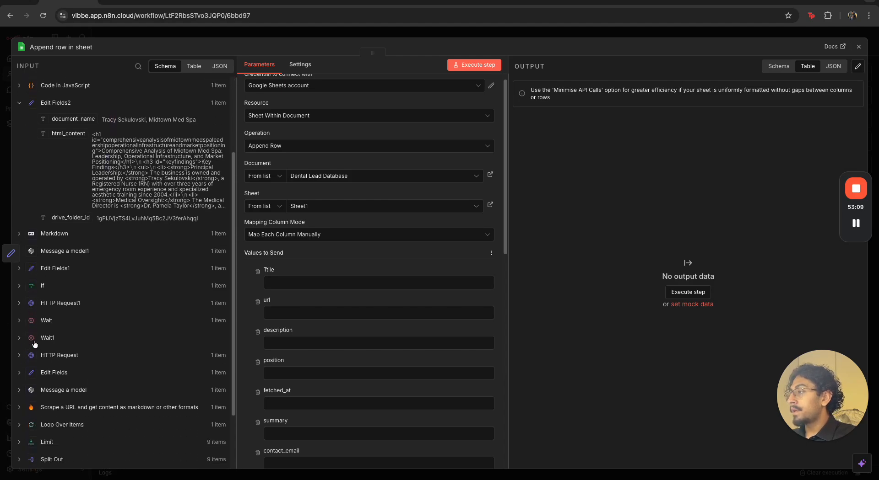
{"action": "scroll", "coordinate": [28, 280], "scroll_direction": "up", "scroll_amount": 4}
{"action": "left_click", "coordinate": [19, 330]}
{"action": "scroll", "coordinate": [82, 339], "scroll_direction": "down", "scroll_amount": 4}
{"action": "scroll", "coordinate": [380, 343], "scroll_direction": "down", "scroll_amount": 8}
{"action": "scroll", "coordinate": [77, 333], "scroll_direction": "down", "scroll_amount": 5}
{"action": "left_click", "coordinate": [19, 343]}
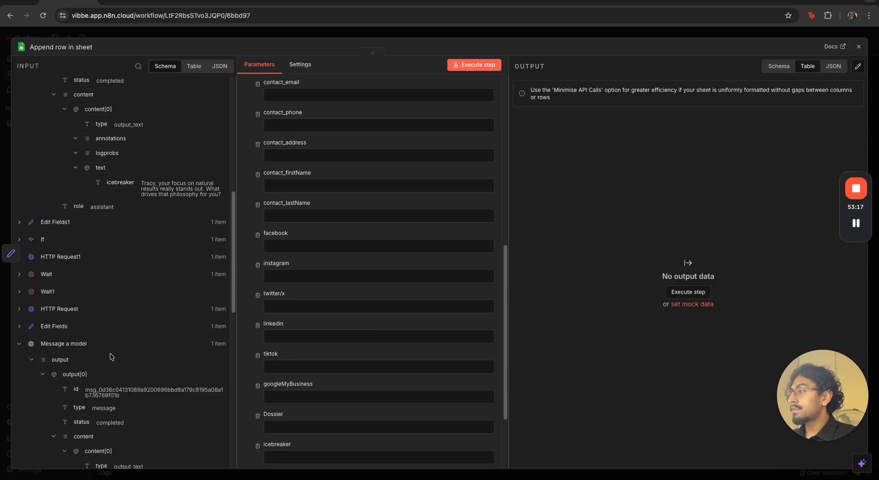
{"action": "scroll", "coordinate": [117, 353], "scroll_direction": "down", "scroll_amount": 7}
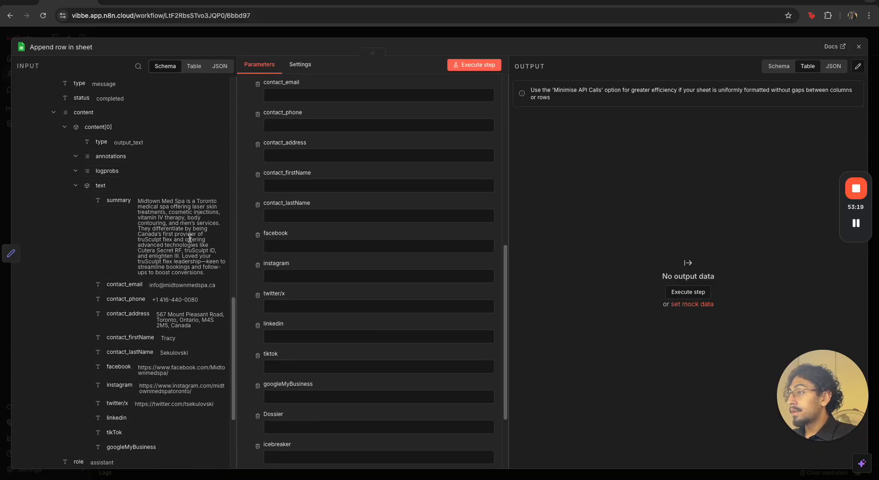
Map Message a model's summary, contact_email, contact_phone, contact_address, contact_firstName and contact_lastName to the columns of the same names
{"action": "scroll", "coordinate": [271, 285], "scroll_direction": "up", "scroll_amount": 2}
{"action": "scroll", "coordinate": [270, 284], "scroll_direction": "up", "scroll_amount": 1}
{"action": "left_click_drag", "start_coordinate": [117, 201], "coordinate": [275, 159]}
{"action": "left_click_drag", "start_coordinate": [135, 284], "coordinate": [280, 208]}
{"action": "left_click_drag", "start_coordinate": [132, 297], "coordinate": [277, 257]}
{"action": "left_click_drag", "start_coordinate": [144, 312], "coordinate": [290, 306]}
{"action": "left_click_drag", "start_coordinate": [143, 338], "coordinate": [276, 352]}
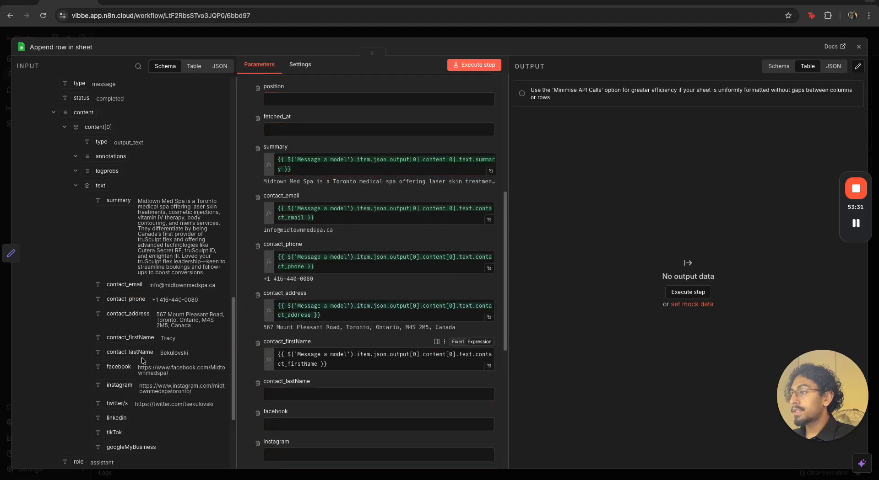
{"action": "left_click_drag", "start_coordinate": [137, 353], "coordinate": [290, 403]}
Map Message a model's facebook, instagram, twitter/x, linkedin, tikTok and googleMyBusiness fields to their matching columns
{"action": "scroll", "coordinate": [328, 367], "scroll_direction": "down", "scroll_amount": 2}
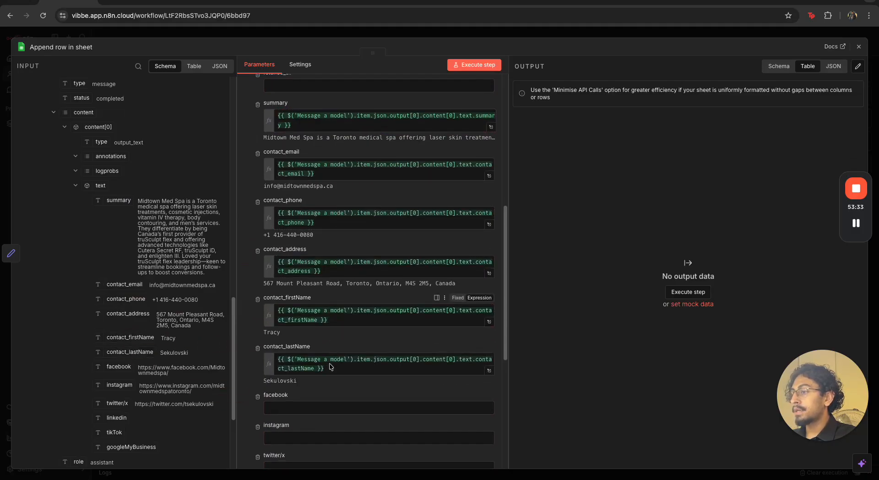
{"action": "left_click_drag", "start_coordinate": [120, 367], "coordinate": [282, 342]}
{"action": "scroll", "coordinate": [321, 341], "scroll_direction": "down", "scroll_amount": 2}
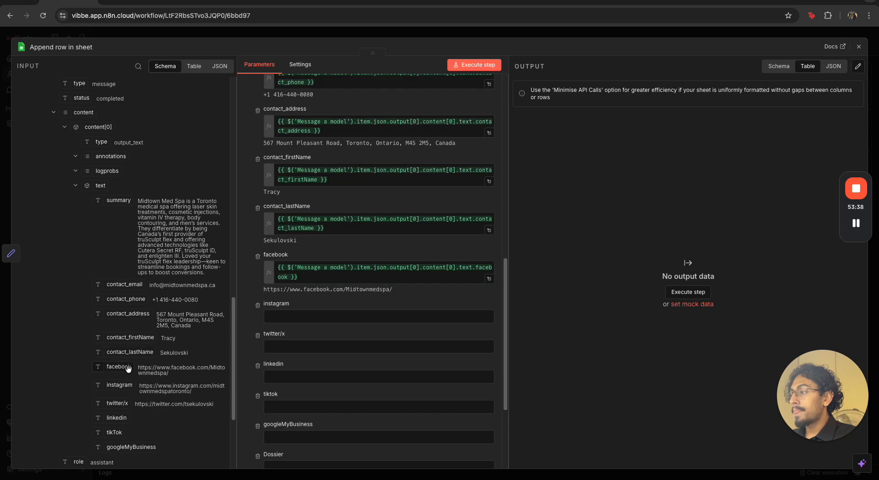
{"action": "left_click_drag", "start_coordinate": [122, 385], "coordinate": [289, 320]}
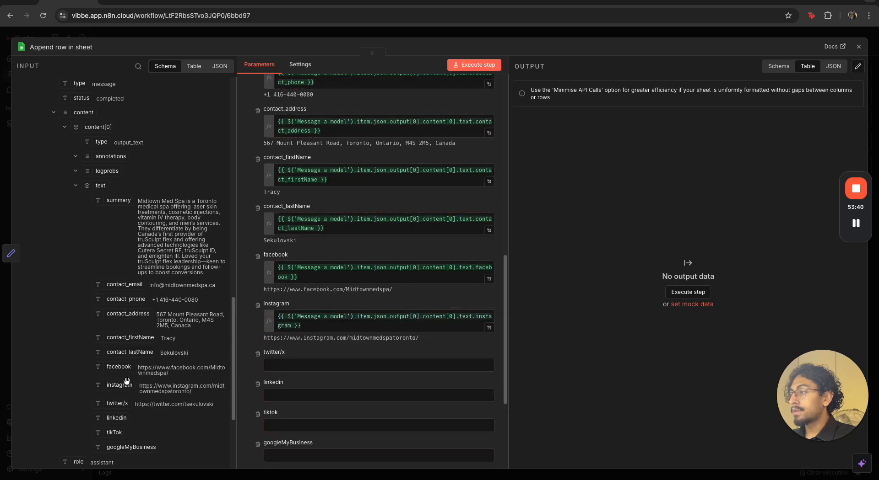
{"action": "left_click_drag", "start_coordinate": [118, 404], "coordinate": [298, 362]}
{"action": "scroll", "coordinate": [298, 348], "scroll_direction": "down", "scroll_amount": 2}
{"action": "left_click_drag", "start_coordinate": [117, 418], "coordinate": [293, 348]}
{"action": "scroll", "coordinate": [334, 336], "scroll_direction": "down", "scroll_amount": 3}
{"action": "scroll", "coordinate": [137, 389], "scroll_direction": "down", "scroll_amount": 1}
{"action": "left_click_drag", "start_coordinate": [118, 416], "coordinate": [275, 316]}
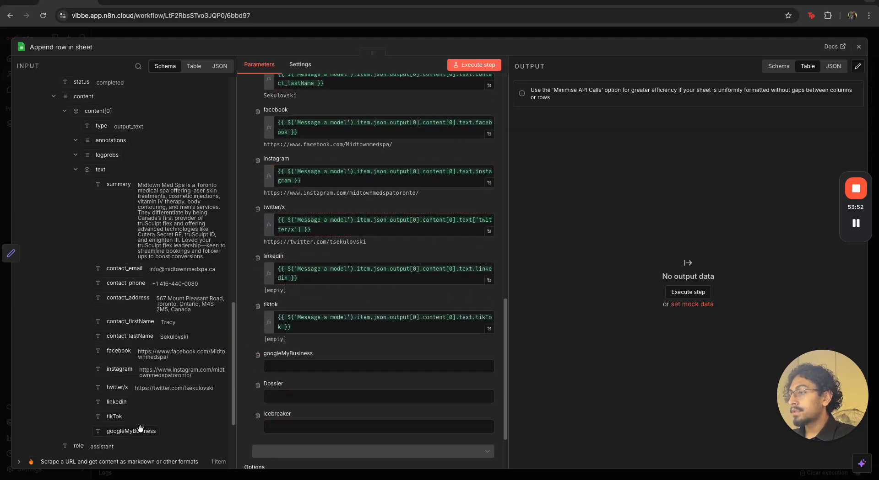
{"action": "left_click_drag", "start_coordinate": [140, 430], "coordinate": [293, 365]}
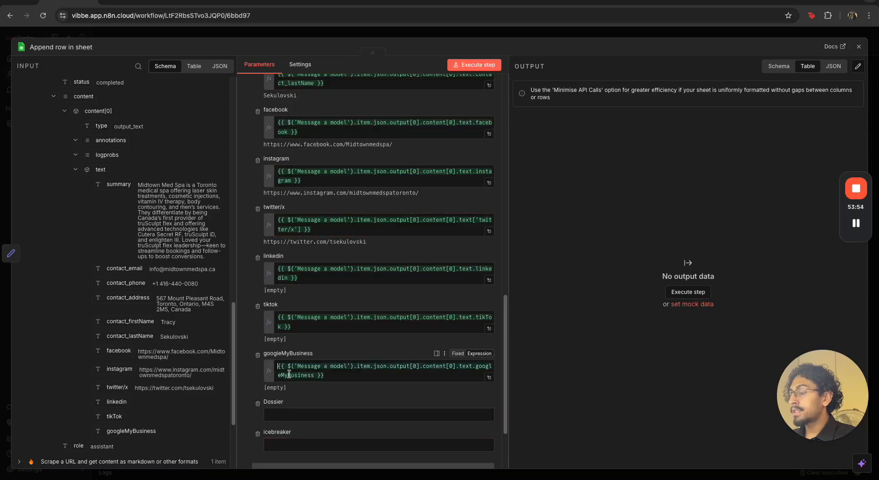
Map Edit Fields3's link to the Dossier column and Message a model1's icebreaker to the icebreaker column, and close the node
{"action": "scroll", "coordinate": [156, 358], "scroll_direction": "down", "scroll_amount": 1}
{"action": "scroll", "coordinate": [156, 359], "scroll_direction": "up", "scroll_amount": 10}
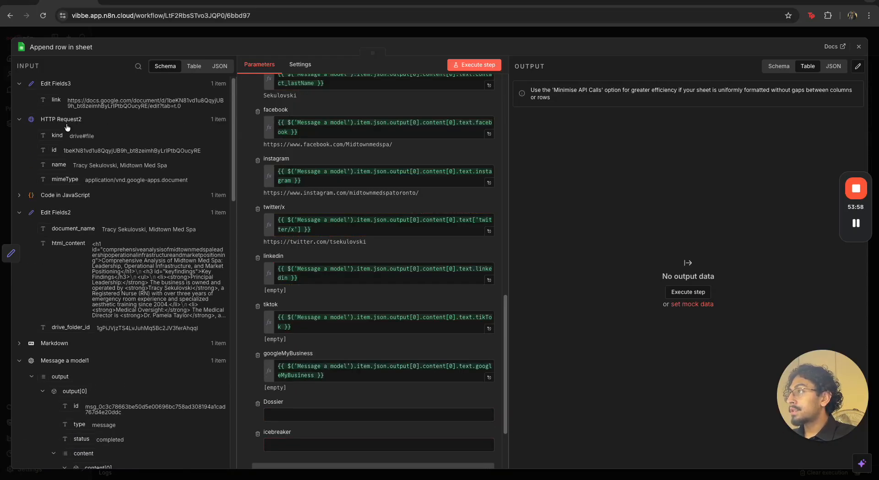
{"action": "scroll", "coordinate": [329, 288], "scroll_direction": "down", "scroll_amount": 2}
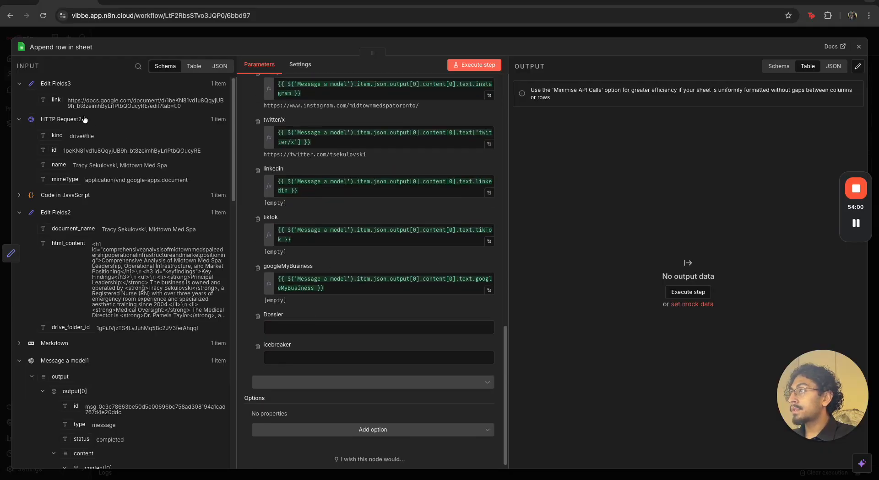
{"action": "left_click_drag", "start_coordinate": [57, 100], "coordinate": [274, 328]}
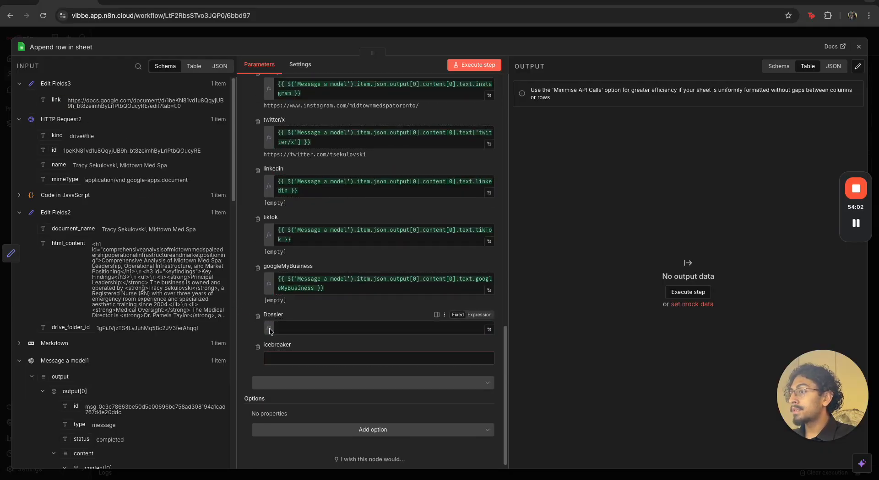
{"action": "left_click", "coordinate": [278, 367]}
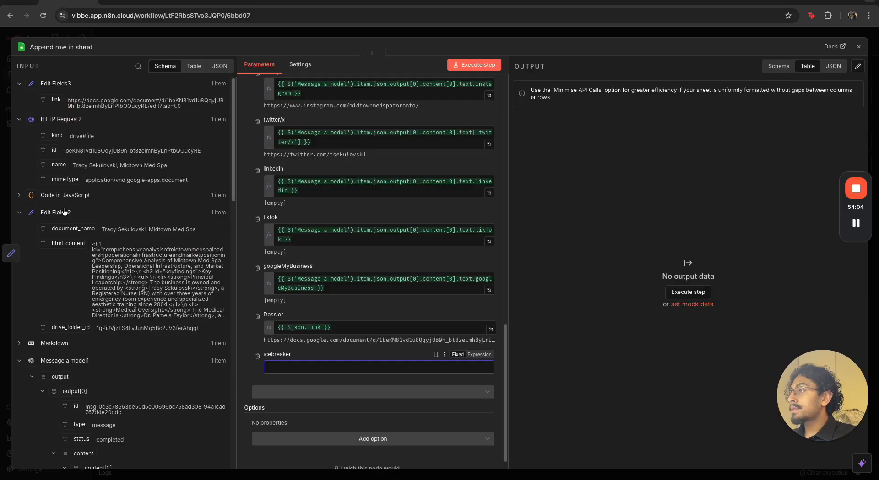
{"action": "scroll", "coordinate": [63, 224], "scroll_direction": "down", "scroll_amount": 3}
{"action": "left_click_drag", "start_coordinate": [119, 388], "coordinate": [279, 369]}
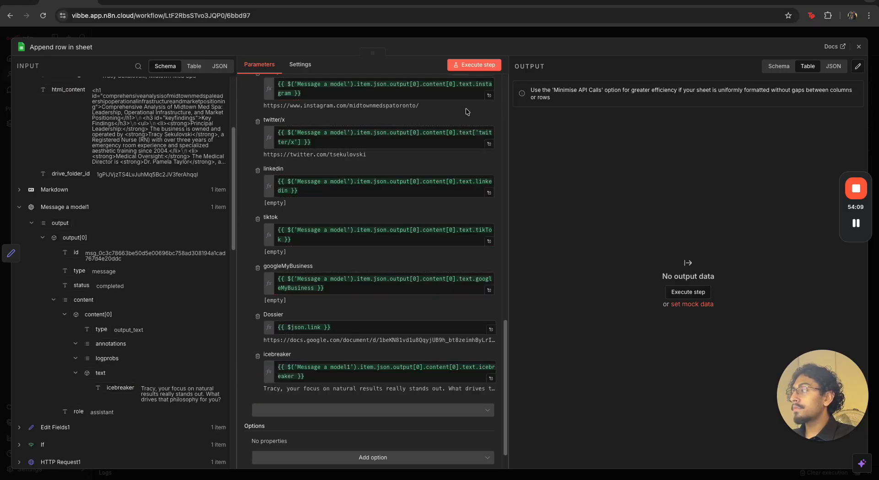
{"action": "left_click", "coordinate": [488, 34]}
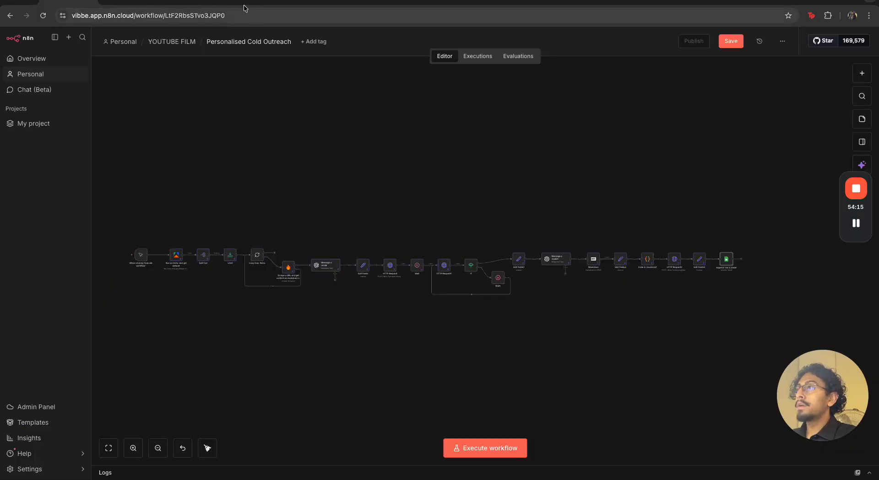
Inspect the existing lead rows in Copy of Sheet1 of the Dental Lead Database spreadsheet, and return to the n8n workflow
{"action": "left_click", "coordinate": [240, 8]}
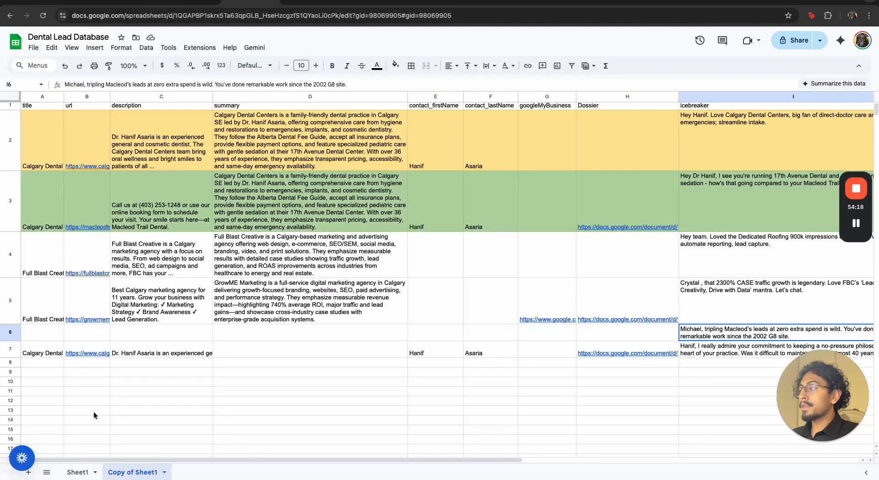
{"action": "left_click", "coordinate": [42, 356]}
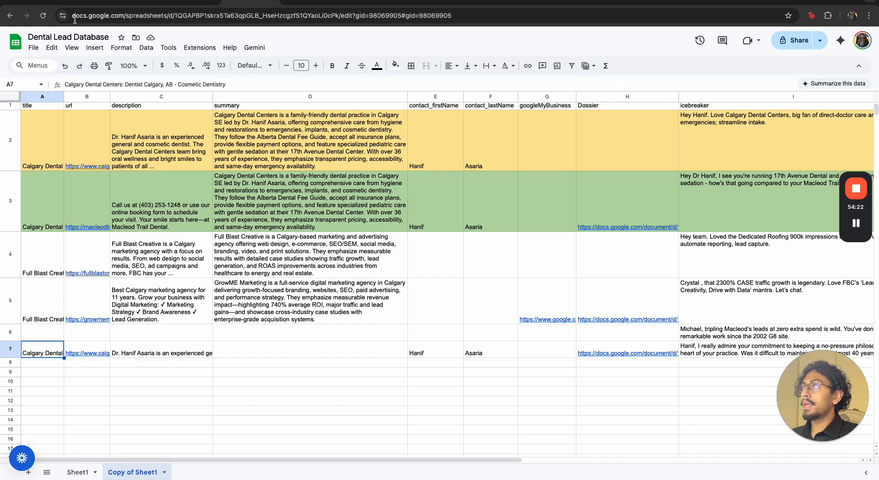
{"action": "left_click", "coordinate": [76, 6]}
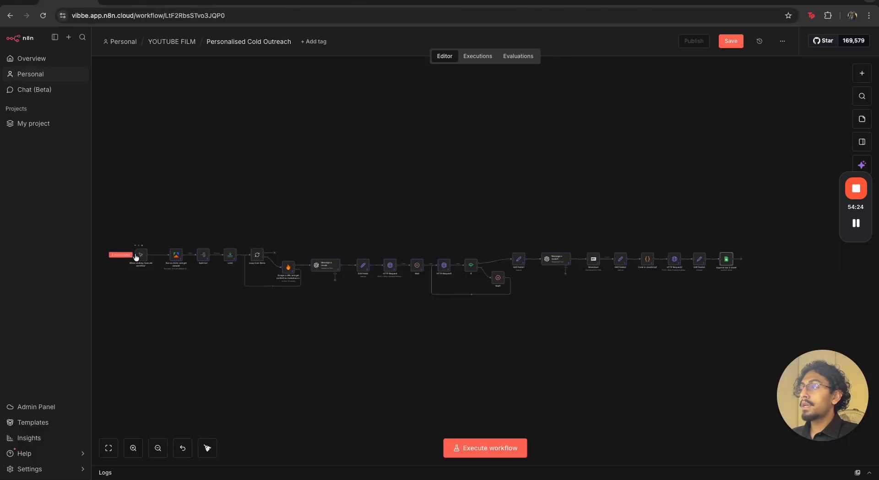
Execute the workflow from its manual trigger and open Sheet1 in the Dental Lead Database spreadsheet to check the appended row
{"action": "left_click", "coordinate": [121, 254]}
{"action": "left_click", "coordinate": [233, 1]}
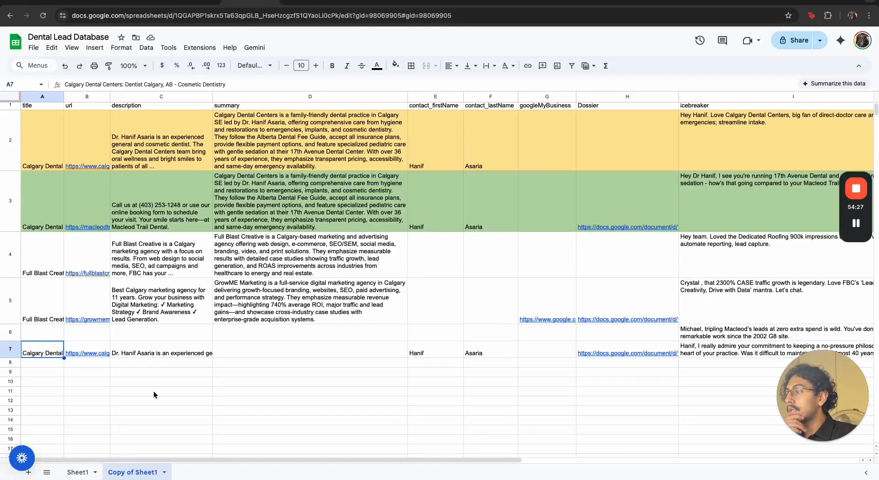
{"action": "left_click", "coordinate": [84, 472]}
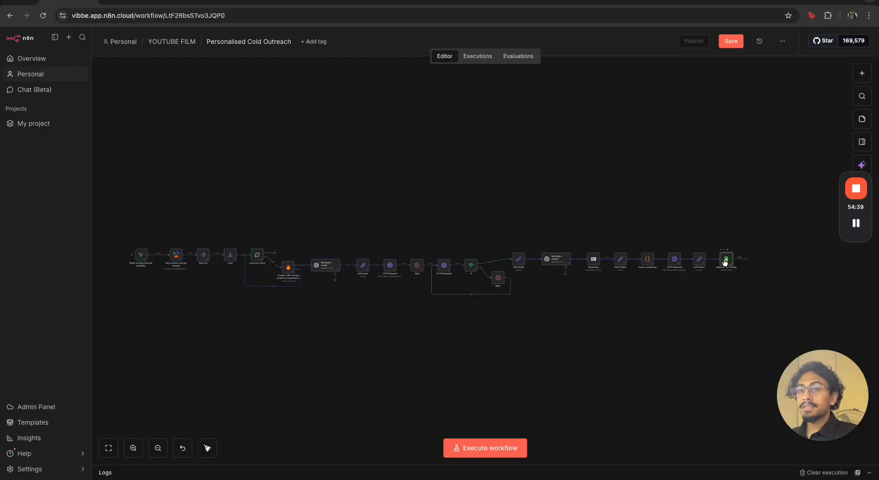
Reopen the Append row in sheet node in n8n and map Loop Over Items' title, url, description and position to their matching columns
{"action": "double_click", "coordinate": [724, 260]}
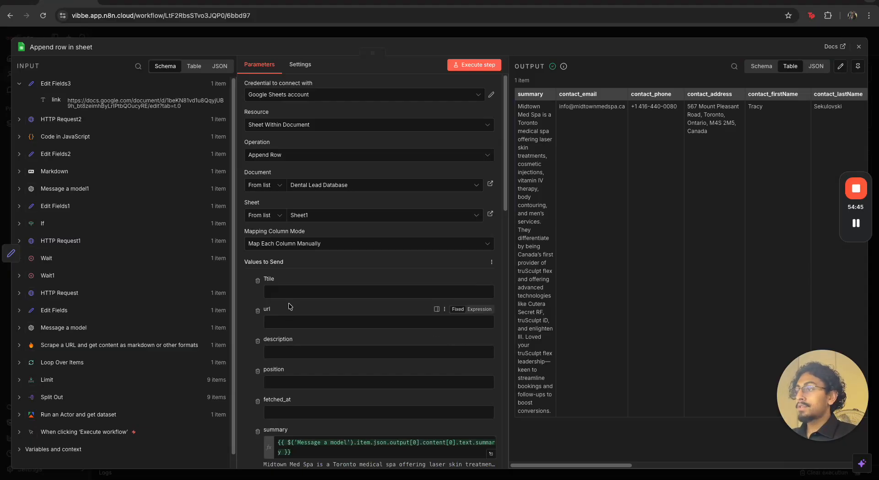
{"action": "scroll", "coordinate": [138, 336], "scroll_direction": "down", "scroll_amount": 1}
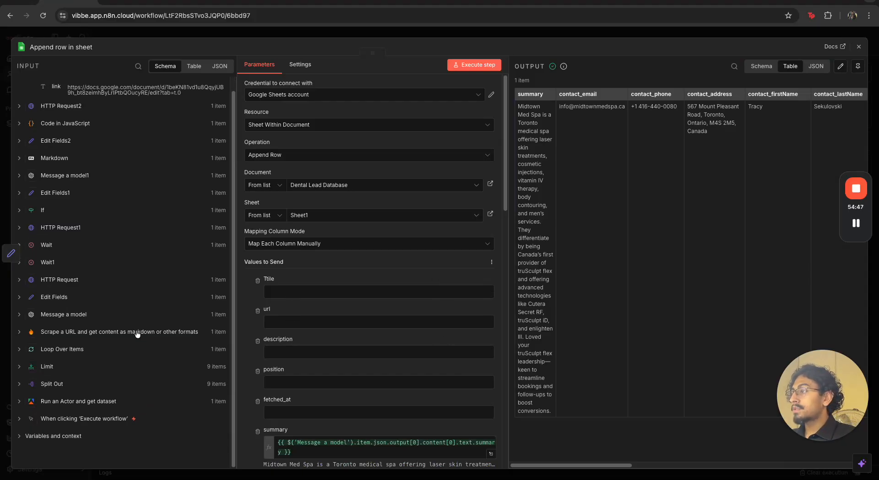
{"action": "left_click", "coordinate": [20, 352]}
{"action": "scroll", "coordinate": [89, 357], "scroll_direction": "down", "scroll_amount": 1}
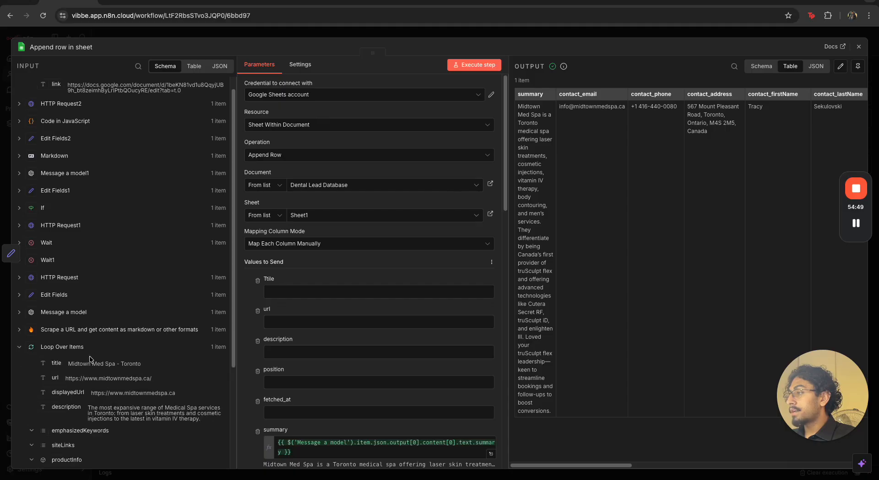
{"action": "left_click_drag", "start_coordinate": [60, 355], "coordinate": [287, 294]}
{"action": "left_click_drag", "start_coordinate": [66, 368], "coordinate": [293, 330]}
{"action": "left_click_drag", "start_coordinate": [68, 398], "coordinate": [293, 361]}
{"action": "scroll", "coordinate": [141, 371], "scroll_direction": "down", "scroll_amount": 3}
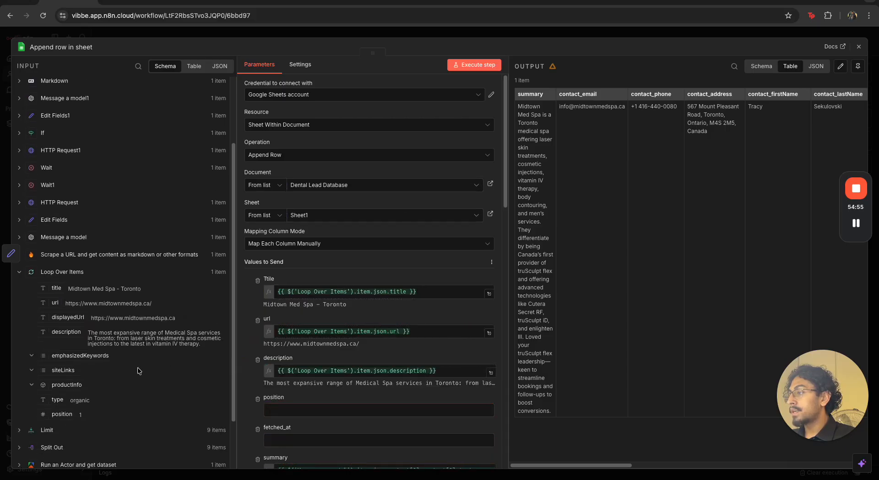
{"action": "left_click_drag", "start_coordinate": [63, 415], "coordinate": [274, 411]}
Switch the fetched_at column to an expression and set it to {{ $now }}
{"action": "scroll", "coordinate": [270, 414], "scroll_direction": "down", "scroll_amount": 1}
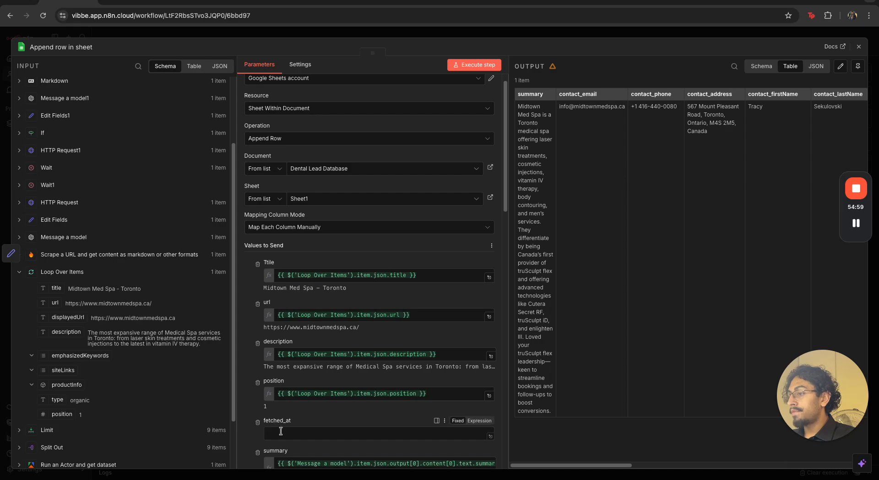
{"action": "left_click", "coordinate": [478, 421]}
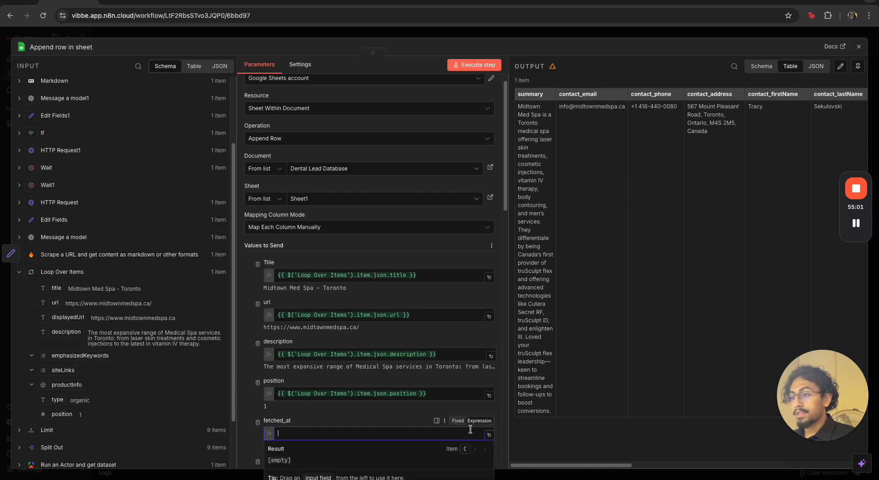
{"action": "type", "text": "{{ "}
{"action": "type", "text": "now"}
{"action": "key", "text": "BackSpace"}
{"action": "type", "text": "$now"}
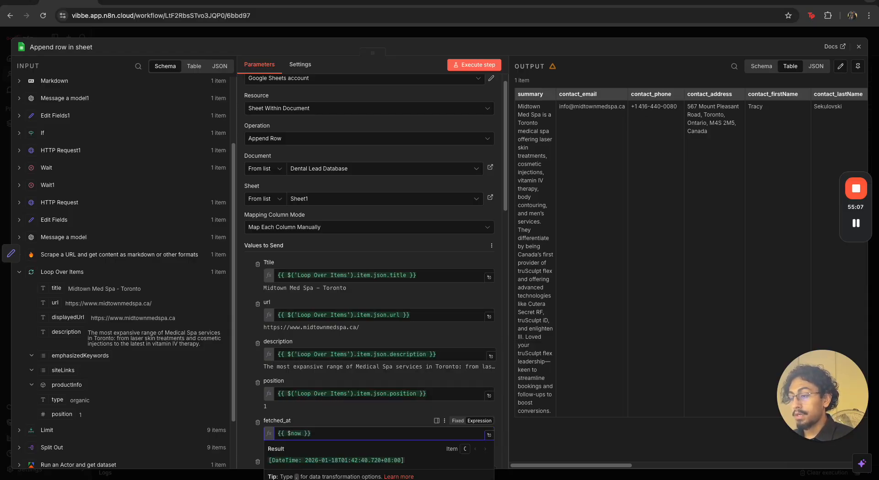
Close the Append row in sheet node, switch to the Dental Lead Database spreadsheet and delete row 10 from Sheet1
{"action": "left_click", "coordinate": [638, 36]}
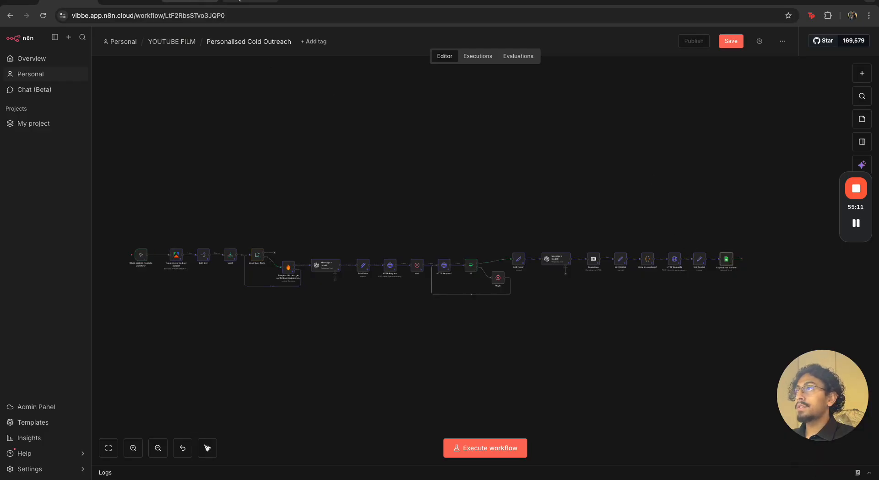
{"action": "left_click", "coordinate": [190, 4]}
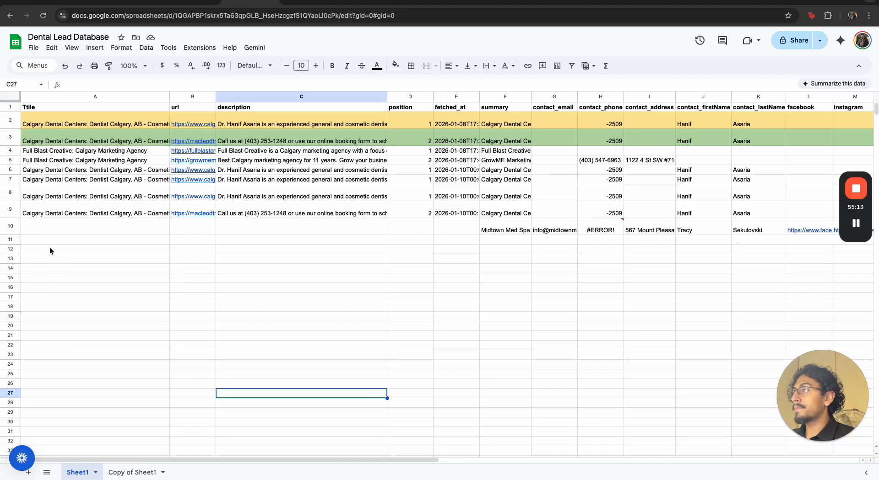
{"action": "left_click", "coordinate": [9, 226]}
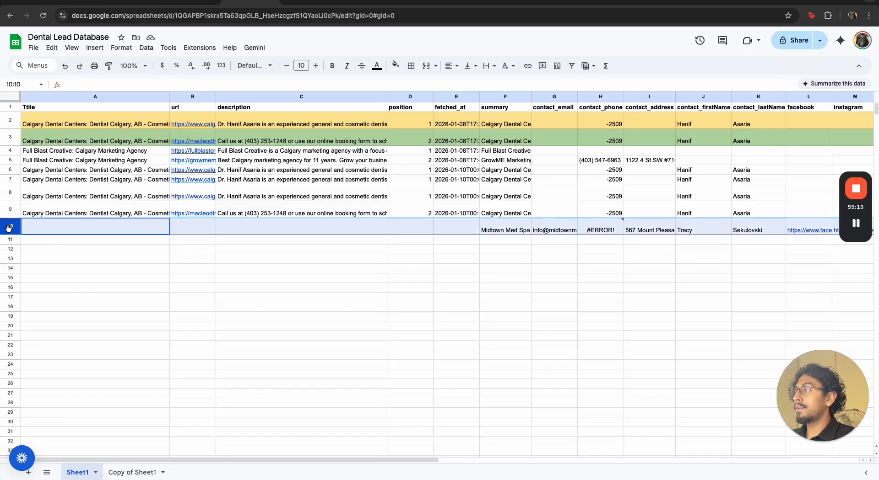
{"action": "right_click", "coordinate": [9, 229]}
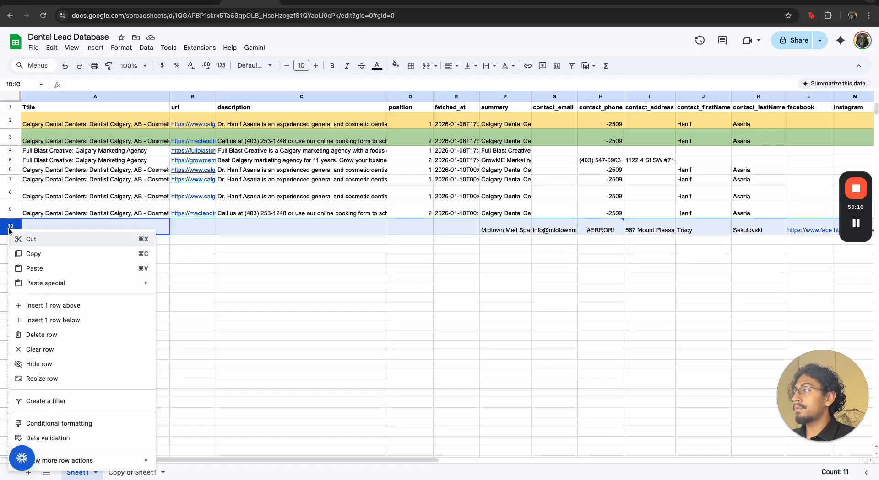
{"action": "left_click", "coordinate": [39, 335]}
{"action": "left_click", "coordinate": [109, 272]}
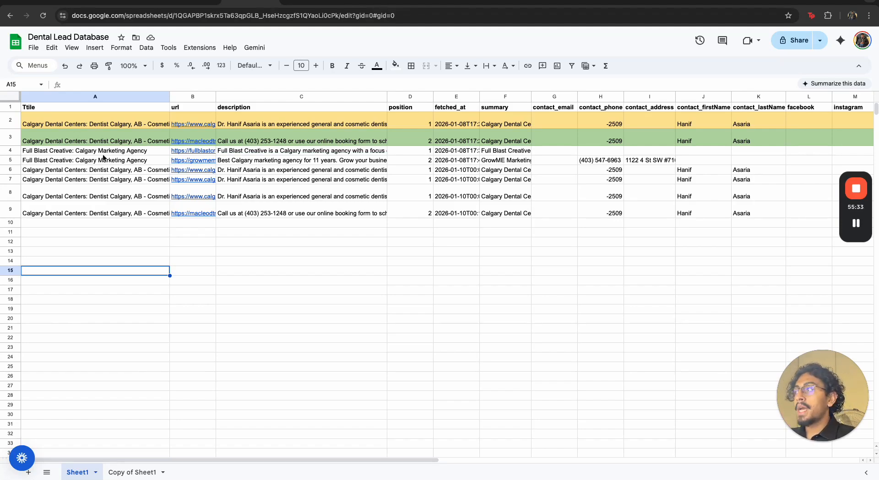
{"action": "left_click_drag", "start_coordinate": [35, 121], "coordinate": [130, 205]}
{"action": "left_click_drag", "start_coordinate": [155, 235], "coordinate": [165, 239]}
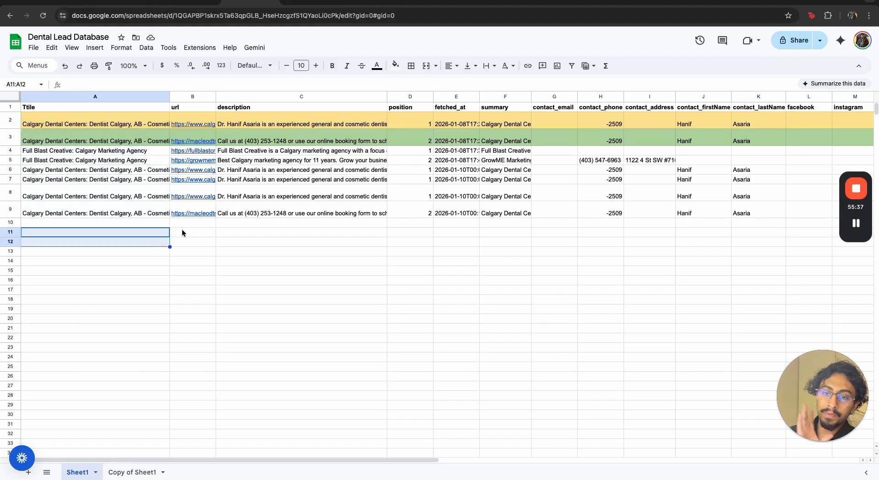
{"action": "left_click", "coordinate": [208, 259]}
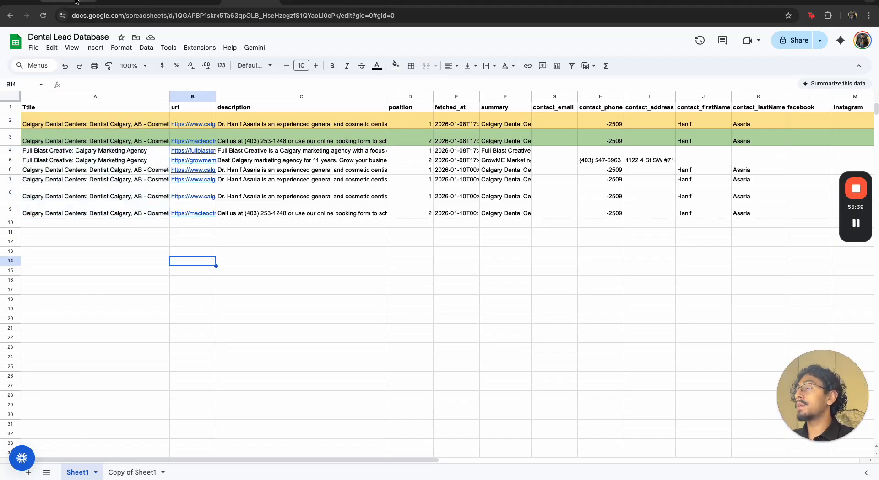
{"action": "left_click", "coordinate": [77, 3]}
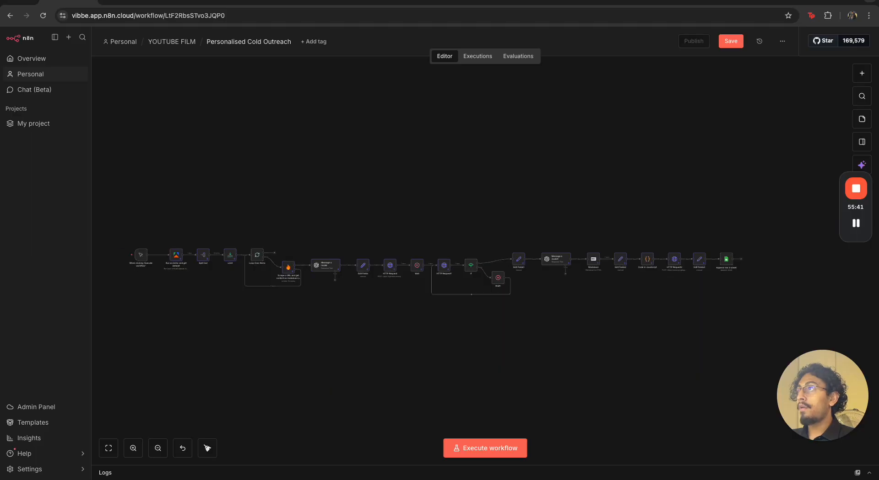
{"action": "left_click", "coordinate": [239, 7]}
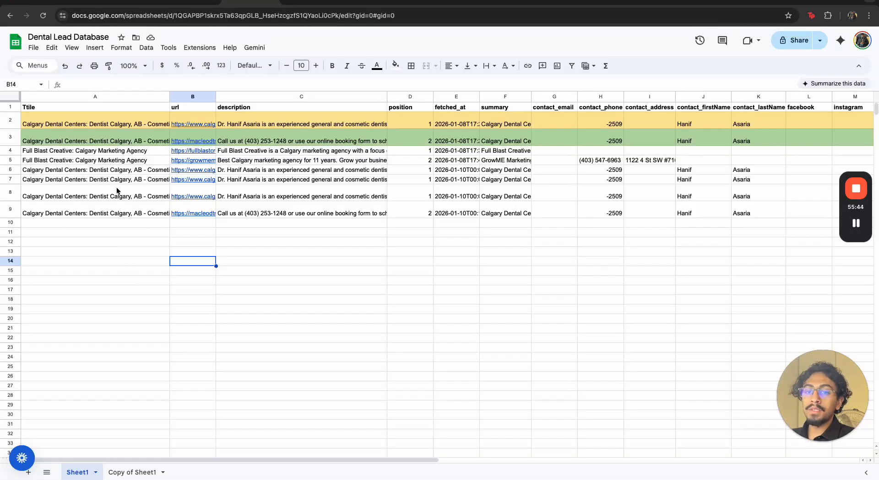
{"action": "left_click", "coordinate": [98, 120]}
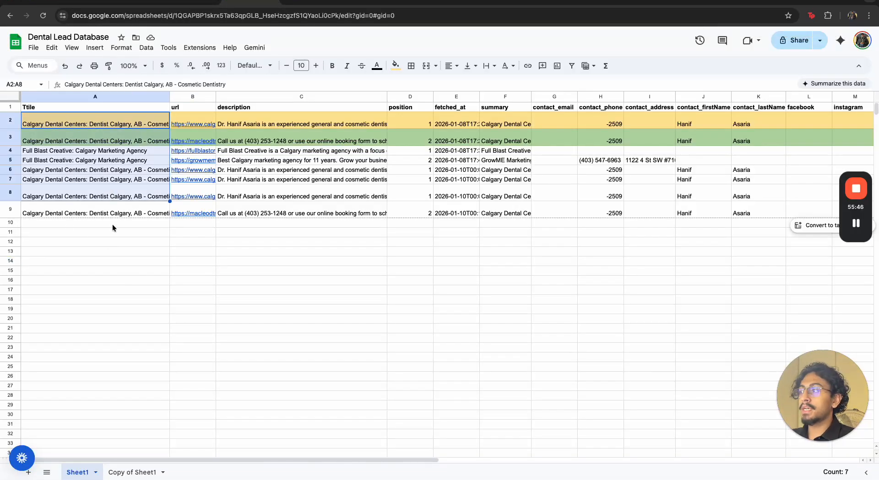
Return to n8n, rerun the workflow from its manual trigger, and switch back to the Dental Lead Database spreadsheet
{"action": "left_click", "coordinate": [66, 1]}
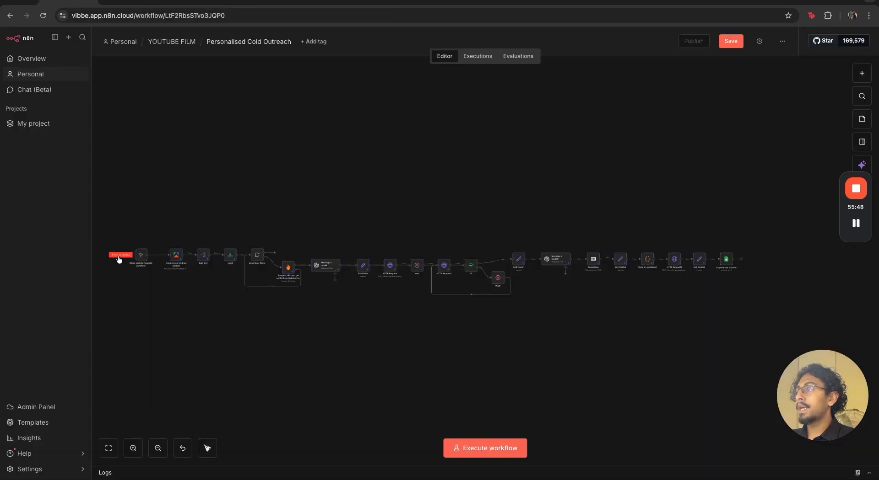
{"action": "left_click", "coordinate": [118, 255]}
{"action": "left_click", "coordinate": [238, 6]}
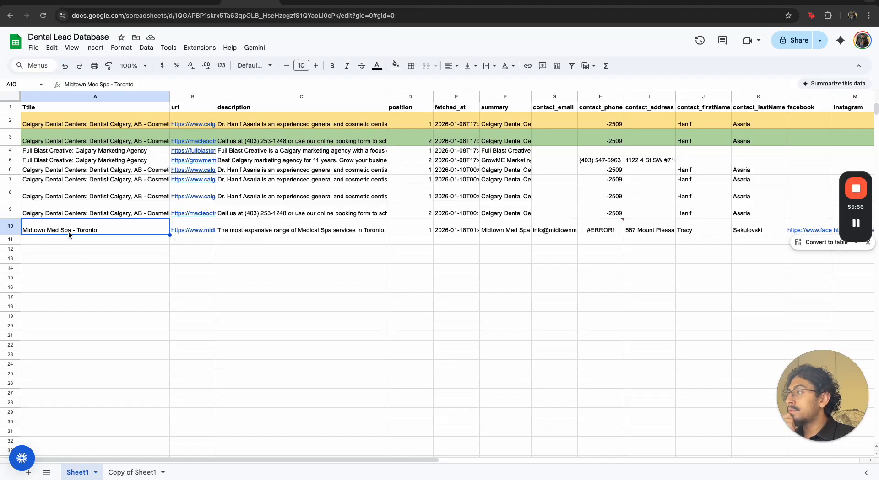
Check the newly appended row 10 in Sheet1 column by column, from url and description through to the social links
{"action": "left_click", "coordinate": [182, 230]}
{"action": "left_click", "coordinate": [303, 224]}
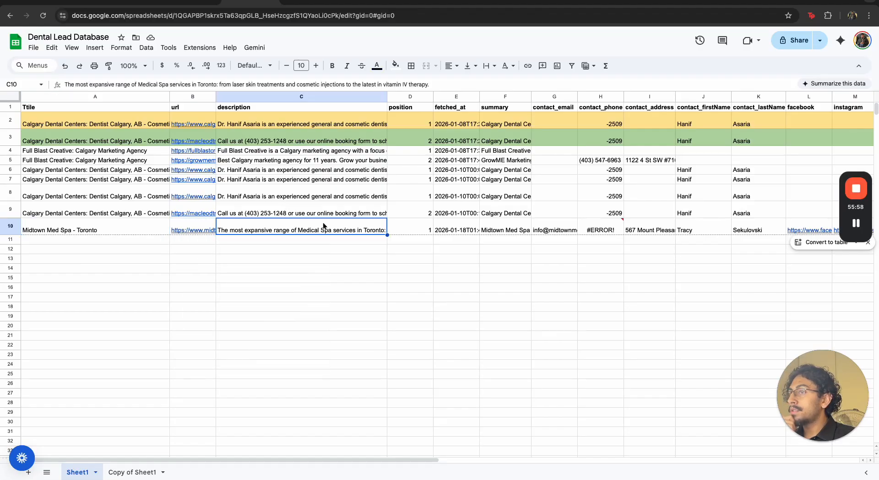
{"action": "left_click", "coordinate": [404, 225]}
{"action": "left_click", "coordinate": [446, 227]}
{"action": "left_click", "coordinate": [494, 230]}
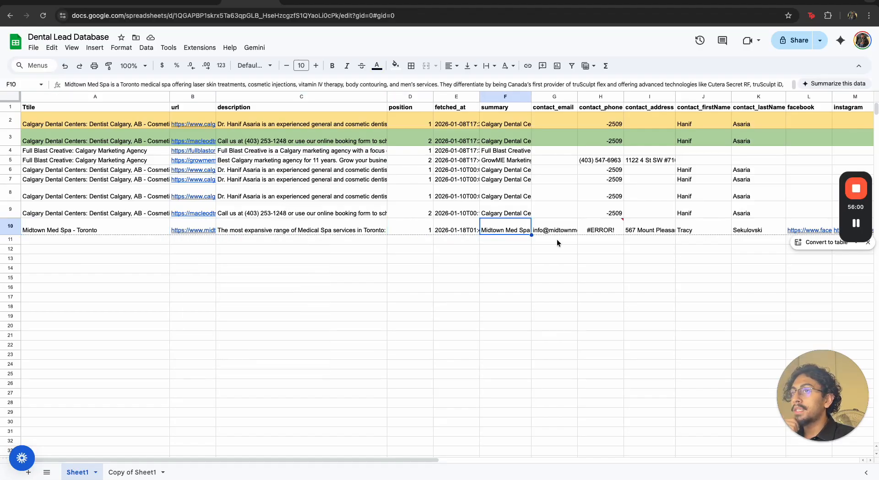
{"action": "left_click_drag", "start_coordinate": [412, 460], "coordinate": [465, 461]}
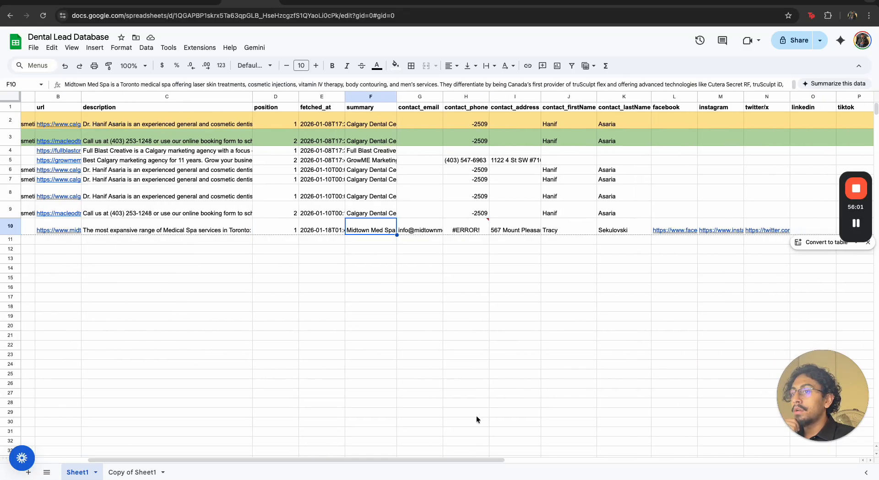
{"action": "left_click", "coordinate": [422, 231]}
{"action": "left_click", "coordinate": [463, 230]}
{"action": "left_click", "coordinate": [462, 298]}
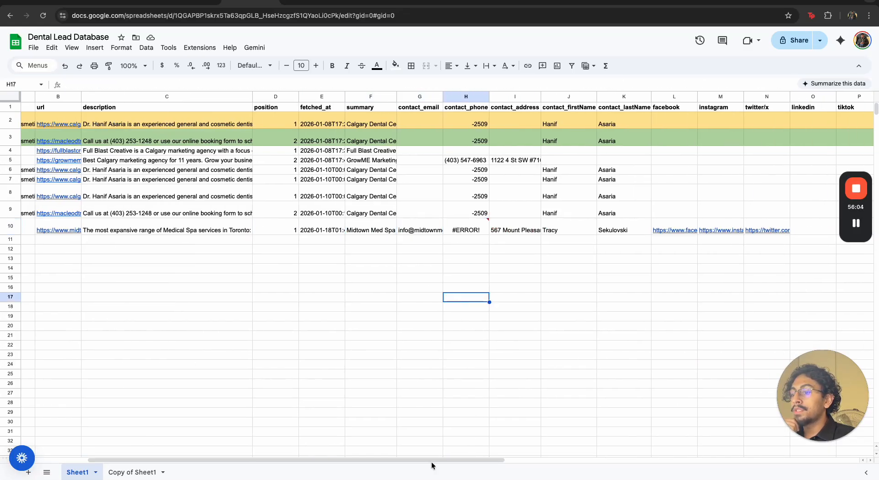
{"action": "left_click", "coordinate": [519, 240]}
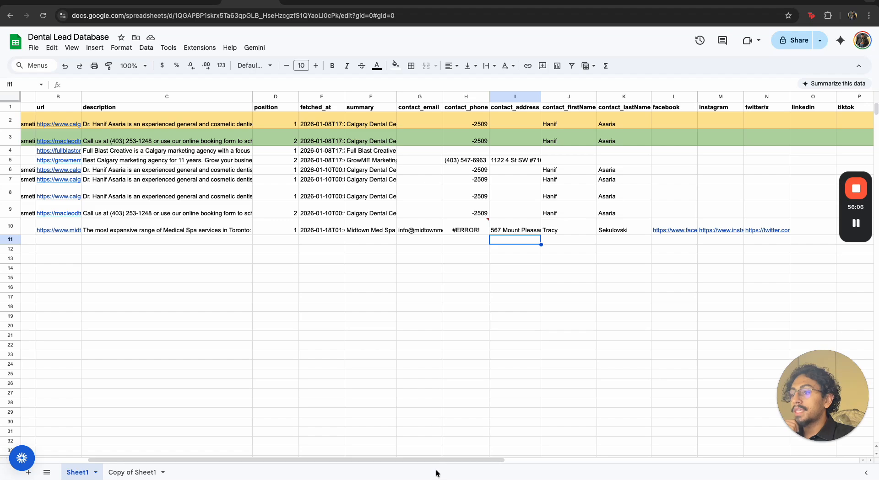
{"action": "left_click_drag", "start_coordinate": [435, 461], "coordinate": [574, 461]}
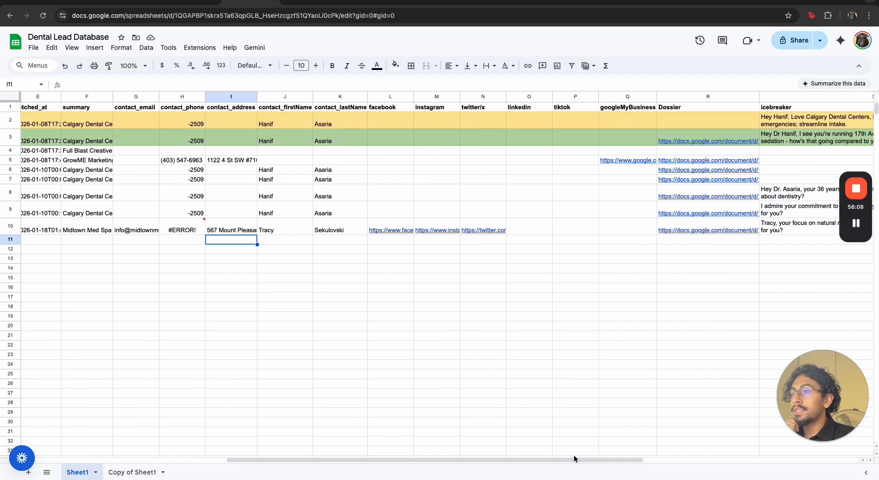
{"action": "left_click_drag", "start_coordinate": [486, 460], "coordinate": [632, 460]}
Open the Dossier link in row 10 and skim the Midtown Med Spa analysis document, including its Key Findings
{"action": "left_click", "coordinate": [422, 230]}
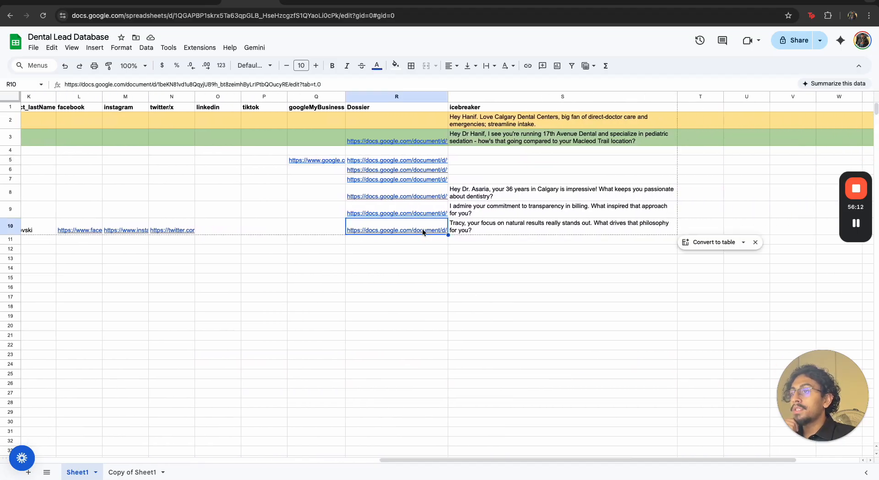
{"action": "left_click", "coordinate": [422, 245]}
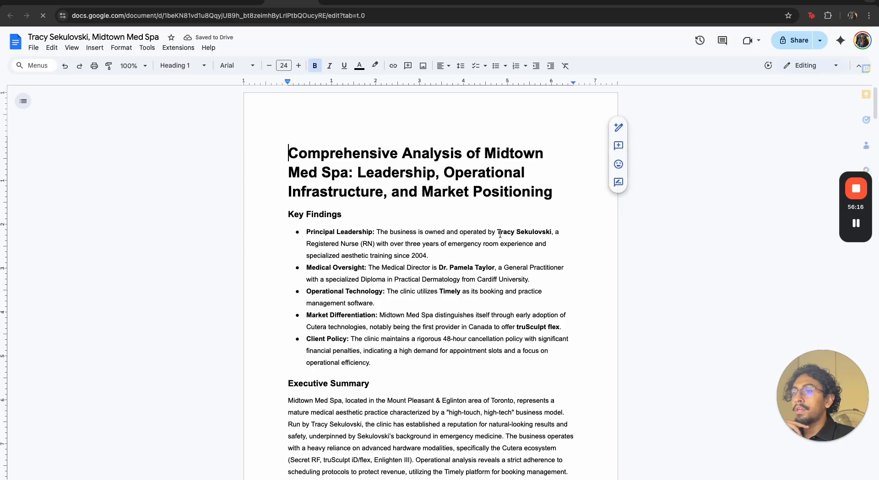
{"action": "left_click", "coordinate": [480, 231]}
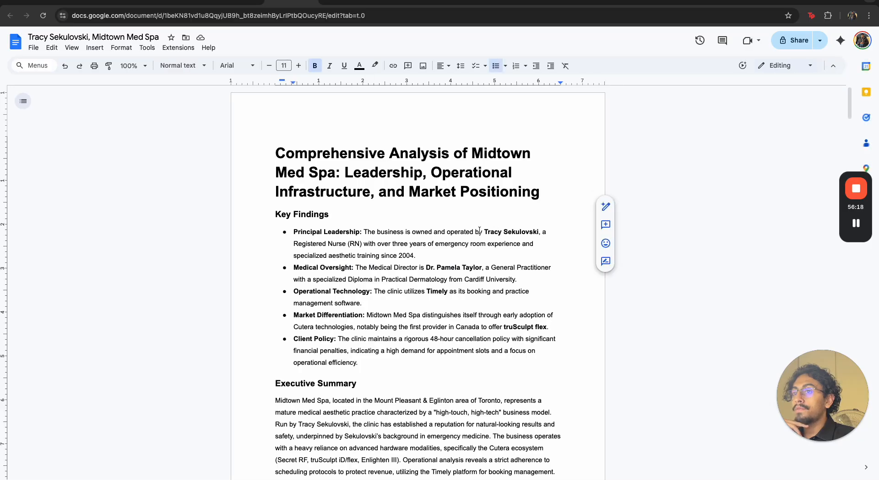
{"action": "left_click_drag", "start_coordinate": [484, 233], "coordinate": [535, 235]}
{"action": "left_click", "coordinate": [506, 271]}
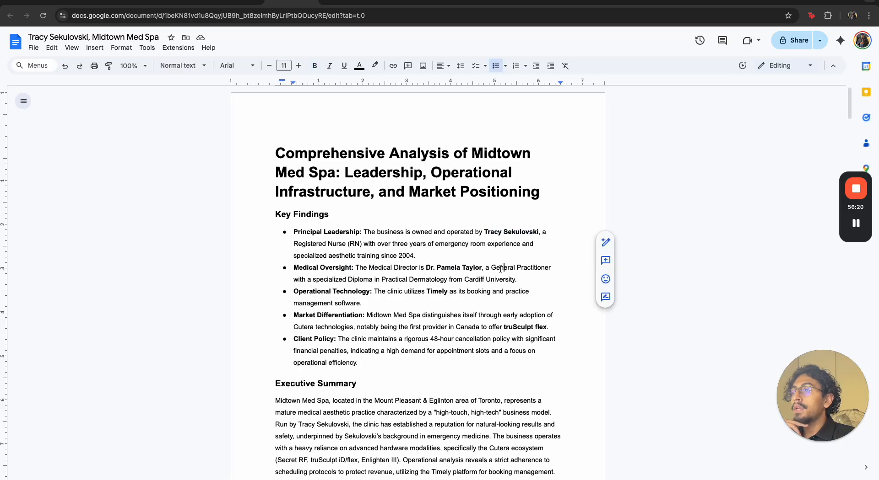
{"action": "scroll", "coordinate": [491, 254], "scroll_direction": "down", "scroll_amount": 15}
{"action": "scroll", "coordinate": [491, 253], "scroll_direction": "down", "scroll_amount": 5}
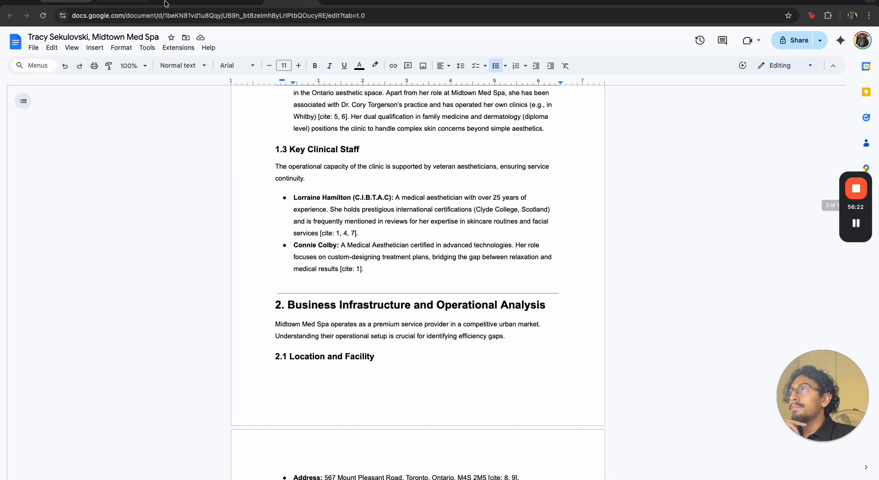
Return to the Dental Lead Database spreadsheet and read the icebreaker in row 10
{"action": "left_click", "coordinate": [232, 6]}
{"action": "left_click", "coordinate": [460, 230]}
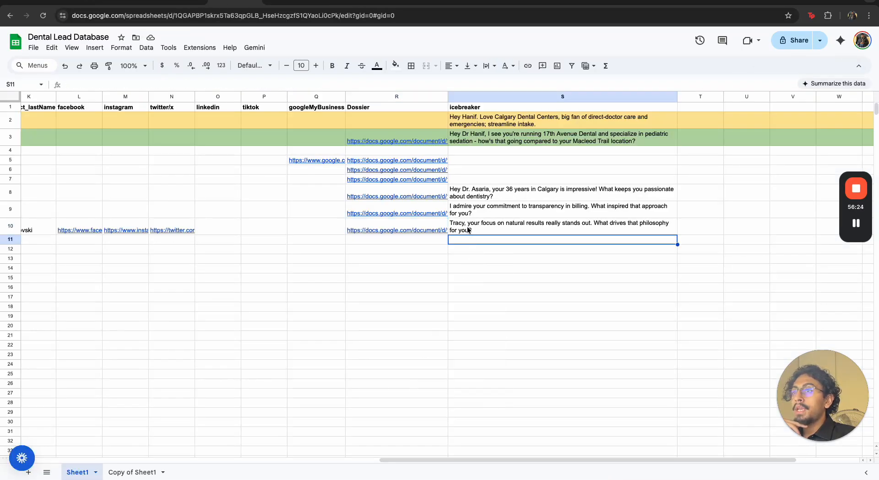
{"action": "double_click", "coordinate": [461, 228]}
{"action": "left_click_drag", "start_coordinate": [471, 223], "coordinate": [656, 222]}
{"action": "left_click", "coordinate": [569, 323]}
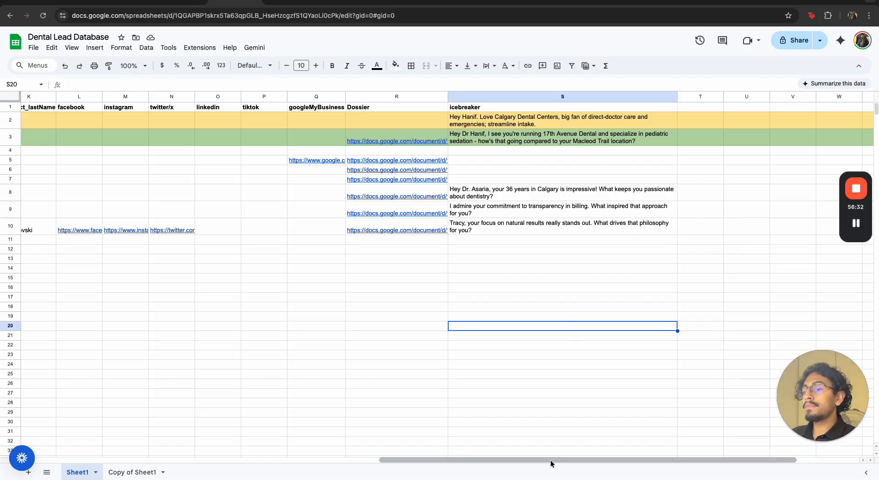
{"action": "left_click_drag", "start_coordinate": [551, 461], "coordinate": [247, 441]}
Switch to n8n, open the Run an Actor and get dataset node and examine the search settings in its Input JSON
{"action": "left_click", "coordinate": [73, 2]}
{"action": "scroll", "coordinate": [164, 280], "scroll_direction": "up", "scroll_amount": 1}
{"action": "scroll", "coordinate": [175, 292], "scroll_direction": "up", "scroll_amount": 5}
{"action": "scroll", "coordinate": [196, 174], "scroll_direction": "up", "scroll_amount": 2}
{"action": "scroll", "coordinate": [207, 133], "scroll_direction": "up", "scroll_amount": 5}
{"action": "left_click", "coordinate": [210, 133]}
{"action": "double_click", "coordinate": [267, 233]}
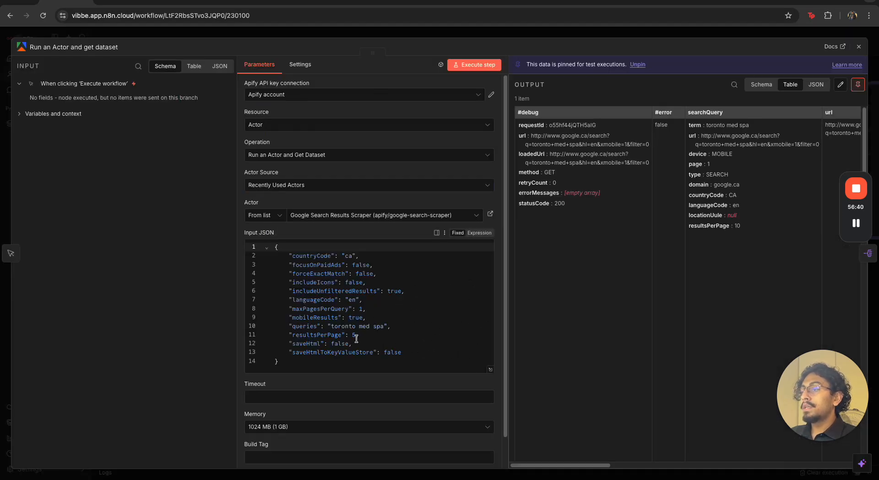
{"action": "left_click", "coordinate": [386, 316]}
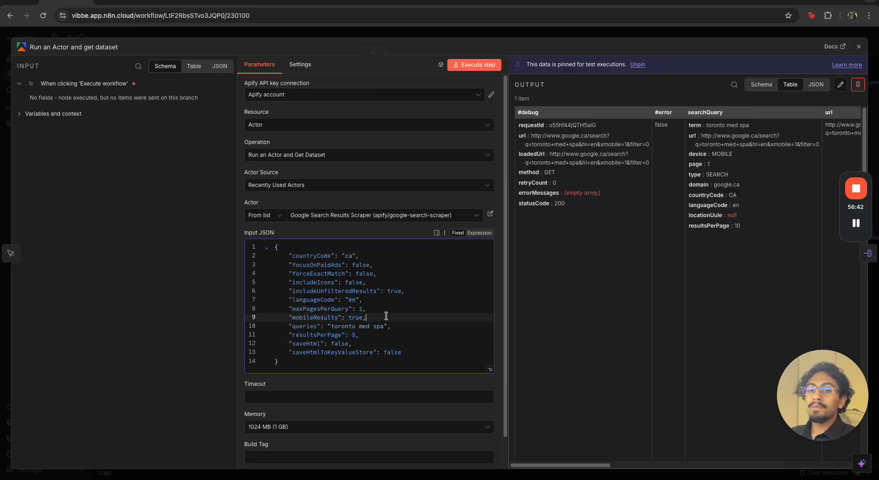